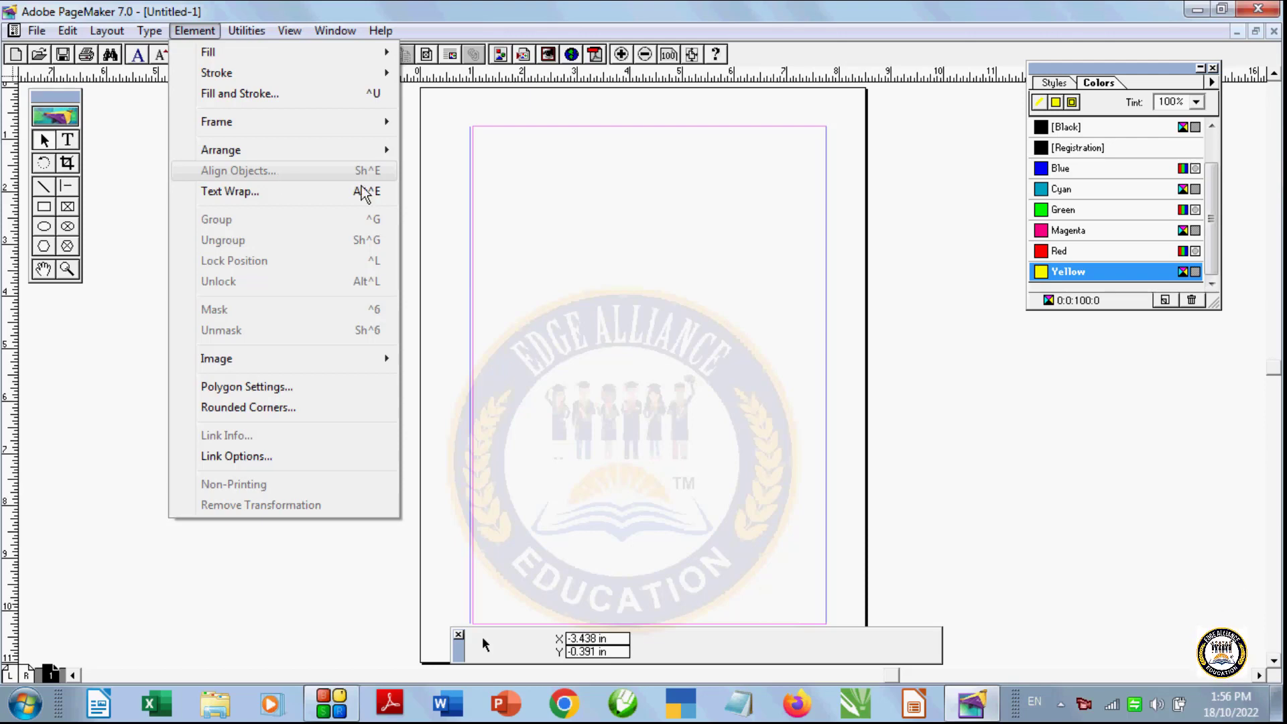
{"action": "left_click", "coordinate": [494, 215]}
{"action": "left_click", "coordinate": [45, 228]}
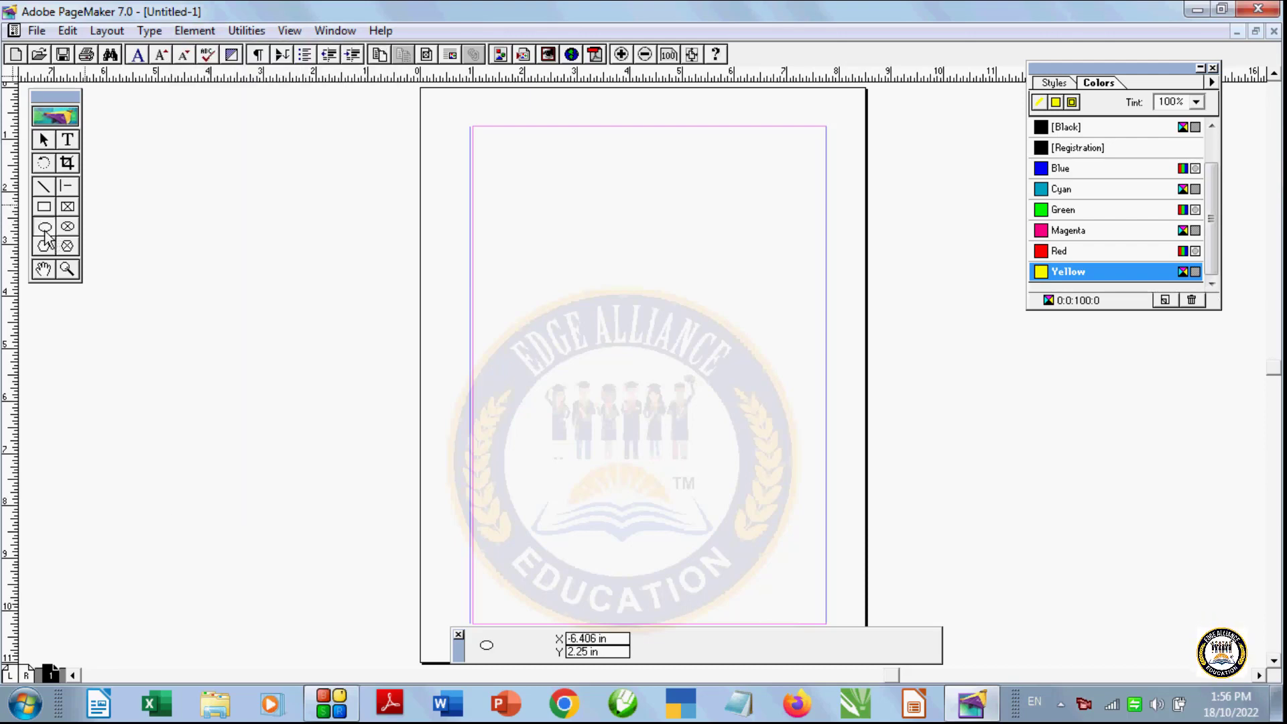
{"action": "left_click_drag", "start_coordinate": [509, 174], "coordinate": [639, 307]}
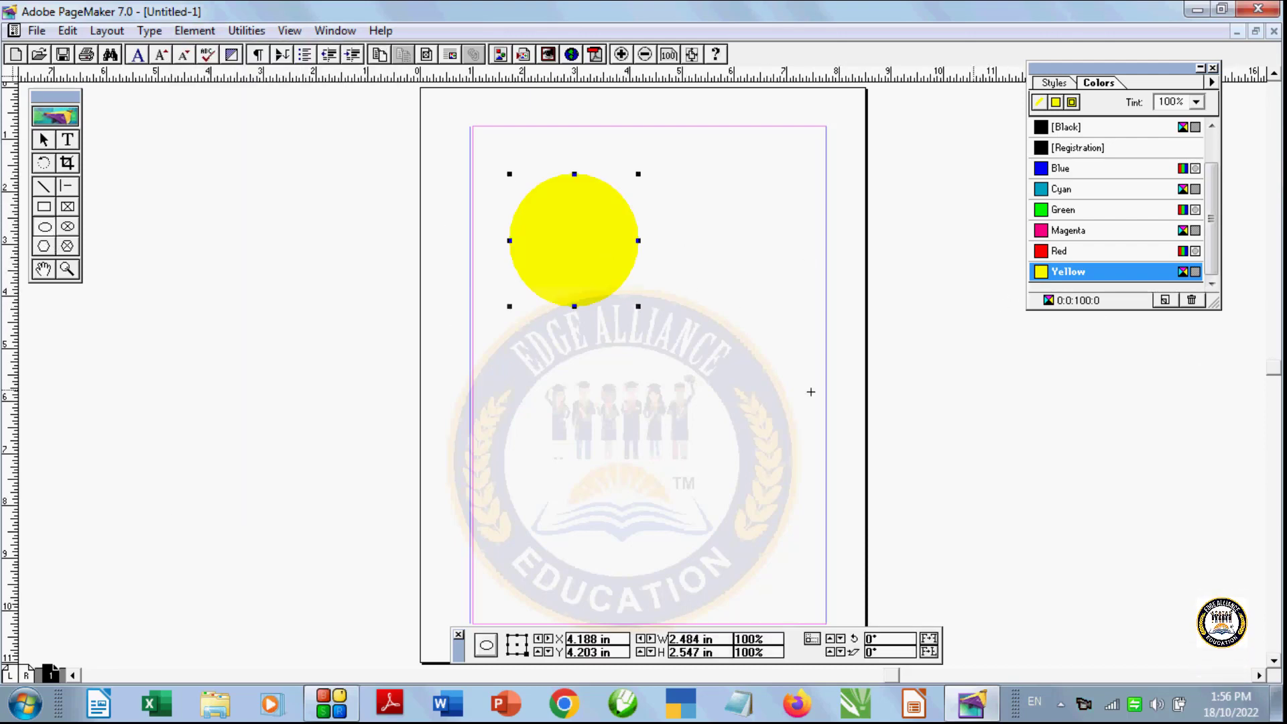
{"action": "key", "text": "Delete"}
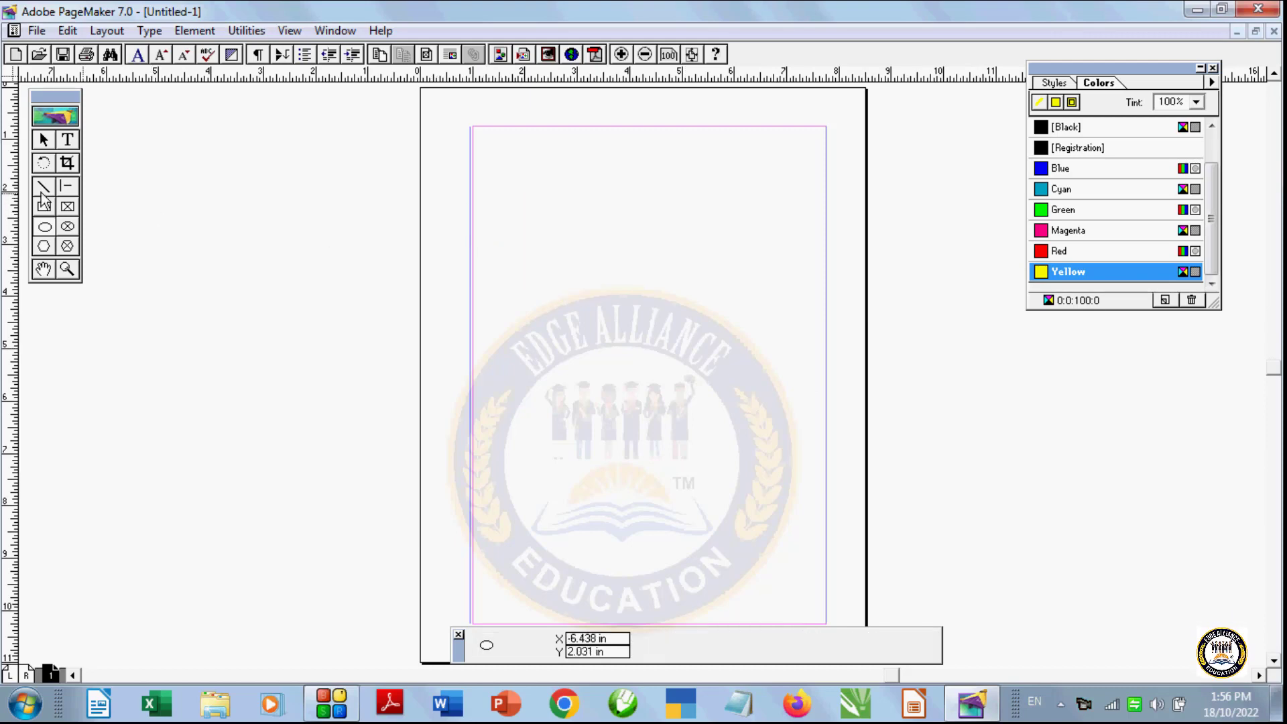
Step: Draw a rounded rectangle about 4.36 by 3.84 in on the upper half of the page and colour it red
{"action": "key", "text": "shift+F4"}
{"action": "left_click_drag", "start_coordinate": [529, 221], "coordinate": [756, 422]}
{"action": "left_click", "coordinate": [1055, 252]}
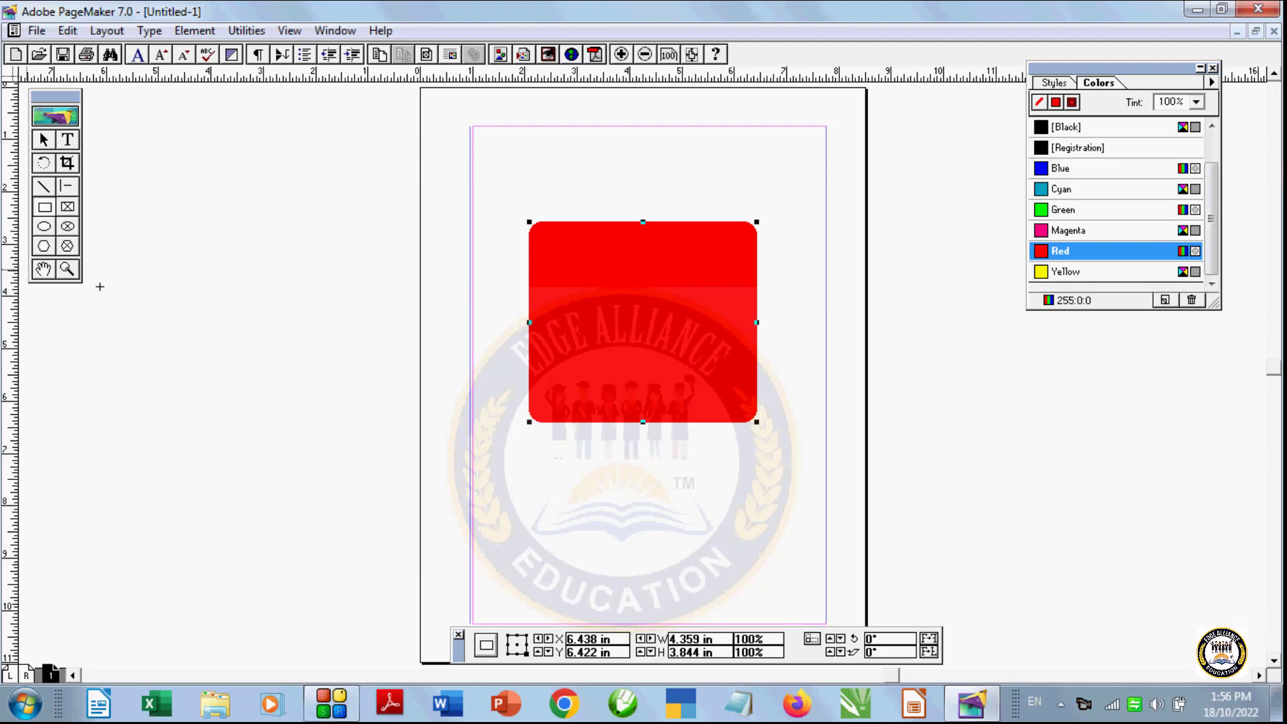
Step: Draw a yellow ellipse about 2.74 by 2.91 in on the red rectangle and a smaller red ellipse inside it
{"action": "left_click", "coordinate": [53, 241]}
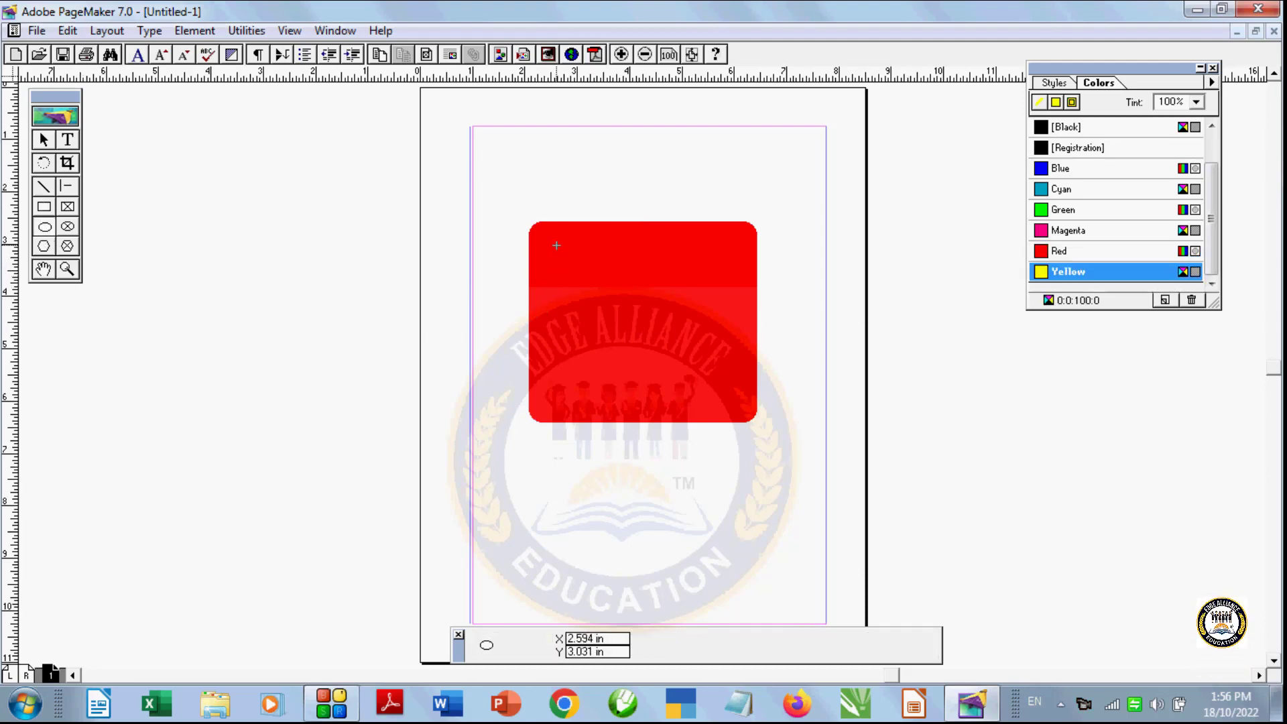
{"action": "left_click_drag", "start_coordinate": [556, 245], "coordinate": [698, 396]}
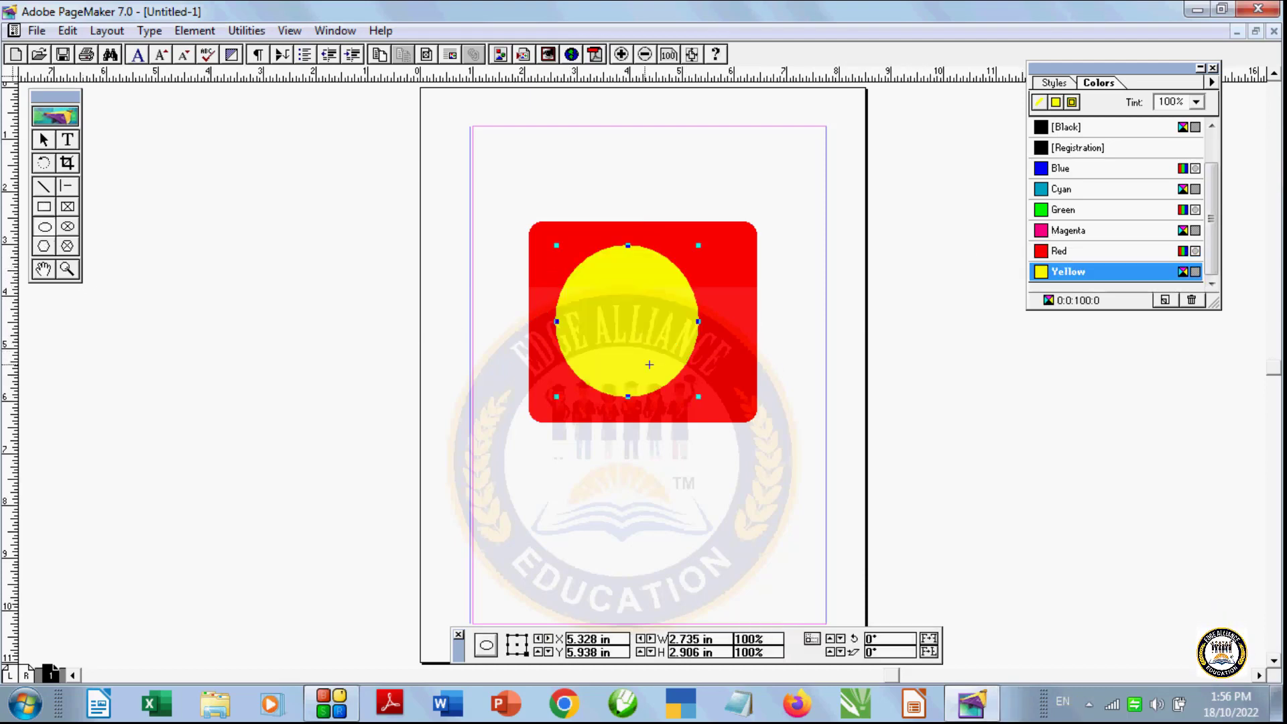
{"action": "left_click", "coordinate": [44, 229]}
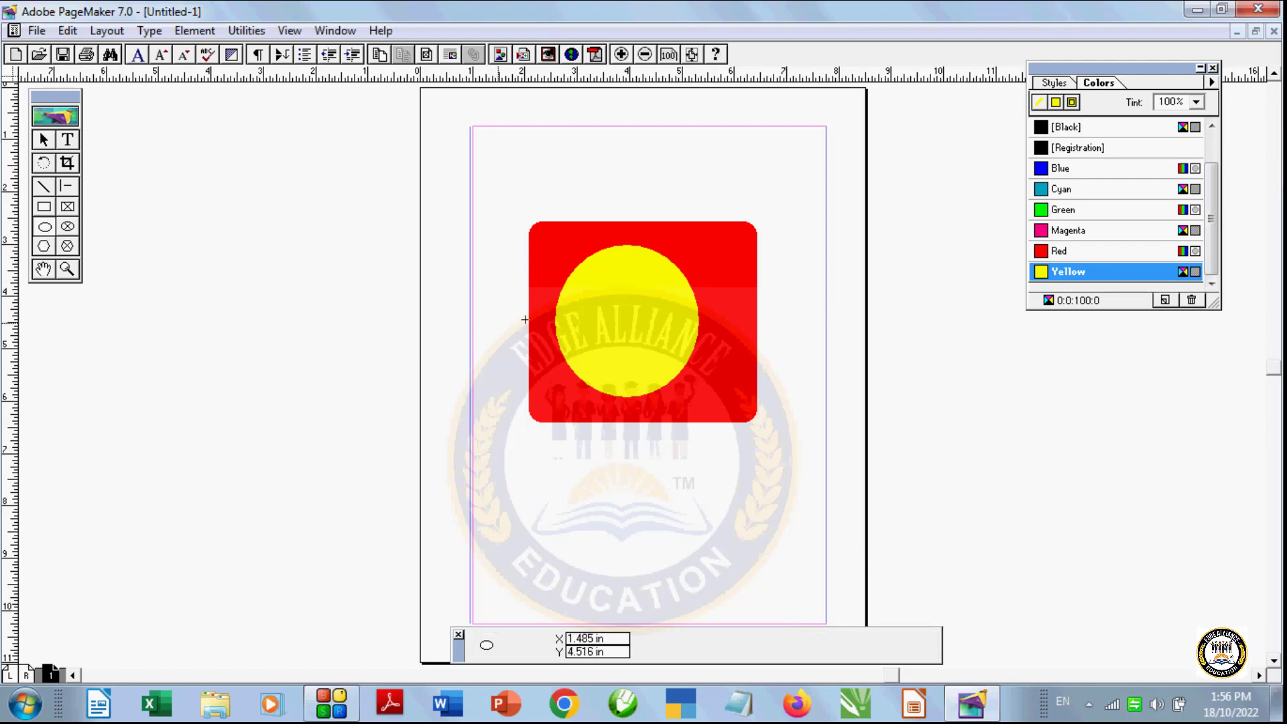
{"action": "left_click_drag", "start_coordinate": [589, 279], "coordinate": [663, 359]}
{"action": "left_click", "coordinate": [1059, 250]}
{"action": "left_click", "coordinate": [301, 373]}
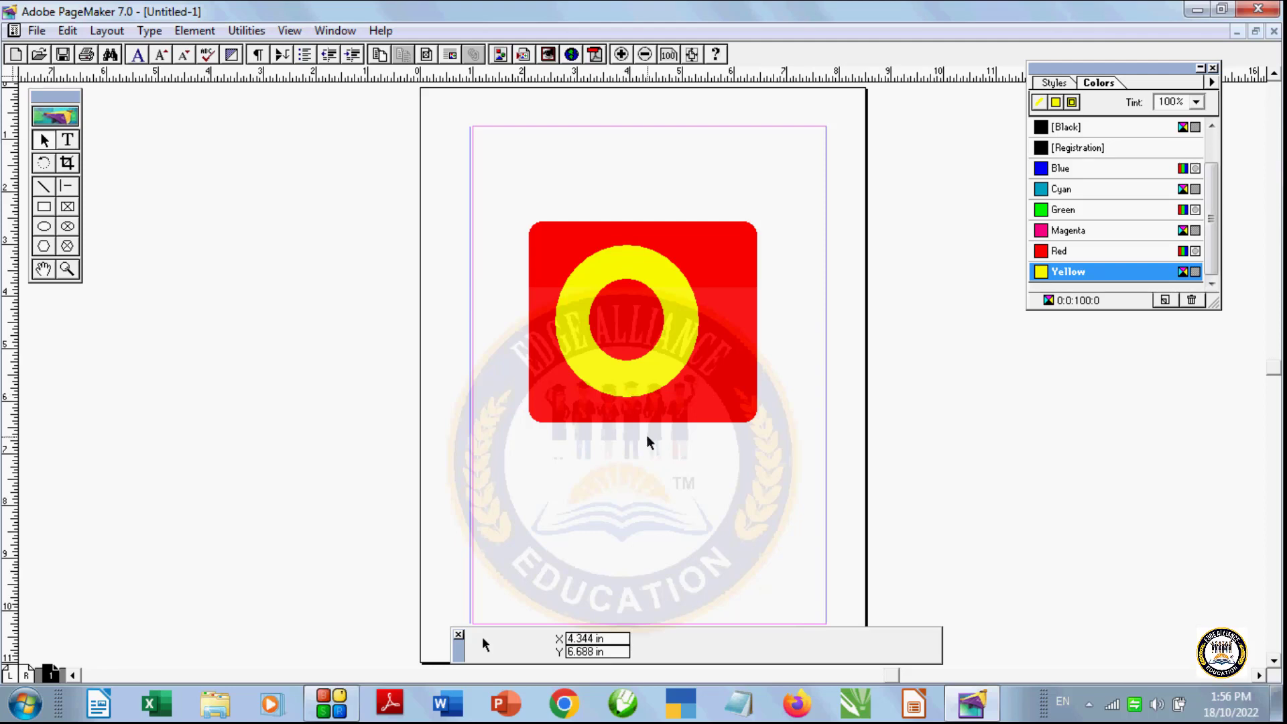
{"action": "left_click", "coordinate": [697, 394]}
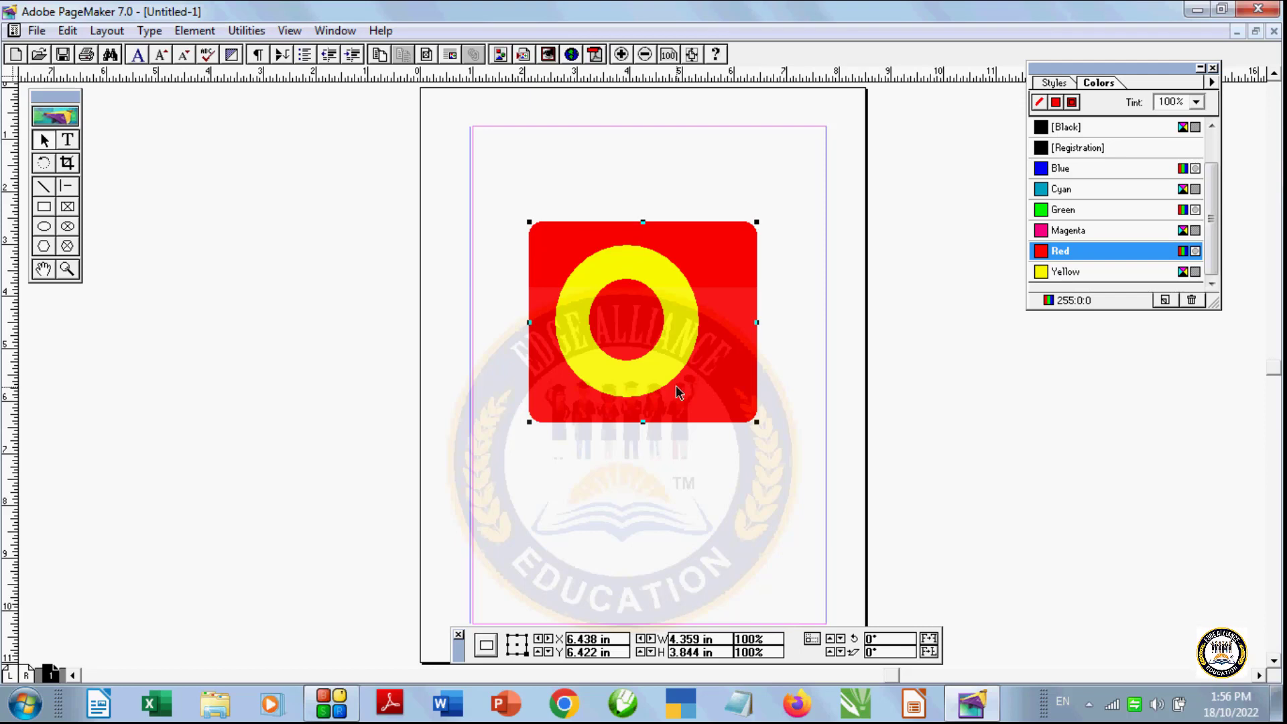
{"action": "left_click", "coordinate": [669, 380]}
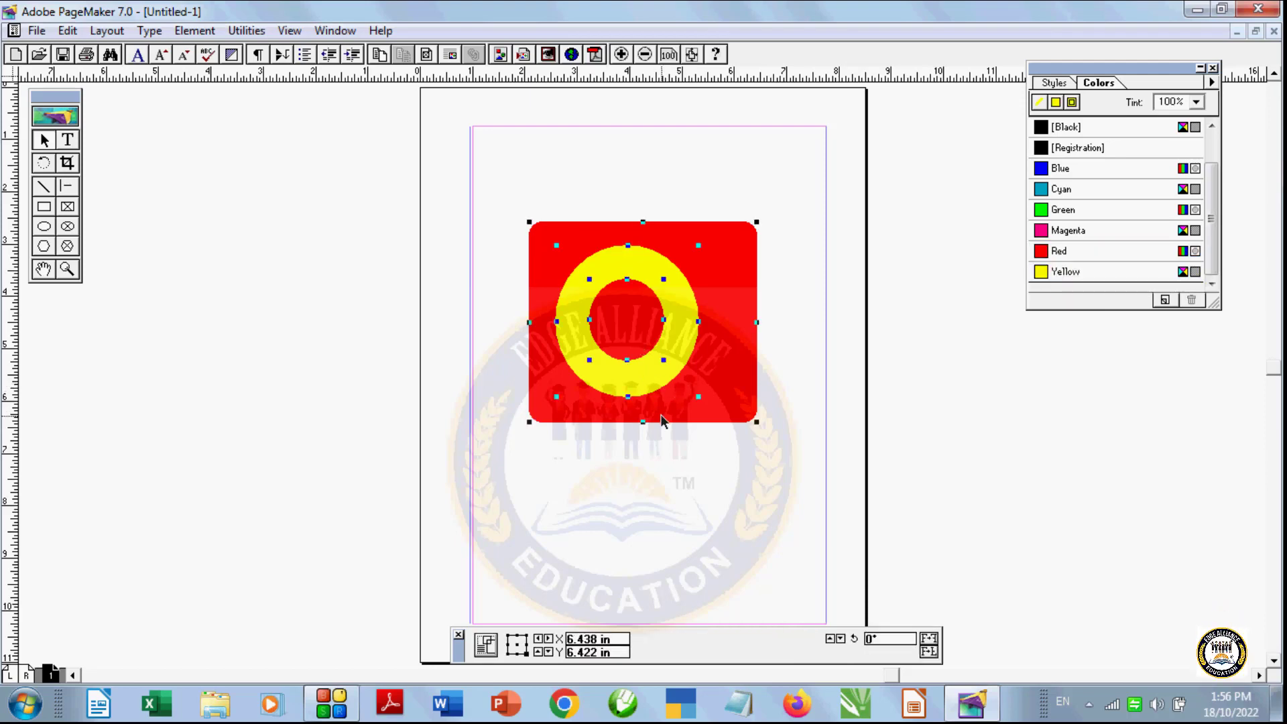
{"action": "left_click", "coordinate": [584, 506]}
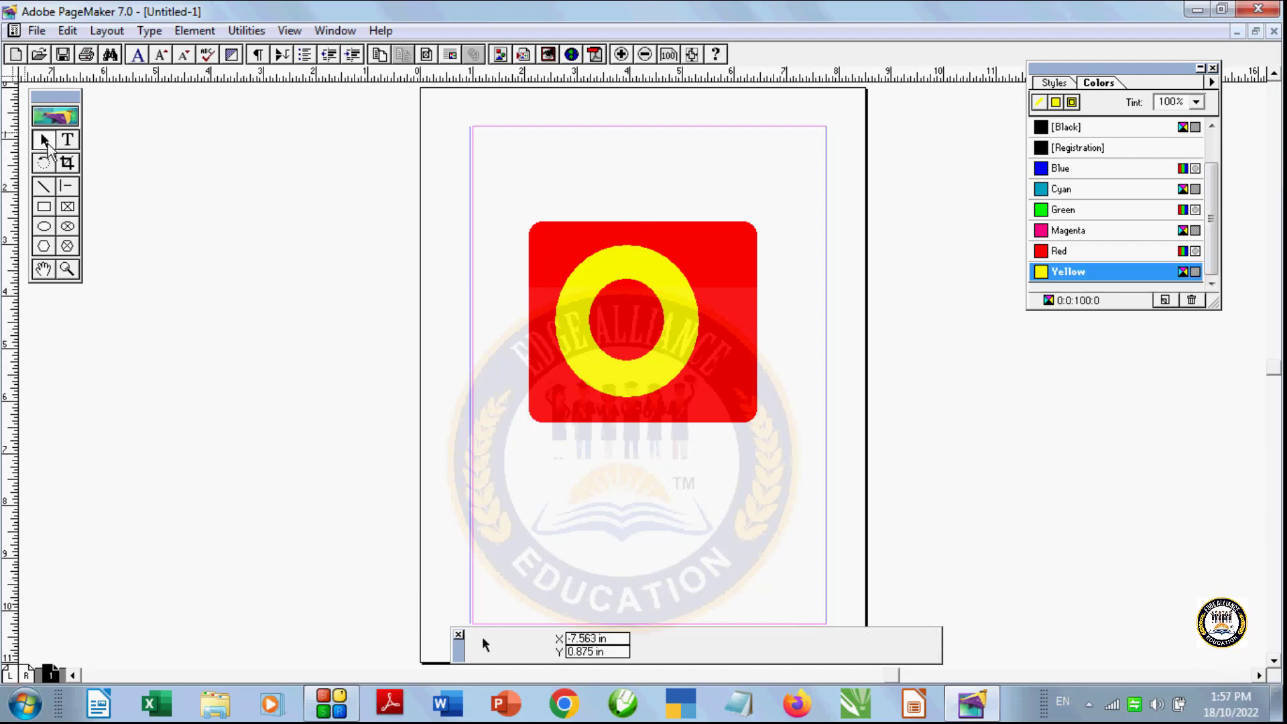
Step: Align the left sides of the rectangle and both ellipses, keeping the vertical distribution within bounds
{"action": "left_click_drag", "start_coordinate": [503, 196], "coordinate": [816, 490]}
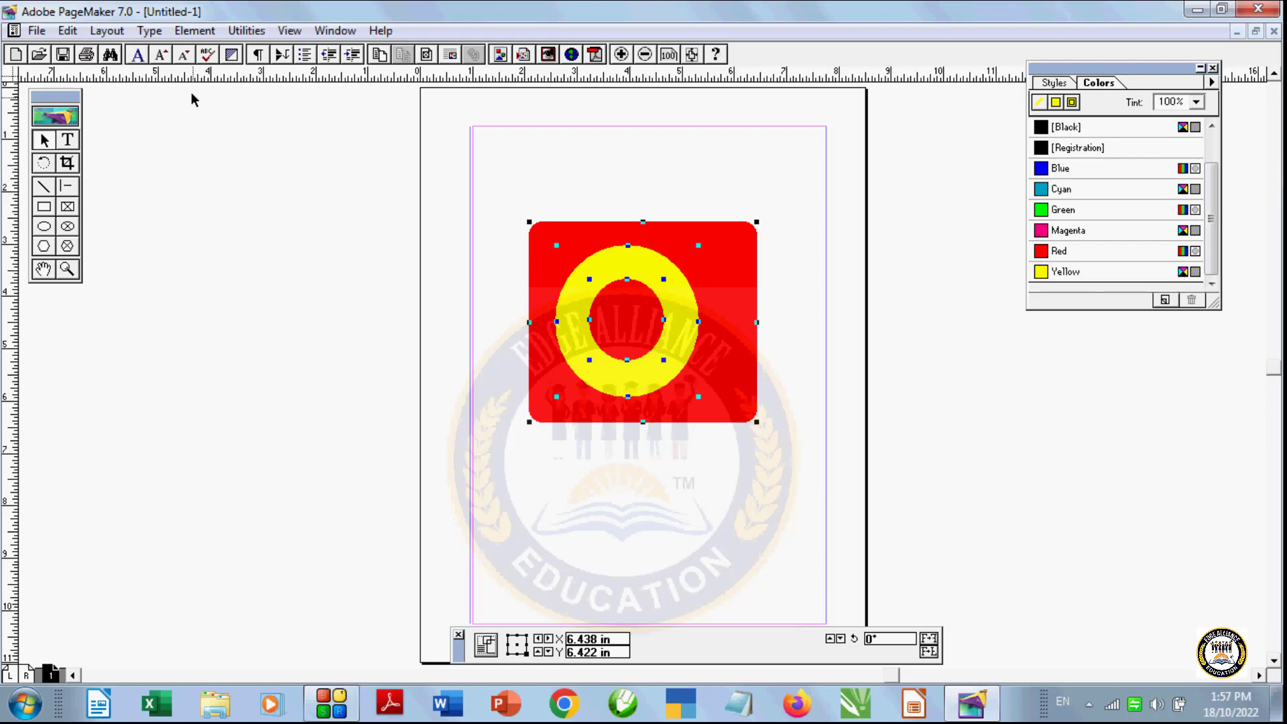
{"action": "left_click", "coordinate": [195, 31]}
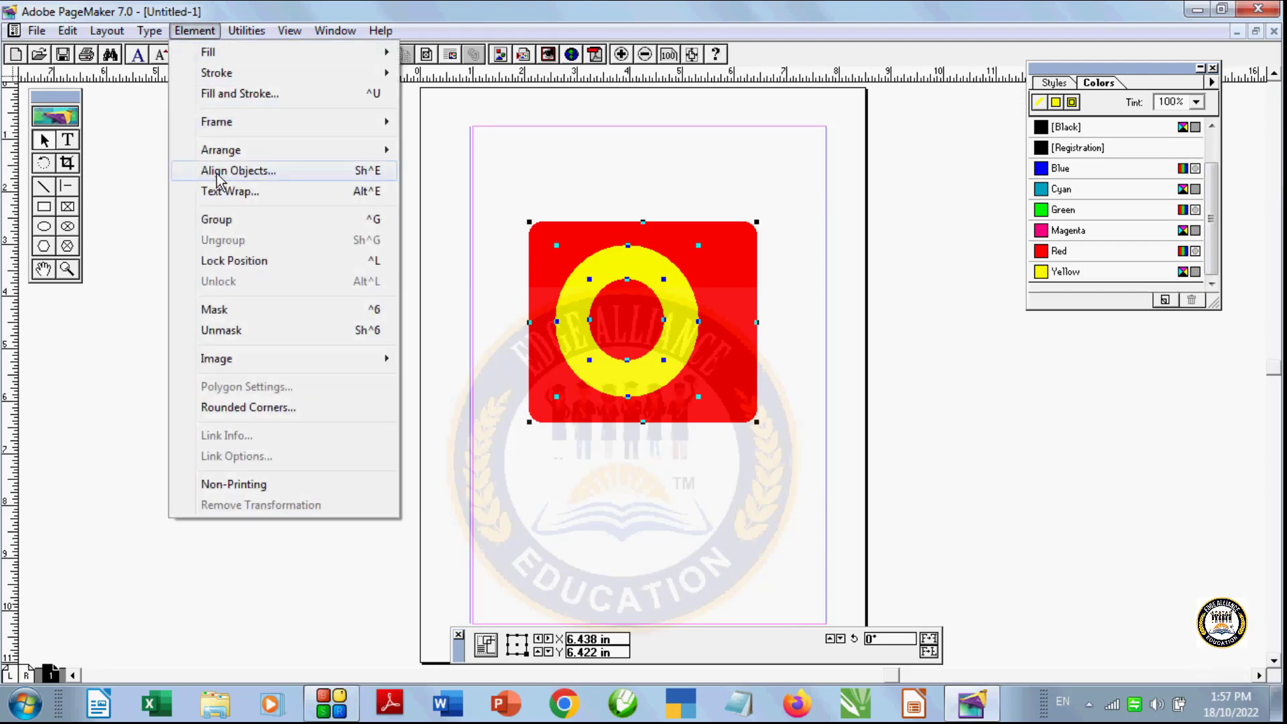
{"action": "left_click", "coordinate": [238, 171]}
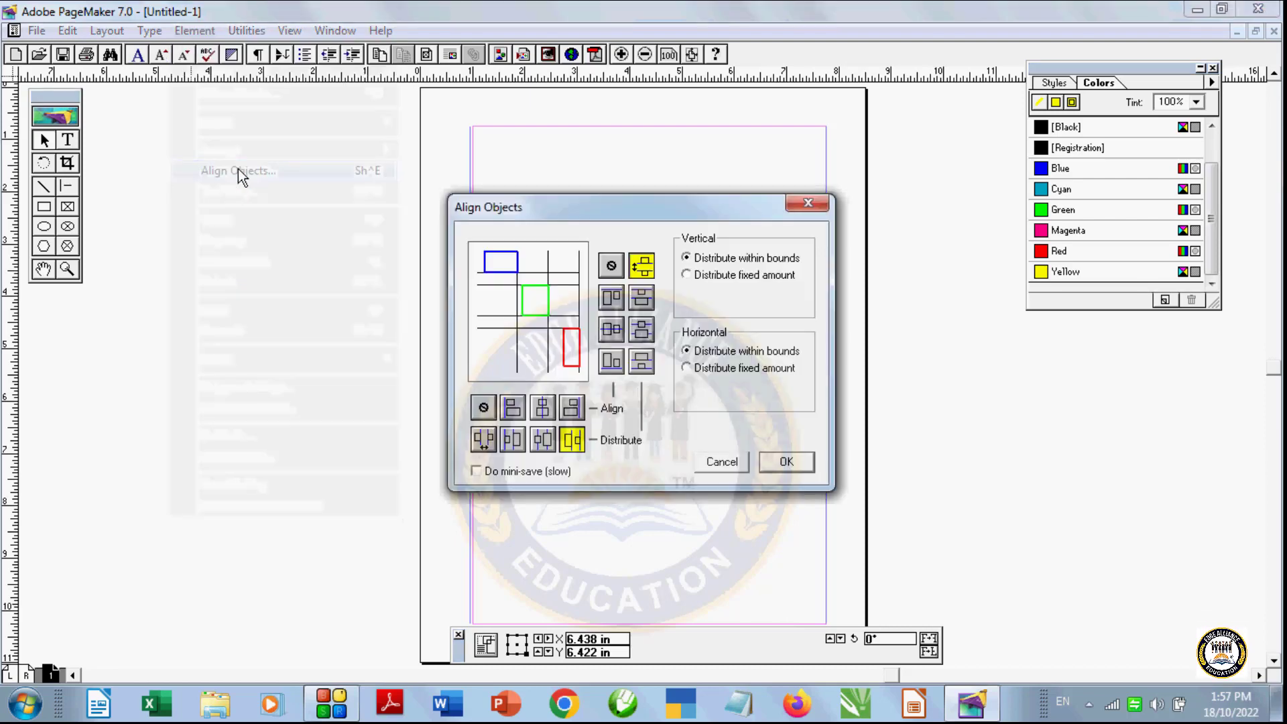
{"action": "left_click_drag", "start_coordinate": [544, 207], "coordinate": [201, 152]}
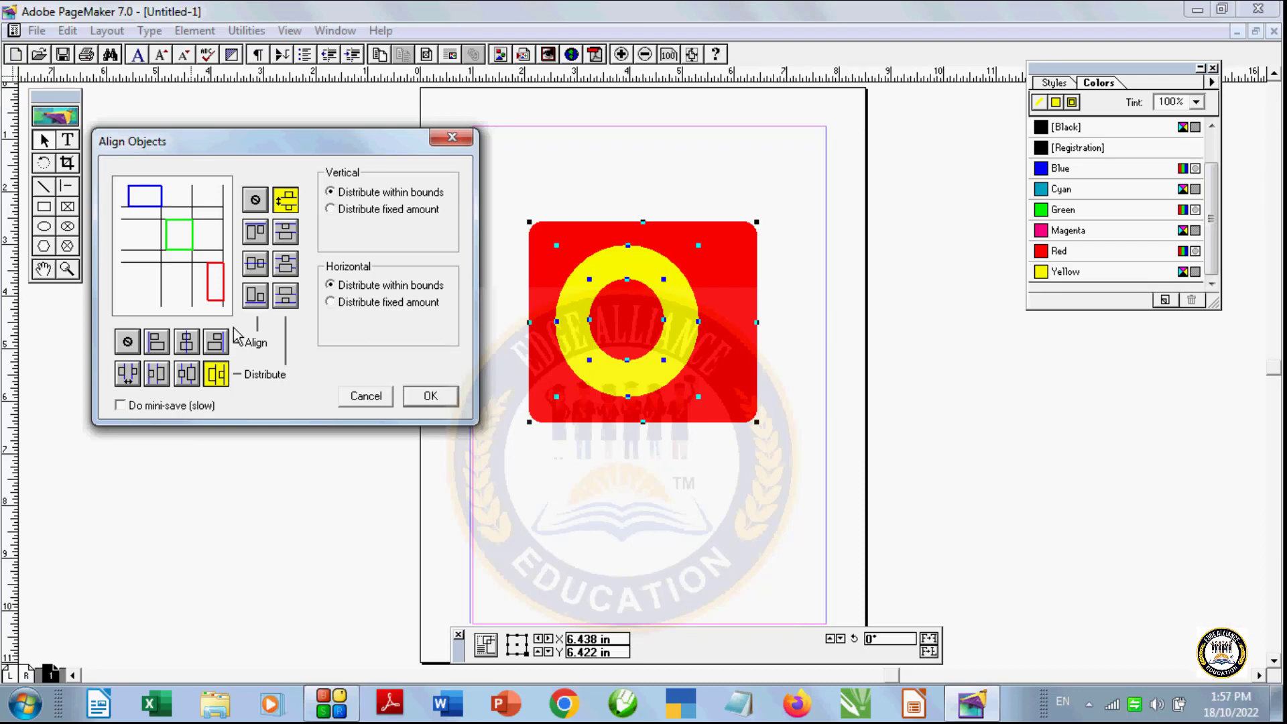
{"action": "left_click", "coordinate": [157, 343]}
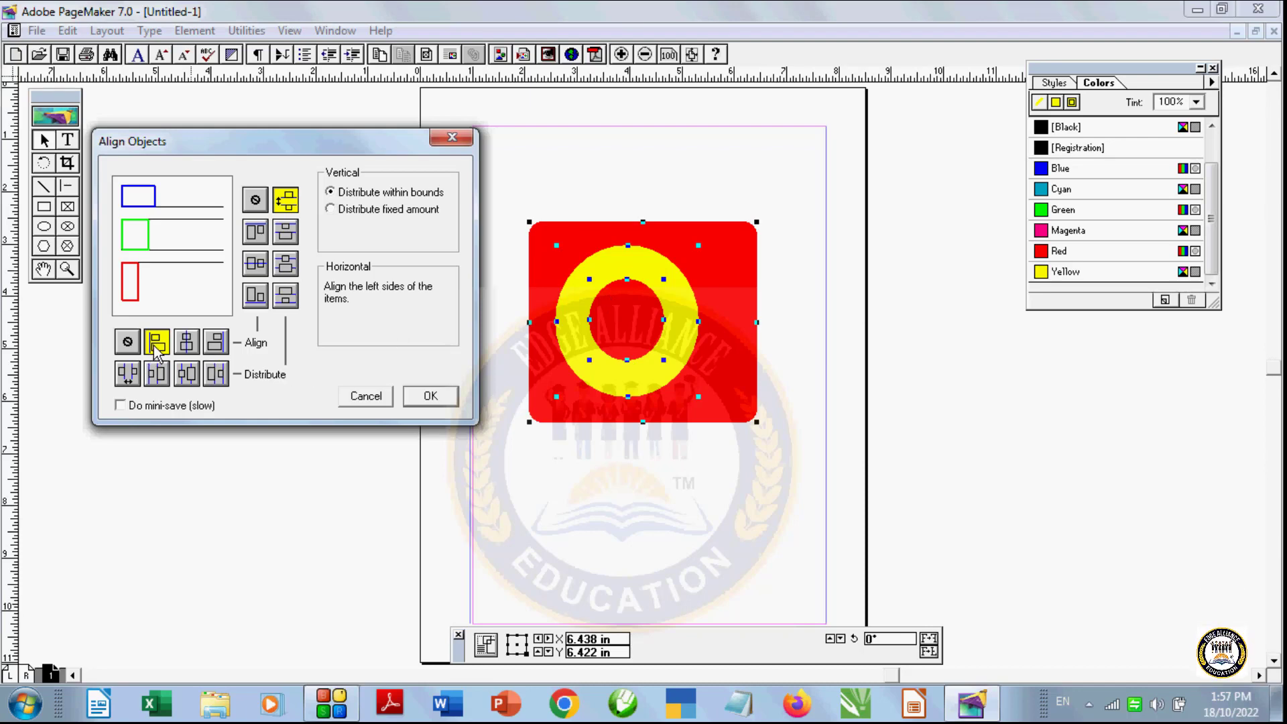
{"action": "left_click", "coordinate": [432, 401]}
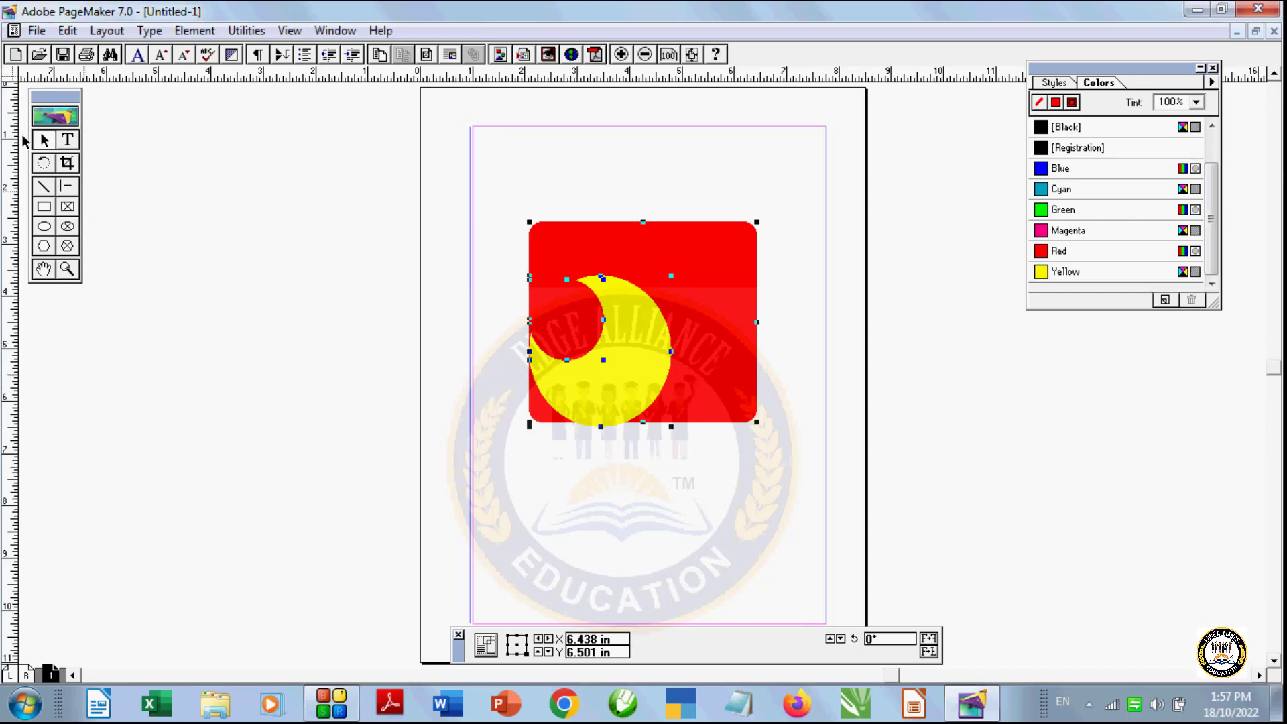
Step: Align the rectangle and both ellipses on their horizontal centres
{"action": "left_click", "coordinate": [194, 30]}
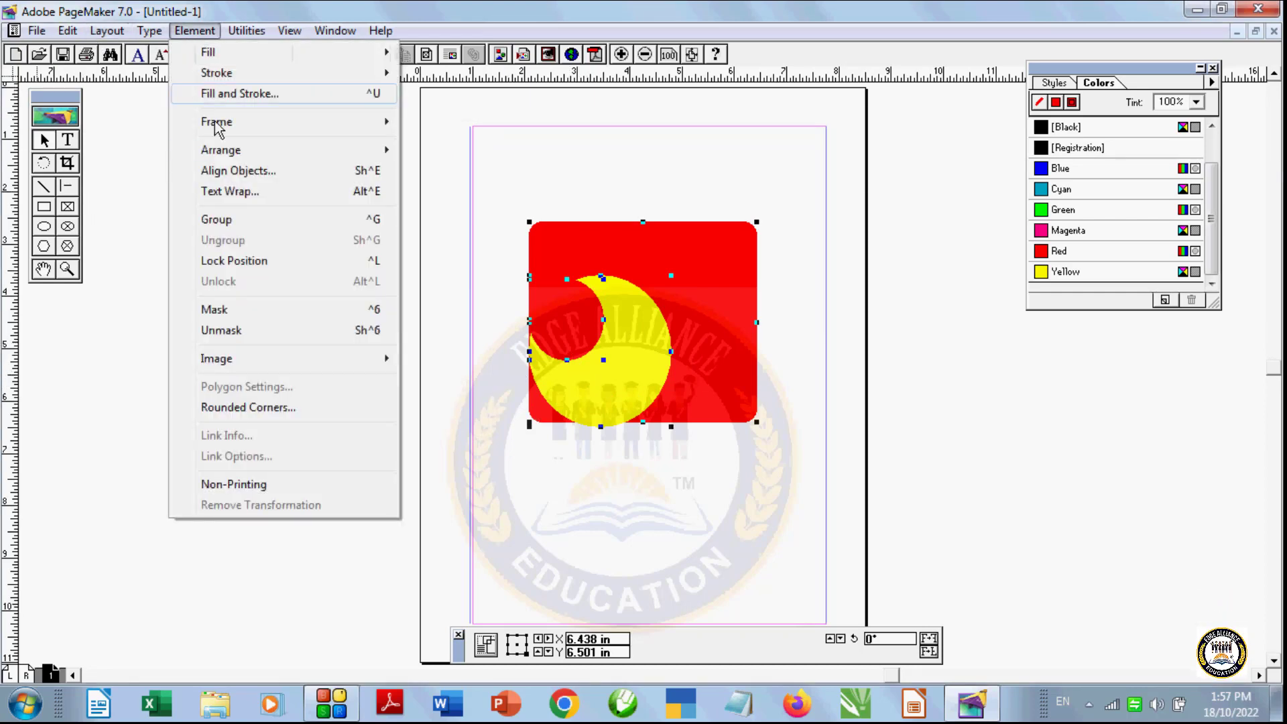
{"action": "left_click", "coordinate": [250, 176]}
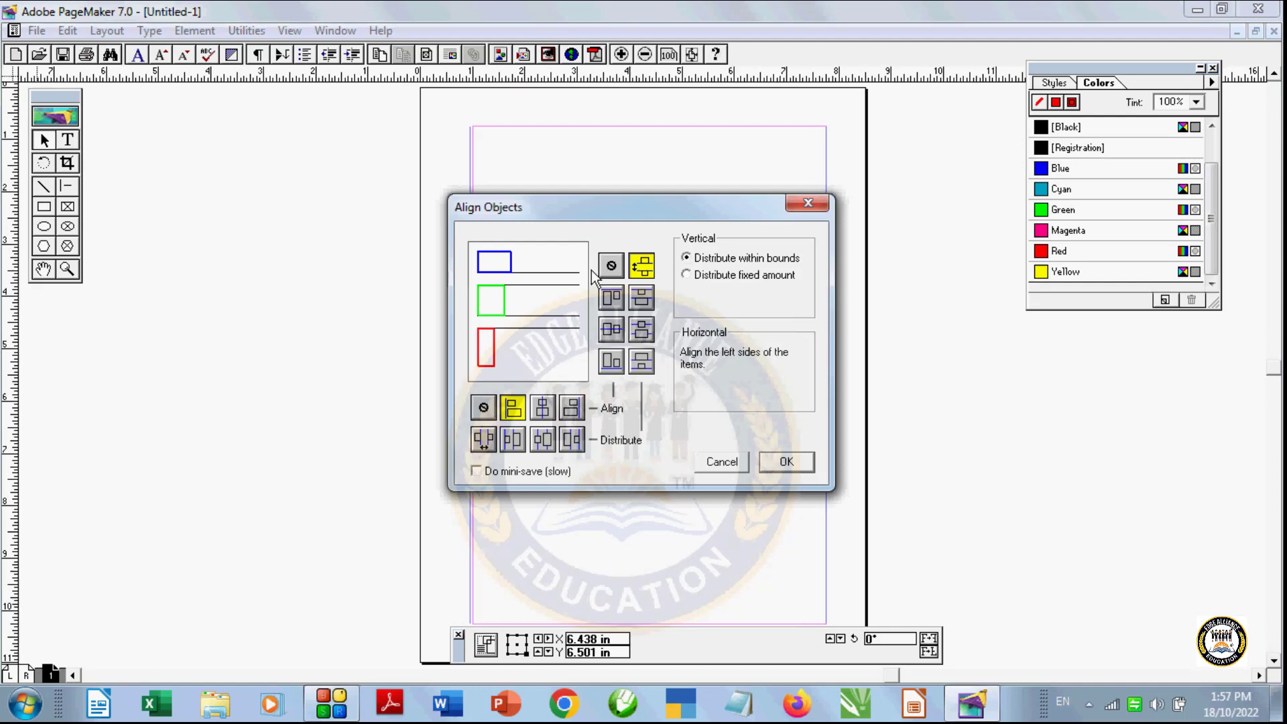
{"action": "left_click", "coordinate": [543, 407]}
{"action": "left_click", "coordinate": [786, 461]}
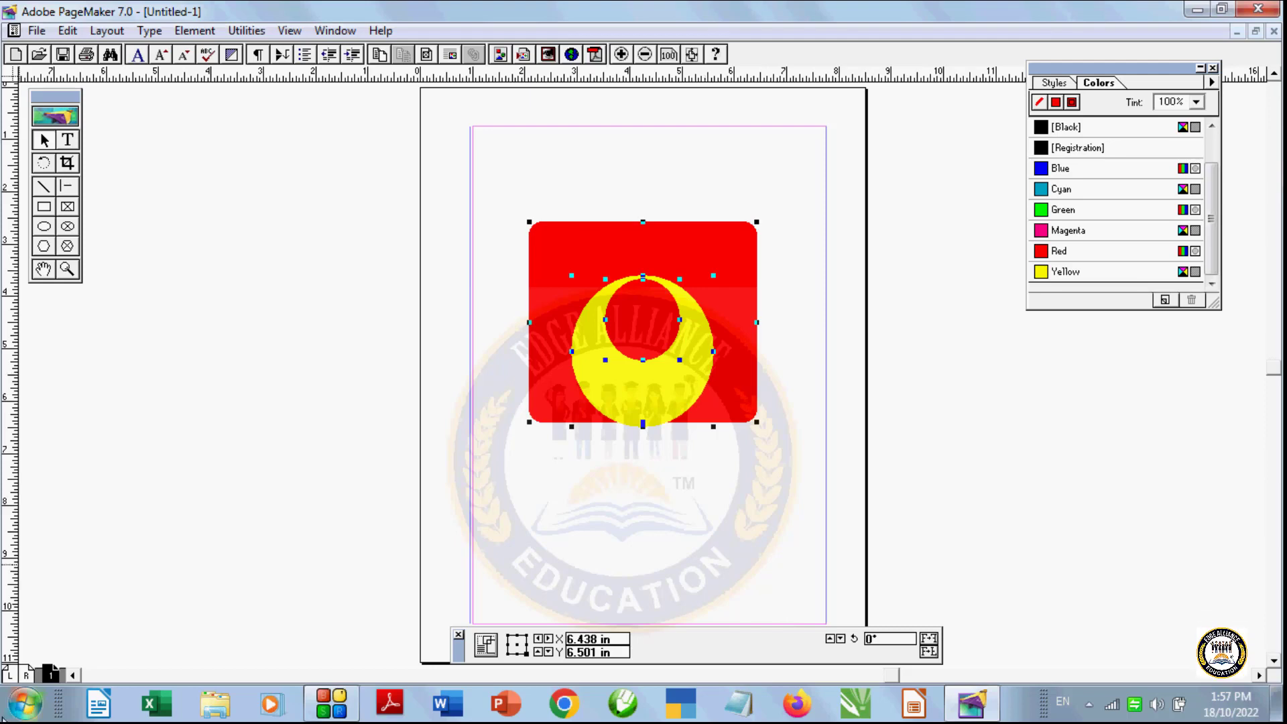
Step: Align the right sides of the rectangle and both ellipses
{"action": "left_click", "coordinate": [68, 31]}
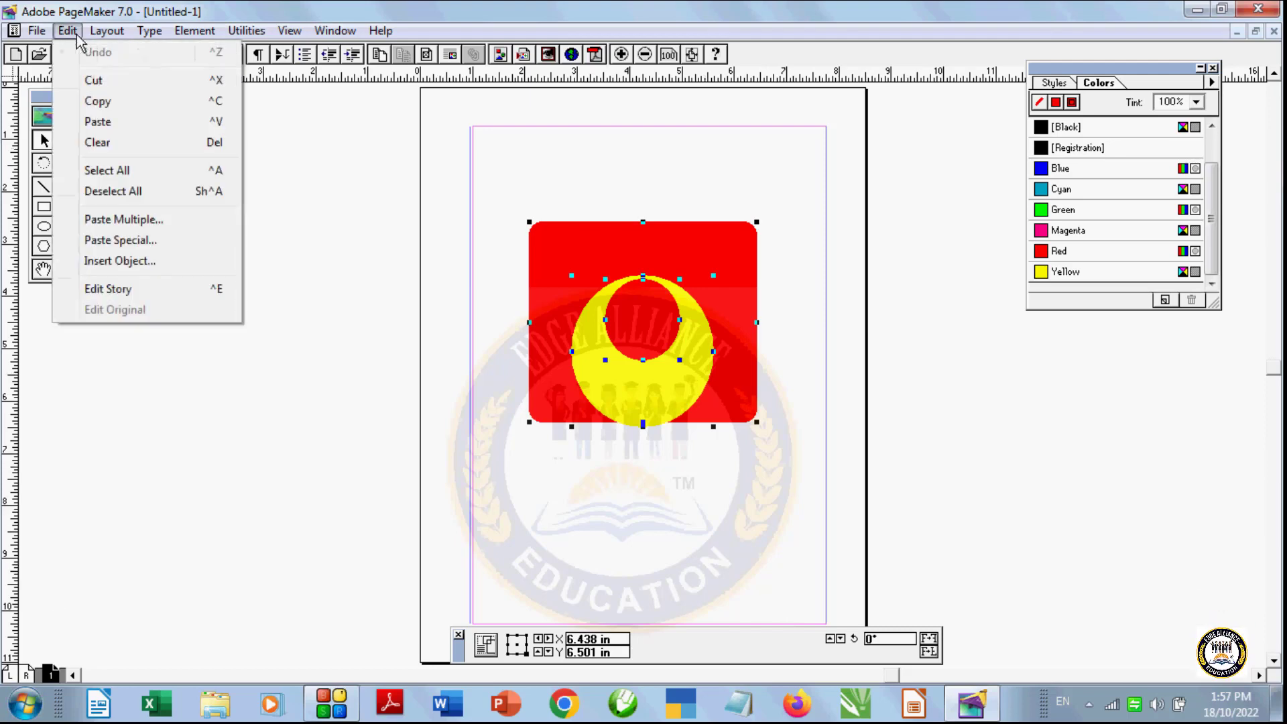
{"action": "mouse_move", "coordinate": [203, 35]}
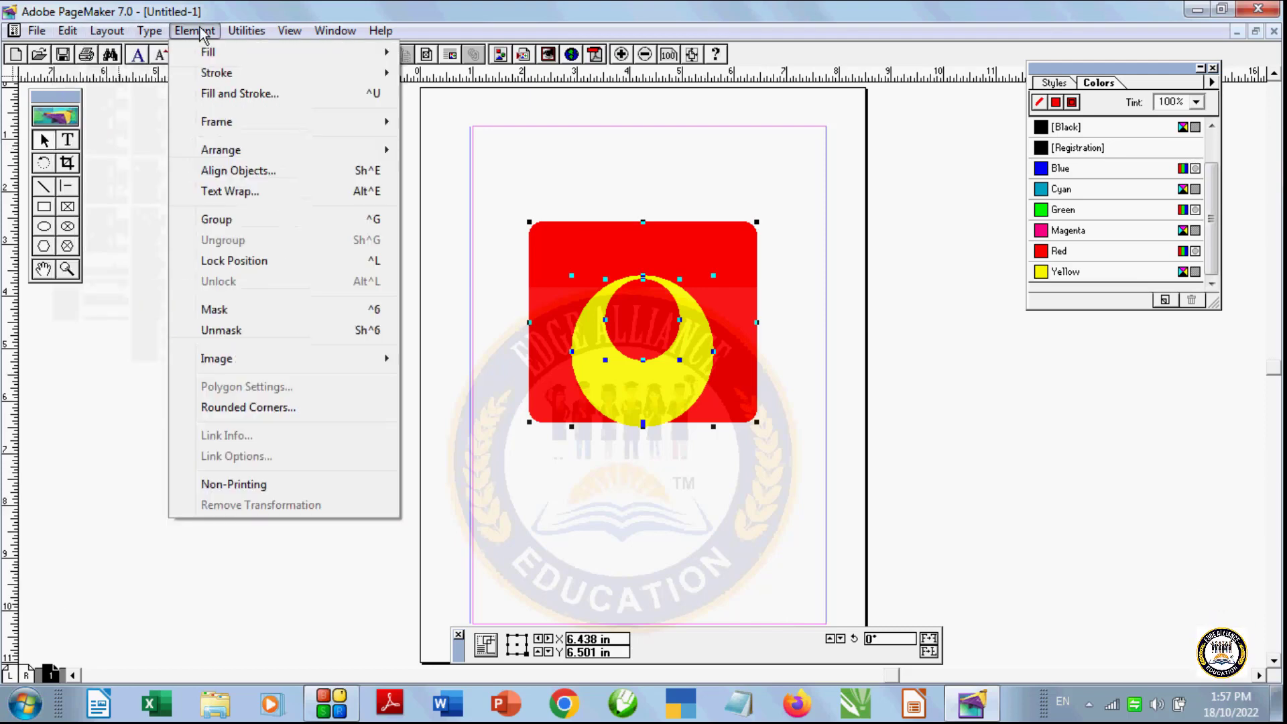
{"action": "left_click", "coordinate": [254, 171]}
{"action": "left_click", "coordinate": [571, 408]}
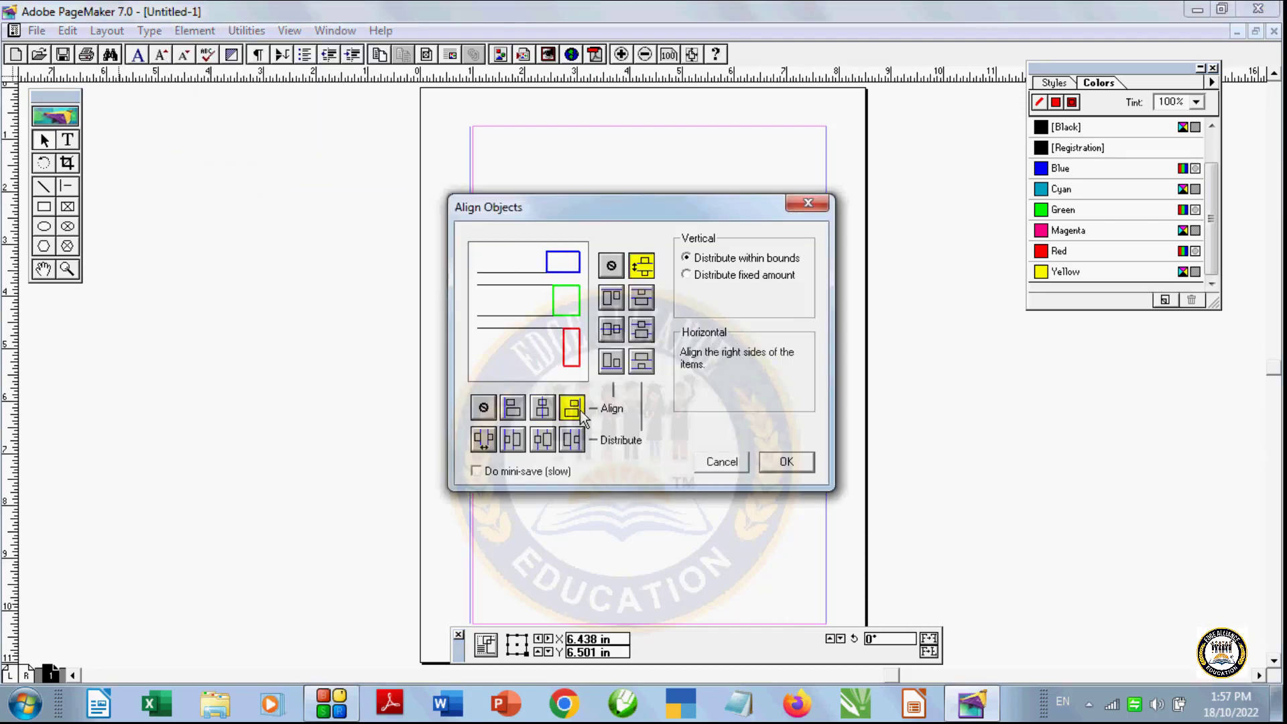
{"action": "left_click", "coordinate": [785, 462]}
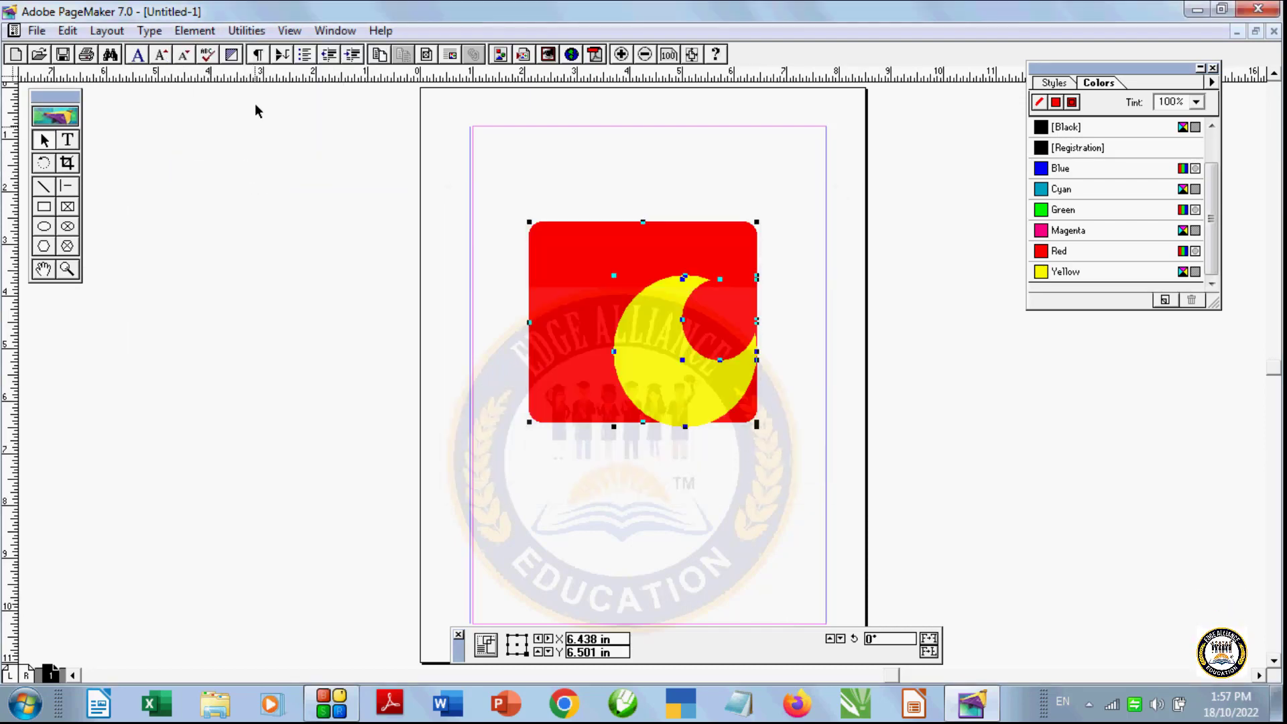
Step: Distribute the three selected shapes horizontally with equal space between them, within bounds
{"action": "left_click", "coordinate": [196, 31]}
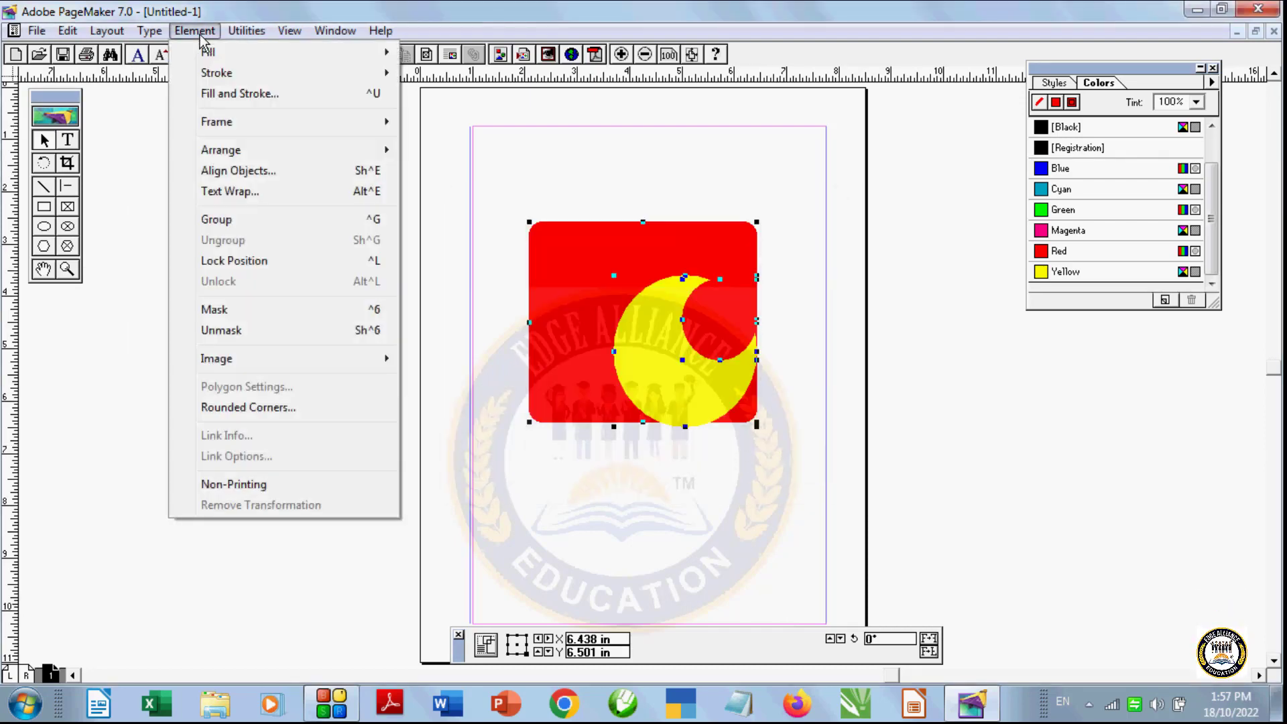
{"action": "left_click", "coordinate": [257, 168]}
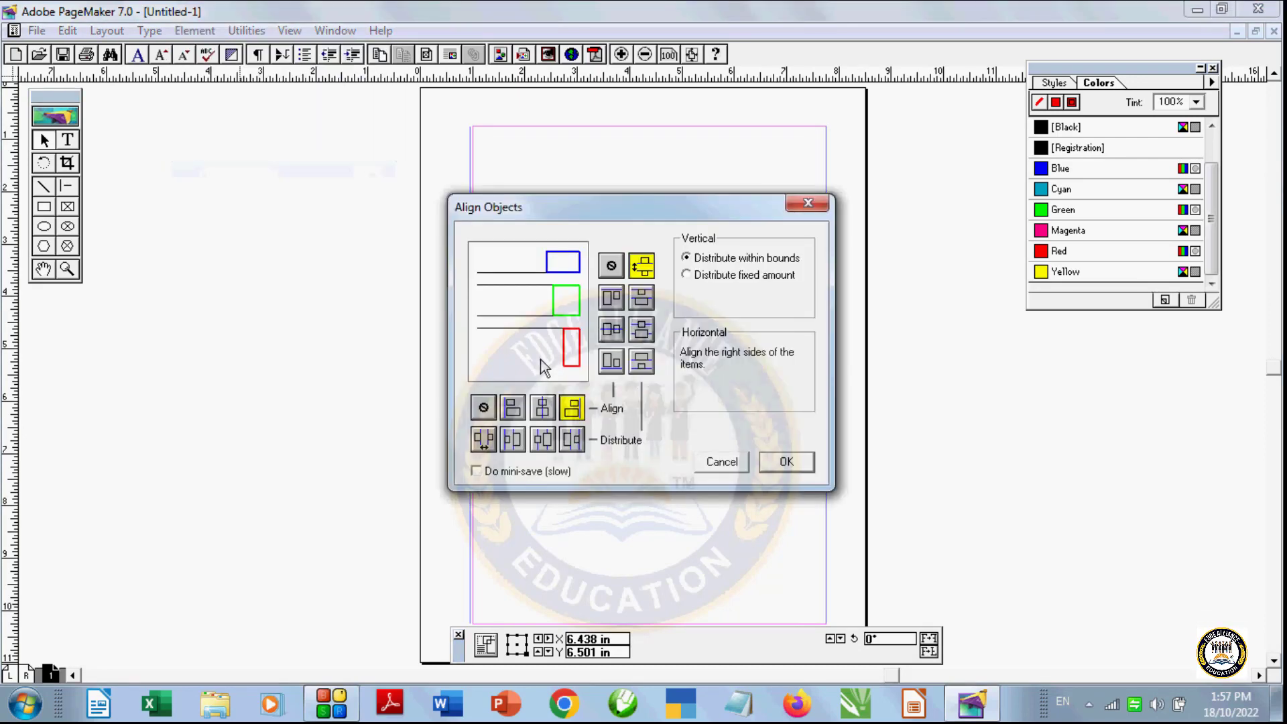
{"action": "left_click", "coordinate": [482, 439]}
{"action": "left_click", "coordinate": [784, 462]}
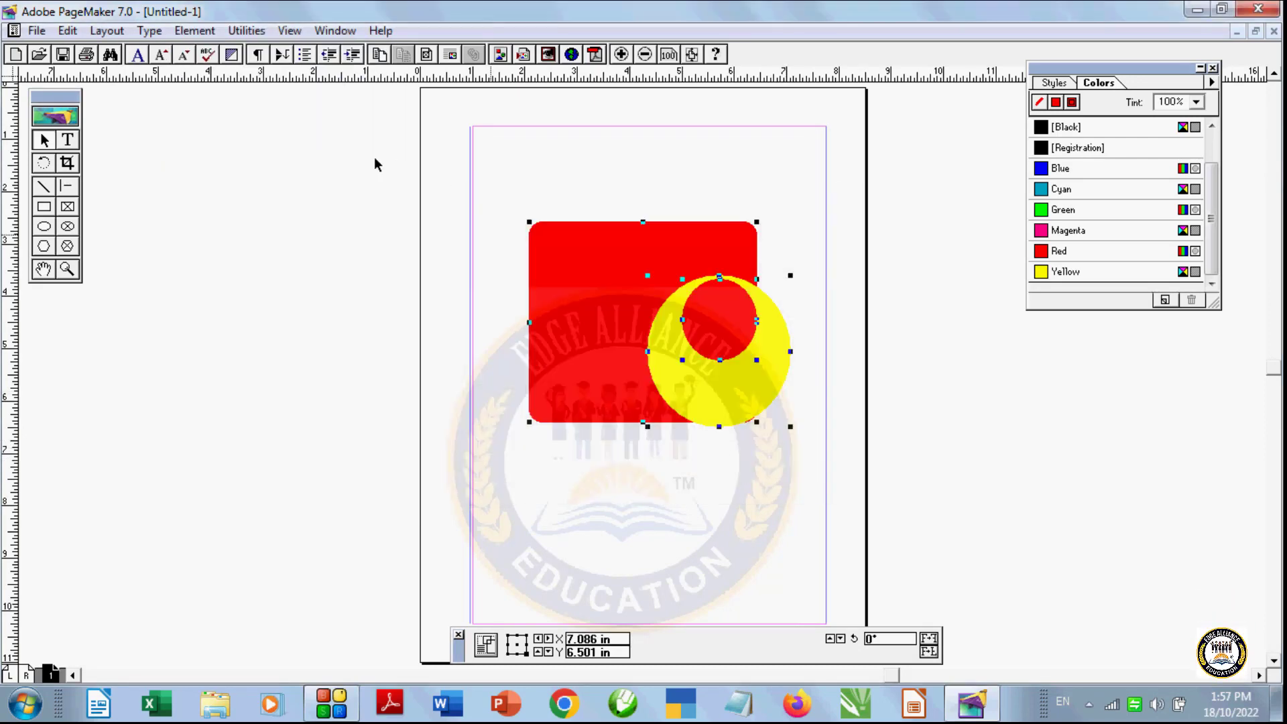
Step: Distribute the left sides of the three selected shapes evenly within their horizontal bounds
{"action": "left_click", "coordinate": [193, 31]}
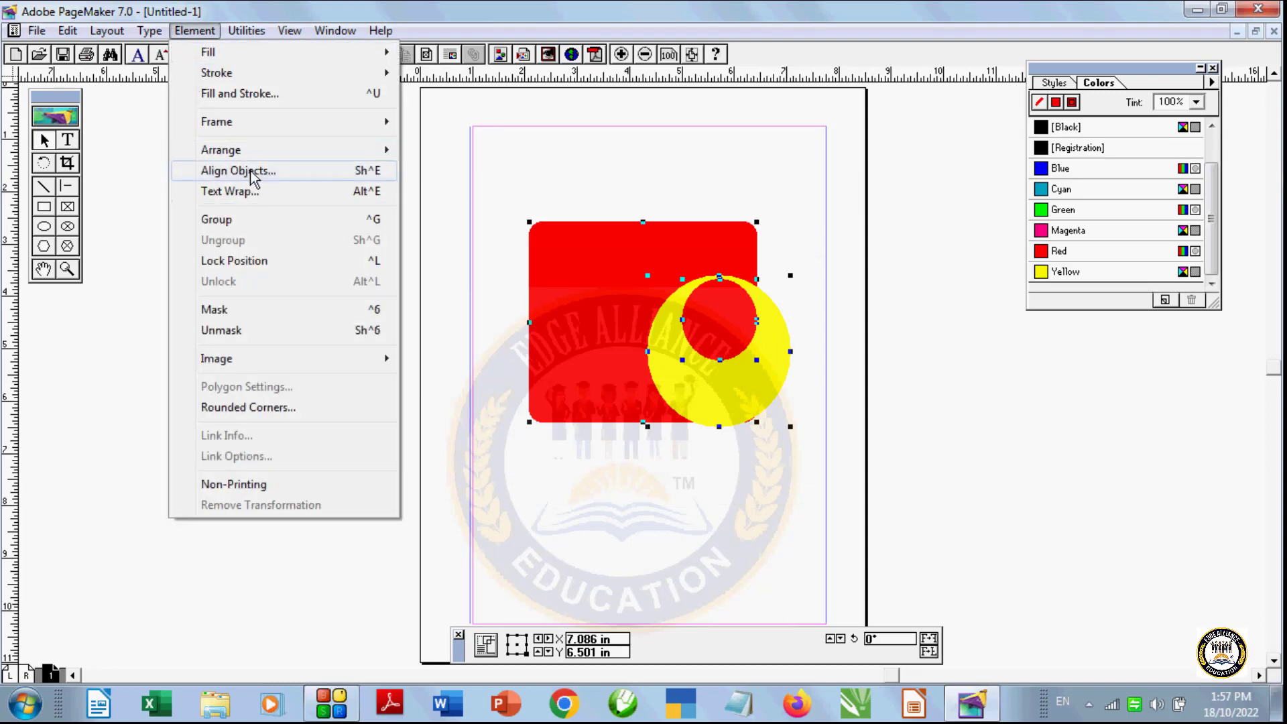
{"action": "left_click", "coordinate": [250, 170]}
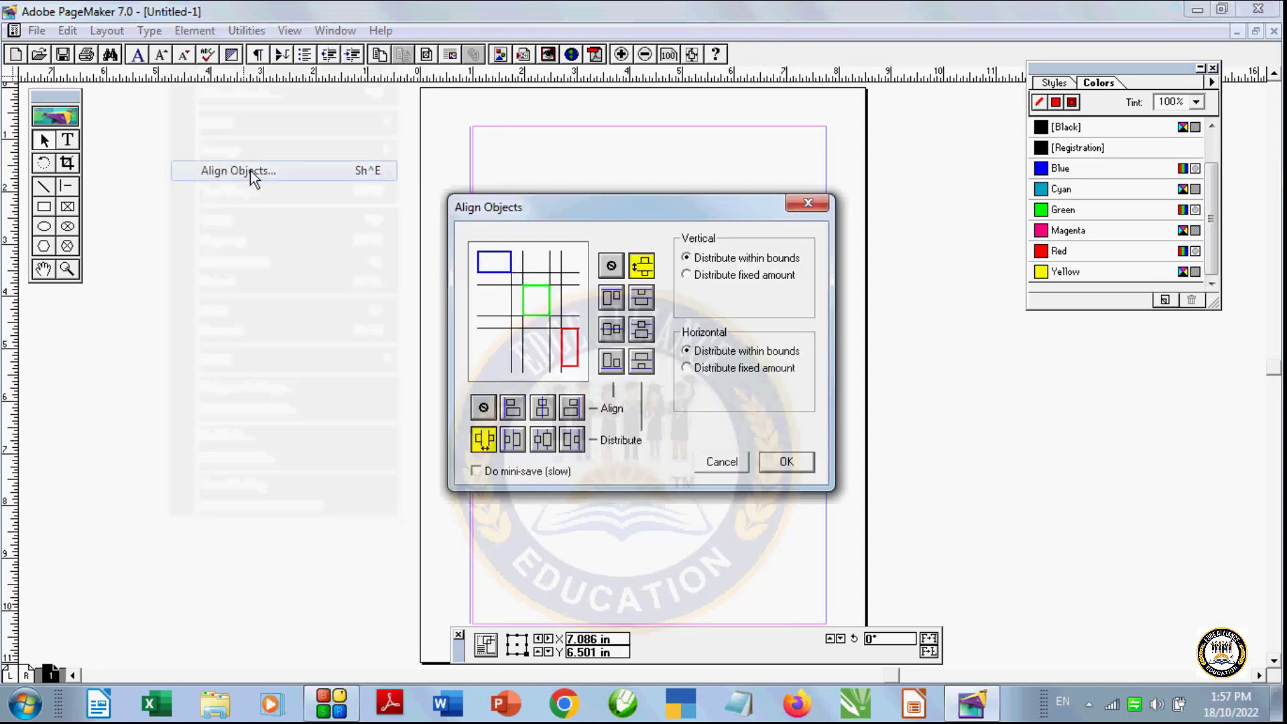
{"action": "left_click", "coordinate": [516, 440]}
{"action": "left_click", "coordinate": [781, 462]}
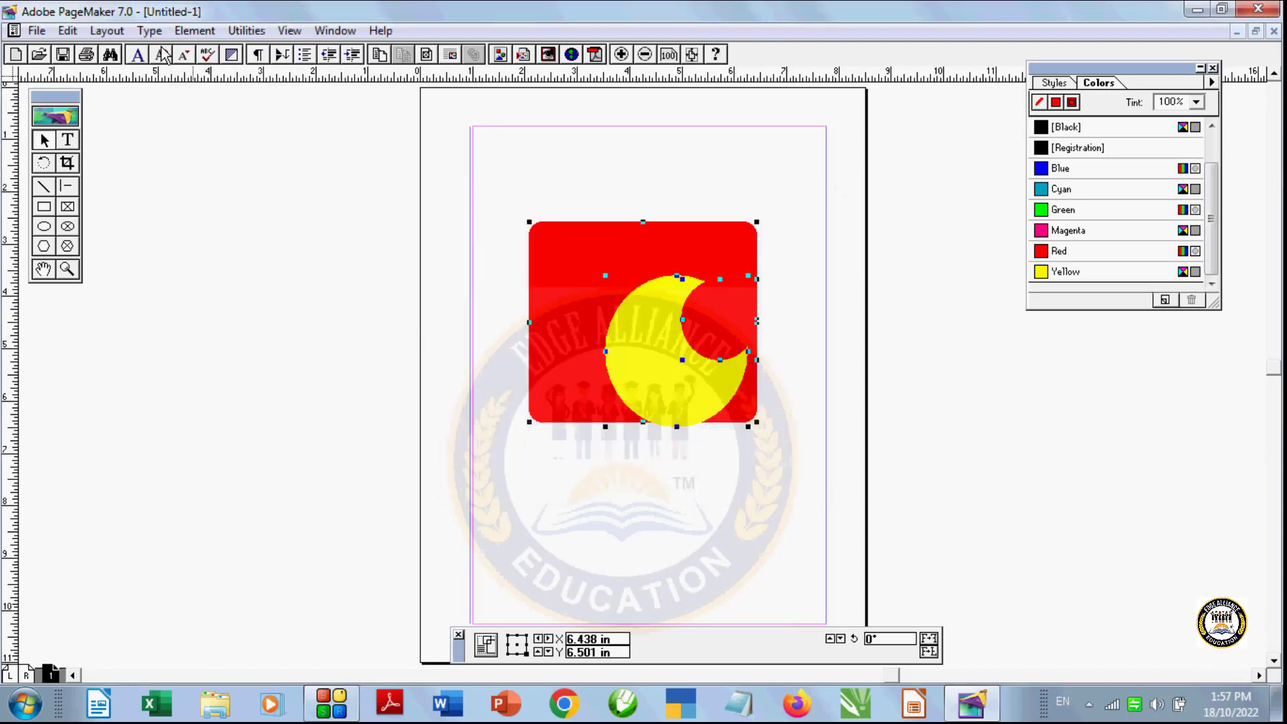
Step: Distribute the right sides of the three selected shapes evenly within their horizontal bounds
{"action": "left_click", "coordinate": [194, 30]}
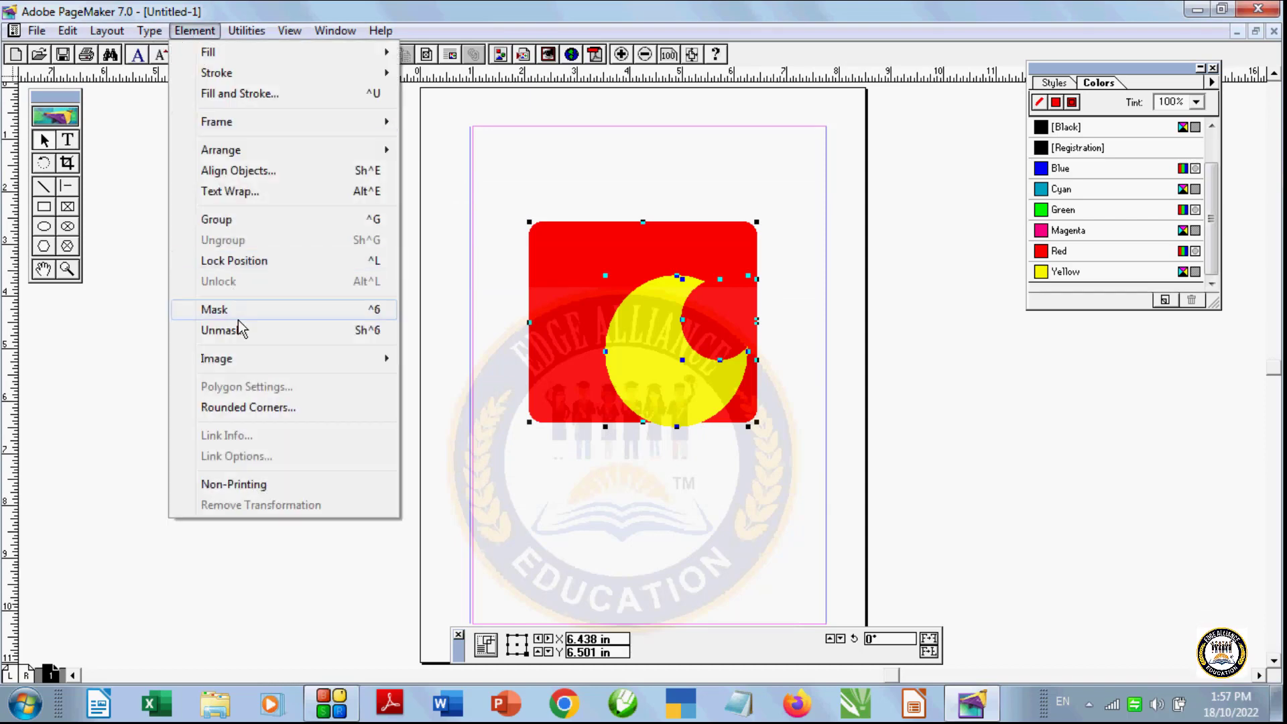
{"action": "left_click", "coordinate": [249, 172]}
{"action": "left_click", "coordinate": [571, 440]}
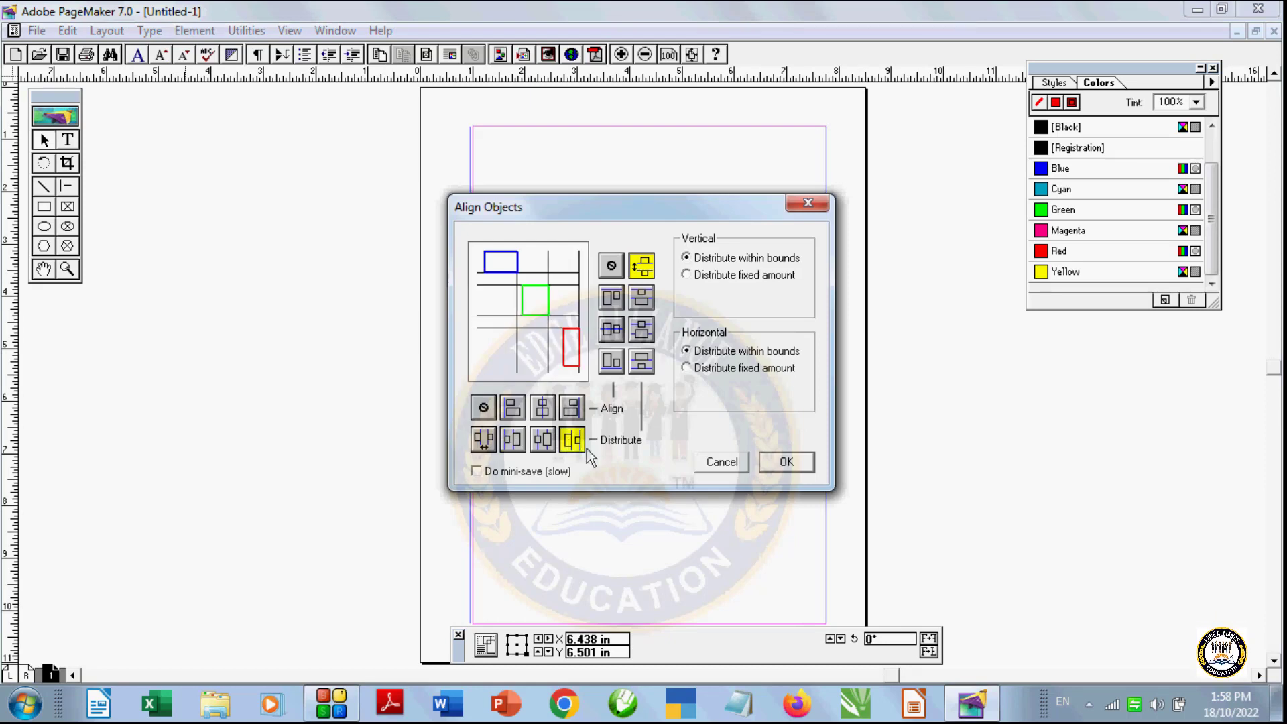
{"action": "left_click", "coordinate": [786, 462]}
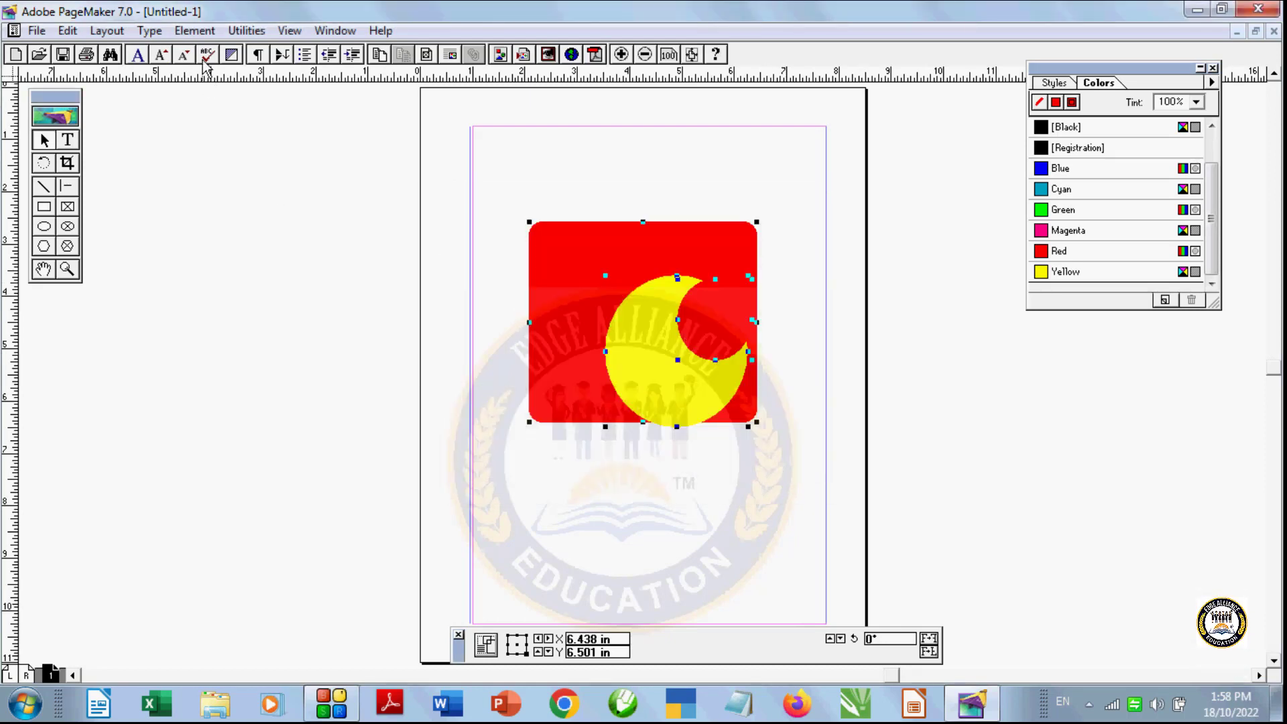
Step: Align the tops of the rectangle and both ellipses with Align Objects
{"action": "left_click", "coordinate": [194, 31]}
{"action": "mouse_move", "coordinate": [187, 75]}
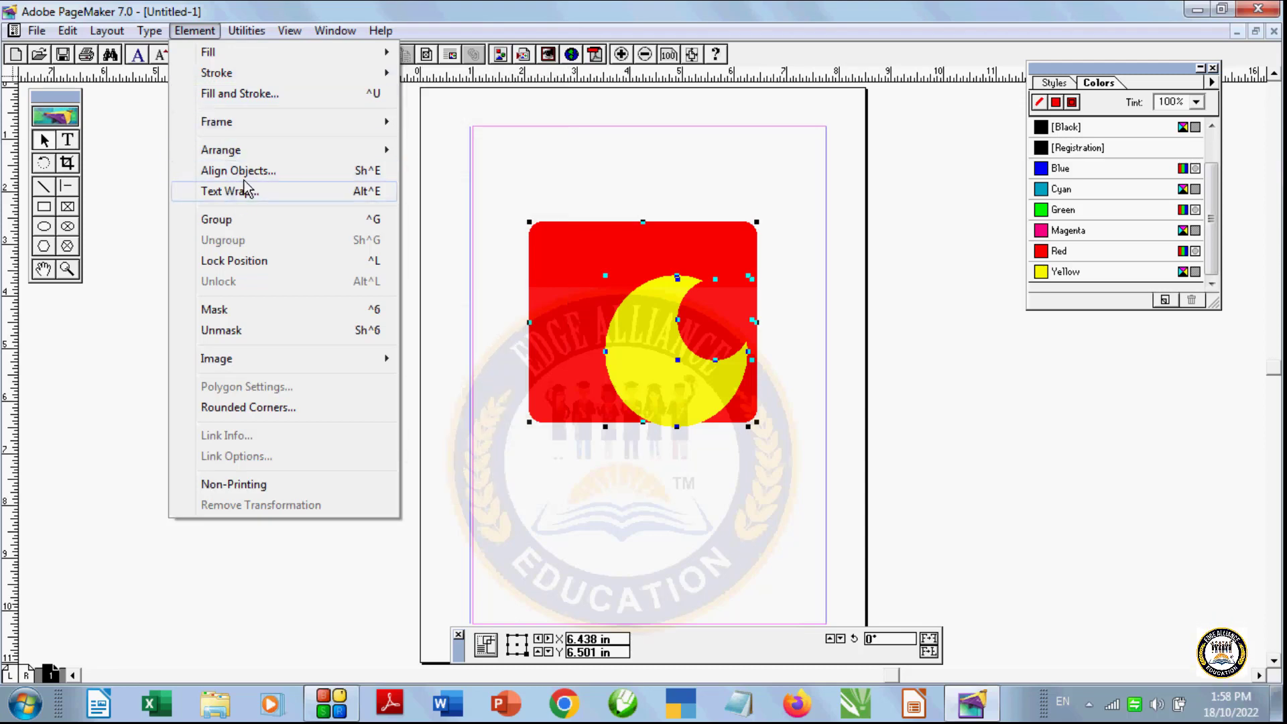
{"action": "left_click", "coordinate": [267, 171]}
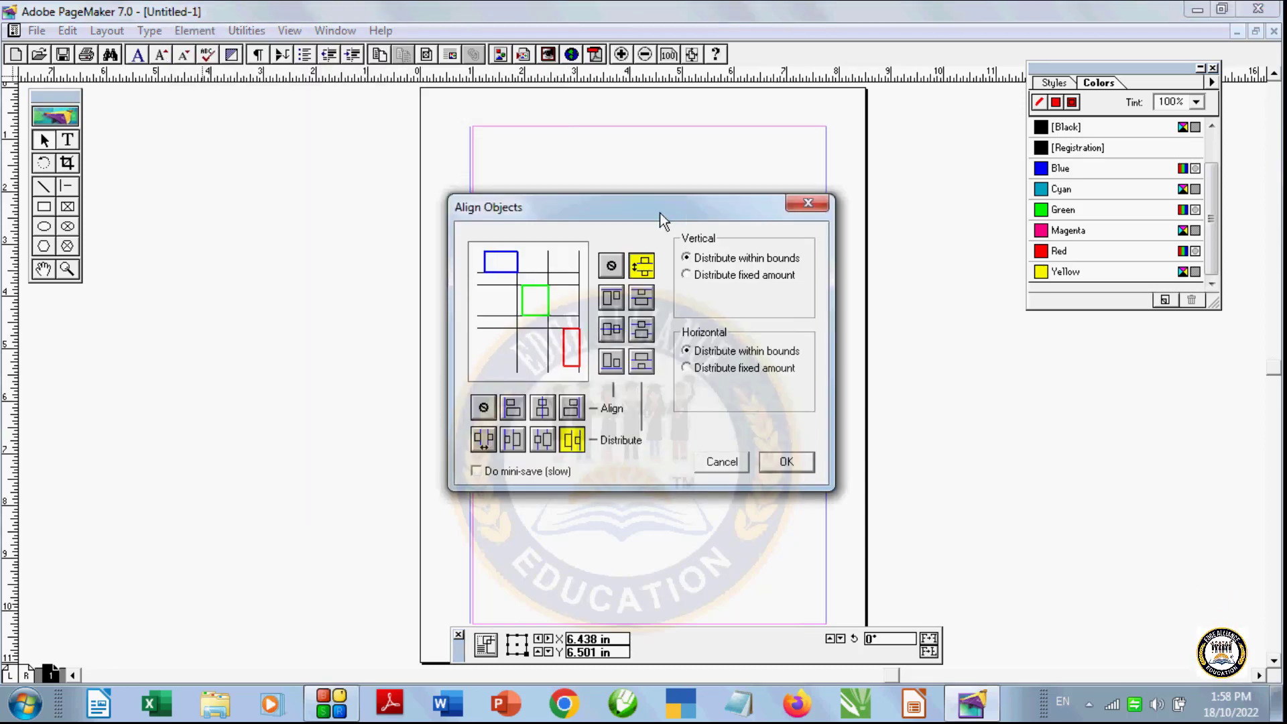
{"action": "left_click_drag", "start_coordinate": [659, 211], "coordinate": [298, 179]}
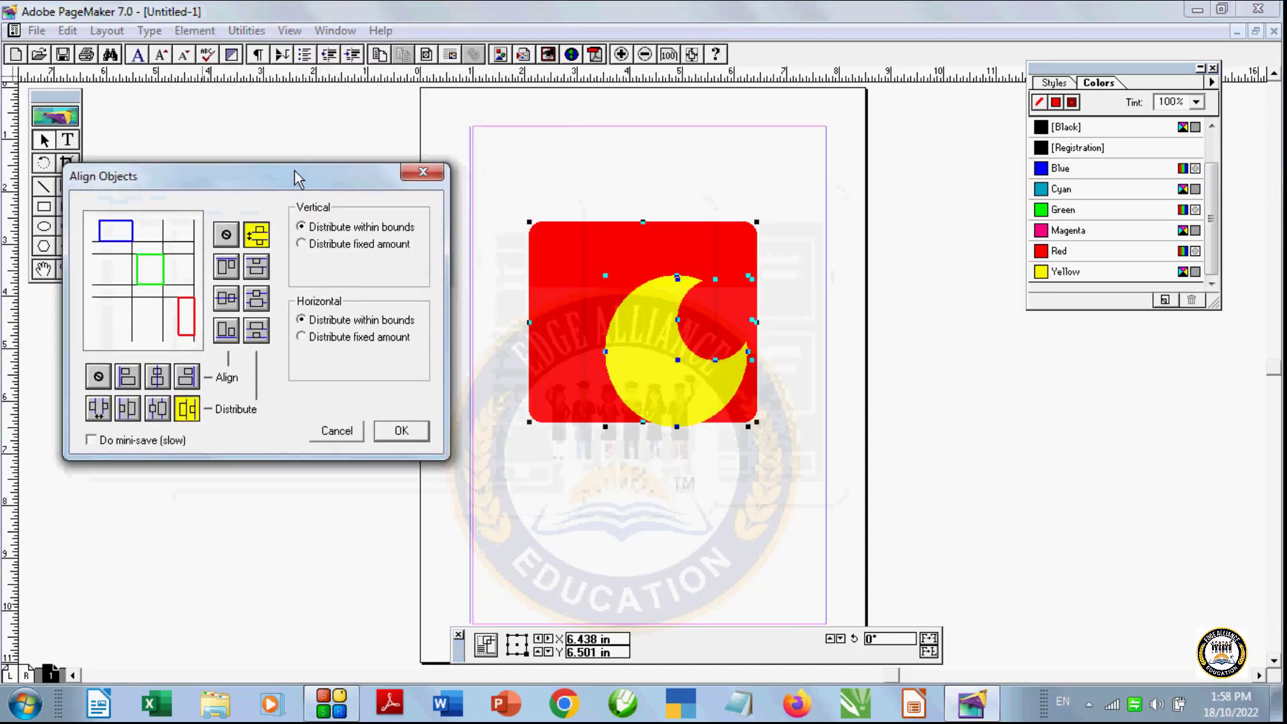
{"action": "left_click", "coordinate": [228, 268]}
{"action": "left_click", "coordinate": [400, 439]}
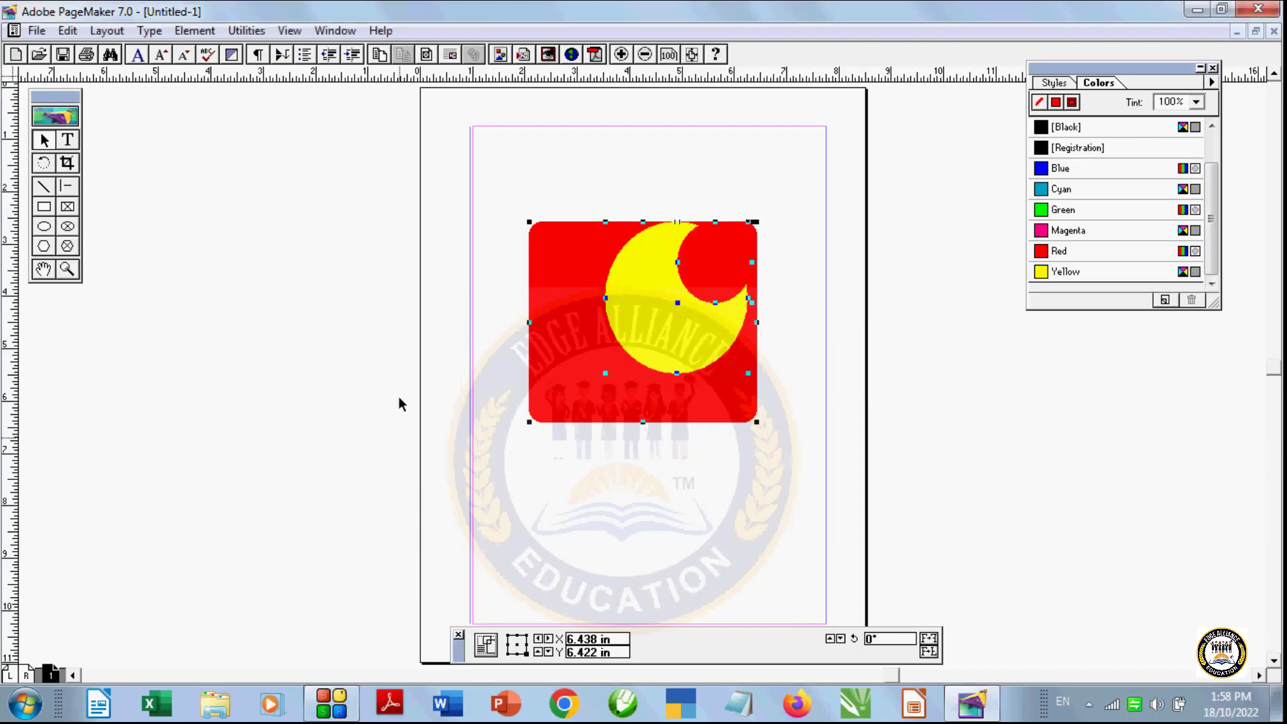
Step: Align the vertical centers of the rectangle and both ellipses
{"action": "left_click", "coordinate": [155, 34]}
{"action": "mouse_move", "coordinate": [195, 31]}
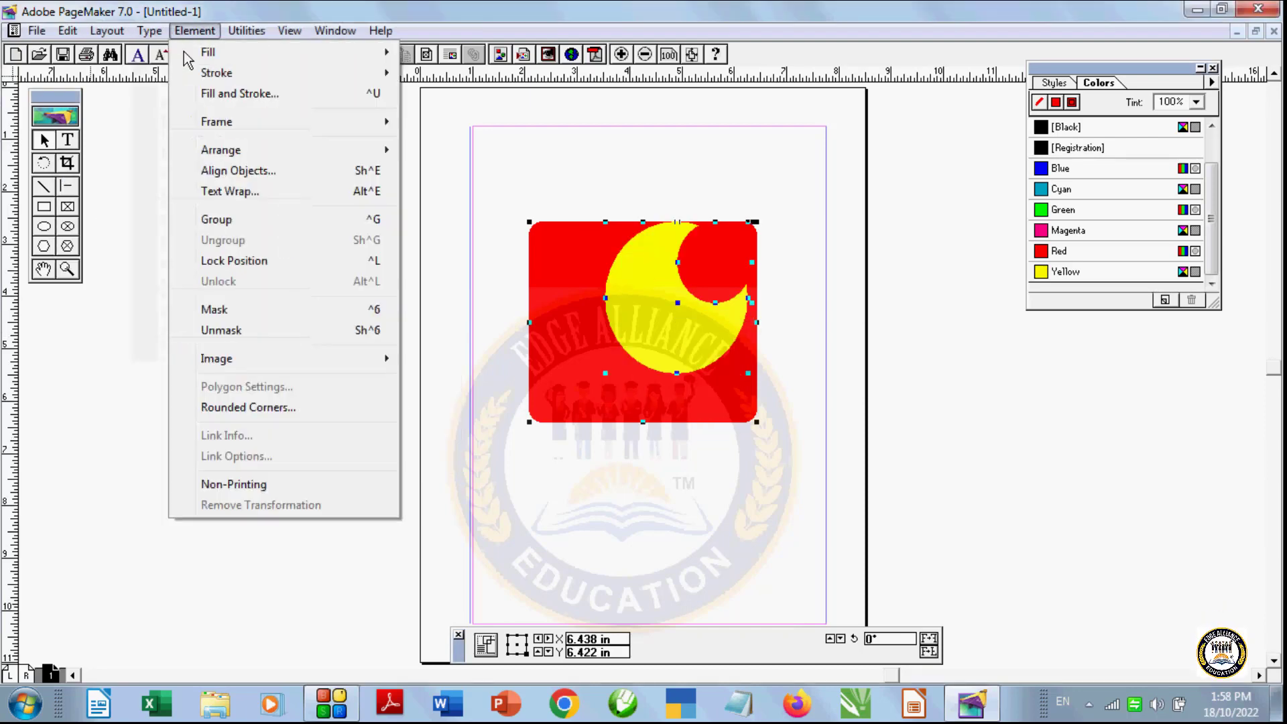
{"action": "left_click", "coordinate": [243, 173]}
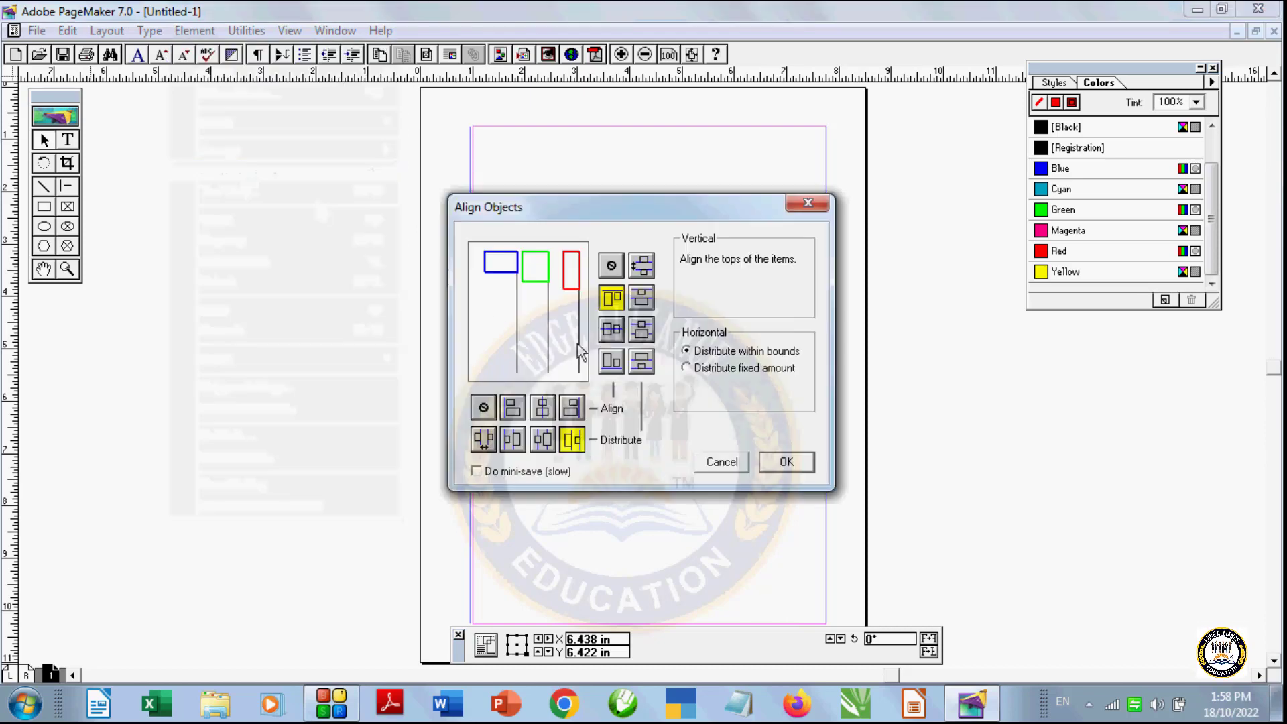
{"action": "left_click", "coordinate": [611, 331]}
{"action": "left_click", "coordinate": [784, 462]}
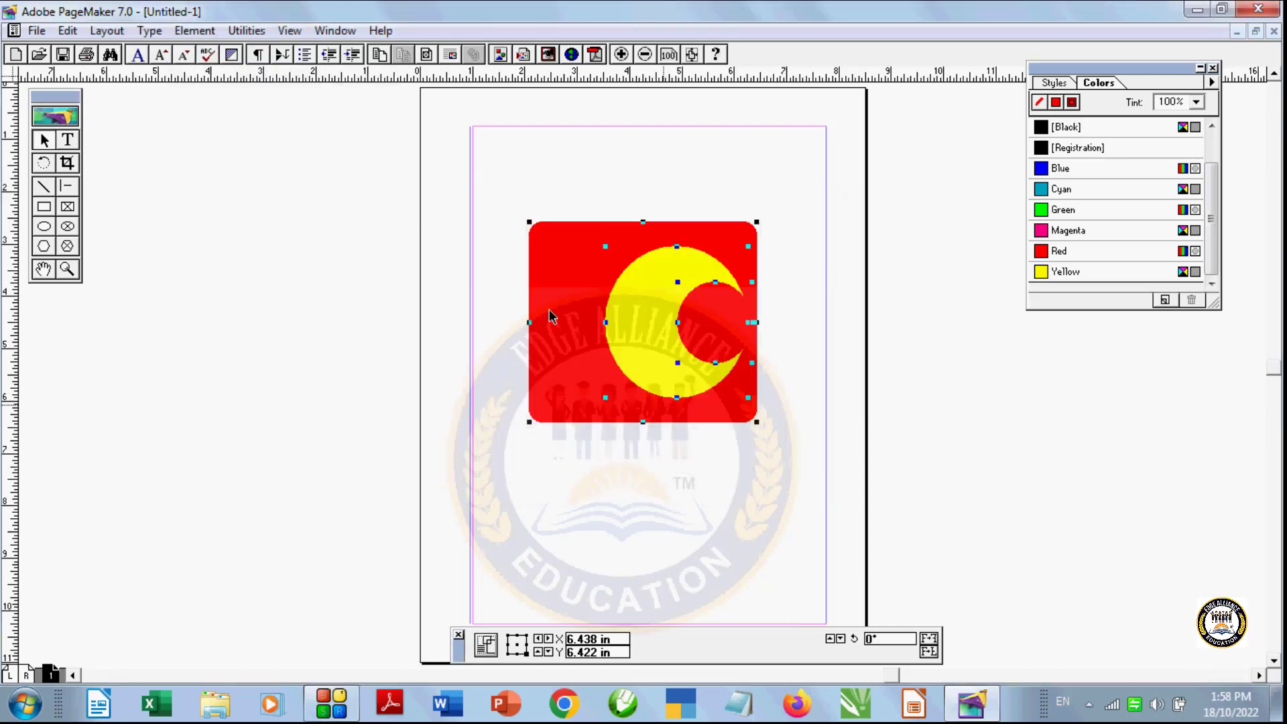
Step: Align the bottoms of the rectangle and both ellipses
{"action": "left_click", "coordinate": [194, 31]}
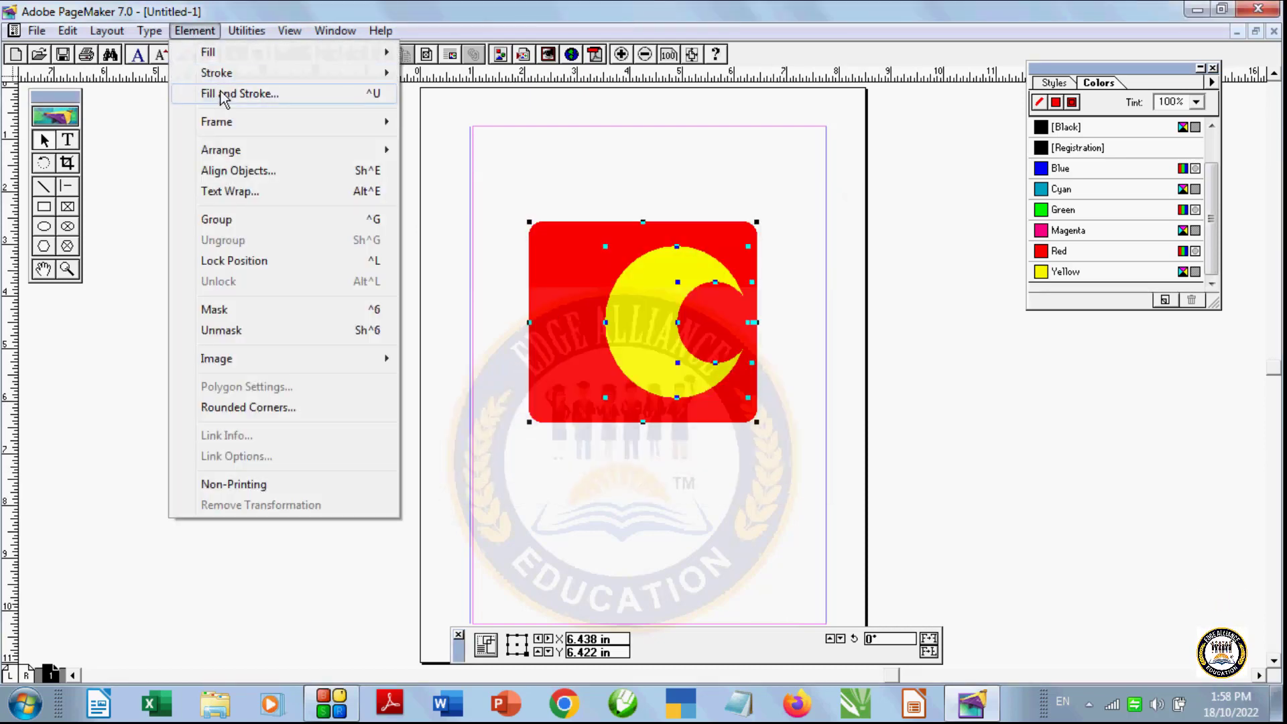
{"action": "left_click", "coordinate": [242, 172]}
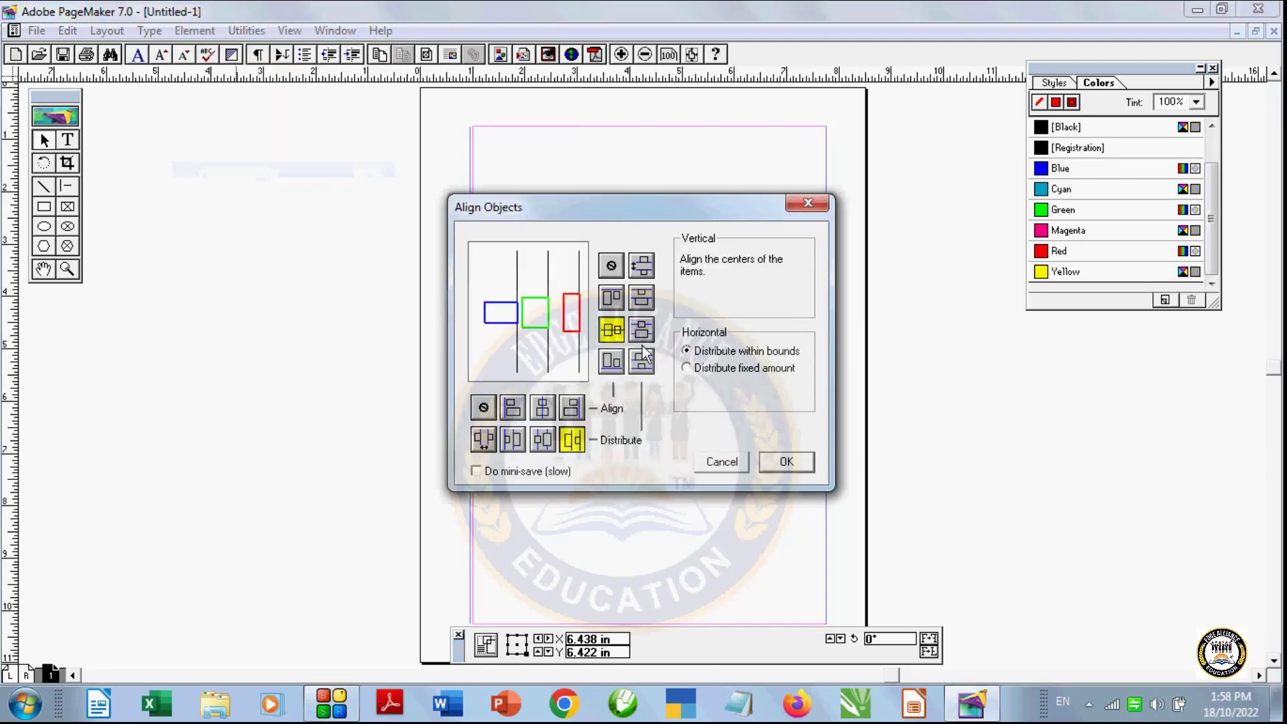
{"action": "left_click", "coordinate": [642, 361]}
{"action": "left_click", "coordinate": [619, 365]}
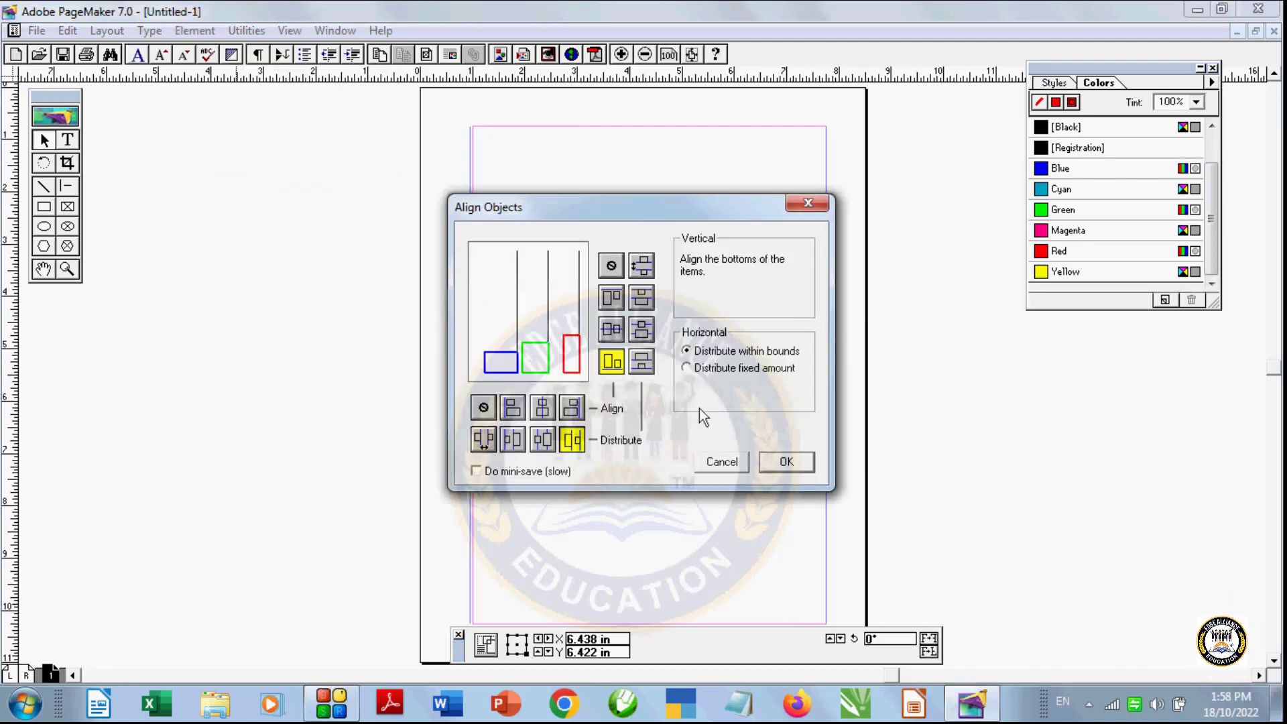
{"action": "left_click", "coordinate": [796, 464]}
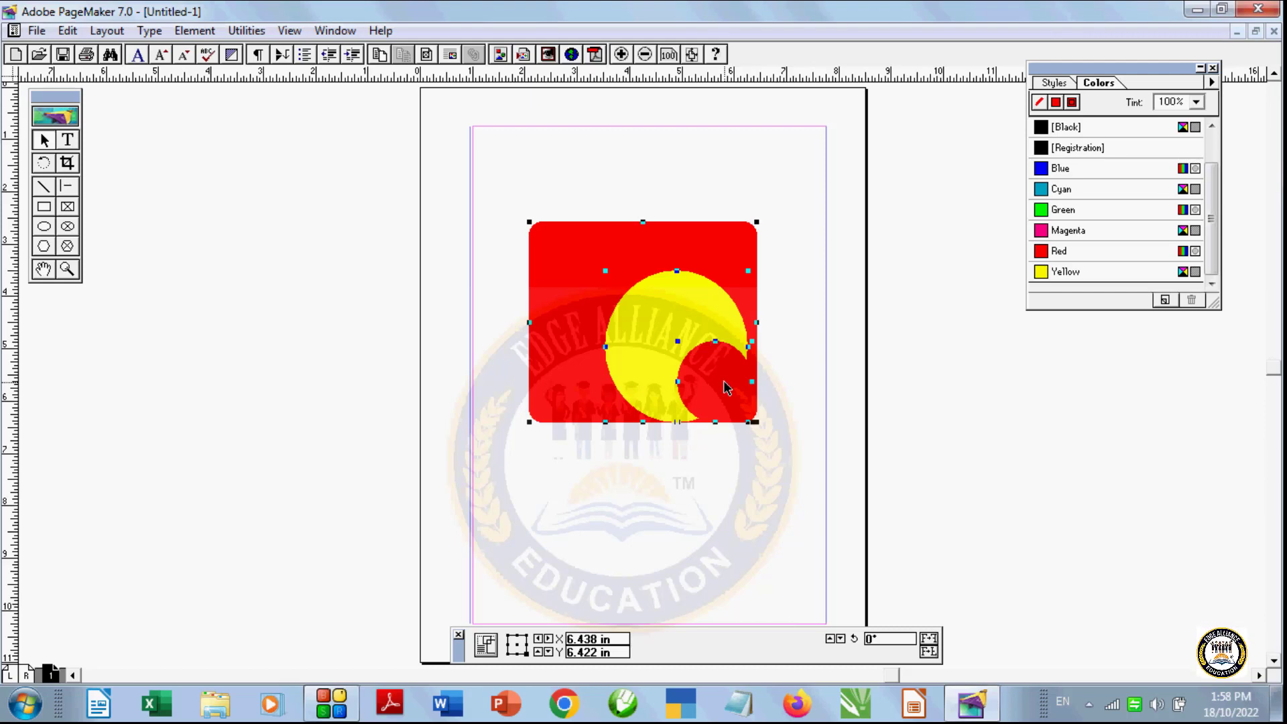
Step: Move the three selected shapes together on the page, and delete them all
{"action": "left_click_drag", "start_coordinate": [718, 379], "coordinate": [642, 469]}
{"action": "left_click_drag", "start_coordinate": [641, 469], "coordinate": [674, 380]}
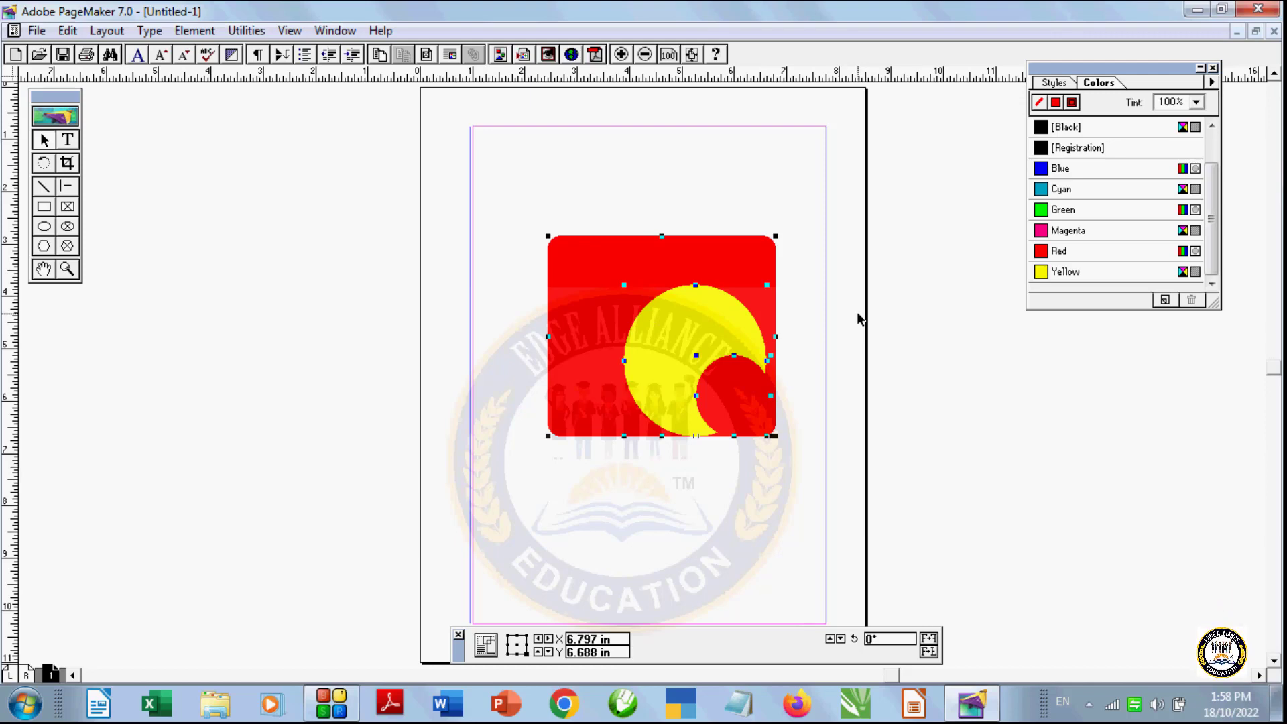
{"action": "key", "text": "Delete"}
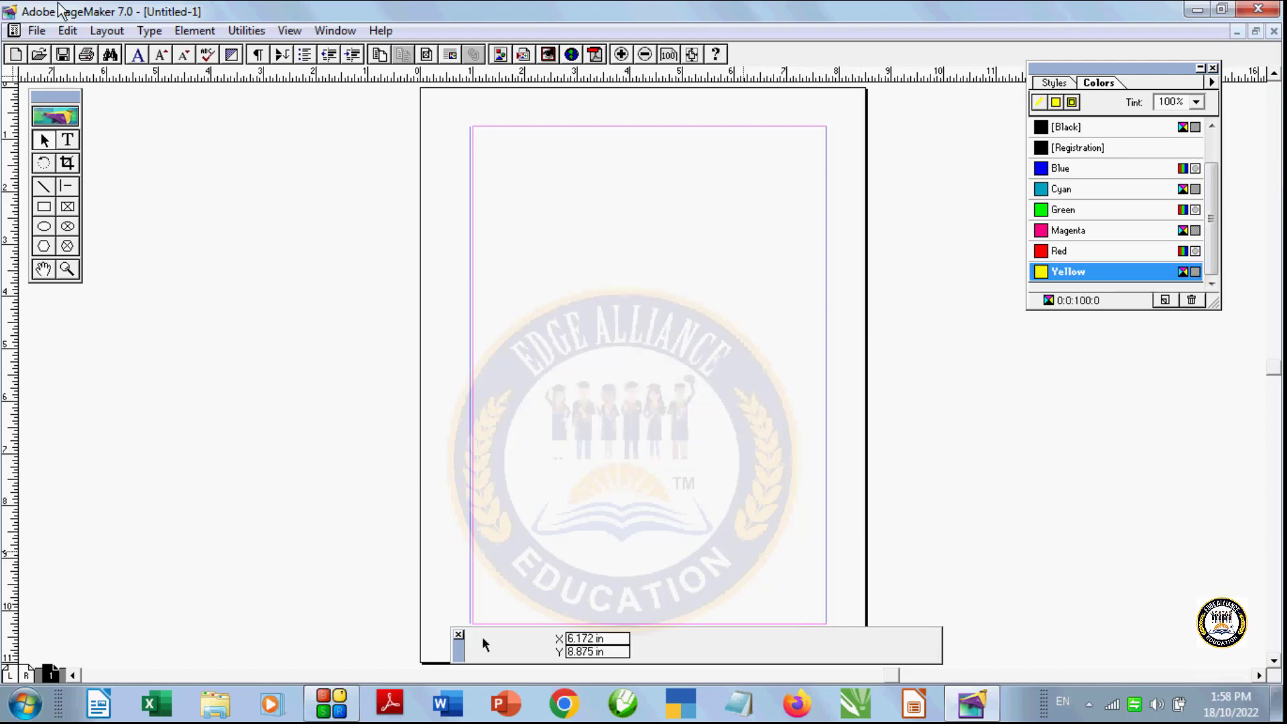
{"action": "left_click", "coordinate": [201, 31]}
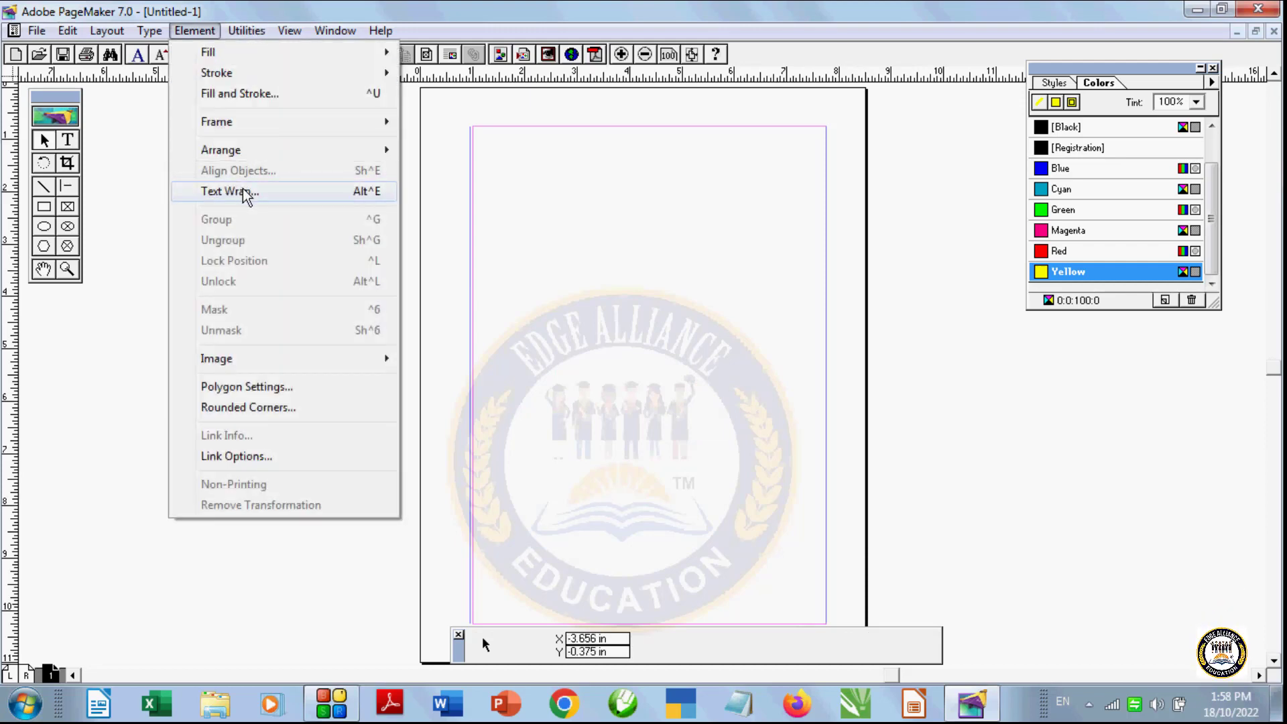
{"action": "left_click", "coordinate": [155, 200]}
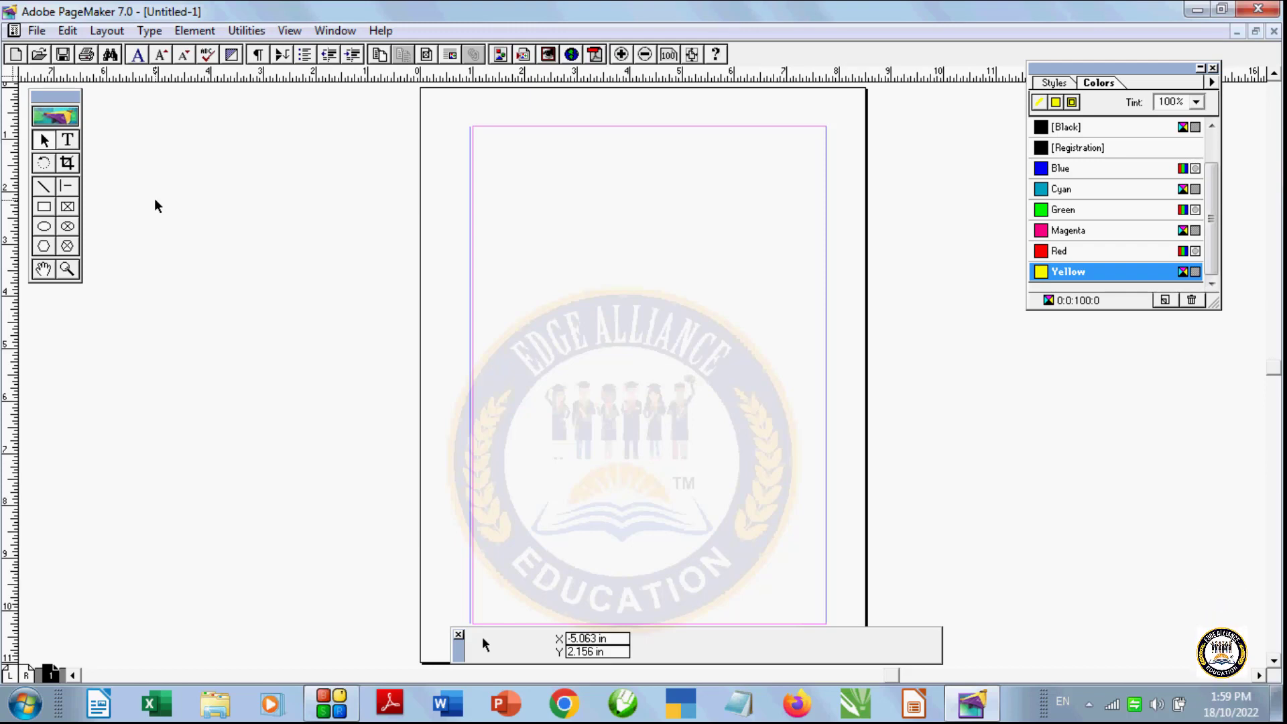
Step: Add a text block across the page margins with "this is book" repeated three times per line over nine lines
{"action": "left_click", "coordinate": [69, 140]}
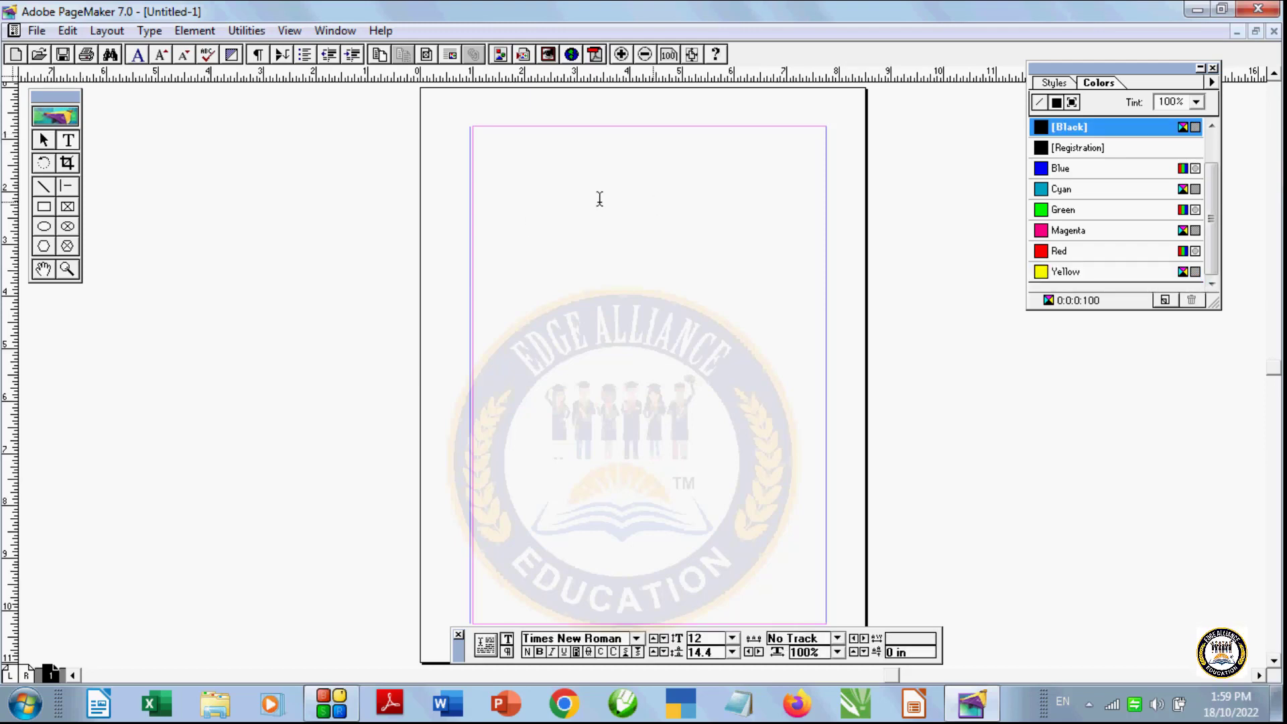
{"action": "left_click", "coordinate": [562, 203]}
{"action": "type", "text": "this is book this is book "}
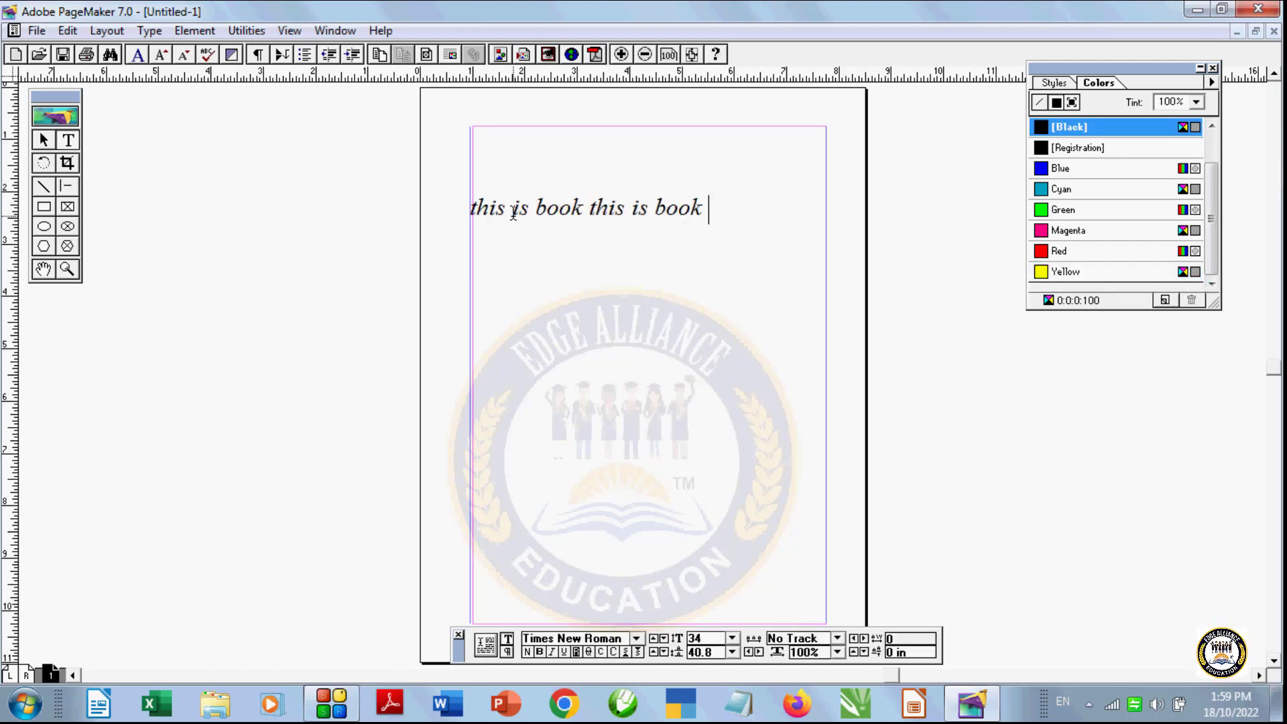
{"action": "type", "text": "this is book this is book this is book this is book this is book this is book this is book this is book this is book this is book this is book this is book this is book this is book this is book this is book this is book this is book this is book this is book this is book "}
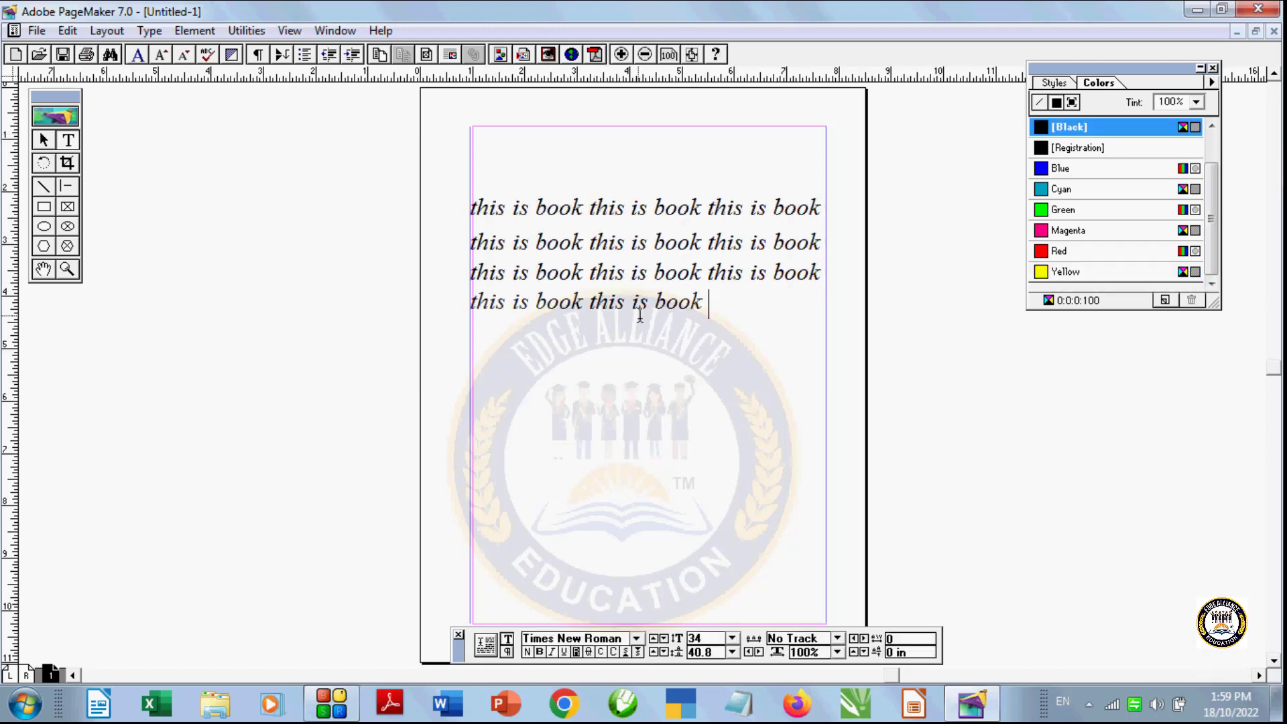
{"action": "type", "text": "this is book this is book this is book this is book"}
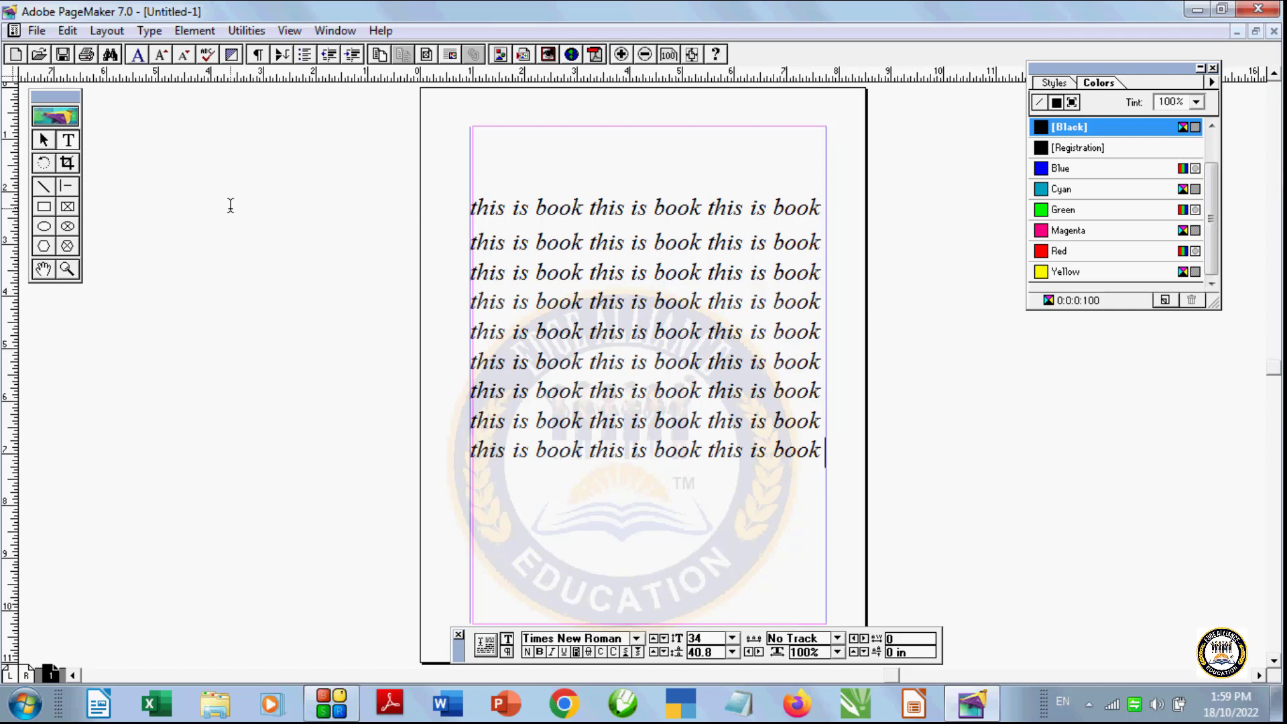
Step: Try to place the koala picture 7205.tmp.jpg with a complete copy included in the publication
{"action": "left_click", "coordinate": [173, 195]}
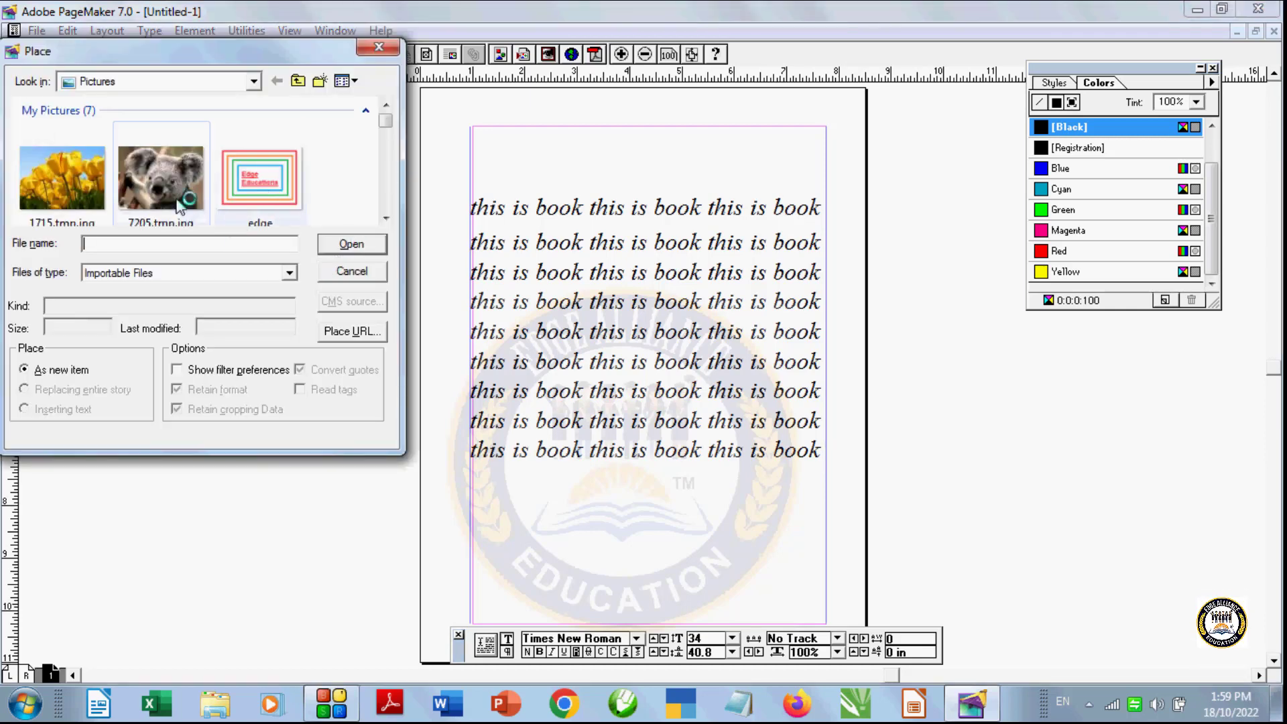
{"action": "left_click", "coordinate": [340, 243]}
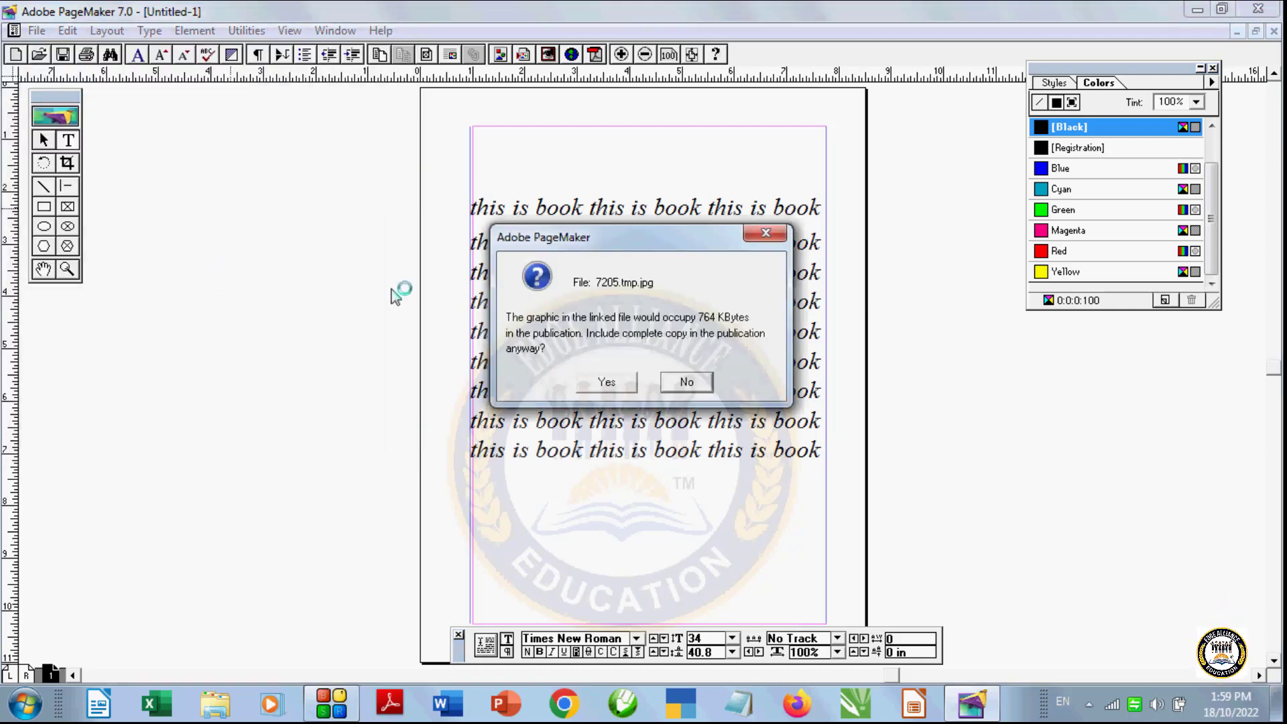
{"action": "left_click", "coordinate": [606, 382]}
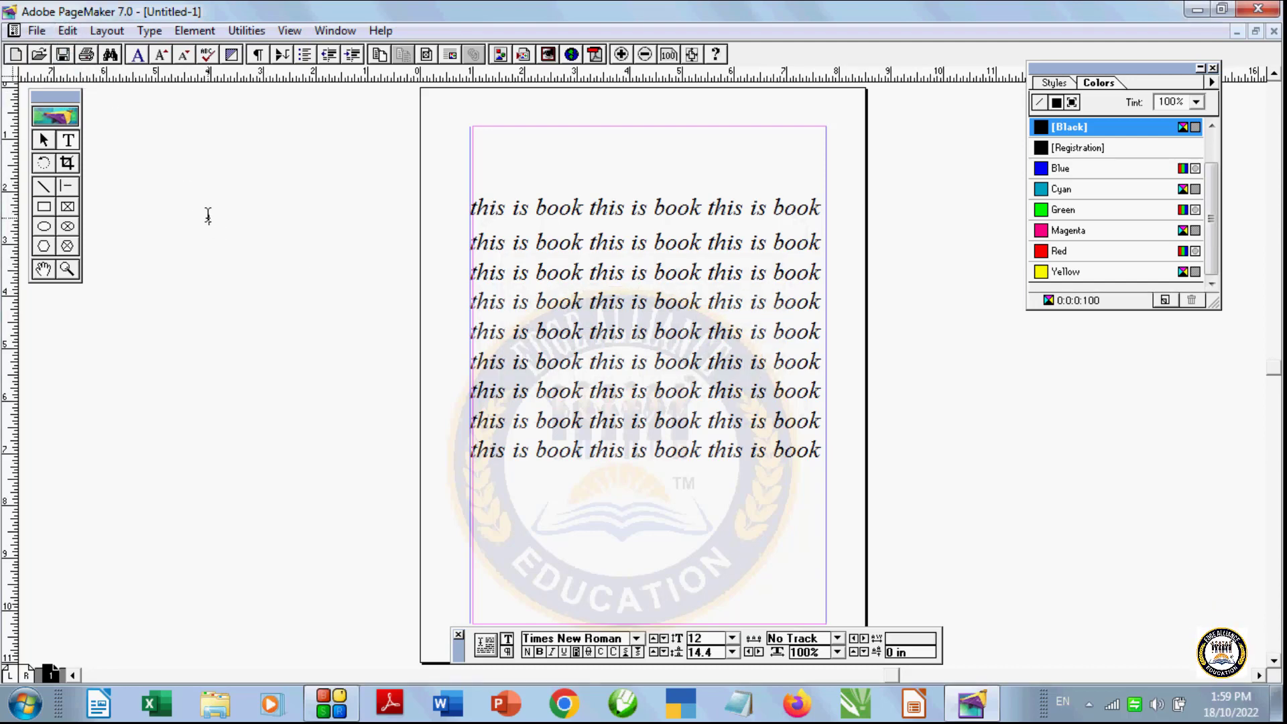
Step: Place 7205.tmp.jpg from the Pictures folder on the pasteboard beside the page, including the complete copy in the publication
{"action": "key", "text": "ctrl+d"}
{"action": "left_click", "coordinate": [143, 191]}
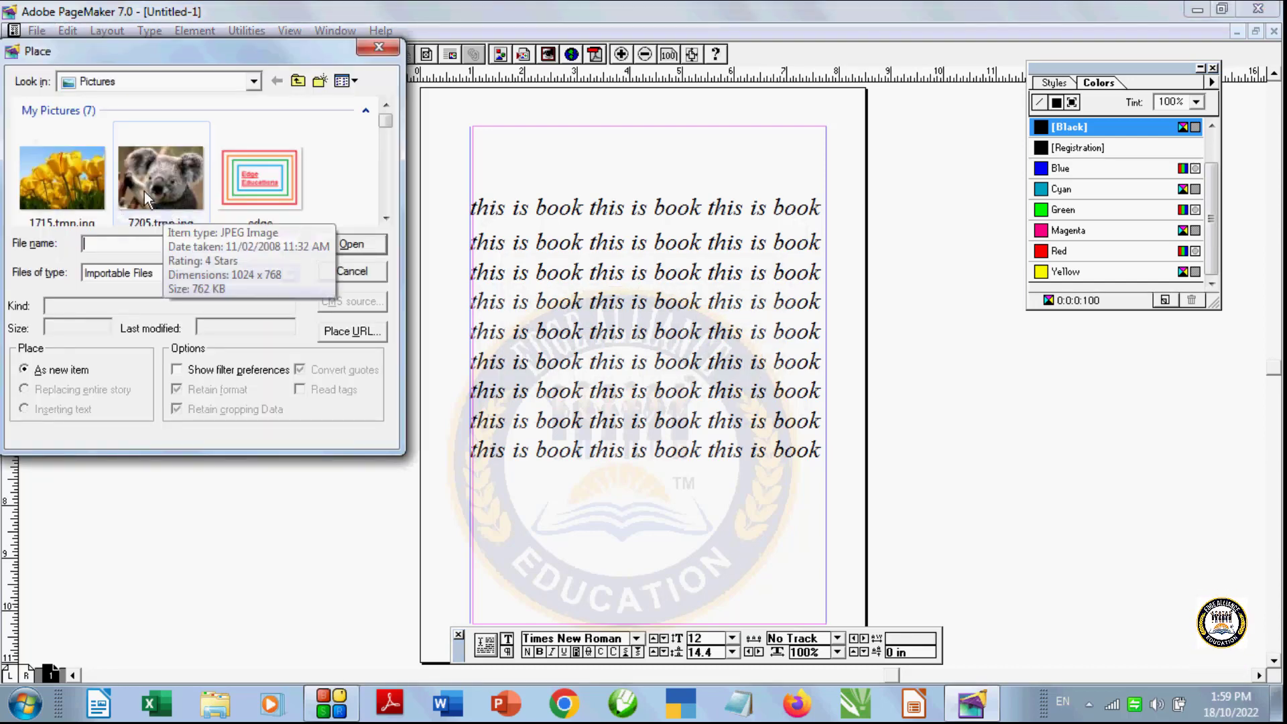
{"action": "left_click", "coordinate": [348, 244]}
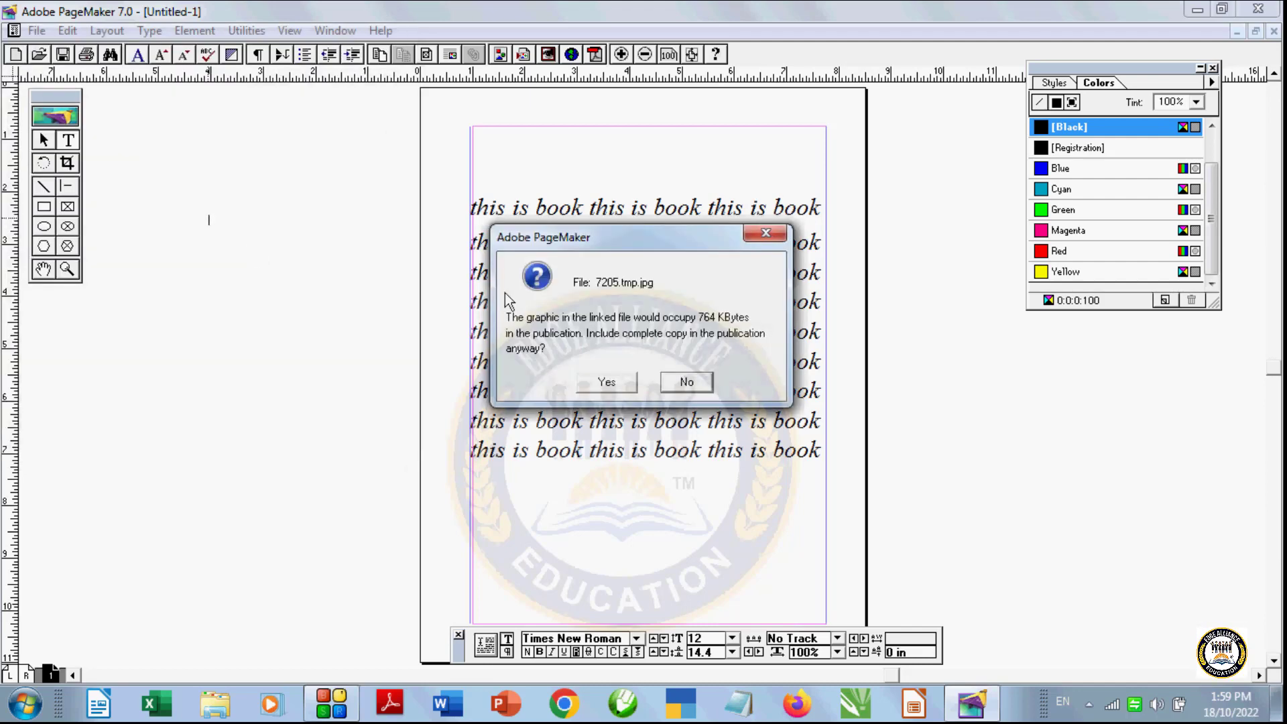
{"action": "left_click", "coordinate": [612, 376]}
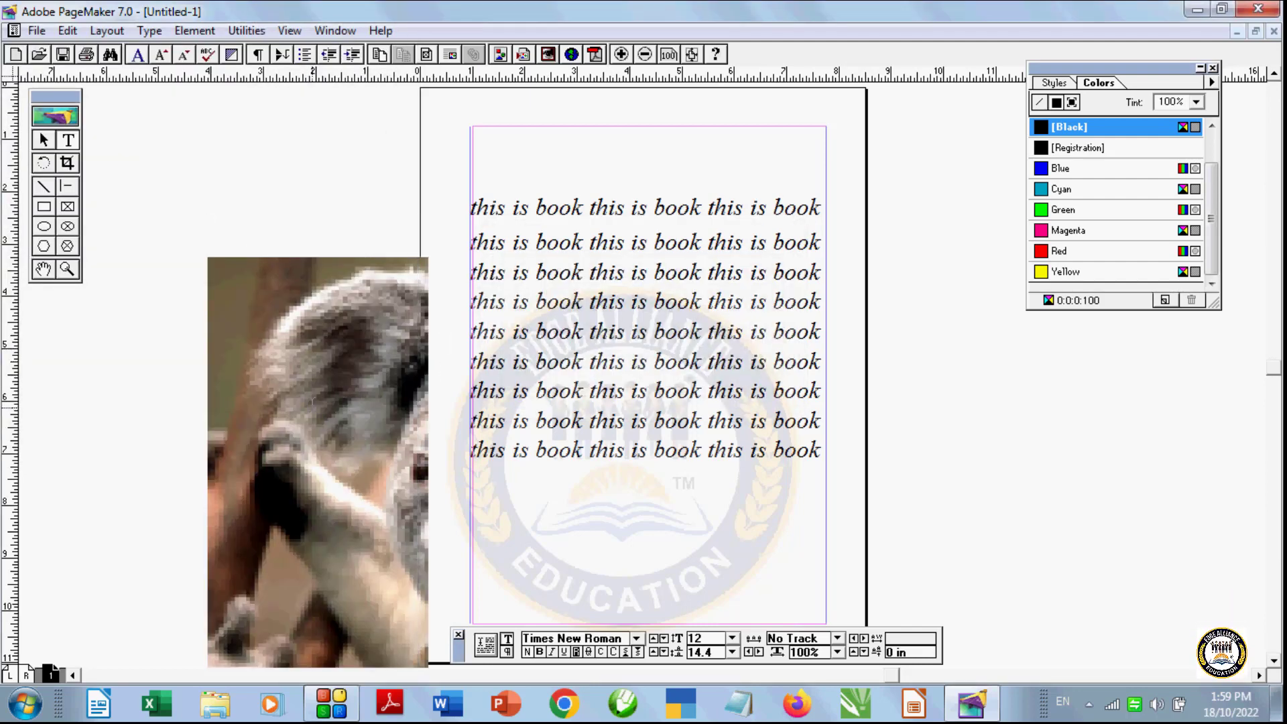
Step: Scale the koala picture down to about 2.6 by 3.4 in, keeping it on the pasteboard beside the page
{"action": "left_click", "coordinate": [43, 140]}
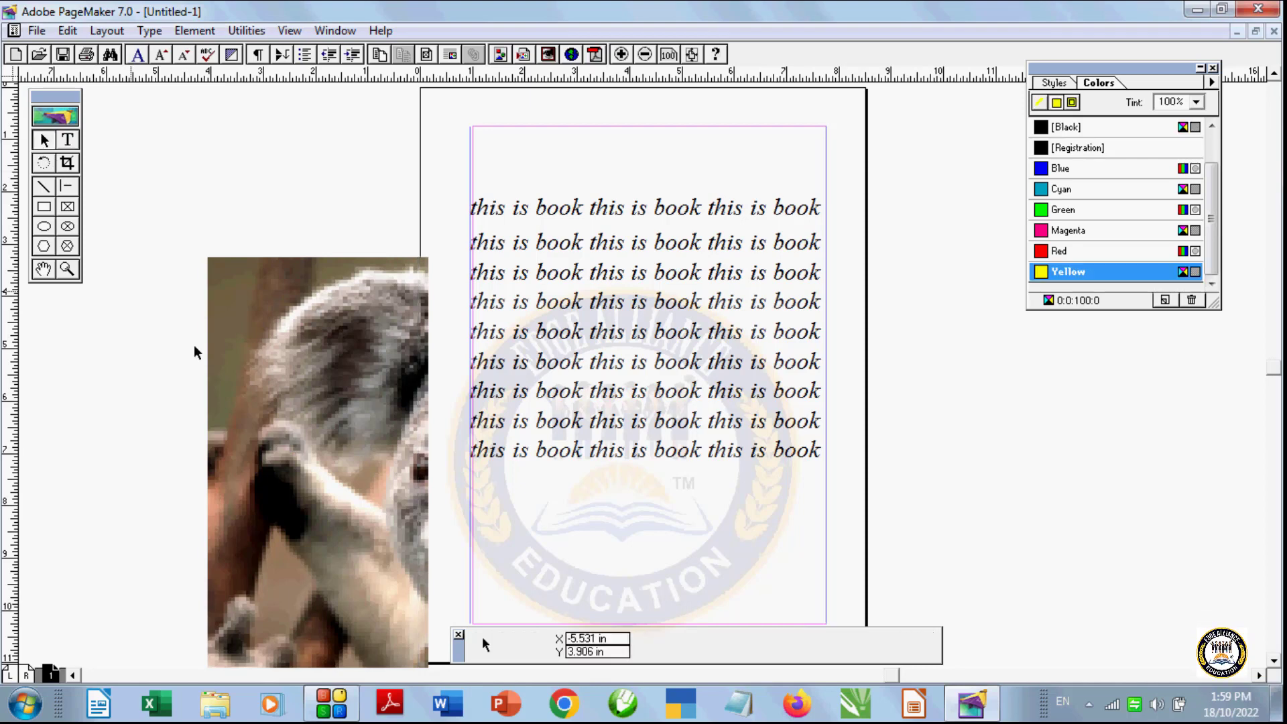
{"action": "left_click", "coordinate": [228, 382]}
{"action": "scroll", "coordinate": [203, 292], "scroll_direction": "left", "scroll_amount": 10}
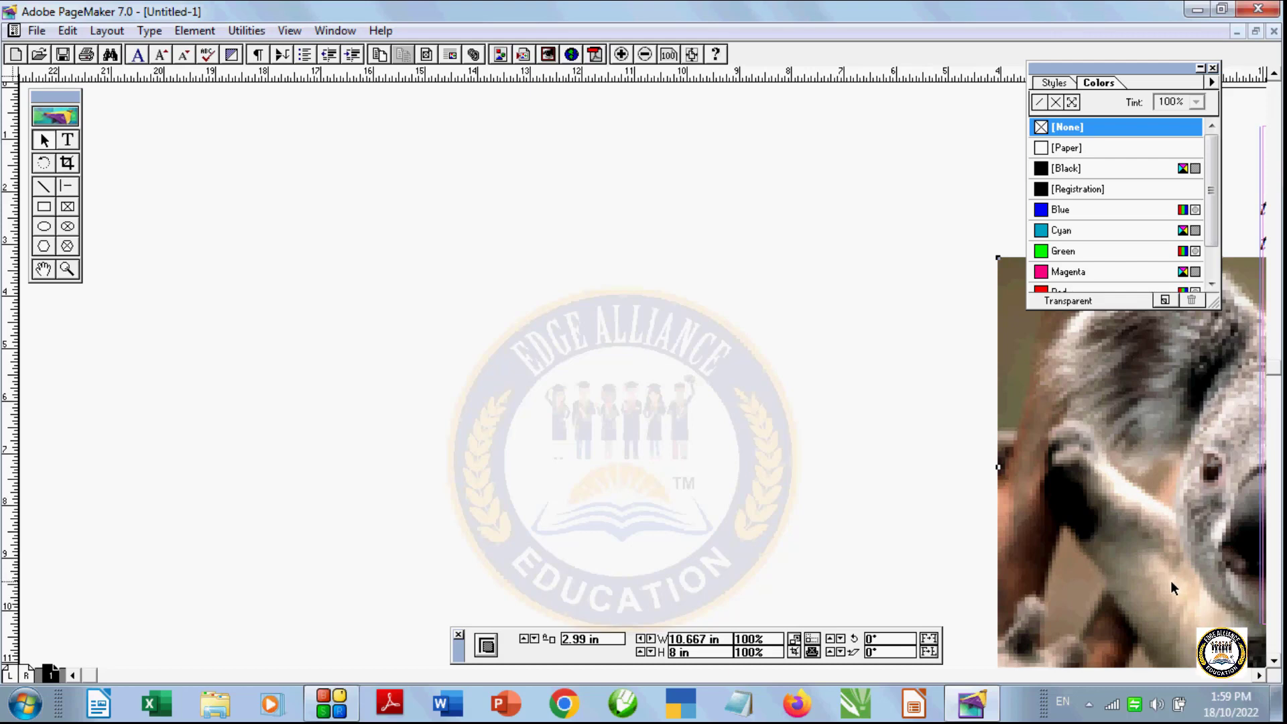
{"action": "scroll", "coordinate": [1166, 581], "scroll_direction": "right", "scroll_amount": 10}
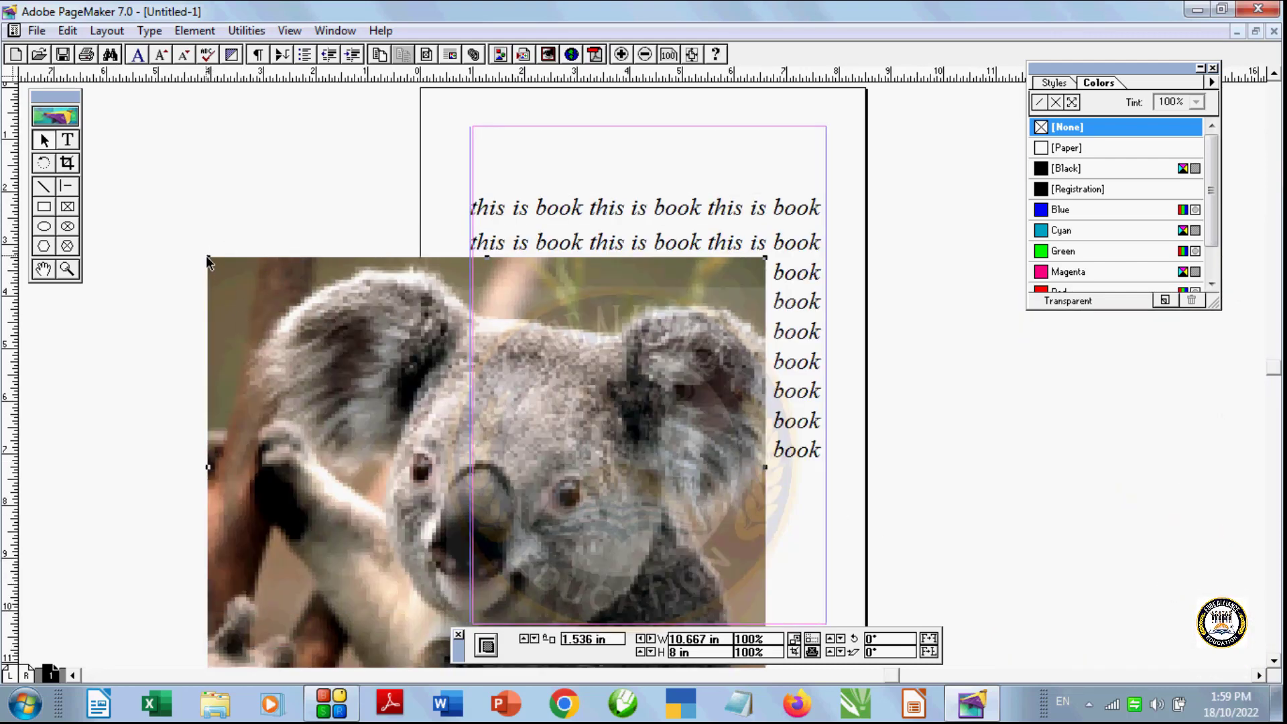
{"action": "left_click_drag", "start_coordinate": [209, 259], "coordinate": [432, 467]}
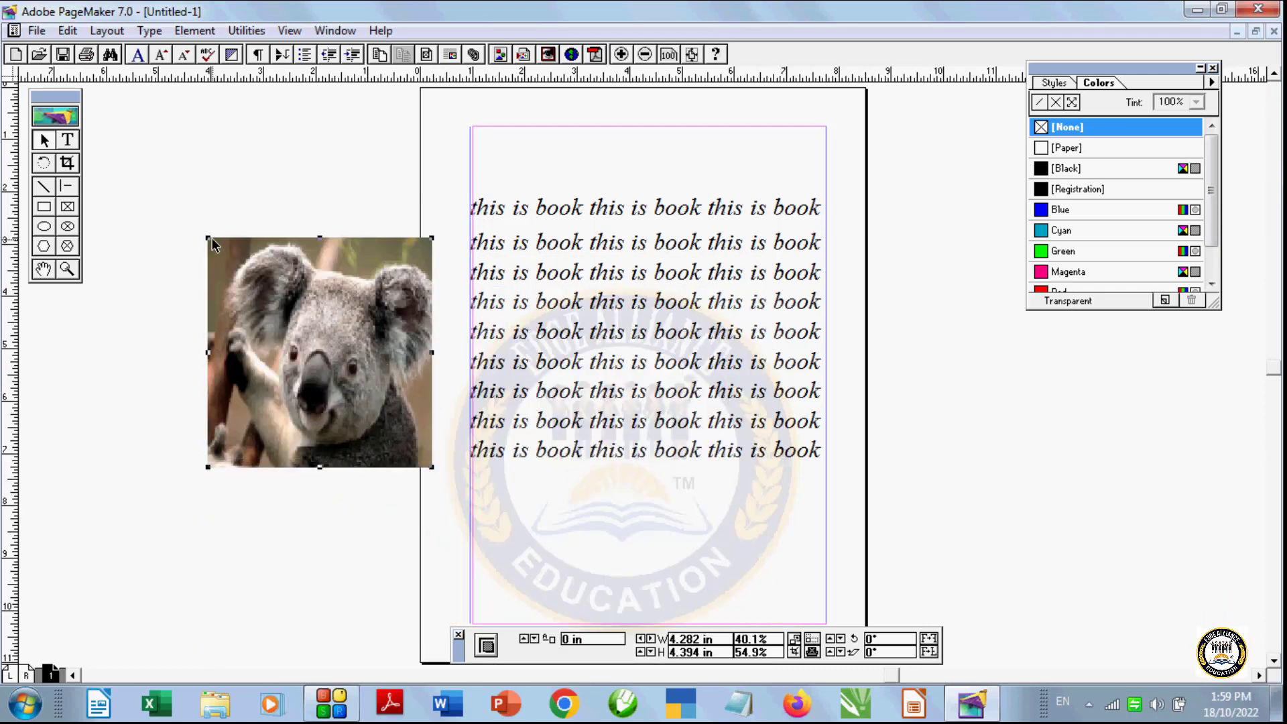
{"action": "left_click_drag", "start_coordinate": [433, 467], "coordinate": [335, 408]}
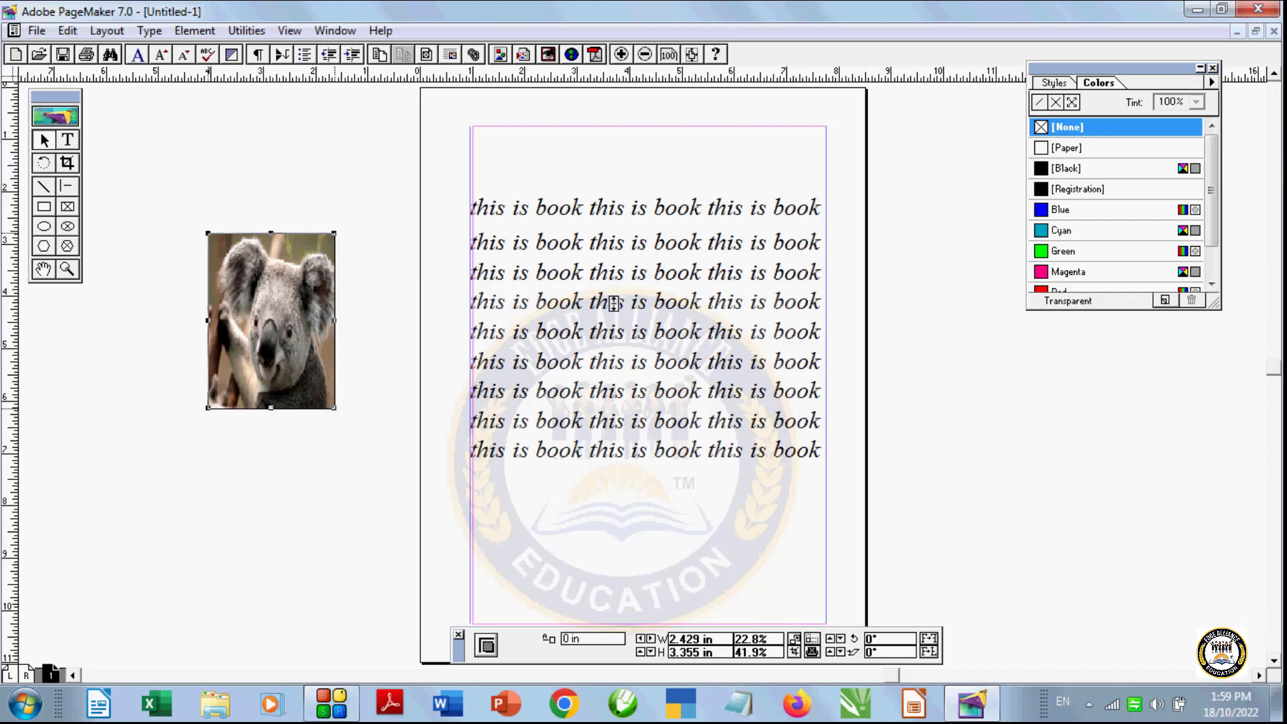
{"action": "left_click_drag", "start_coordinate": [334, 329], "coordinate": [614, 328]}
{"action": "key", "text": "ctrl+z"}
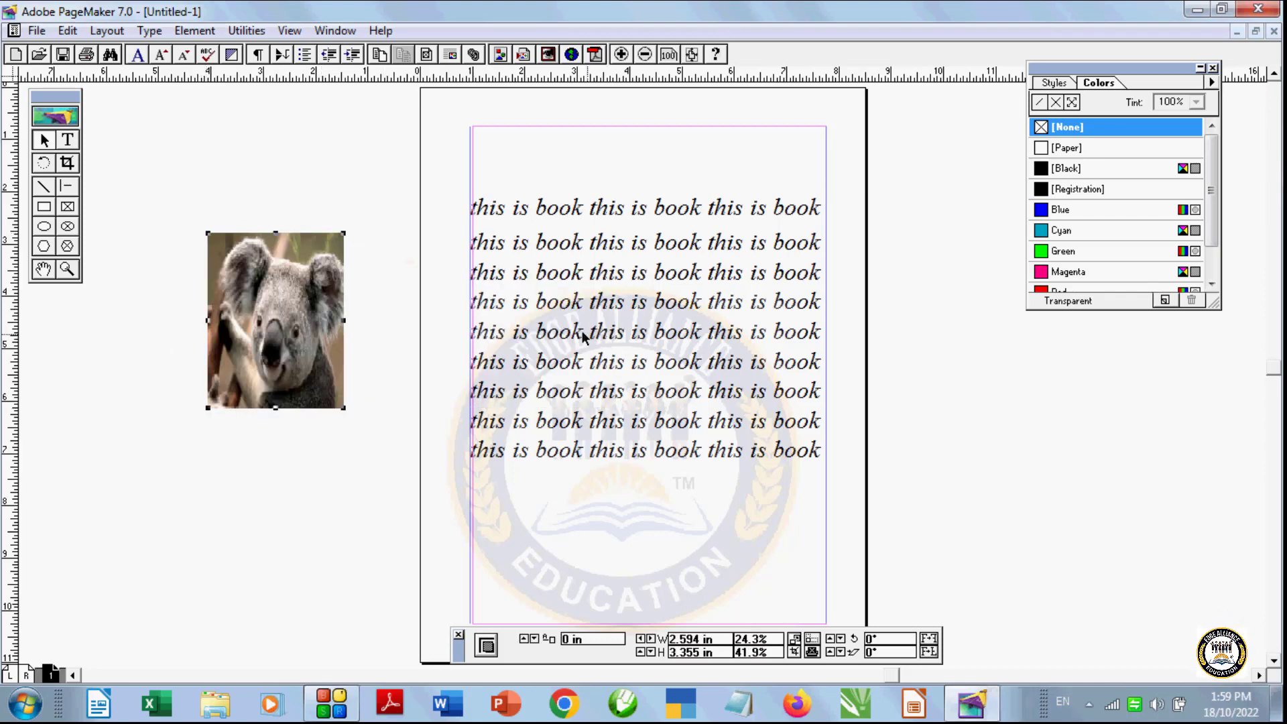
Step: Shift the lower text block slightly upward on the page, and delete the koala picture
{"action": "left_click", "coordinate": [181, 27]}
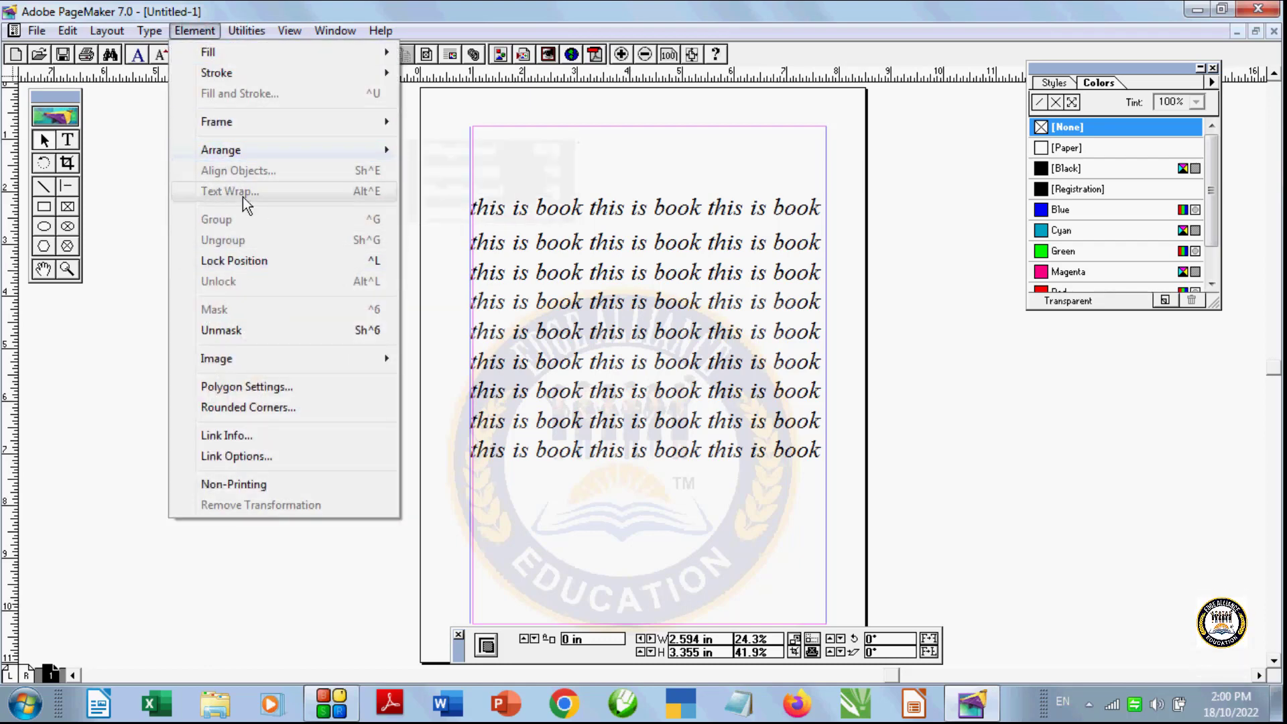
{"action": "left_click", "coordinate": [666, 411]}
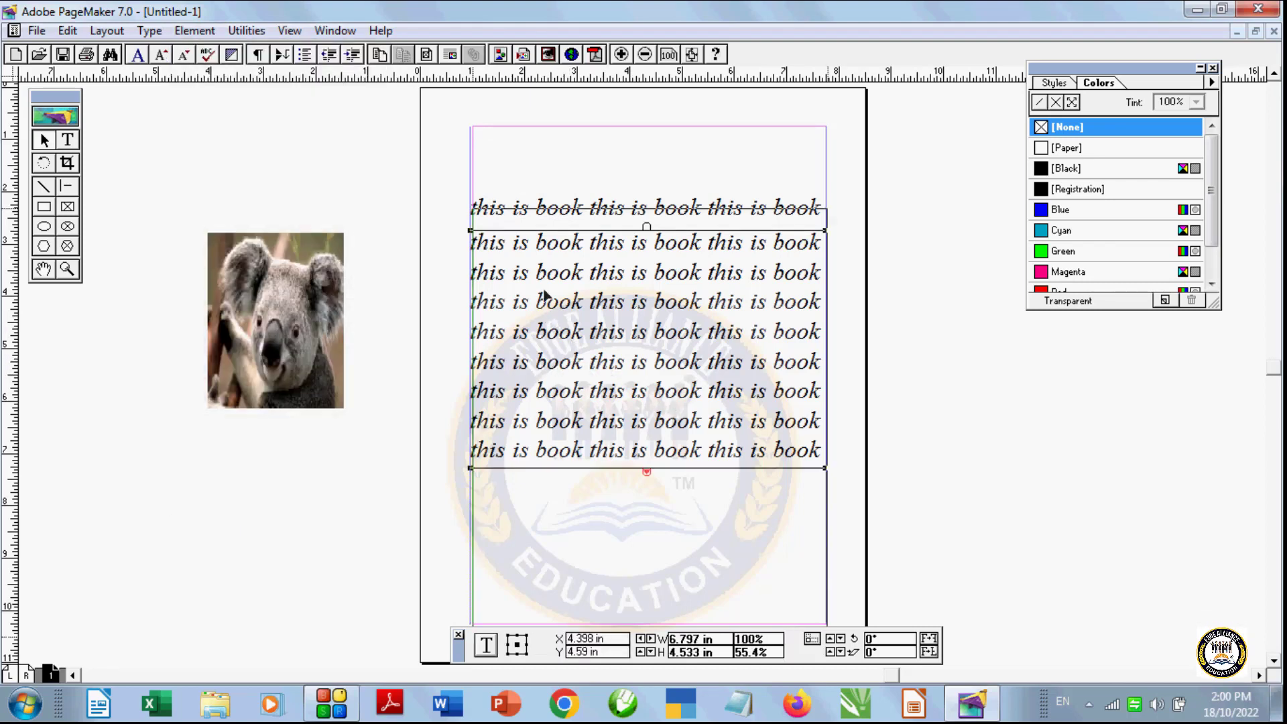
{"action": "left_click", "coordinate": [315, 375]}
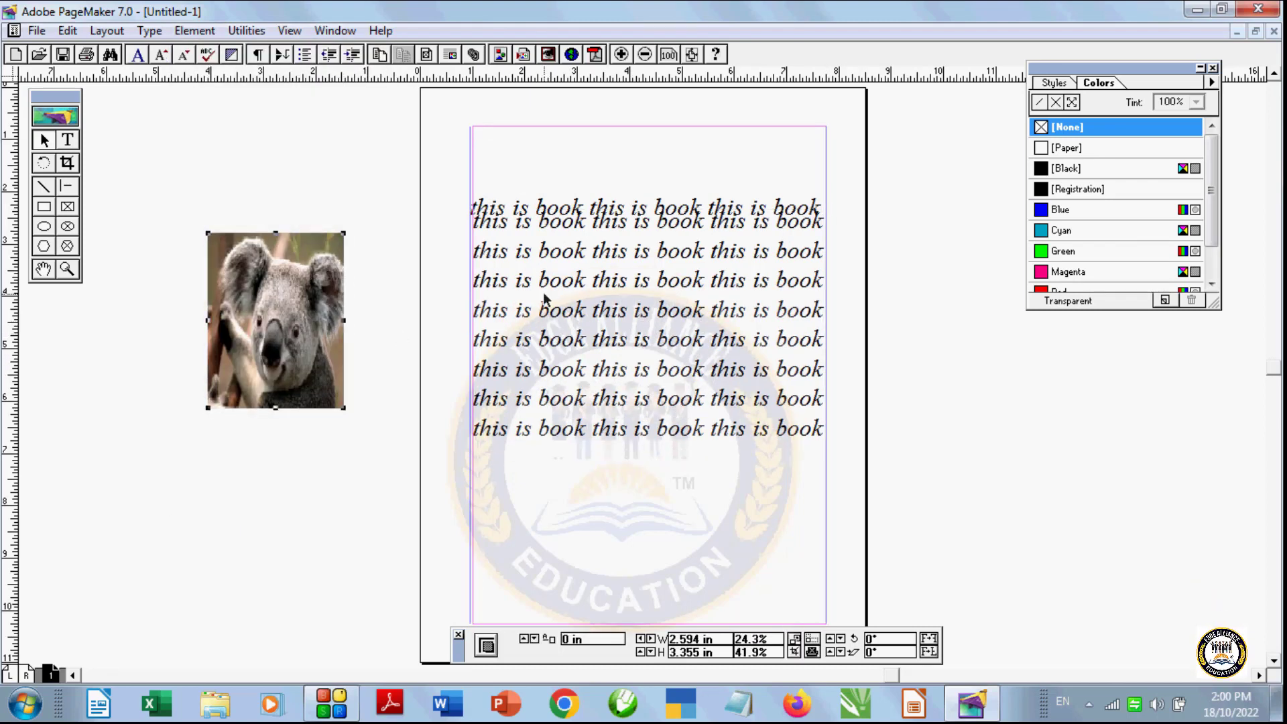
{"action": "key", "text": "Delete"}
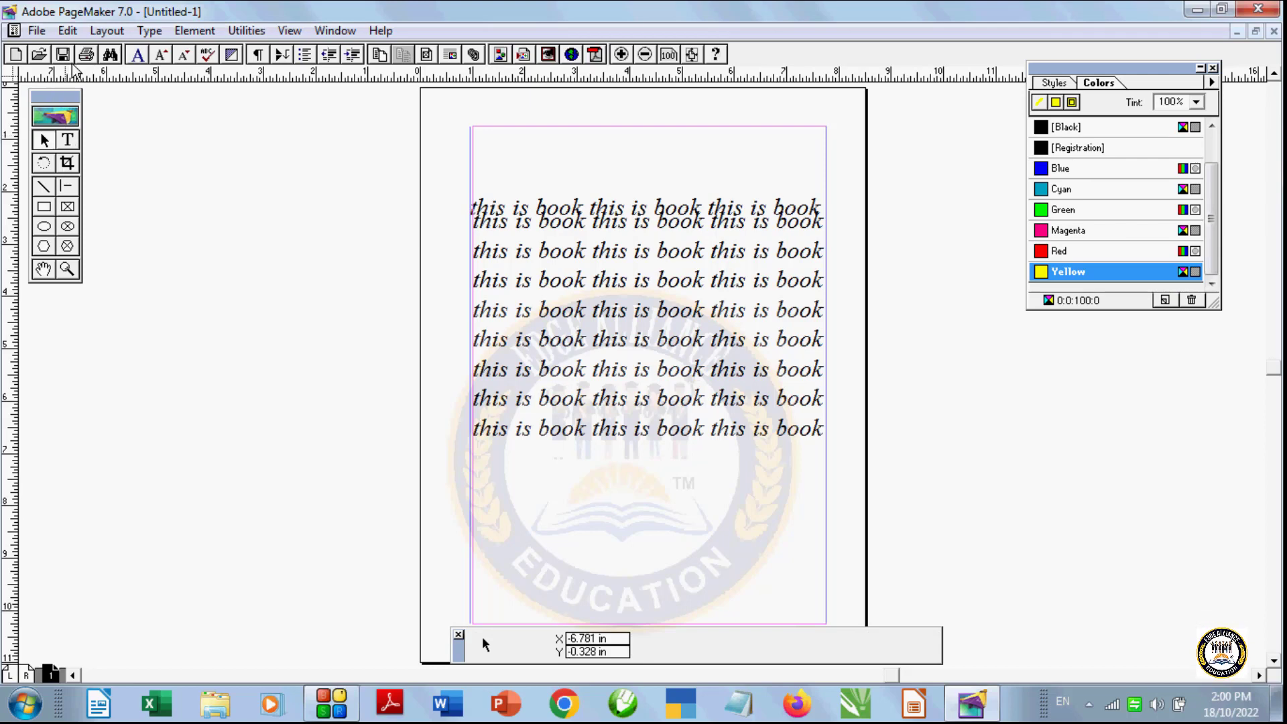
Step: Place the koala picture 7205.tmp.jpg over the upper part of the text, about 1.95 by 2.16 in
{"action": "key", "text": "ctrl+d"}
{"action": "left_click", "coordinate": [161, 178]}
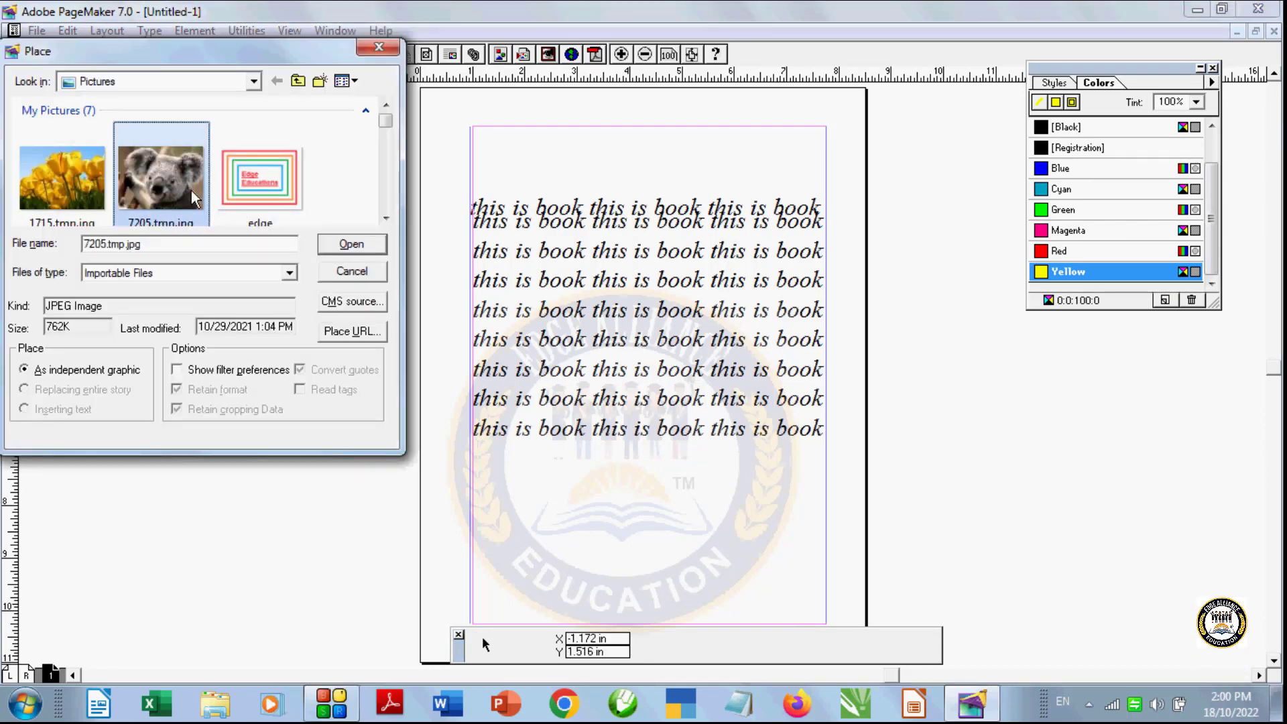
{"action": "left_click", "coordinate": [347, 241]}
{"action": "left_click", "coordinate": [590, 381]}
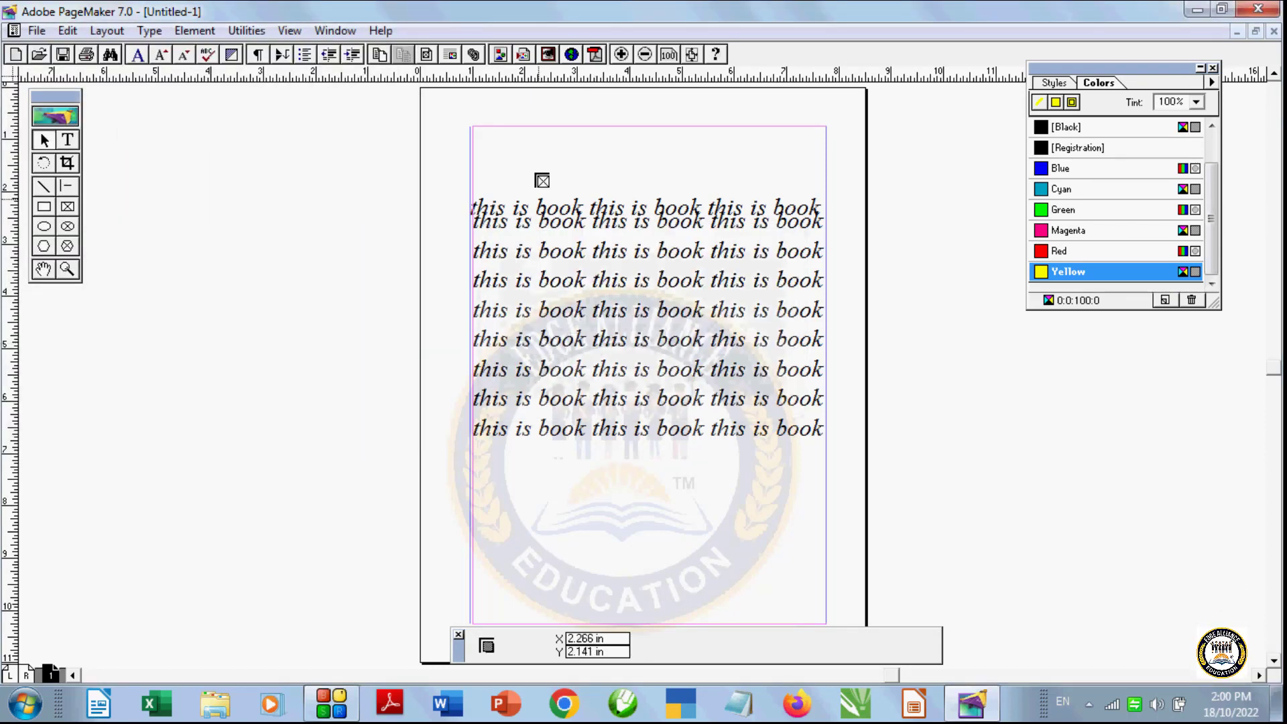
{"action": "left_click_drag", "start_coordinate": [501, 210], "coordinate": [603, 323]}
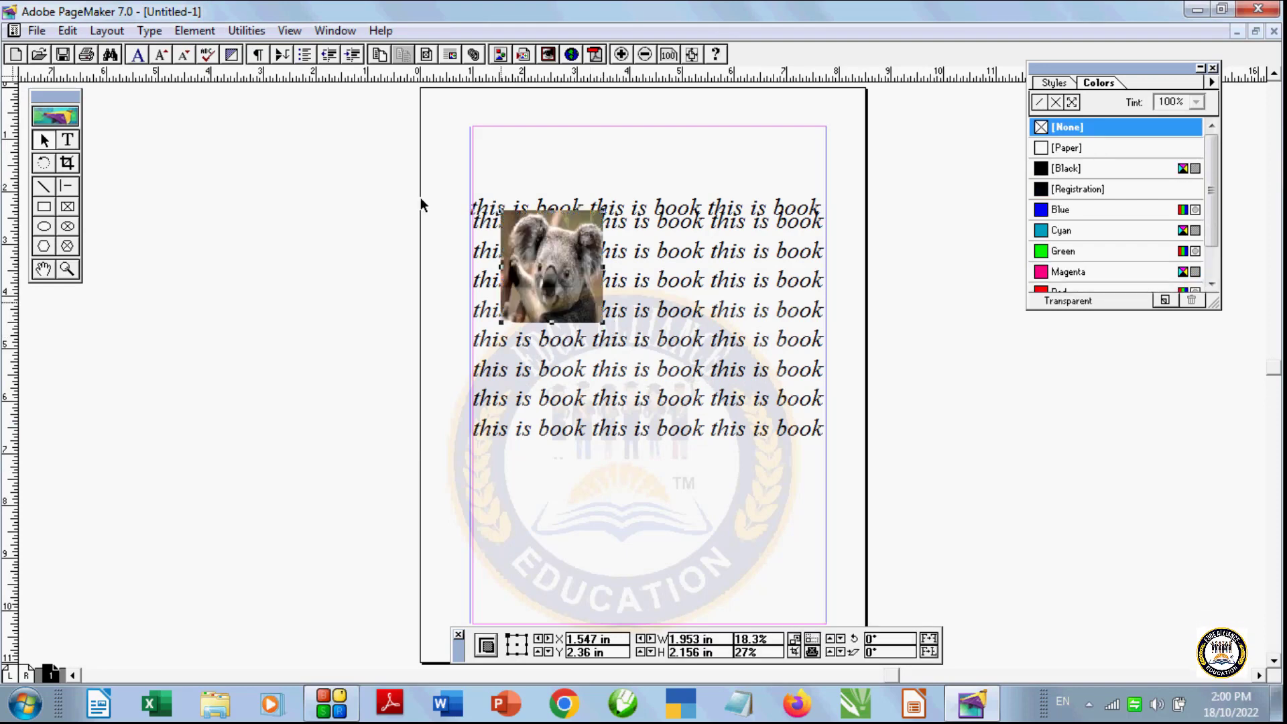
Step: Apply the no-wrap Text Wrap option to the koala picture and move it slightly right and down over the text
{"action": "left_click", "coordinate": [195, 31]}
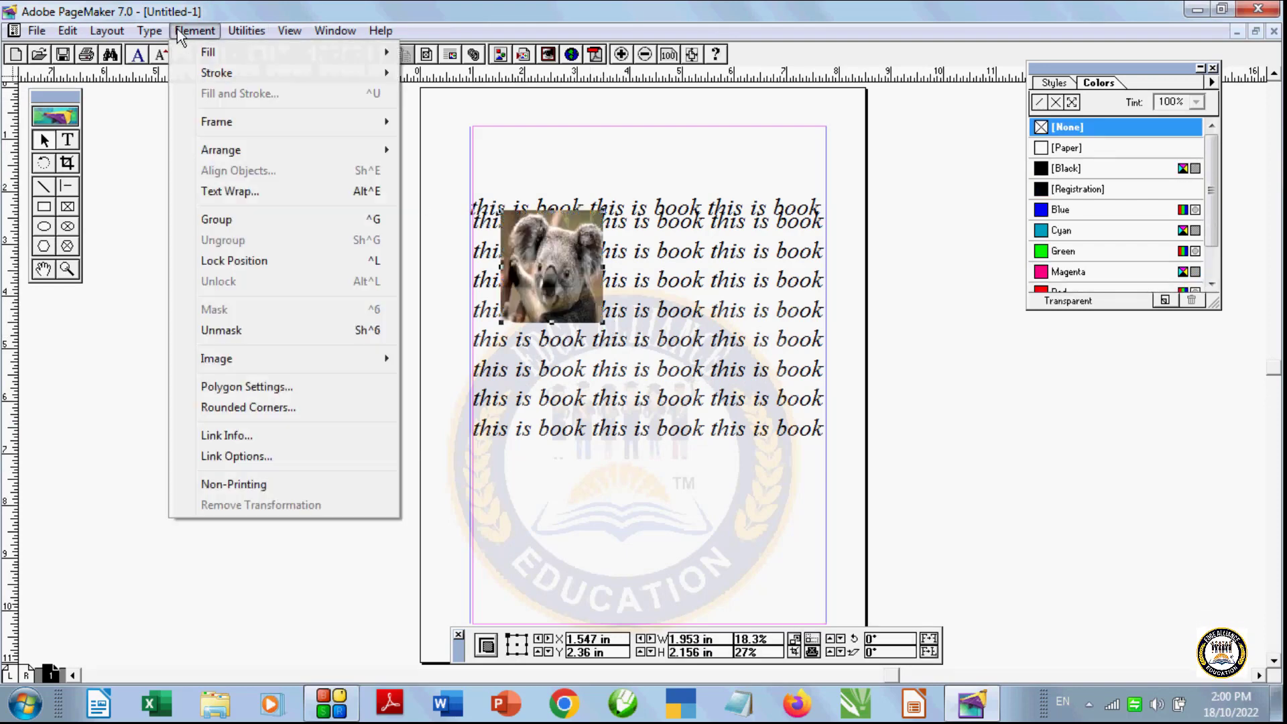
{"action": "left_click", "coordinate": [230, 192]}
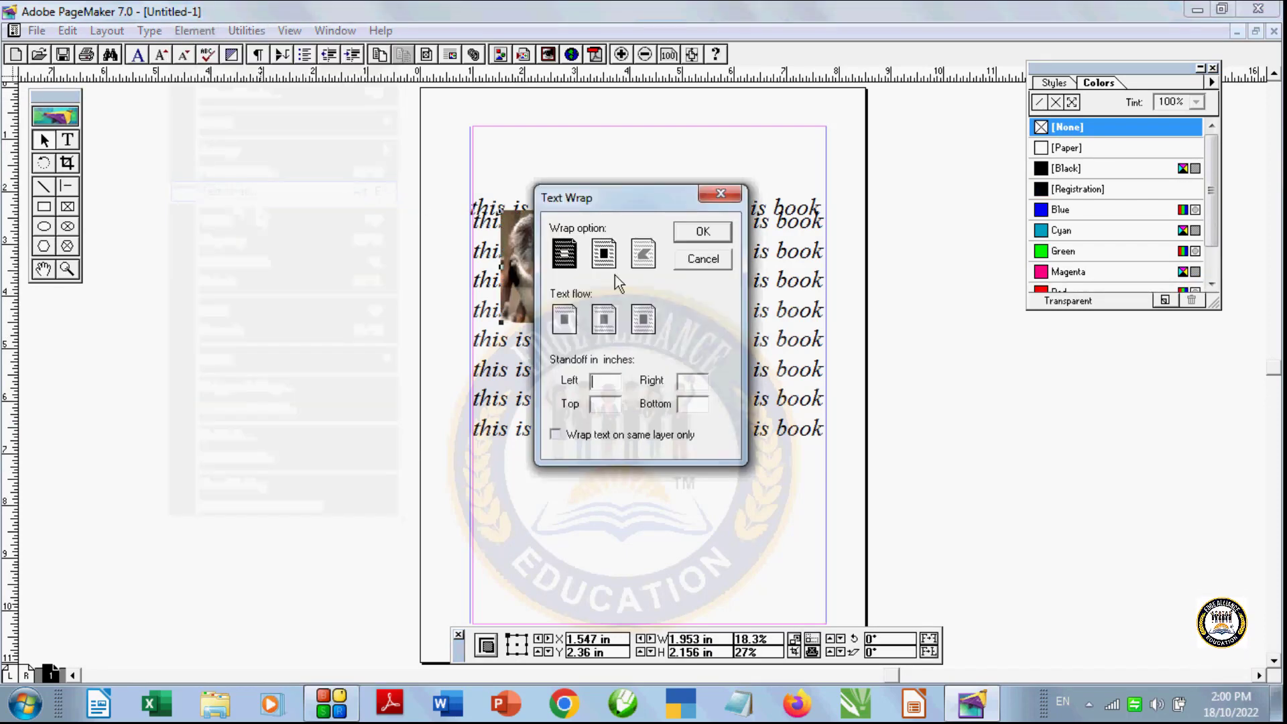
{"action": "left_click_drag", "start_coordinate": [590, 191], "coordinate": [221, 194]}
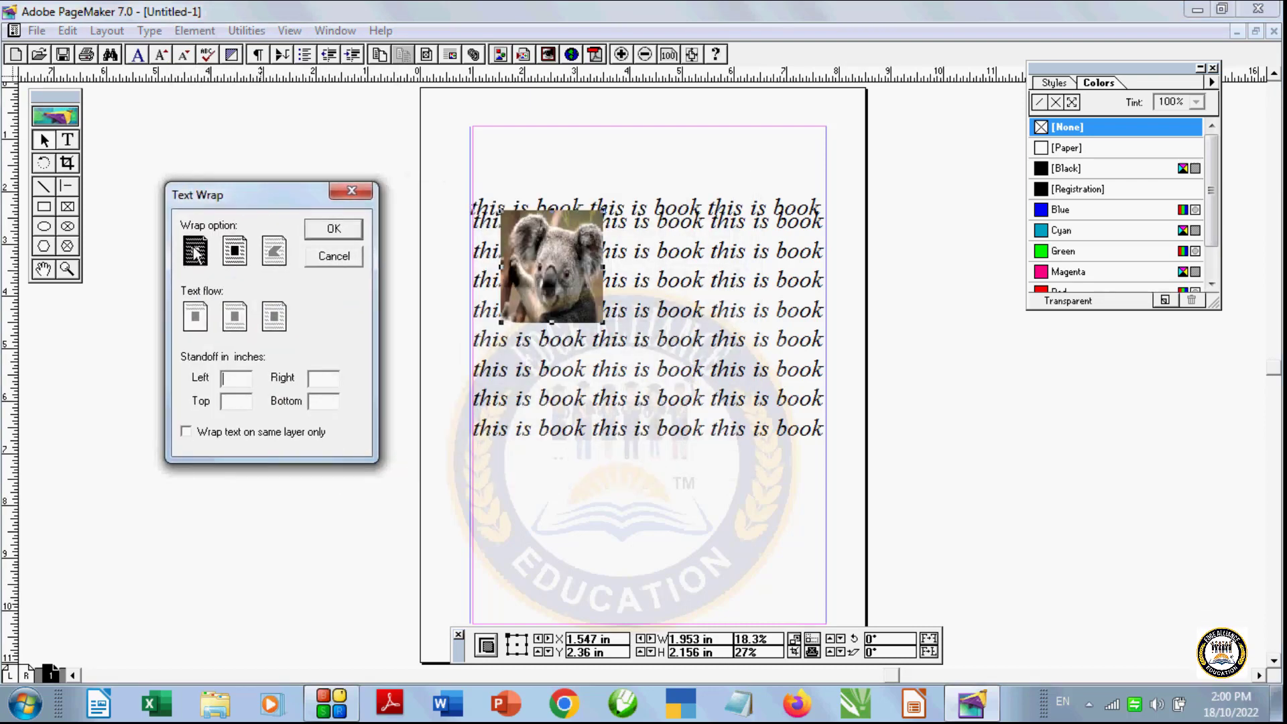
{"action": "left_click", "coordinate": [195, 253]}
{"action": "left_click", "coordinate": [354, 236]}
{"action": "left_click_drag", "start_coordinate": [561, 283], "coordinate": [612, 319]}
Step: Apply the rectangular wrap with text flowing around all sides of the koala picture, and move the picture further down and right within the text
{"action": "left_click", "coordinate": [235, 32]}
{"action": "mouse_move", "coordinate": [209, 39]}
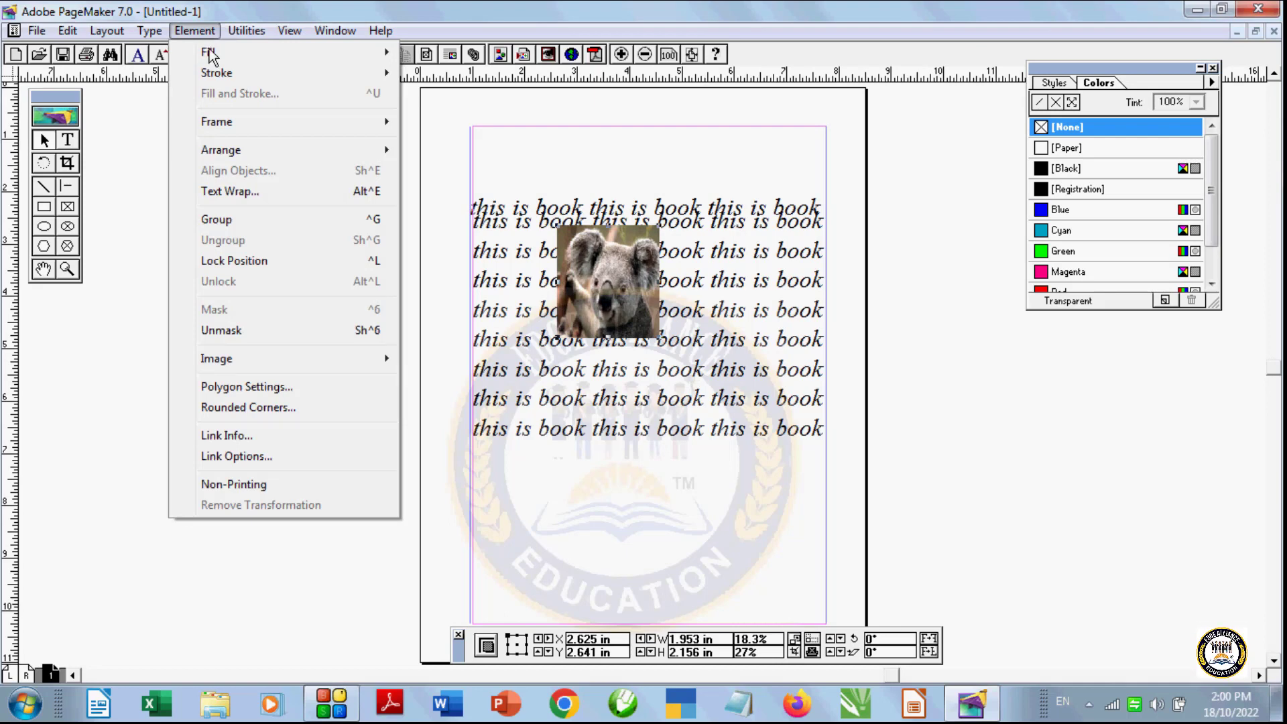
{"action": "left_click", "coordinate": [221, 190]}
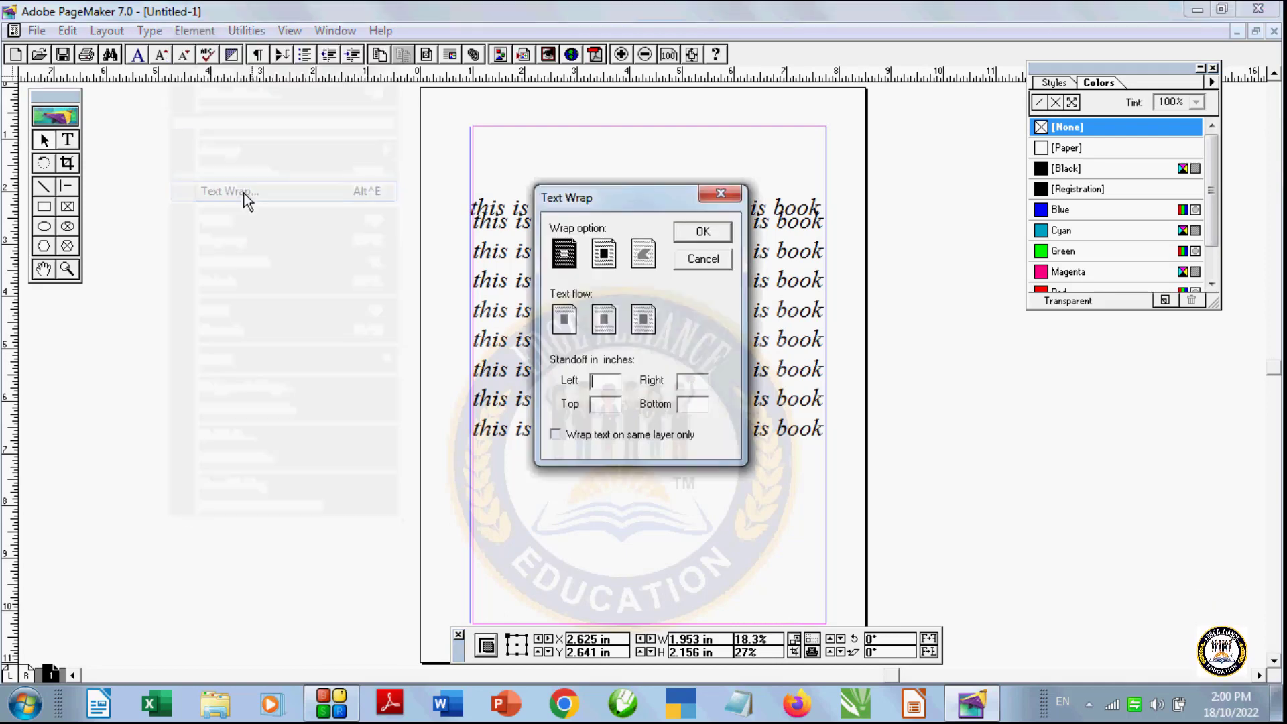
{"action": "left_click", "coordinate": [605, 253]}
{"action": "left_click", "coordinate": [703, 231]}
{"action": "left_click_drag", "start_coordinate": [606, 290], "coordinate": [608, 347]}
{"action": "left_click_drag", "start_coordinate": [608, 348], "coordinate": [663, 344]}
Step: Change the koala picture's text flow to column break, and move the picture to the lower half of the page
{"action": "left_click", "coordinate": [195, 31]}
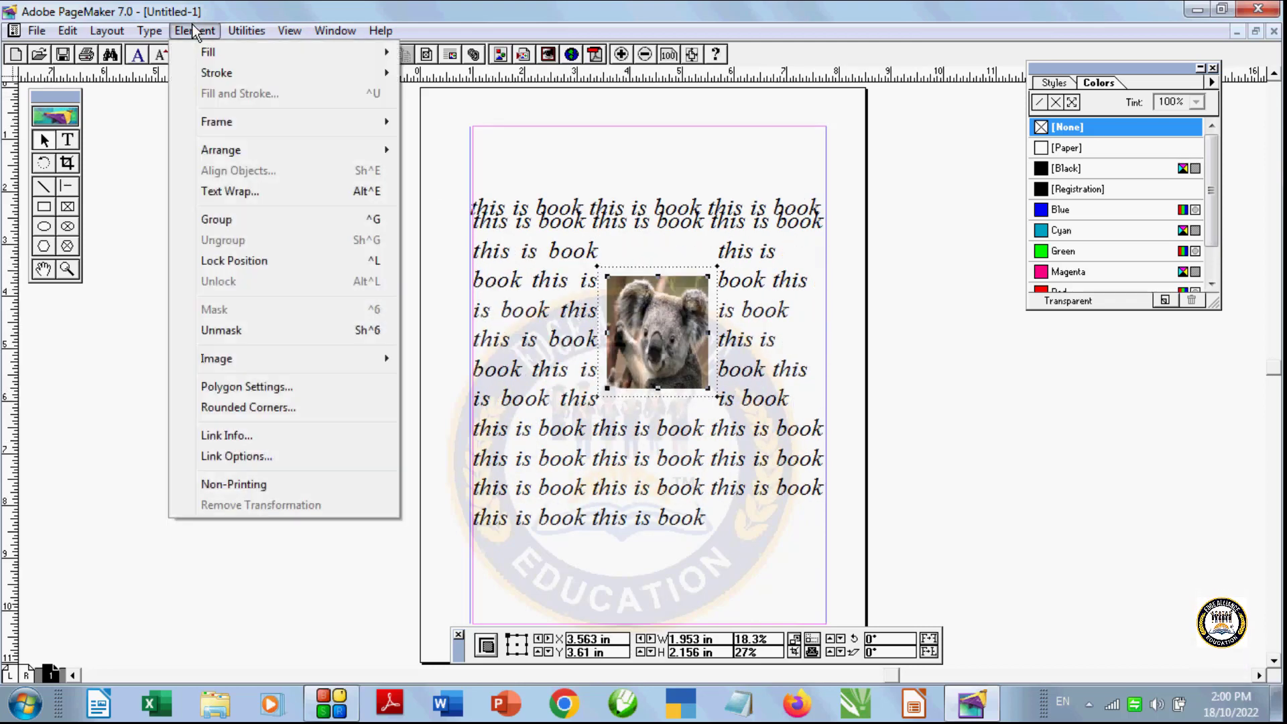
{"action": "left_click", "coordinate": [247, 192]}
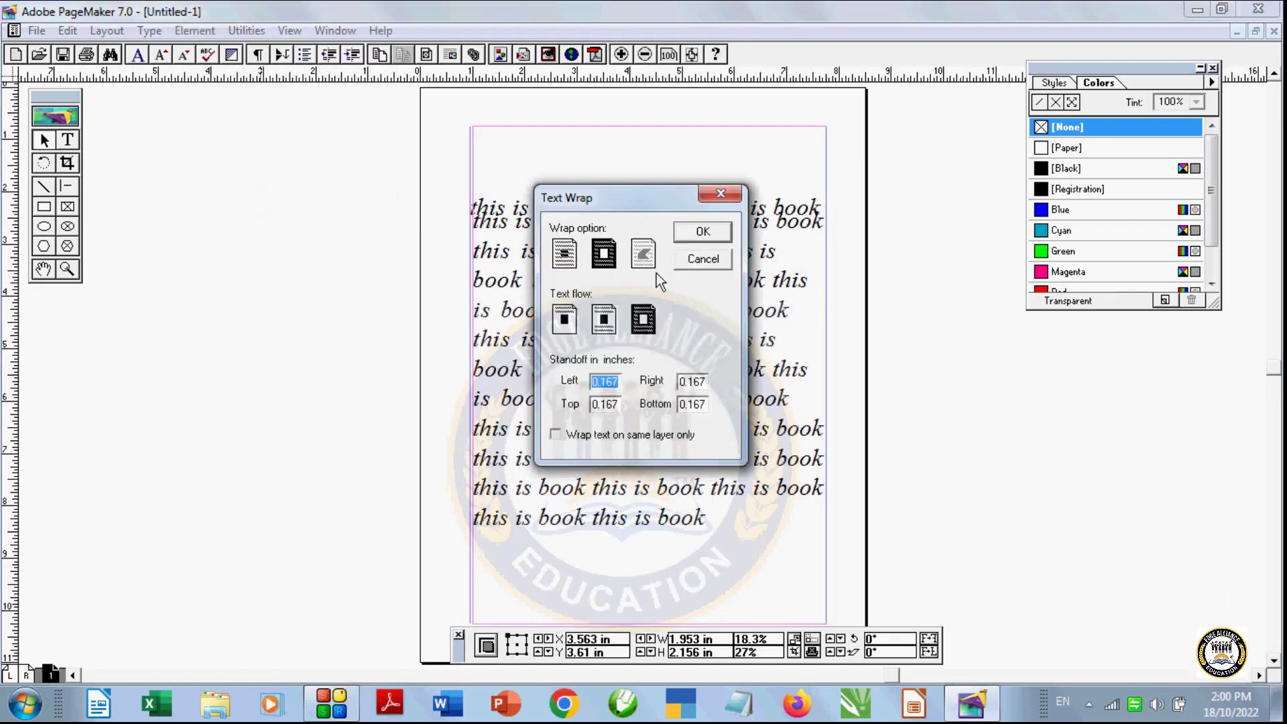
{"action": "left_click", "coordinate": [703, 232]}
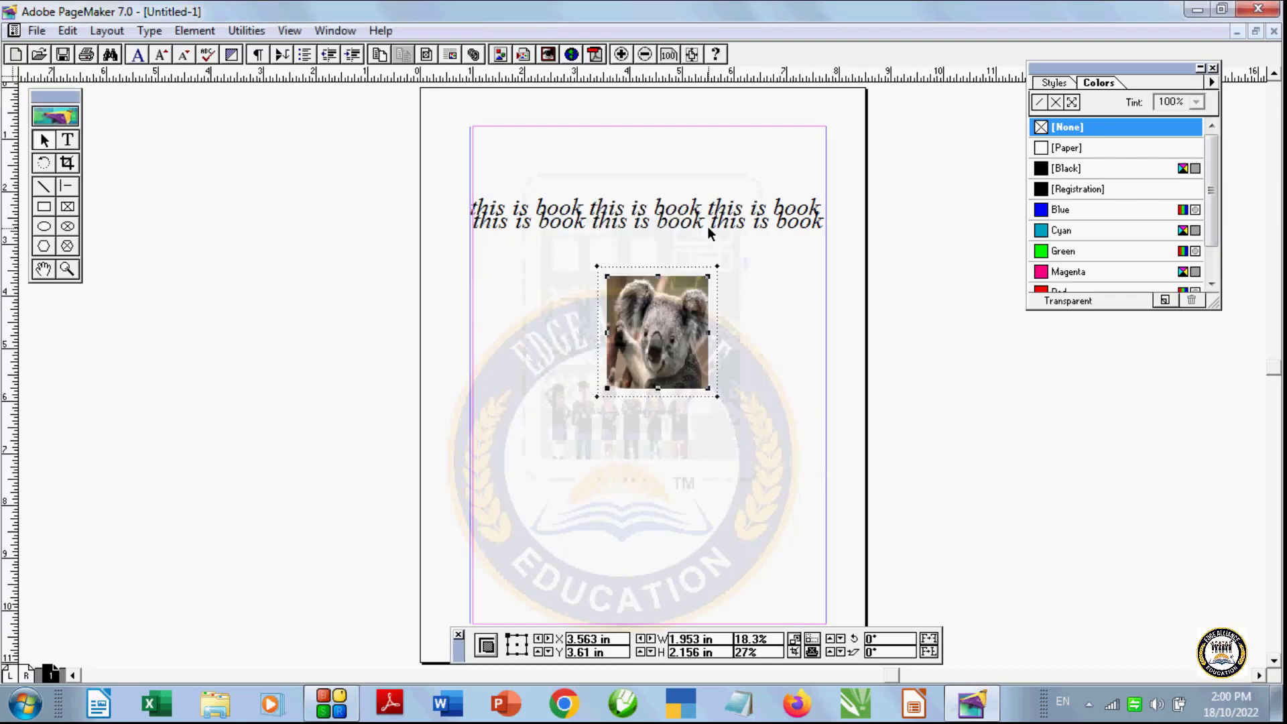
{"action": "left_click_drag", "start_coordinate": [651, 391], "coordinate": [696, 329]}
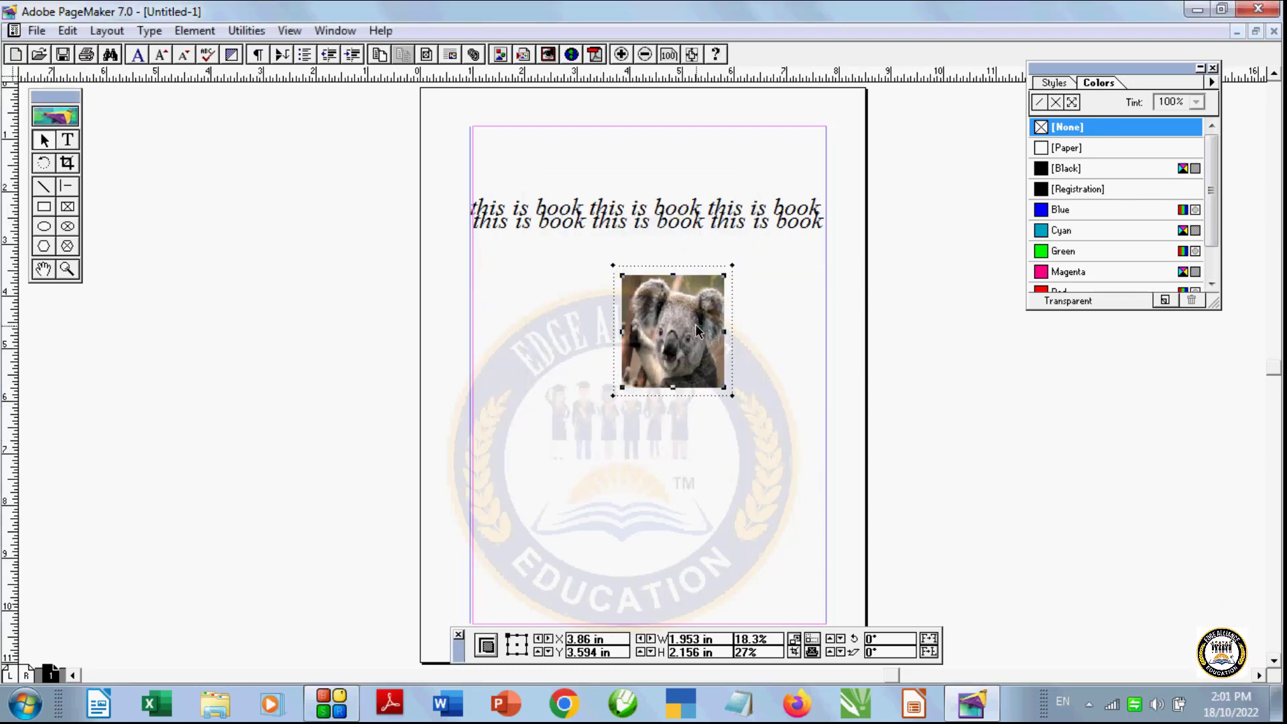
{"action": "left_click_drag", "start_coordinate": [696, 330], "coordinate": [615, 476]}
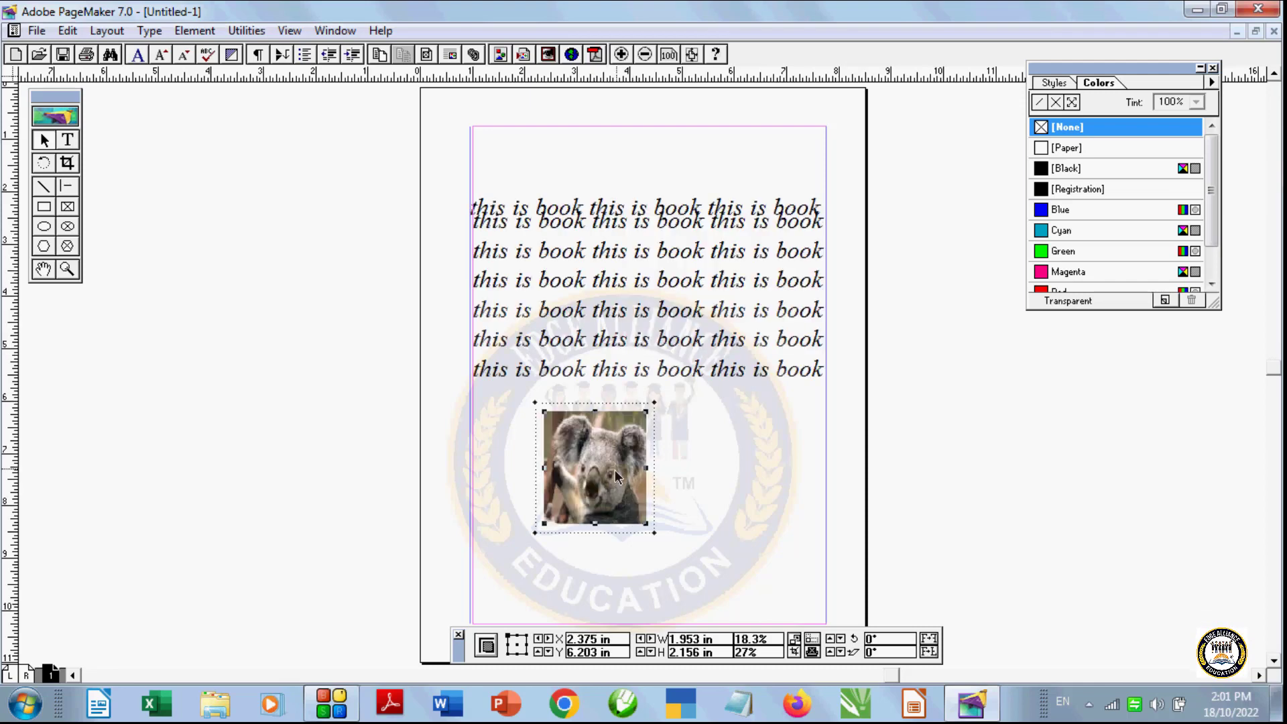
Step: Change the koala picture's text flow to jump-over, and move the picture up to the middle of the text
{"action": "left_click", "coordinate": [194, 31]}
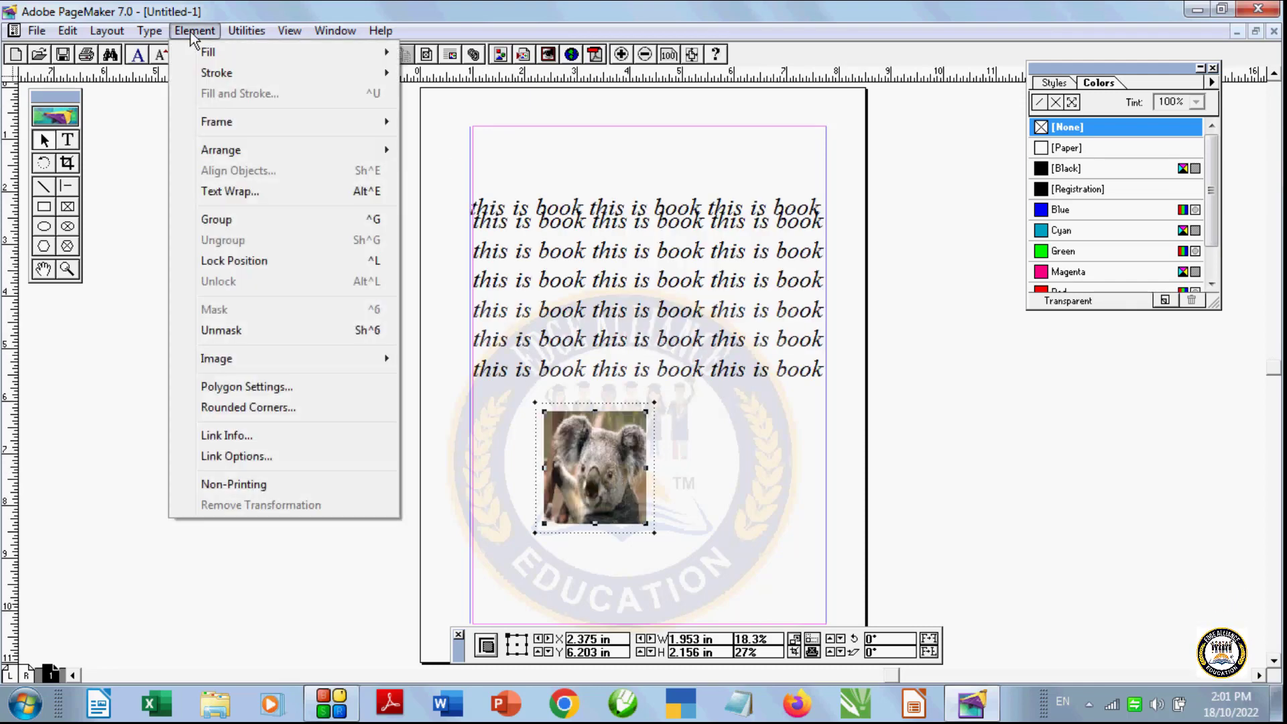
{"action": "left_click", "coordinate": [254, 196]}
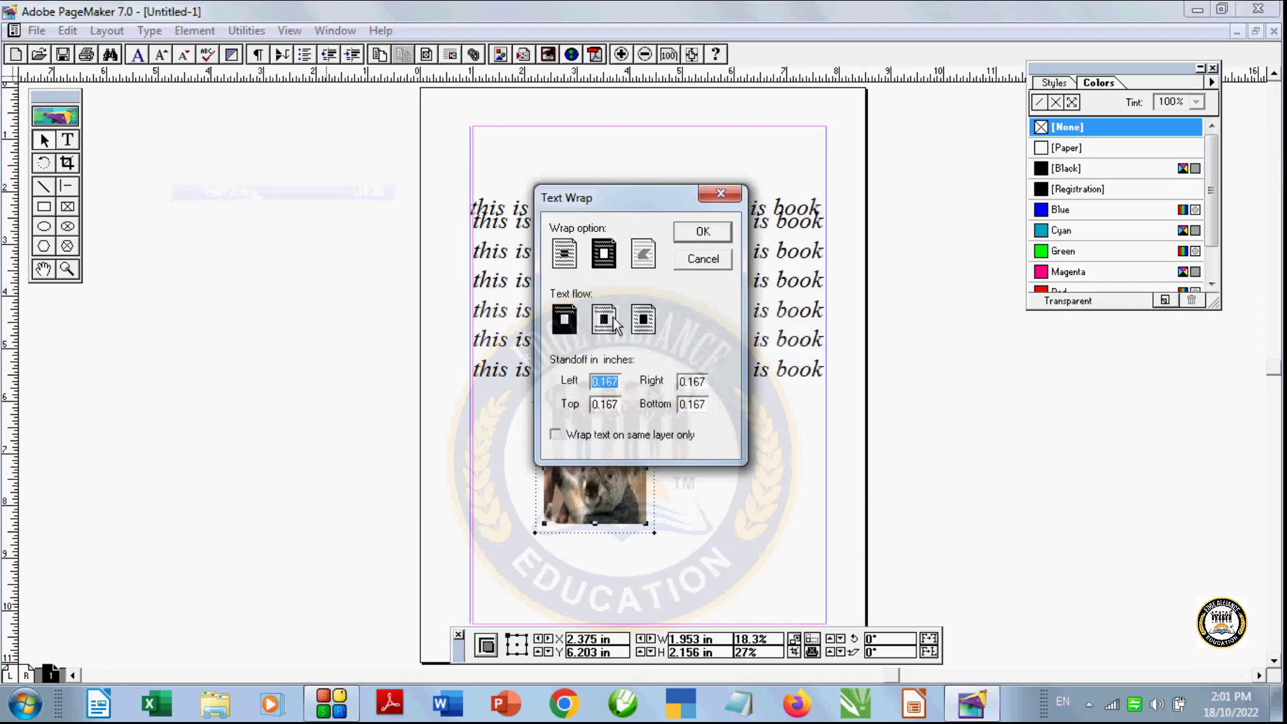
{"action": "left_click", "coordinate": [695, 238]}
{"action": "left_click_drag", "start_coordinate": [588, 442], "coordinate": [628, 324]}
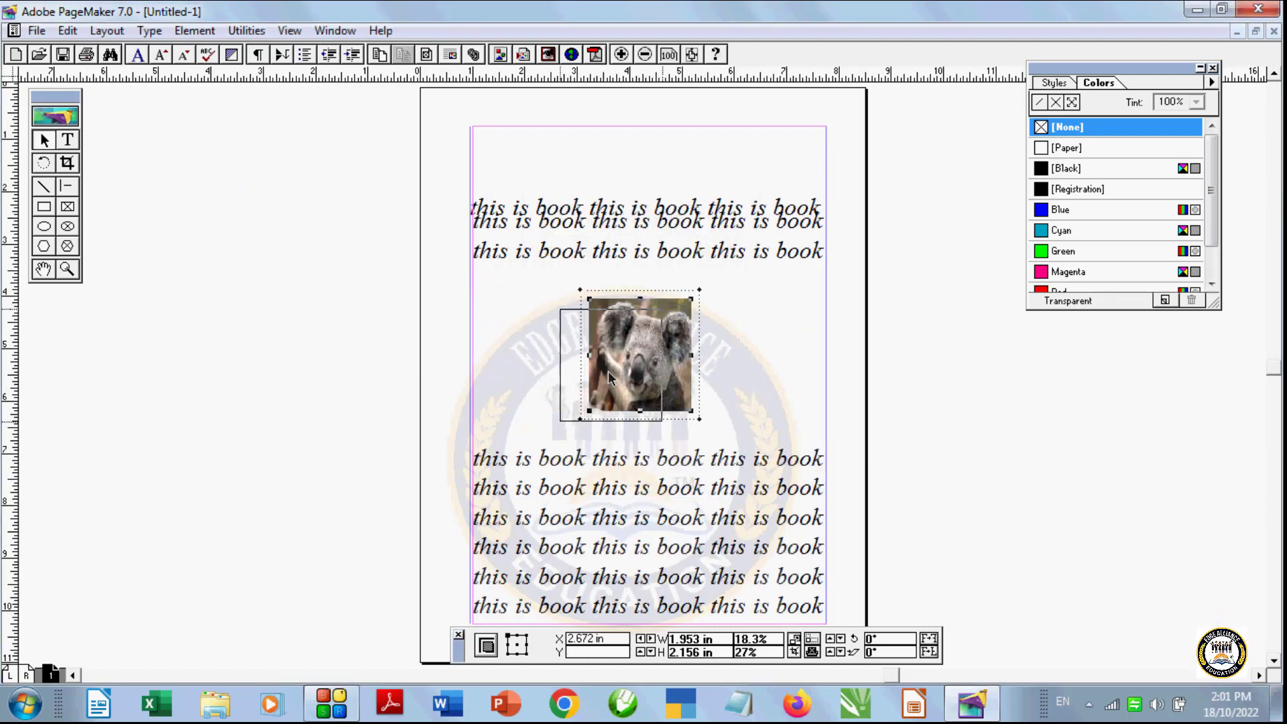
{"action": "mouse_move", "coordinate": [631, 377]}
{"action": "left_mouse_down"}
{"action": "mouse_move", "coordinate": [606, 377]}
{"action": "mouse_move", "coordinate": [630, 350]}
{"action": "mouse_move", "coordinate": [637, 456]}
{"action": "mouse_move", "coordinate": [630, 394]}
{"action": "left_mouse_up"}
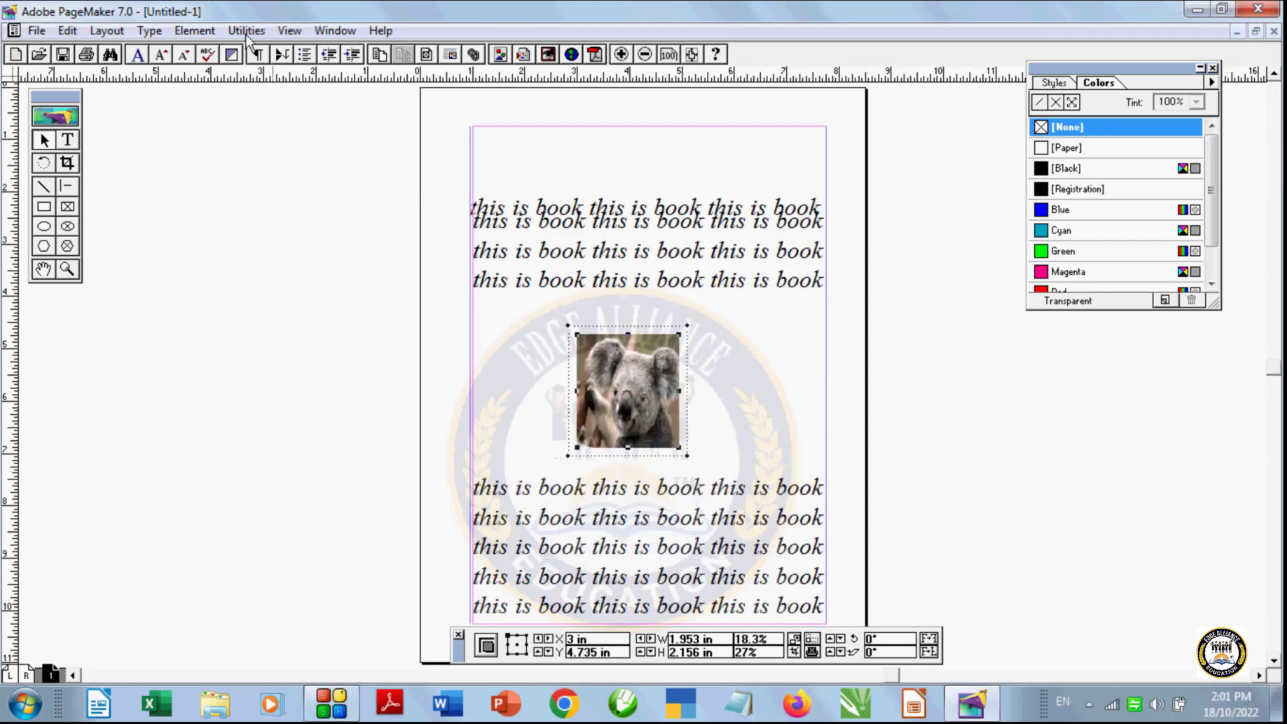
Step: Set the koala picture's text flow back to wrap all sides, and move the picture to the upper-left corner of the text
{"action": "left_click", "coordinate": [155, 34]}
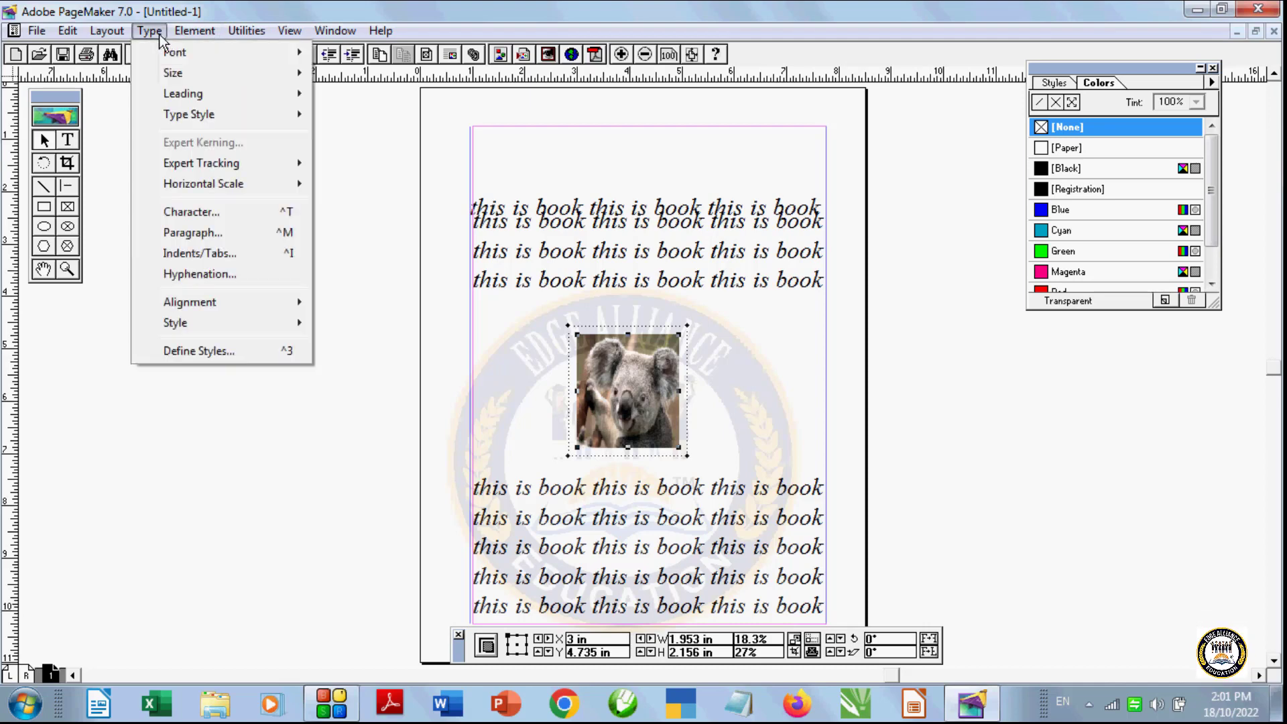
{"action": "mouse_move", "coordinate": [194, 31]}
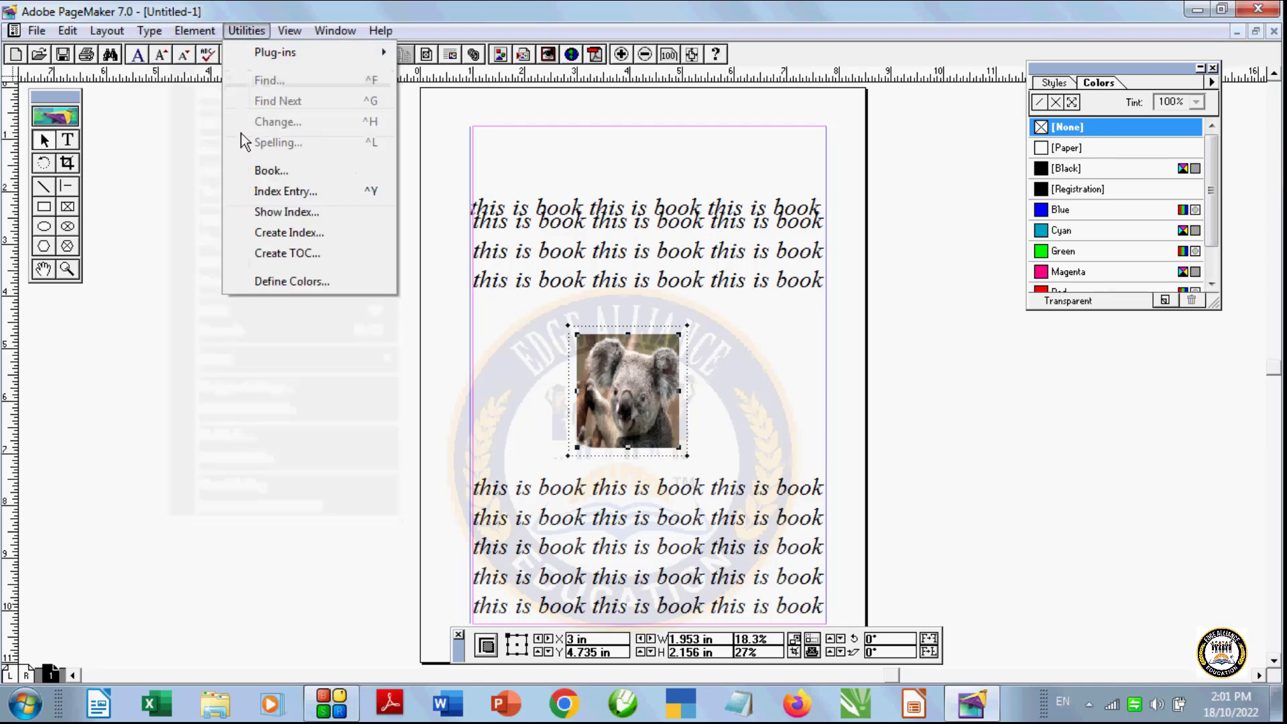
{"action": "left_click", "coordinate": [244, 193]}
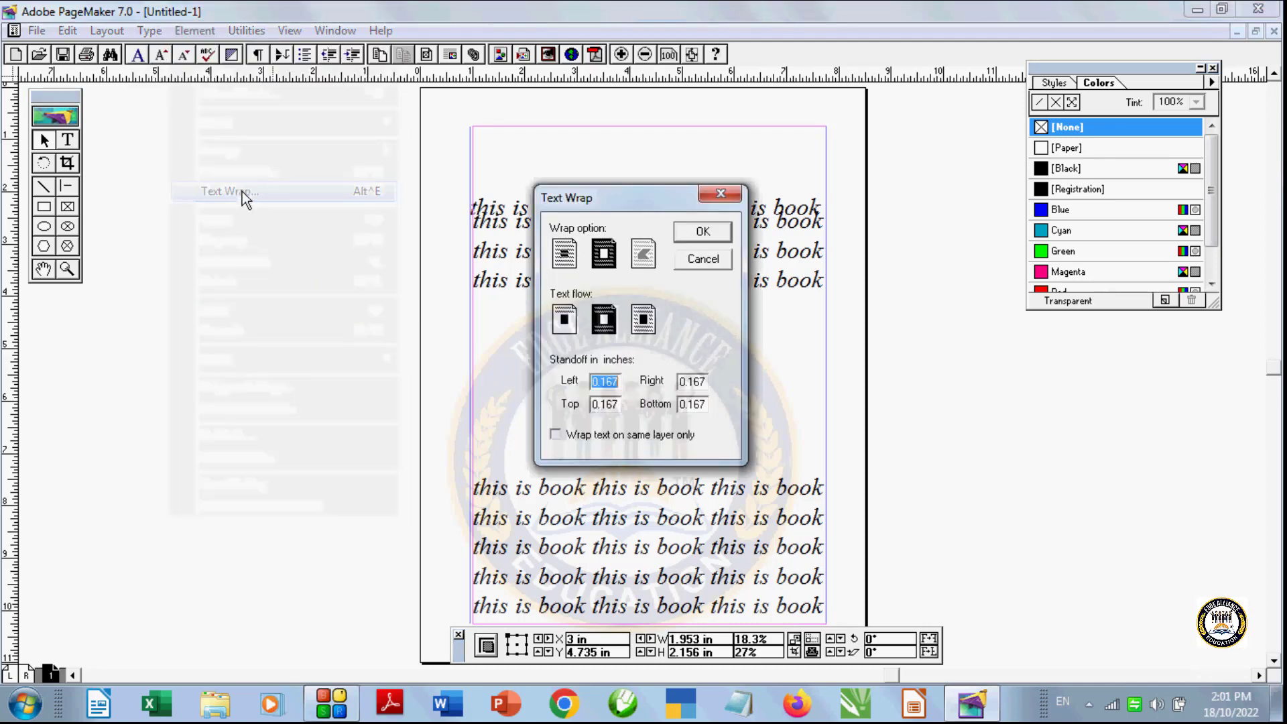
{"action": "left_click", "coordinate": [707, 231]}
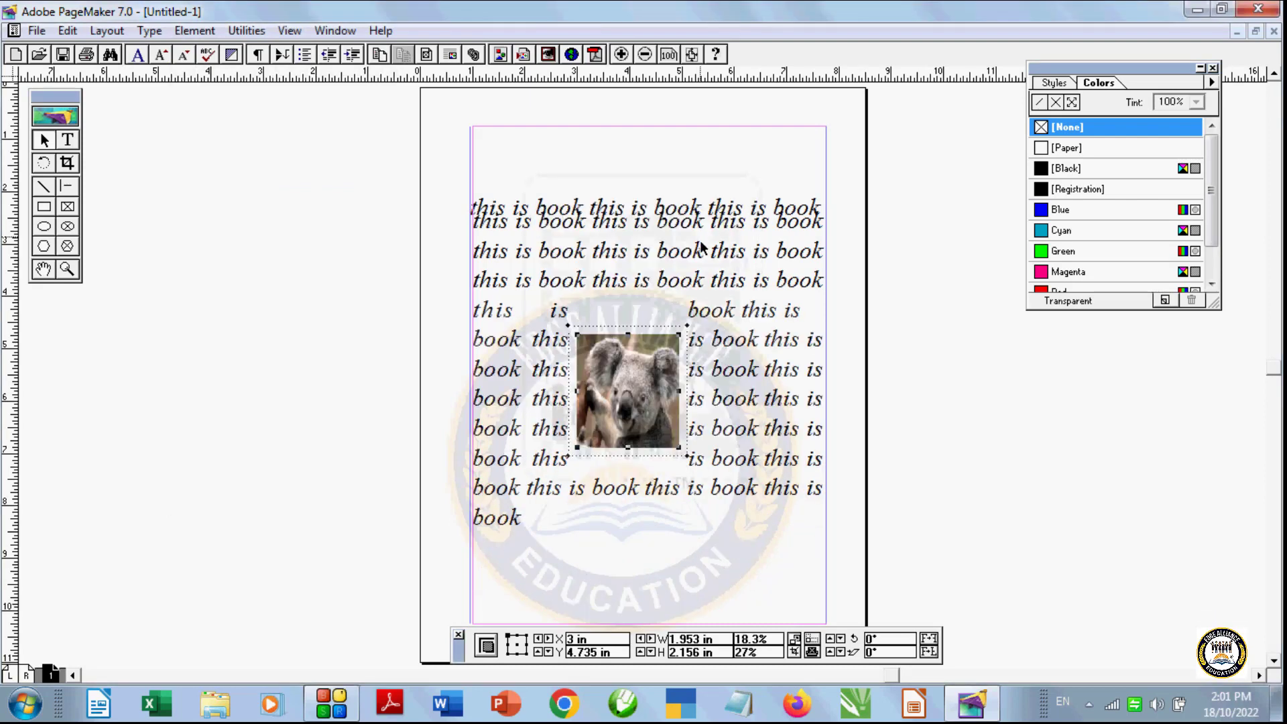
{"action": "left_click_drag", "start_coordinate": [662, 402], "coordinate": [575, 265]}
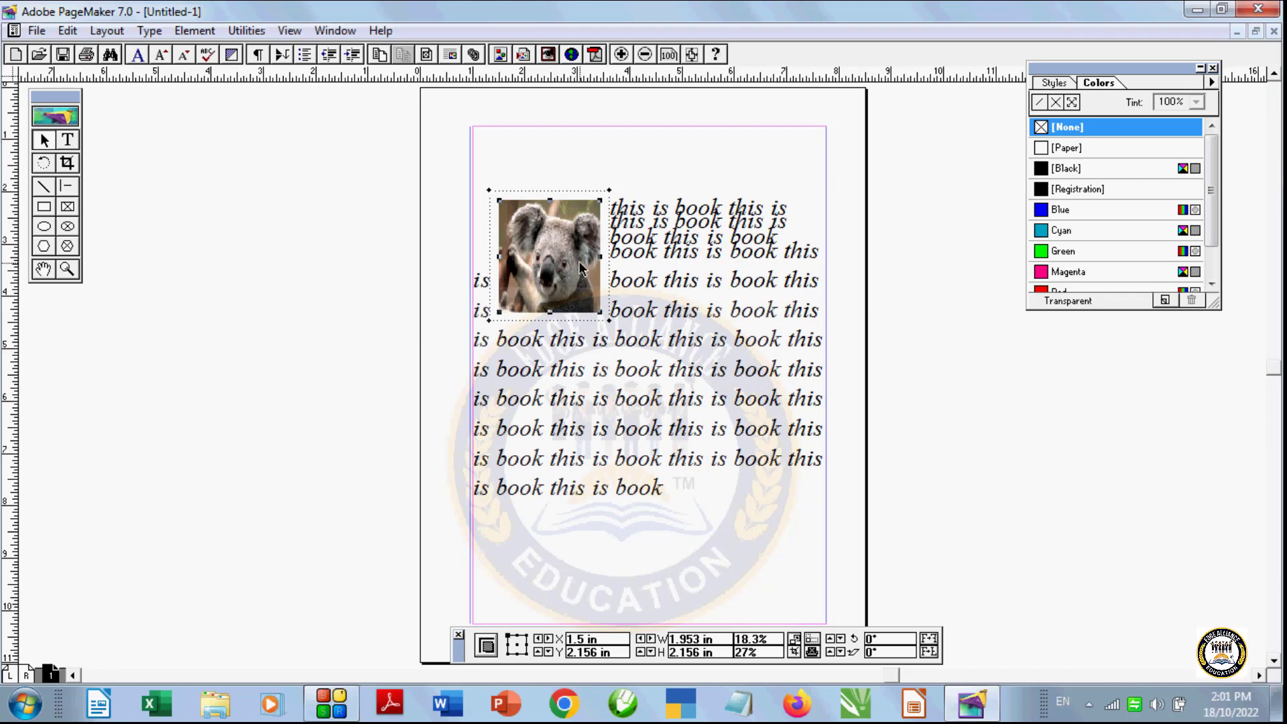
Step: Delete the koala picture and both text blocks, and nudge the left column guide slightly right
{"action": "key", "text": "Delete"}
{"action": "left_click", "coordinate": [625, 343]}
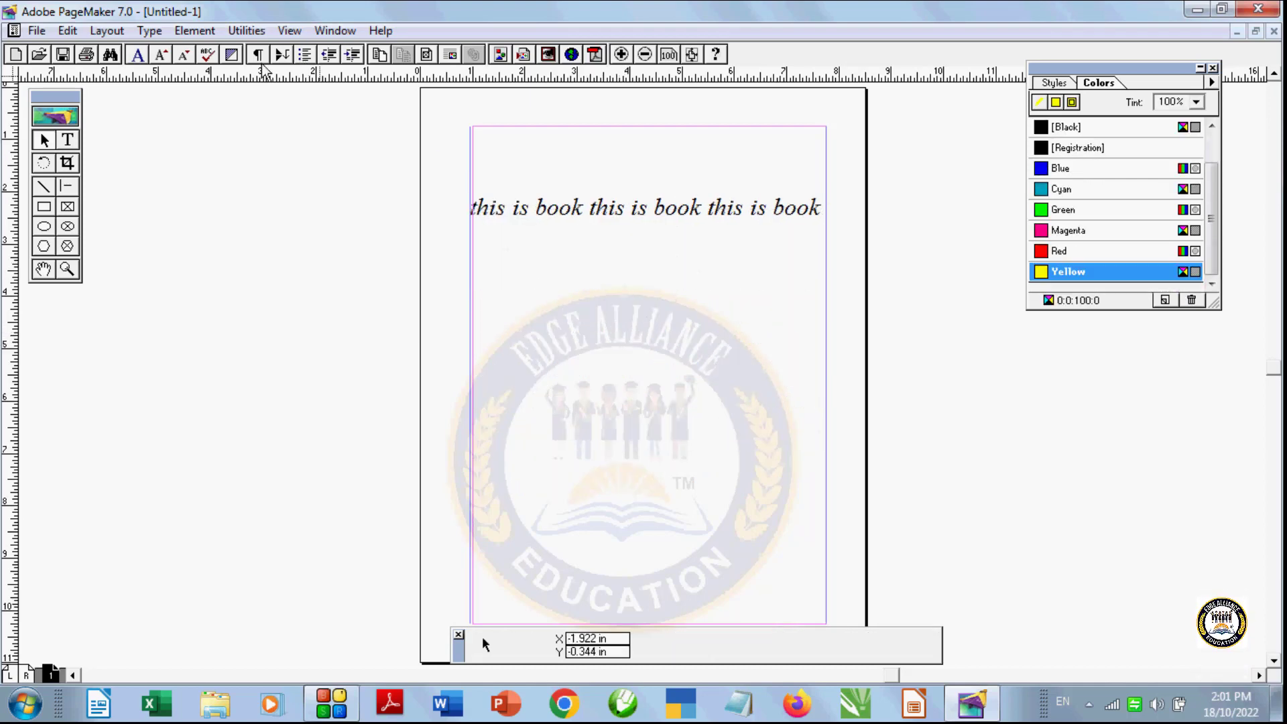
{"action": "left_click", "coordinate": [548, 206]}
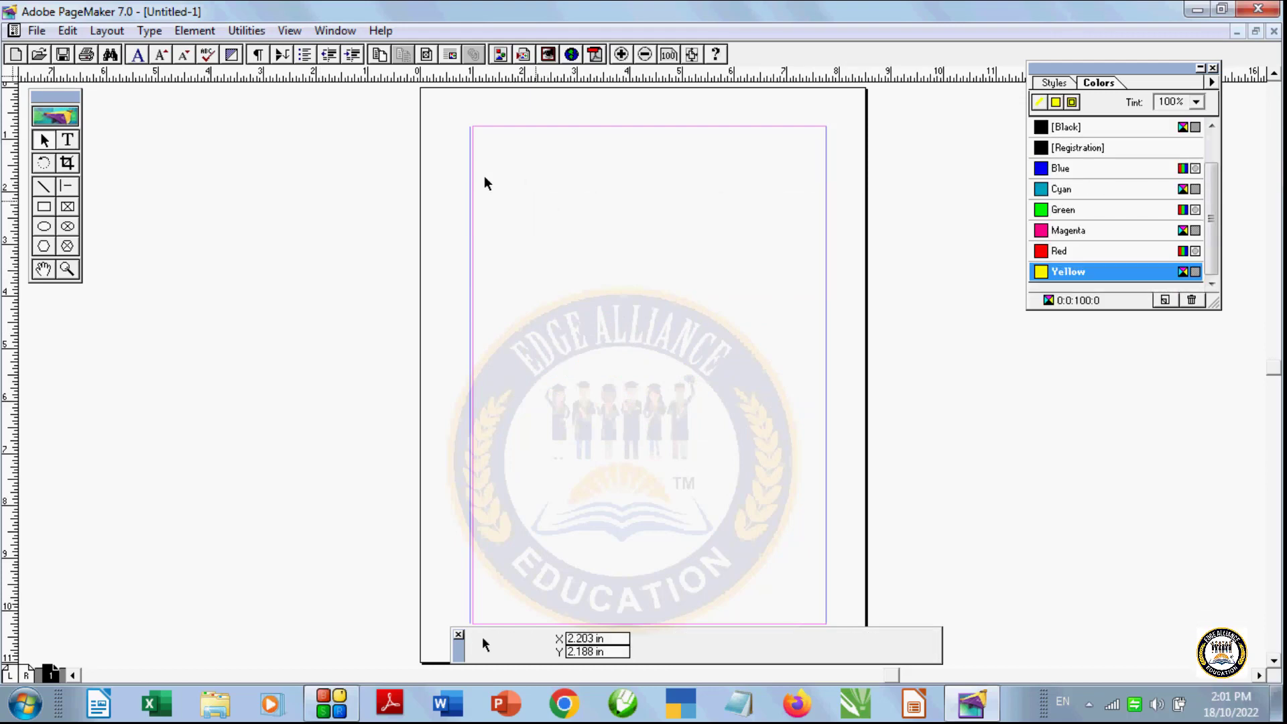
{"action": "left_click", "coordinate": [187, 33]}
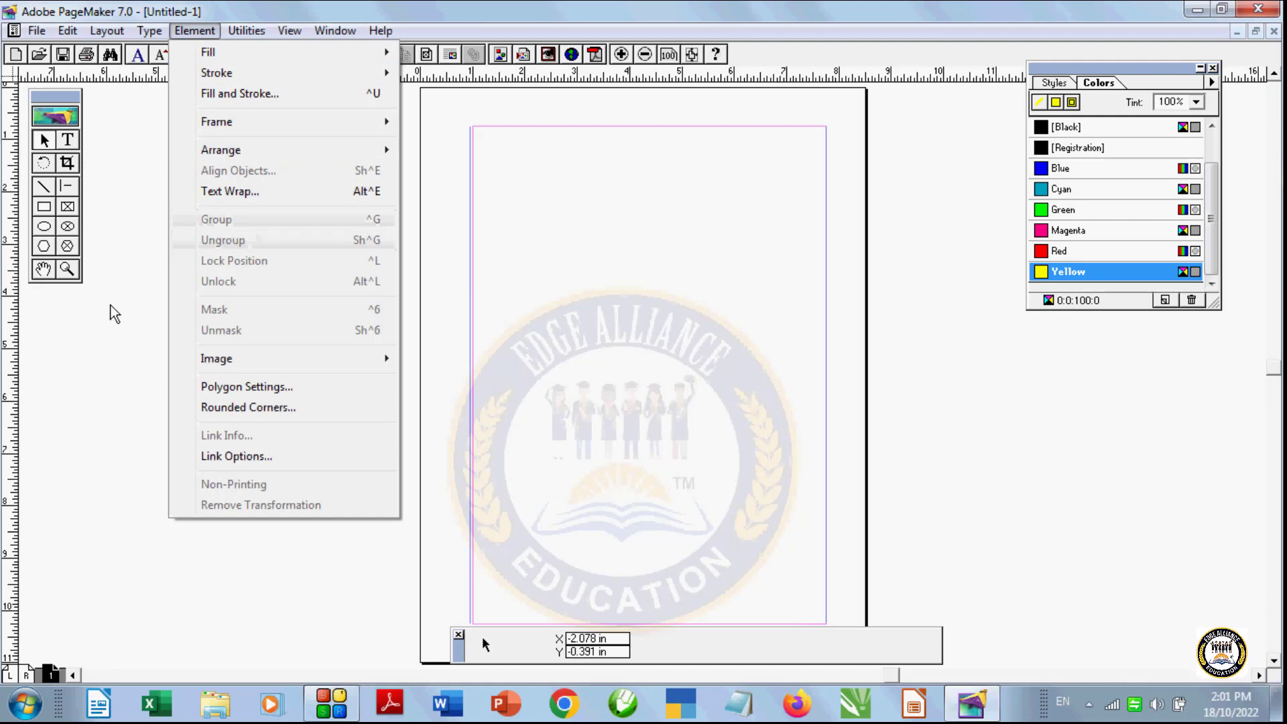
{"action": "left_click", "coordinate": [95, 267]}
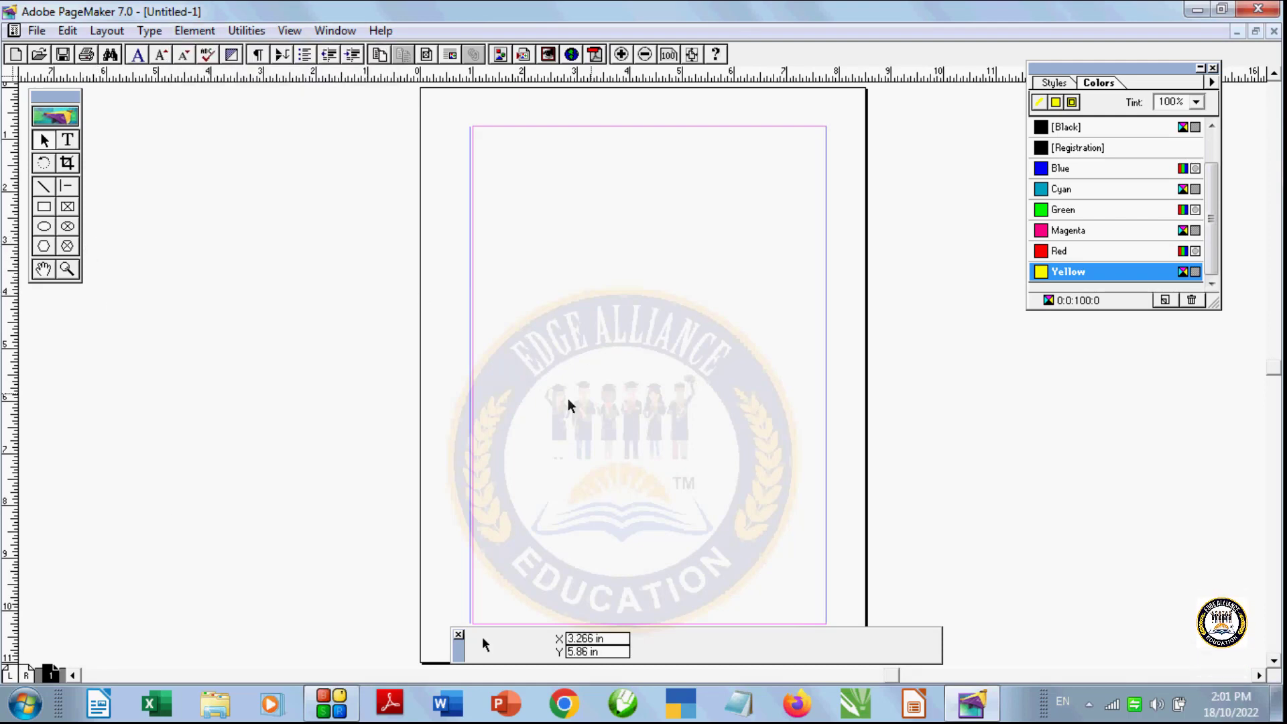
{"action": "left_click_drag", "start_coordinate": [468, 454], "coordinate": [474, 451]}
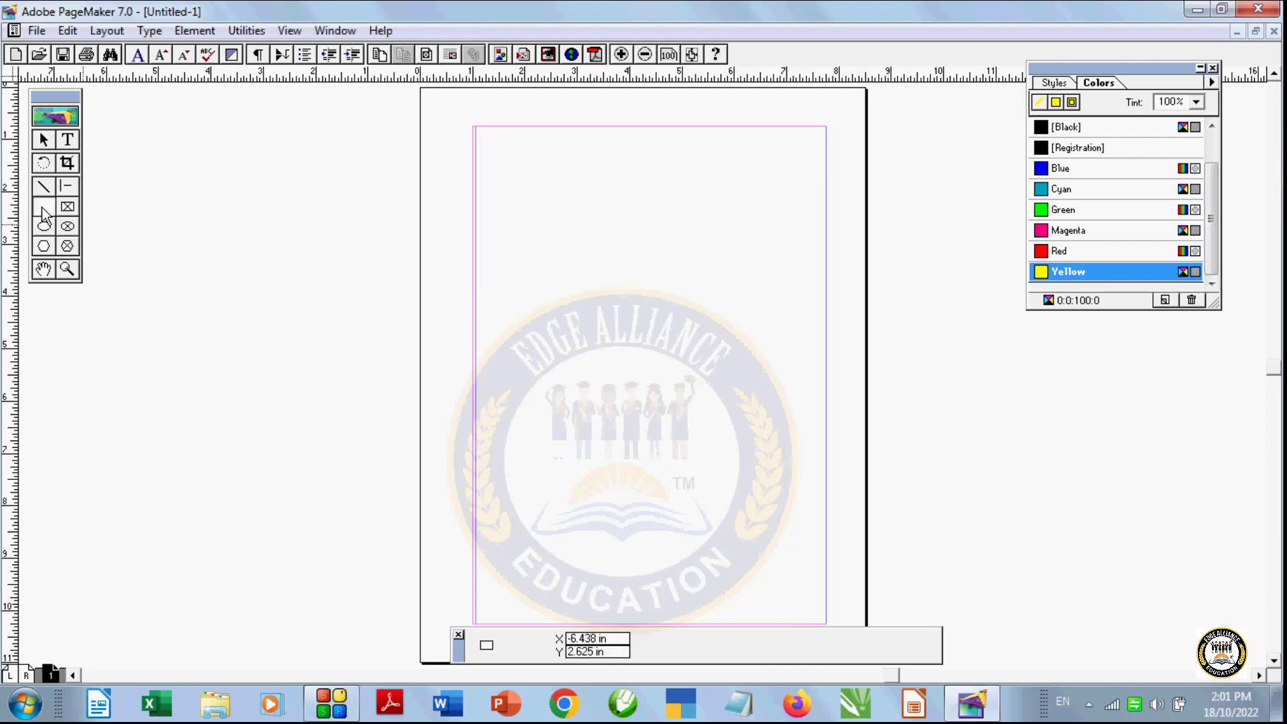
Step: Draw three yellow rounded rectangles, each about 1 in wide, in a row across the upper page, using the fifth rounded-corner style
{"action": "left_click_drag", "start_coordinate": [485, 201], "coordinate": [510, 223]}
{"action": "key", "text": "Delete"}
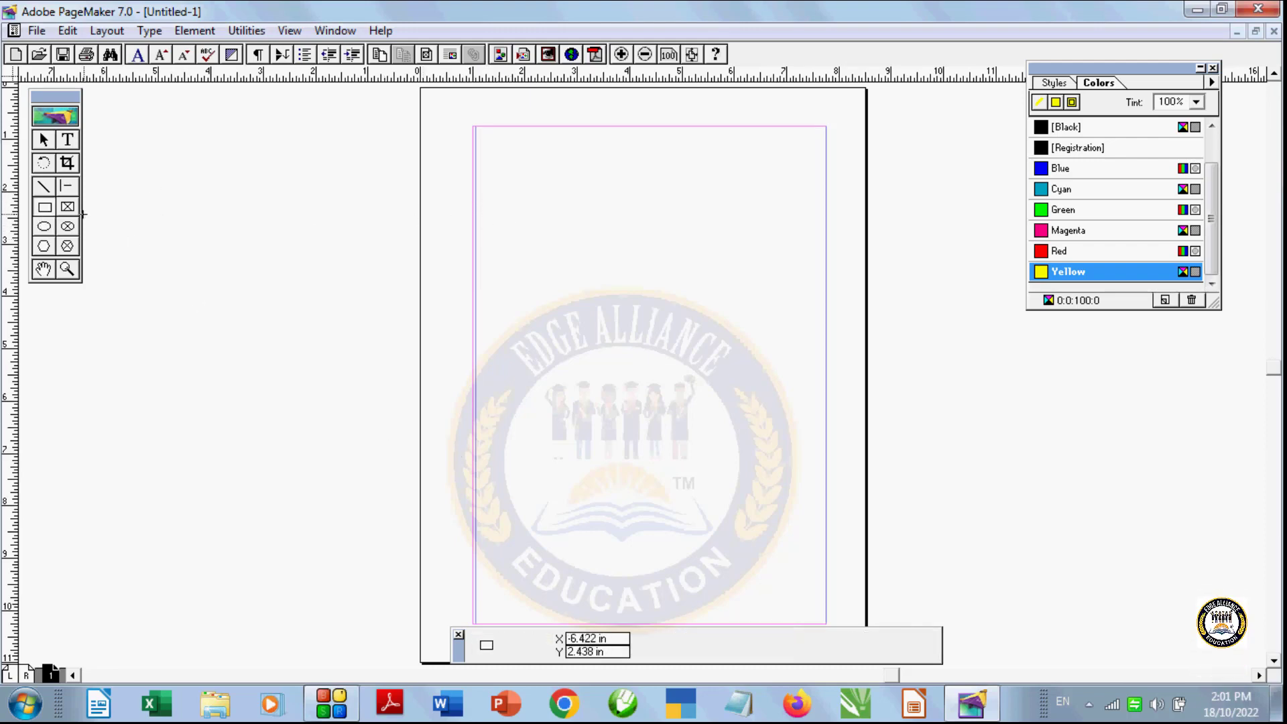
{"action": "double_click", "coordinate": [45, 210]}
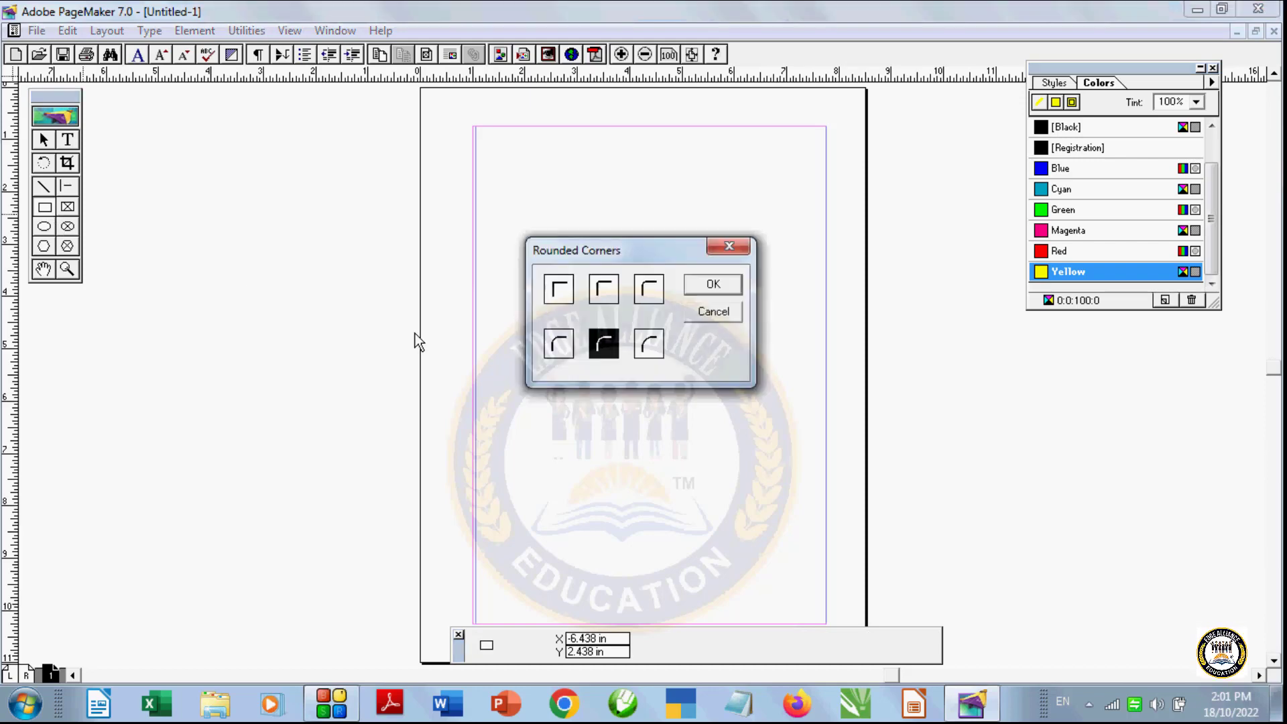
{"action": "left_click", "coordinate": [708, 287]}
{"action": "left_click_drag", "start_coordinate": [514, 230], "coordinate": [574, 251]}
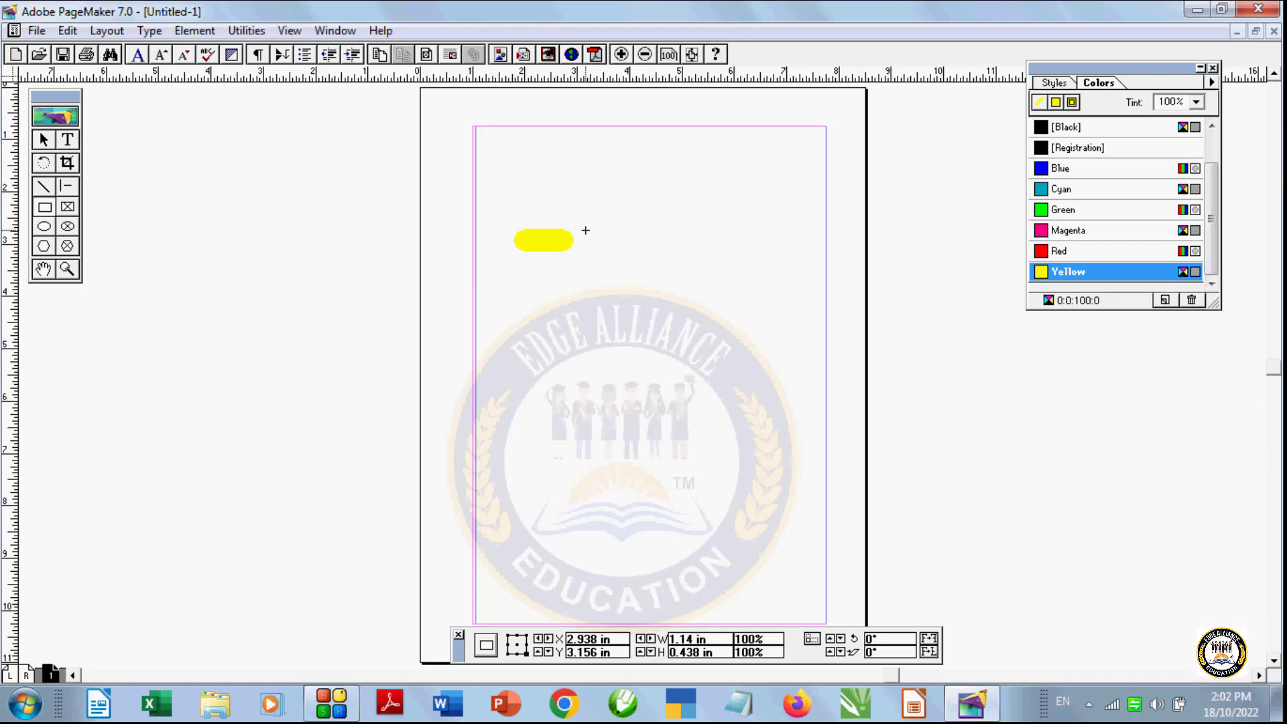
{"action": "left_click_drag", "start_coordinate": [643, 253], "coordinate": [717, 253]}
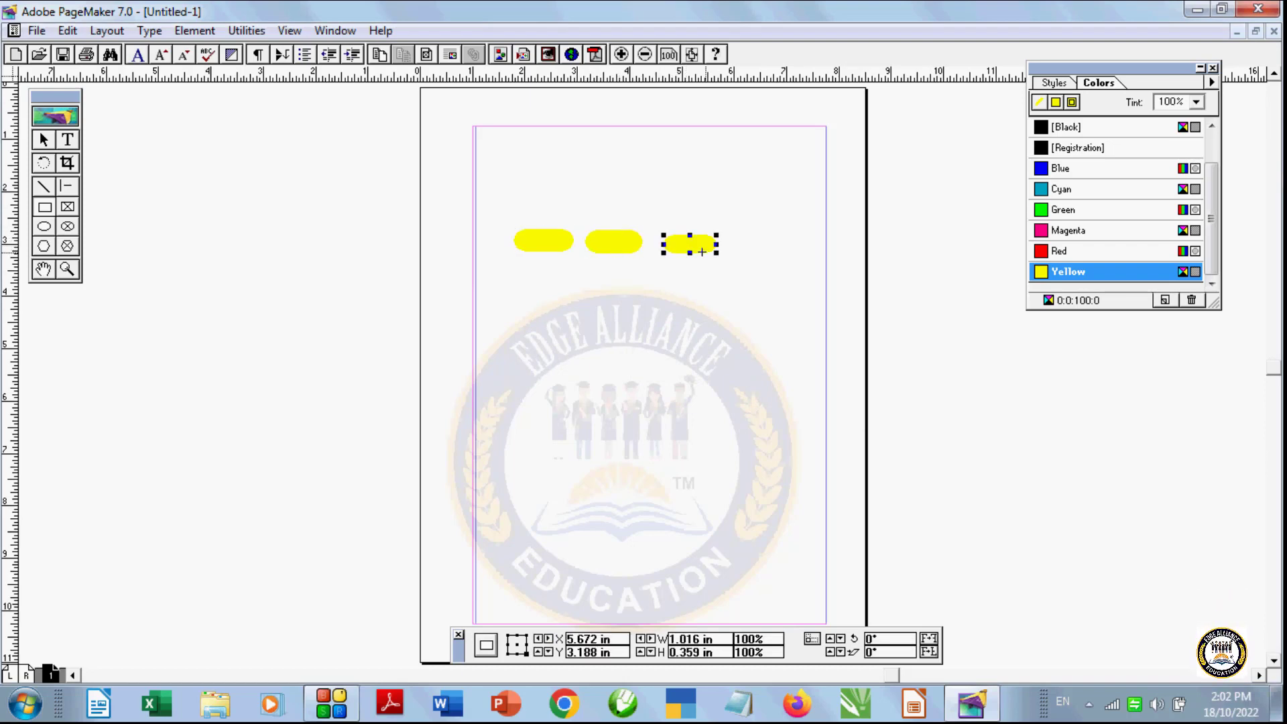
Step: Shift the third rounded rectangle slightly toward the second, and draw a fourth about 1.42 by 0.45 in at the row's right end
{"action": "left_click", "coordinate": [53, 133]}
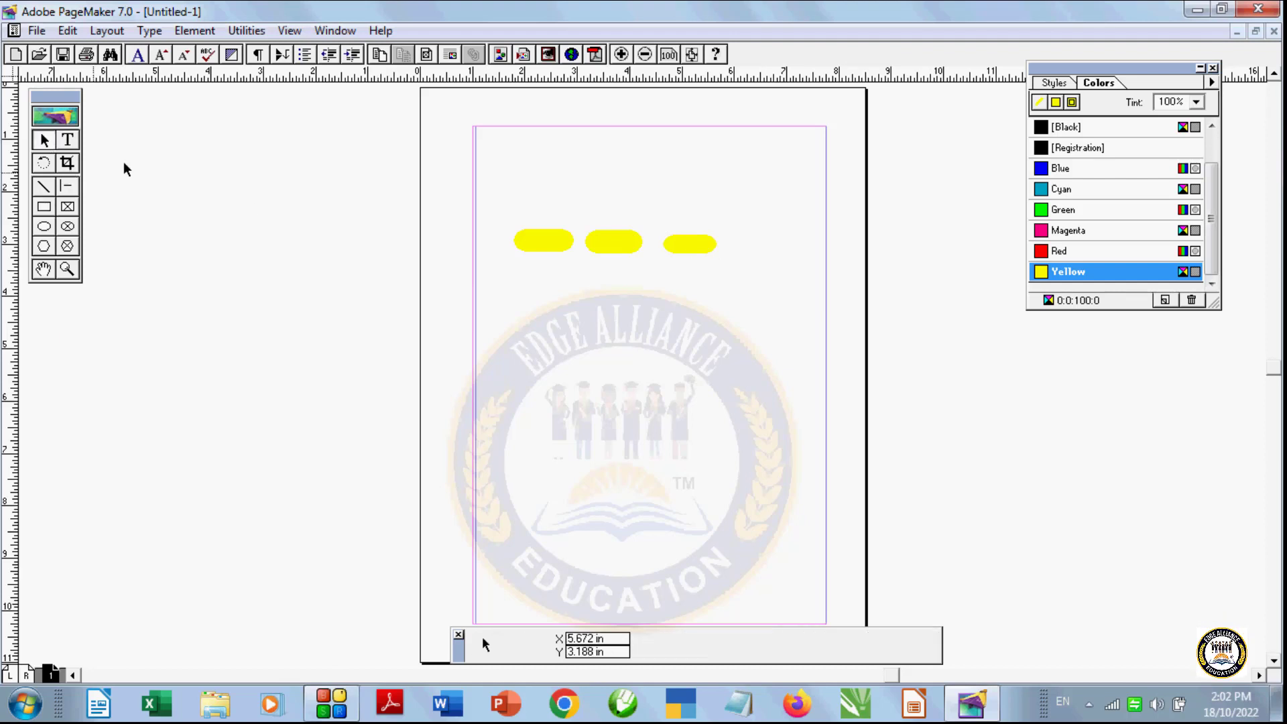
{"action": "left_click_drag", "start_coordinate": [682, 249], "coordinate": [672, 246]}
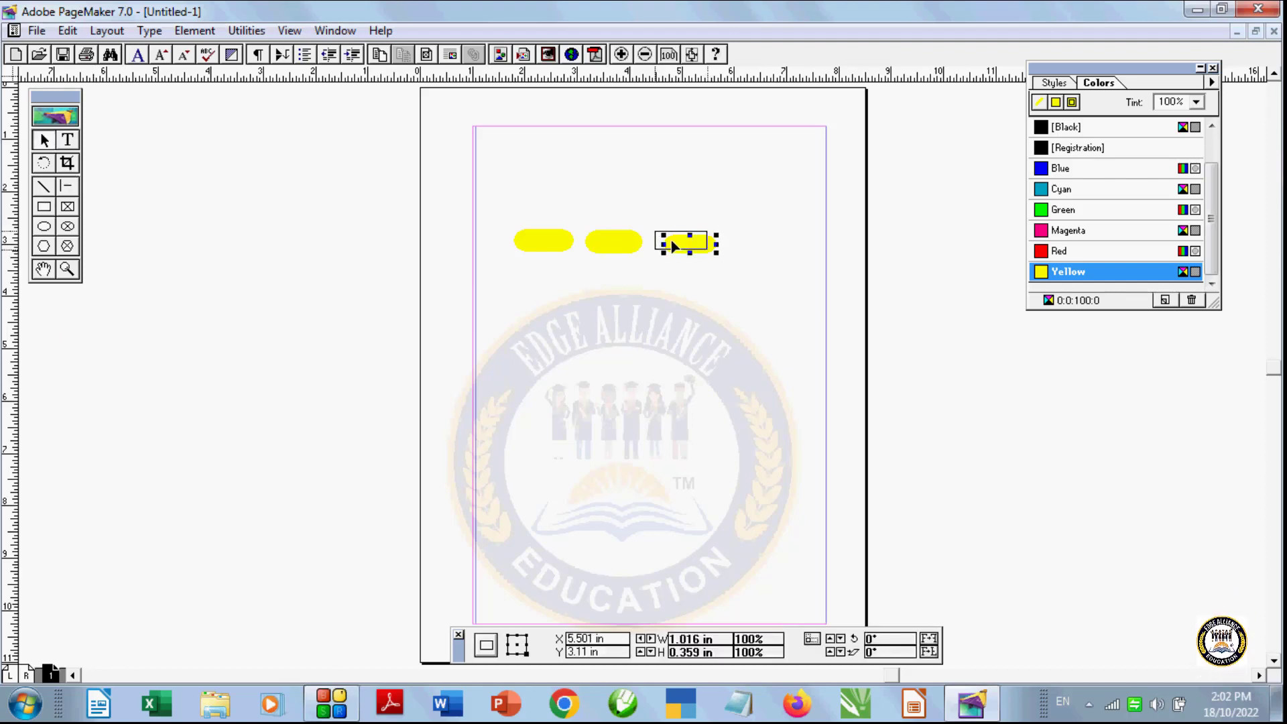
{"action": "left_click", "coordinate": [307, 293]}
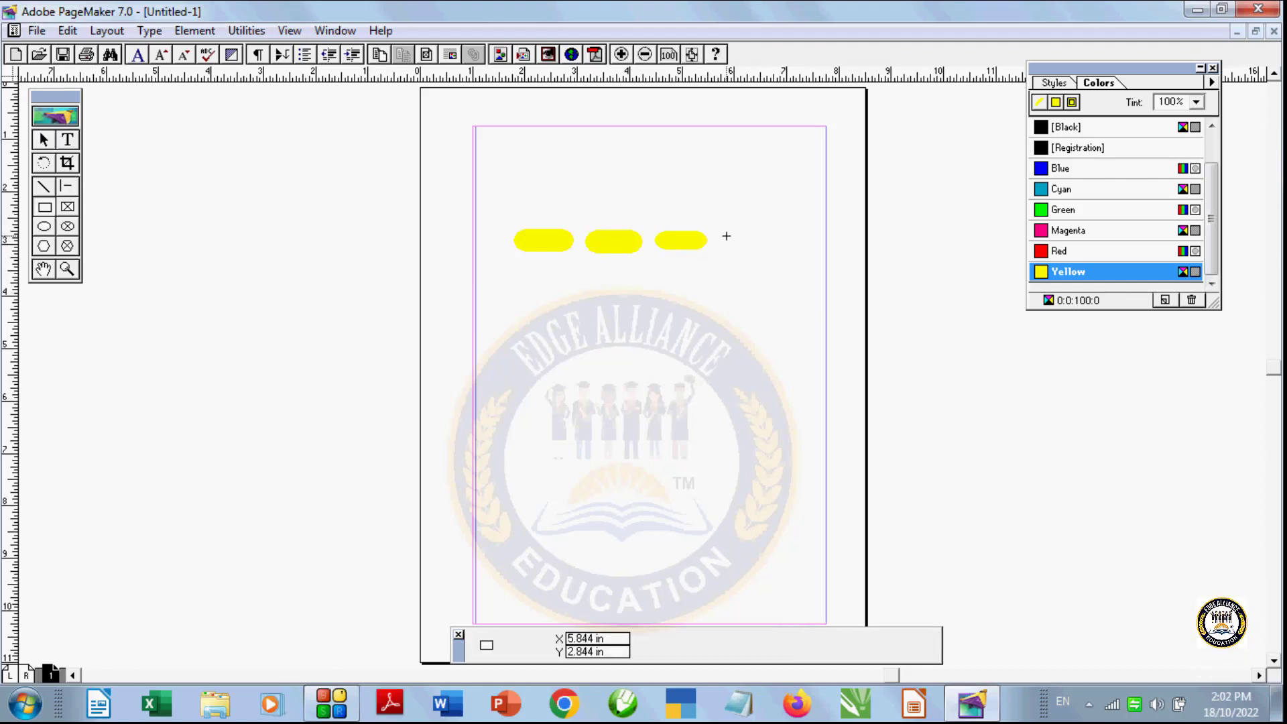
{"action": "left_click_drag", "start_coordinate": [724, 238], "coordinate": [799, 258]}
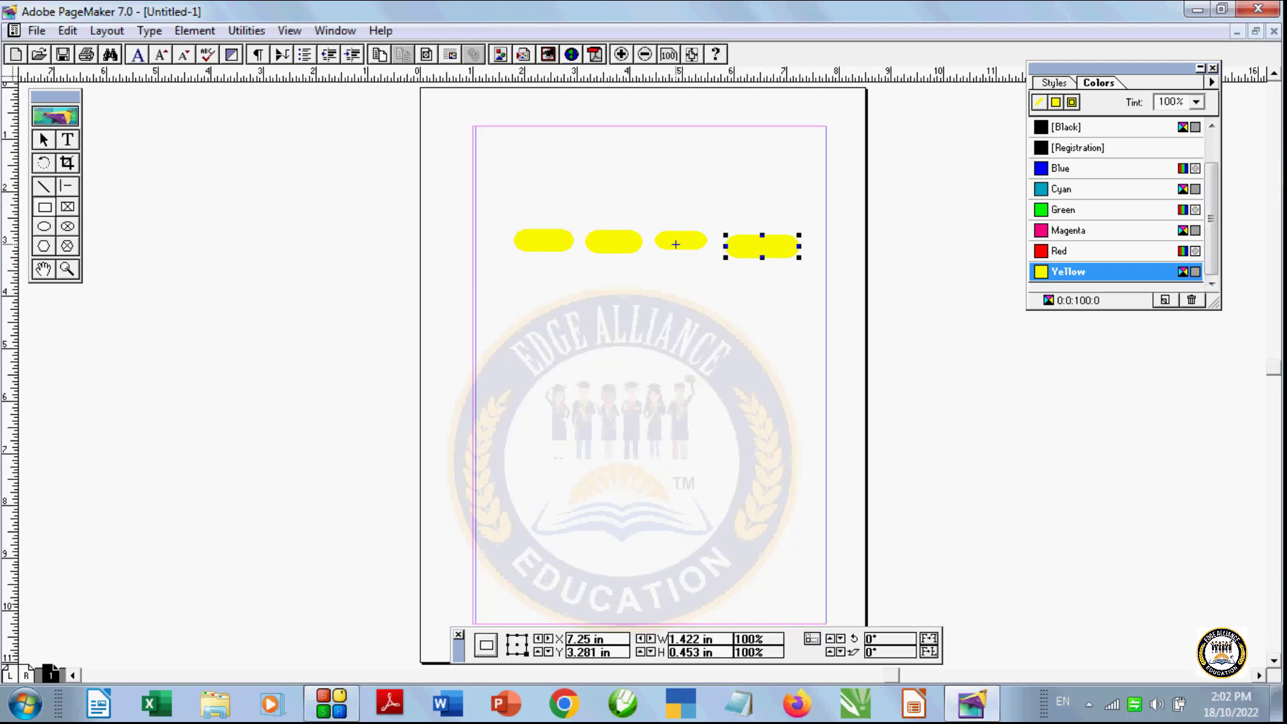
Step: Stretch the third rounded rectangle's height to about 0.37 in, and shift the fourth slightly up and right to line up with the row
{"action": "left_click", "coordinate": [195, 296]}
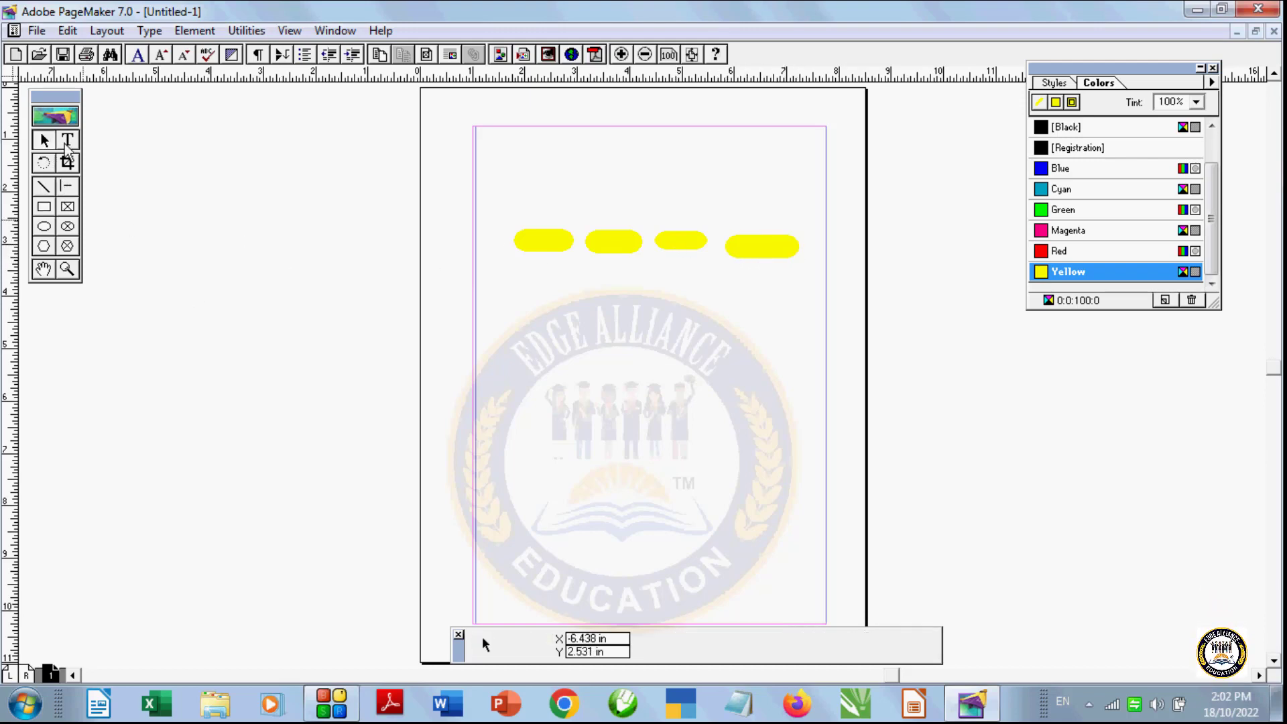
{"action": "left_click", "coordinate": [680, 240]}
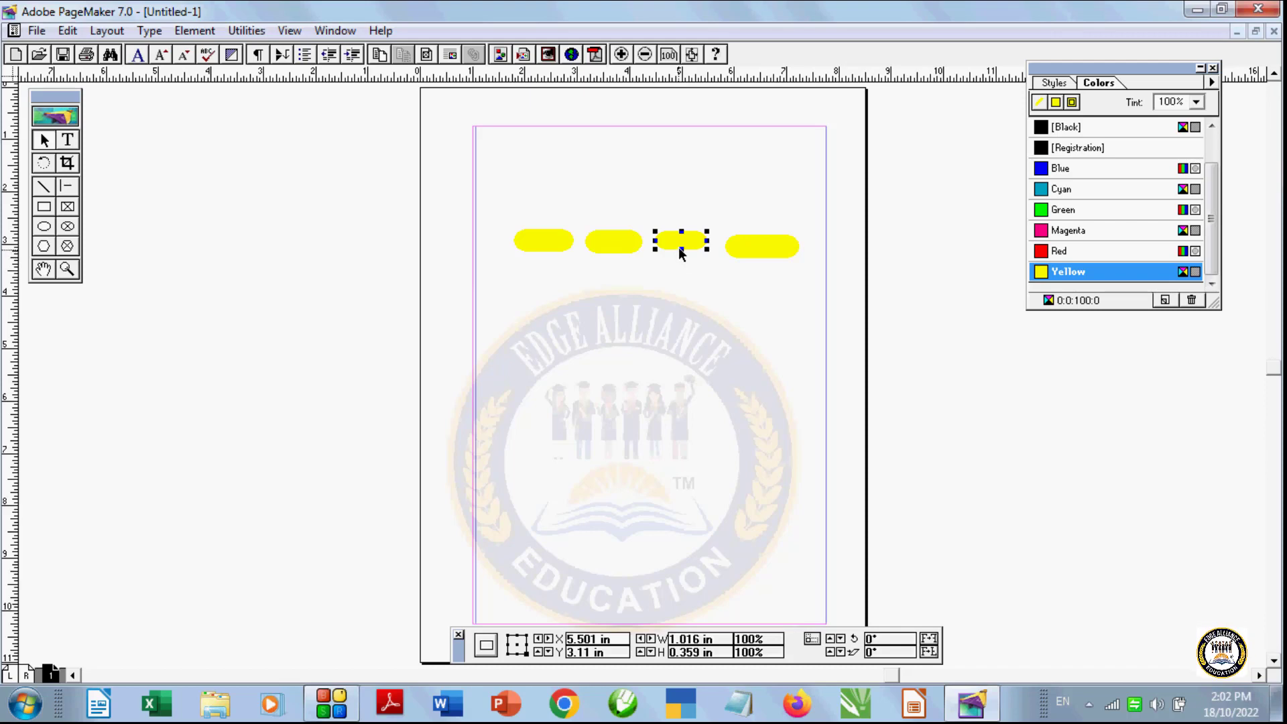
{"action": "left_click_drag", "start_coordinate": [680, 250], "coordinate": [681, 256]}
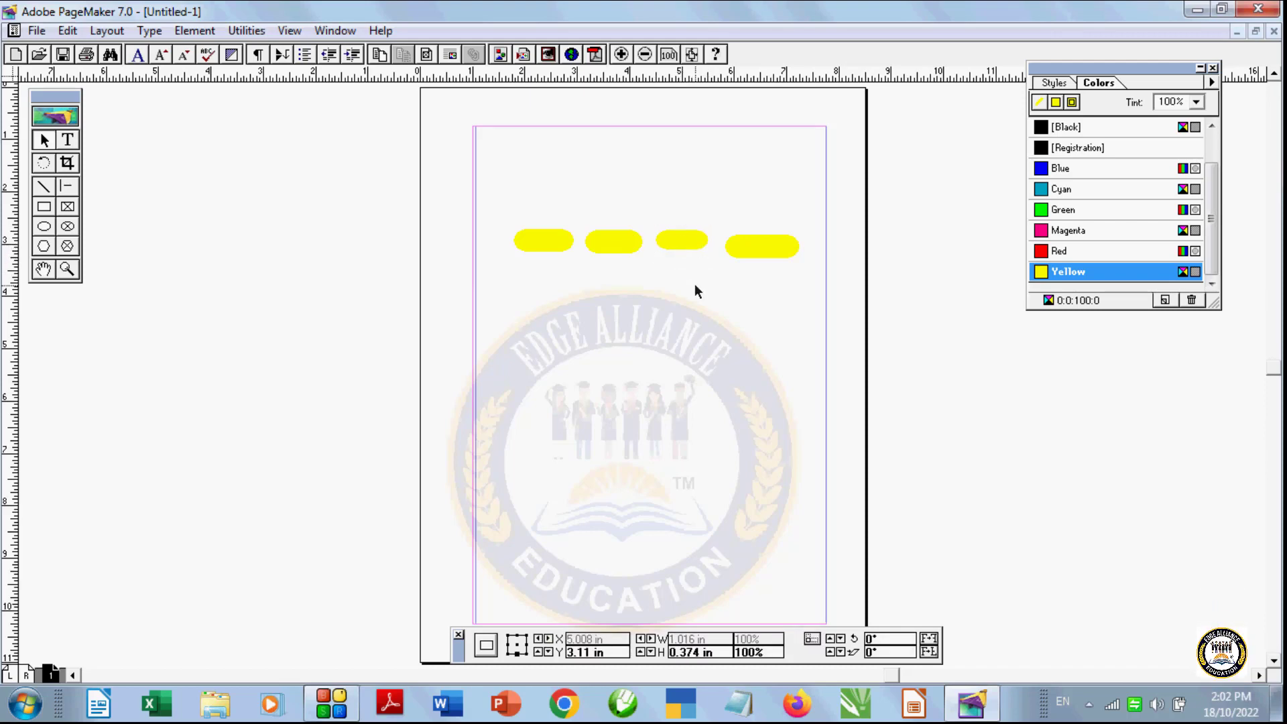
{"action": "left_click_drag", "start_coordinate": [754, 252], "coordinate": [760, 247]}
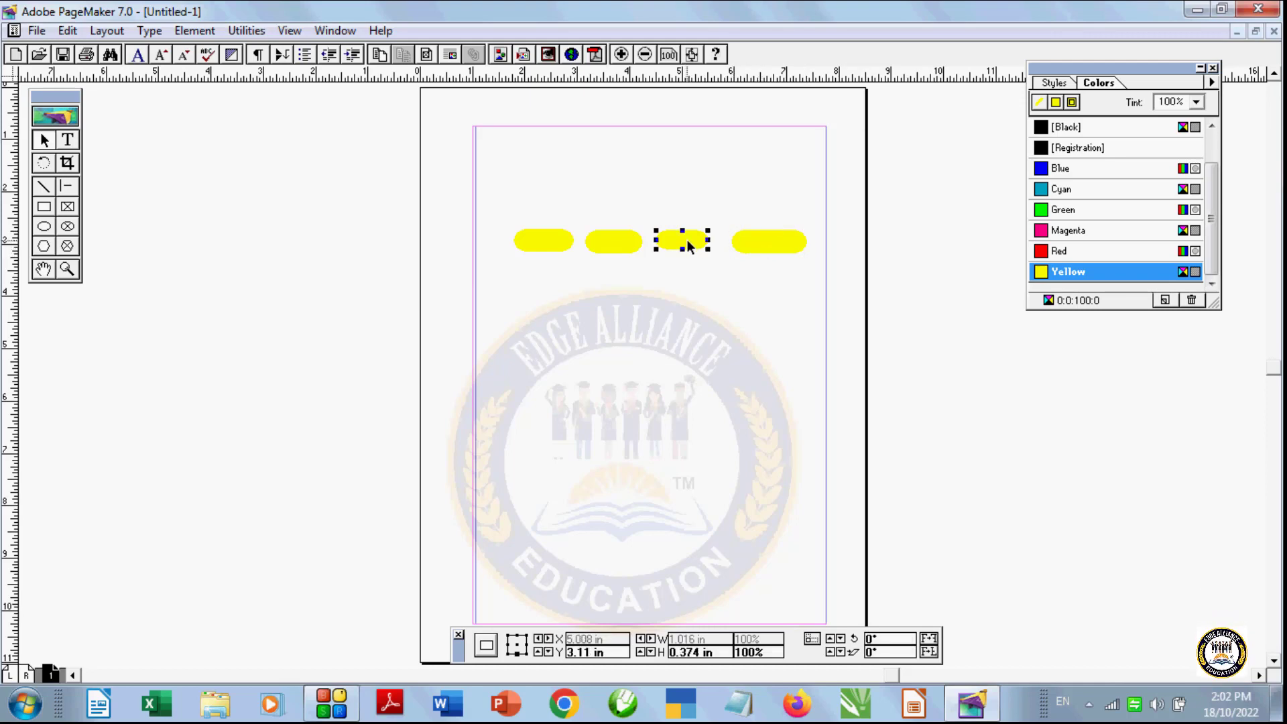
{"action": "left_click", "coordinate": [753, 467]}
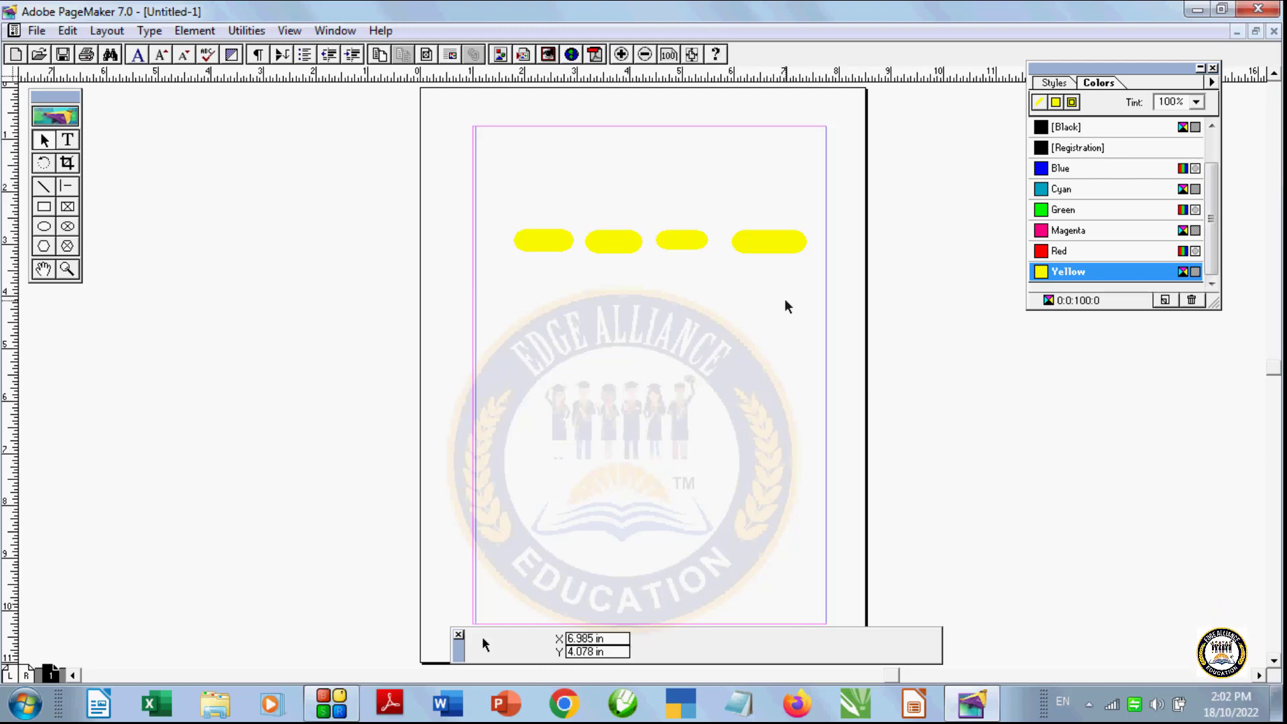
Step: Group all four yellow rounded rectangles and move the group up near the page's top margin
{"action": "left_click", "coordinate": [560, 244]}
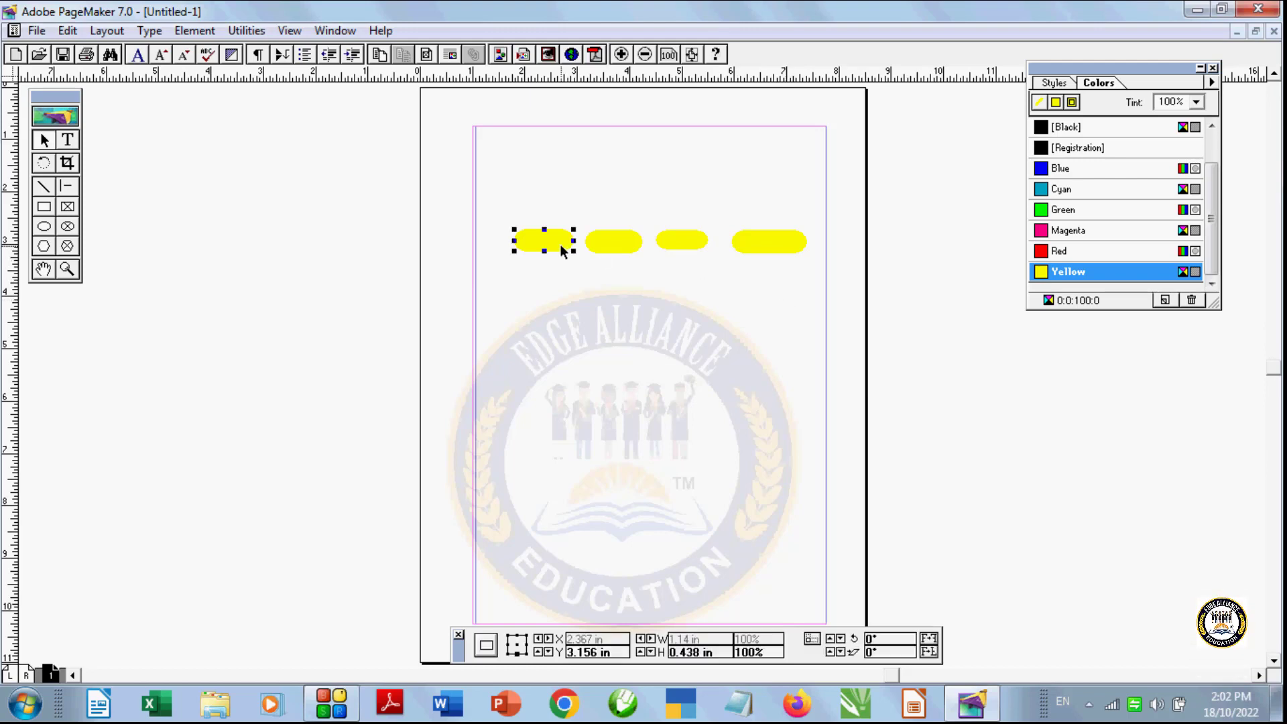
{"action": "left_click", "coordinate": [606, 240], "text": "shift"}
{"action": "left_click", "coordinate": [676, 244], "text": "shift"}
{"action": "left_click", "coordinate": [758, 243], "text": "shift"}
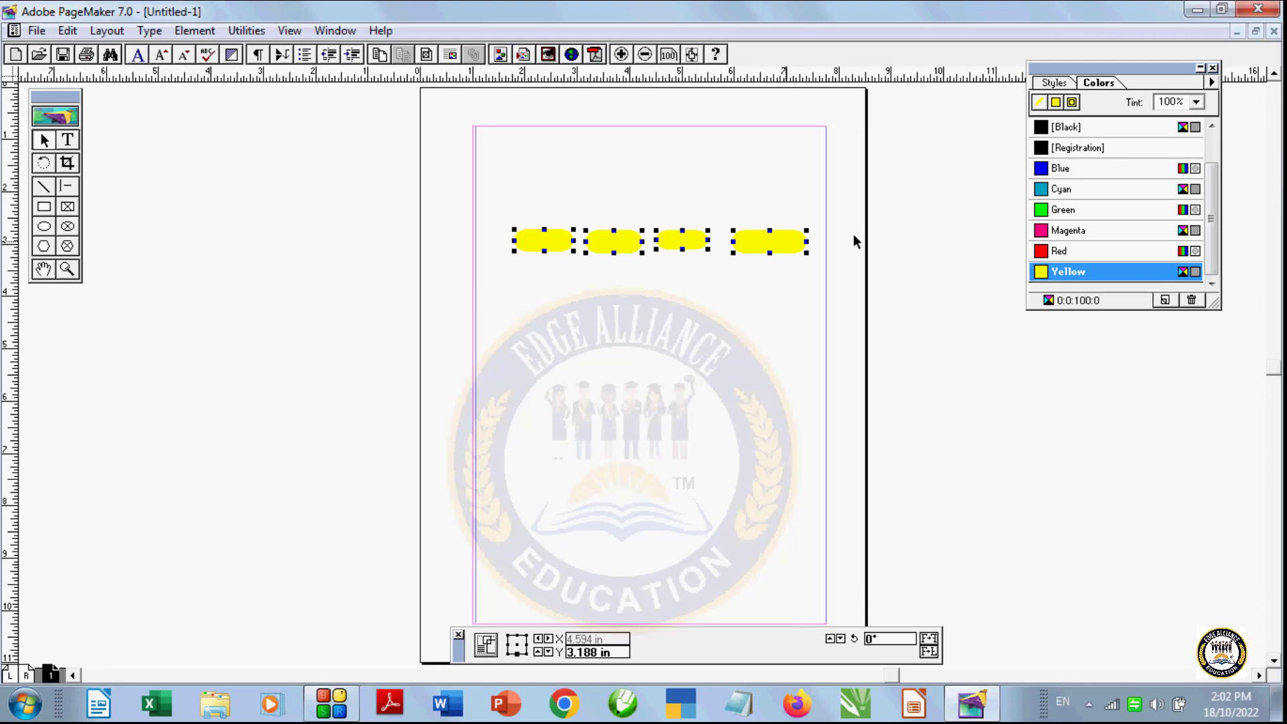
{"action": "left_click", "coordinate": [194, 30]}
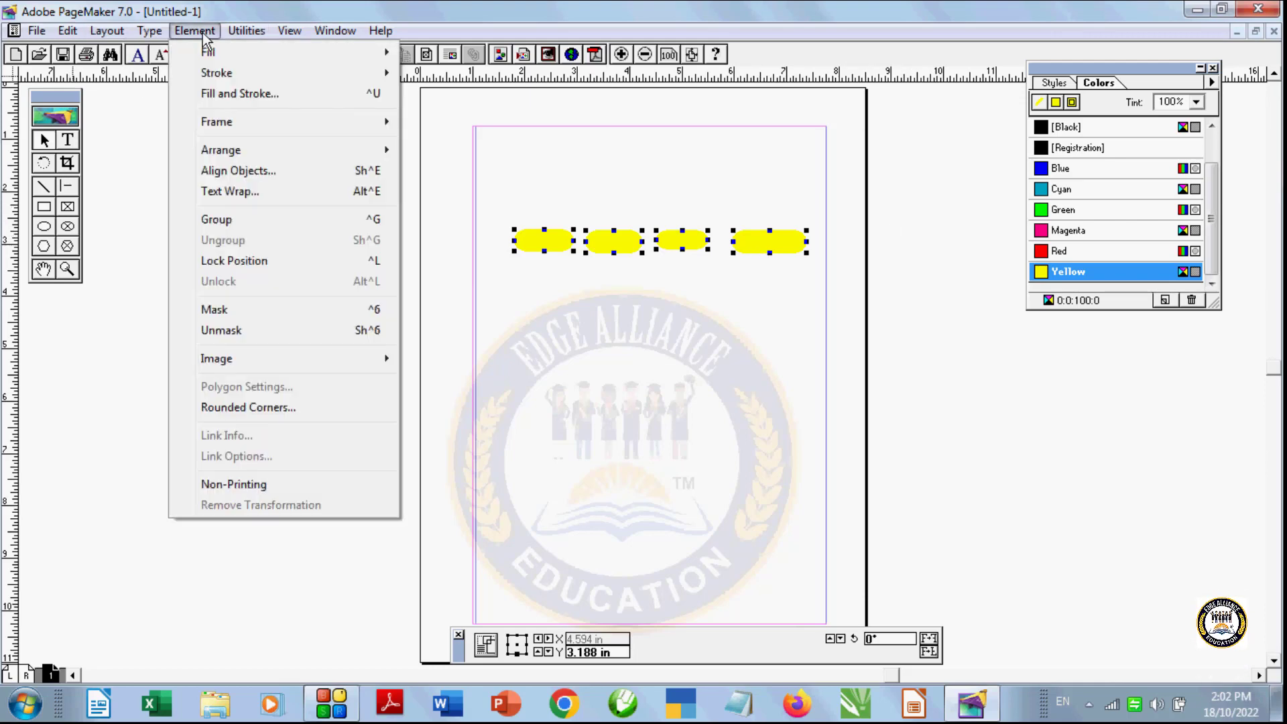
{"action": "left_click", "coordinate": [234, 219]}
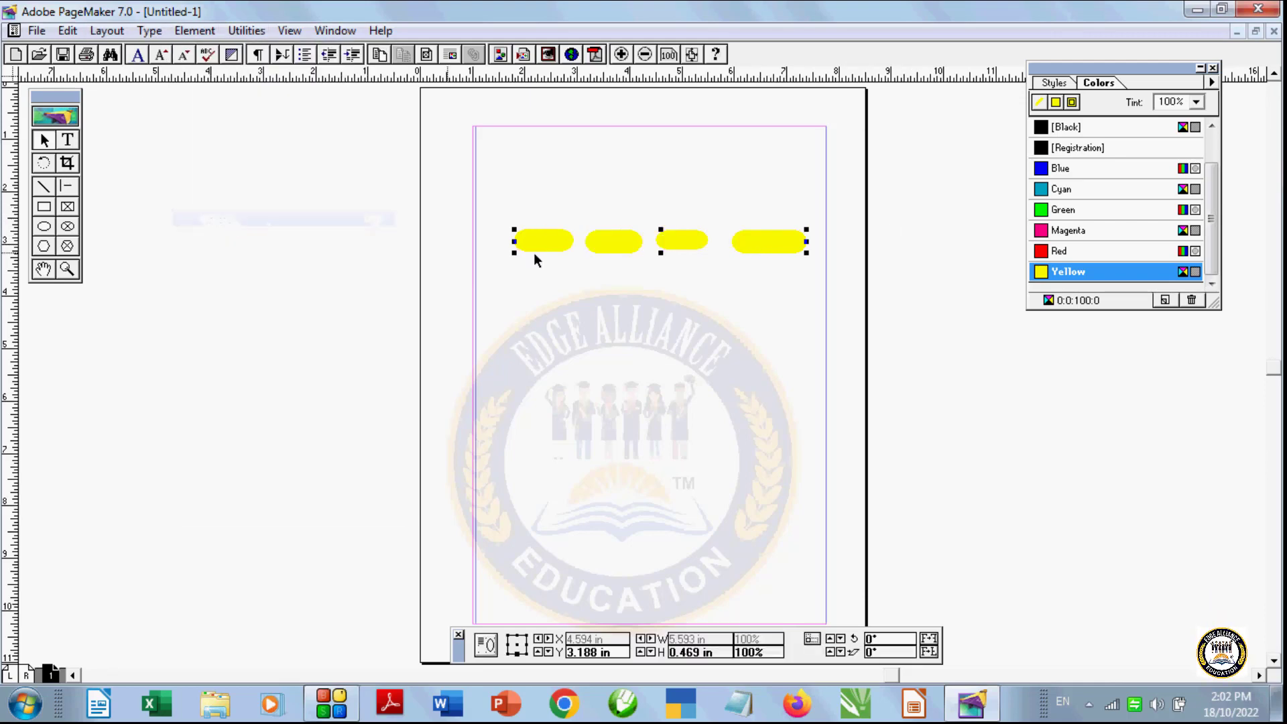
{"action": "left_click_drag", "start_coordinate": [655, 240], "coordinate": [701, 162]}
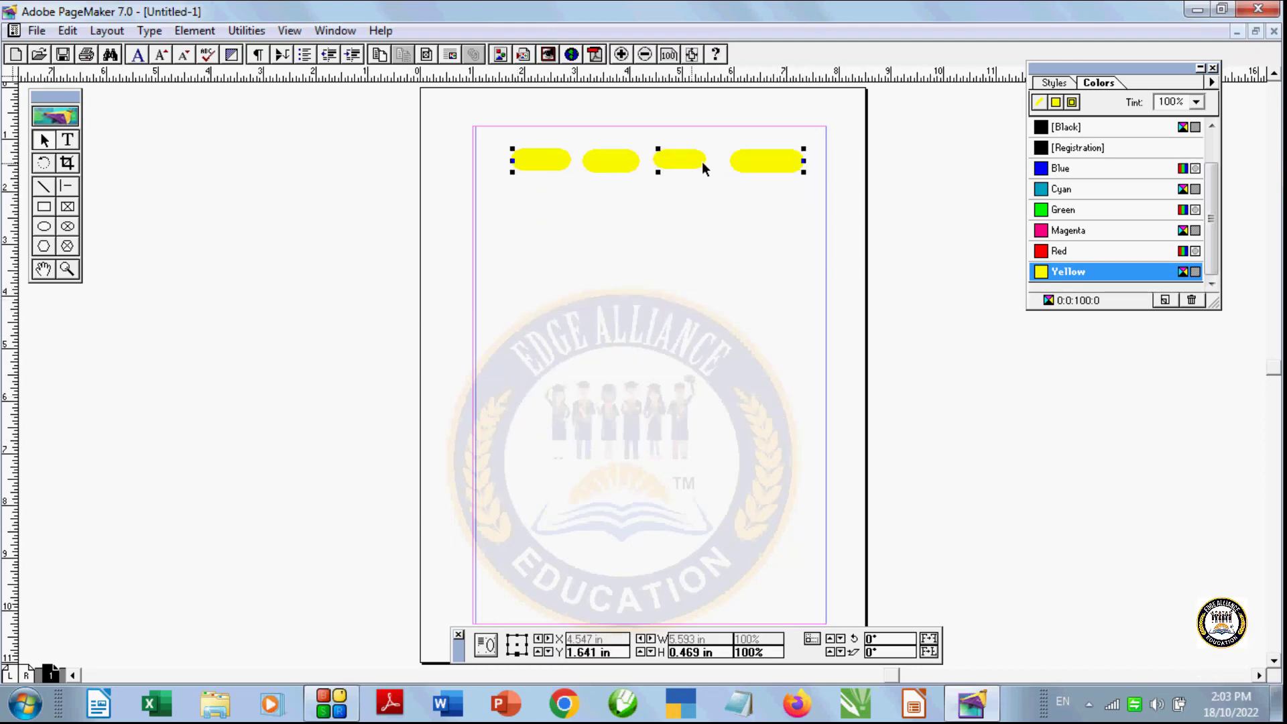
Step: Try magenta, red, yellow and green on the whole group, and finish with cyan
{"action": "left_click", "coordinate": [1068, 230]}
{"action": "left_click", "coordinate": [1063, 252]}
{"action": "left_click", "coordinate": [1066, 272]}
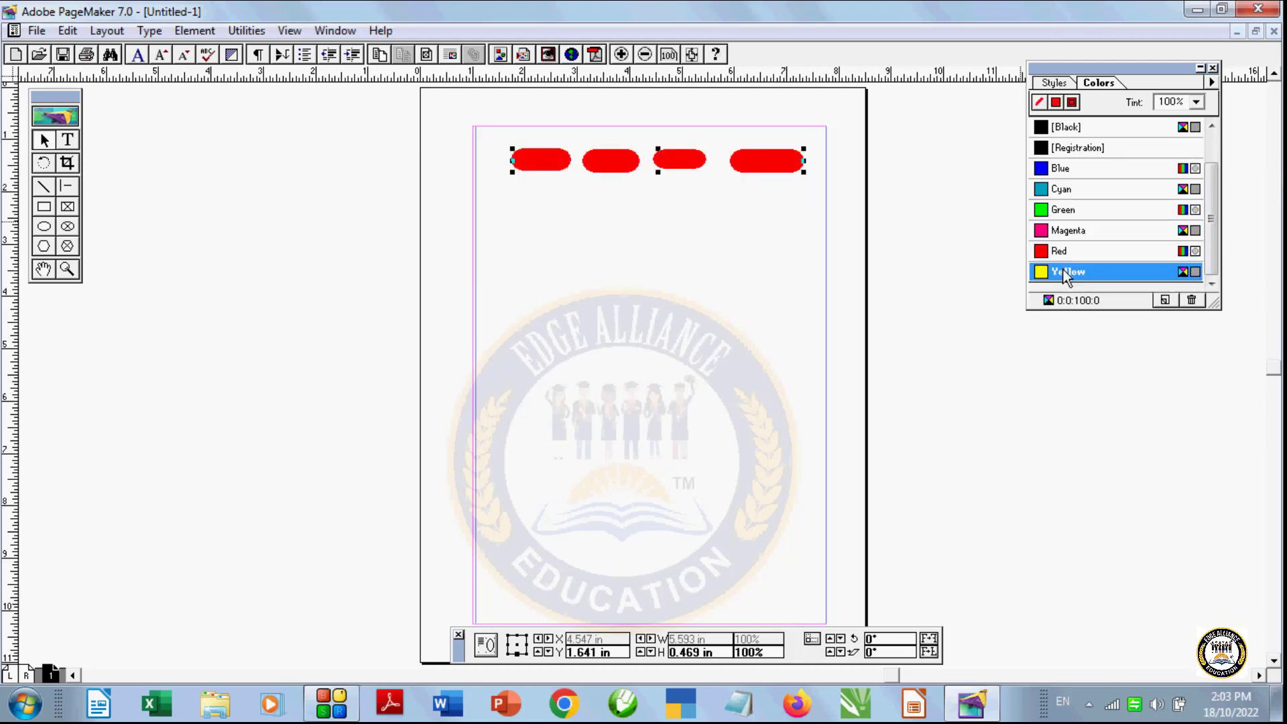
{"action": "left_click", "coordinate": [1067, 230]}
{"action": "left_click", "coordinate": [1057, 210]}
{"action": "left_click", "coordinate": [1056, 188]}
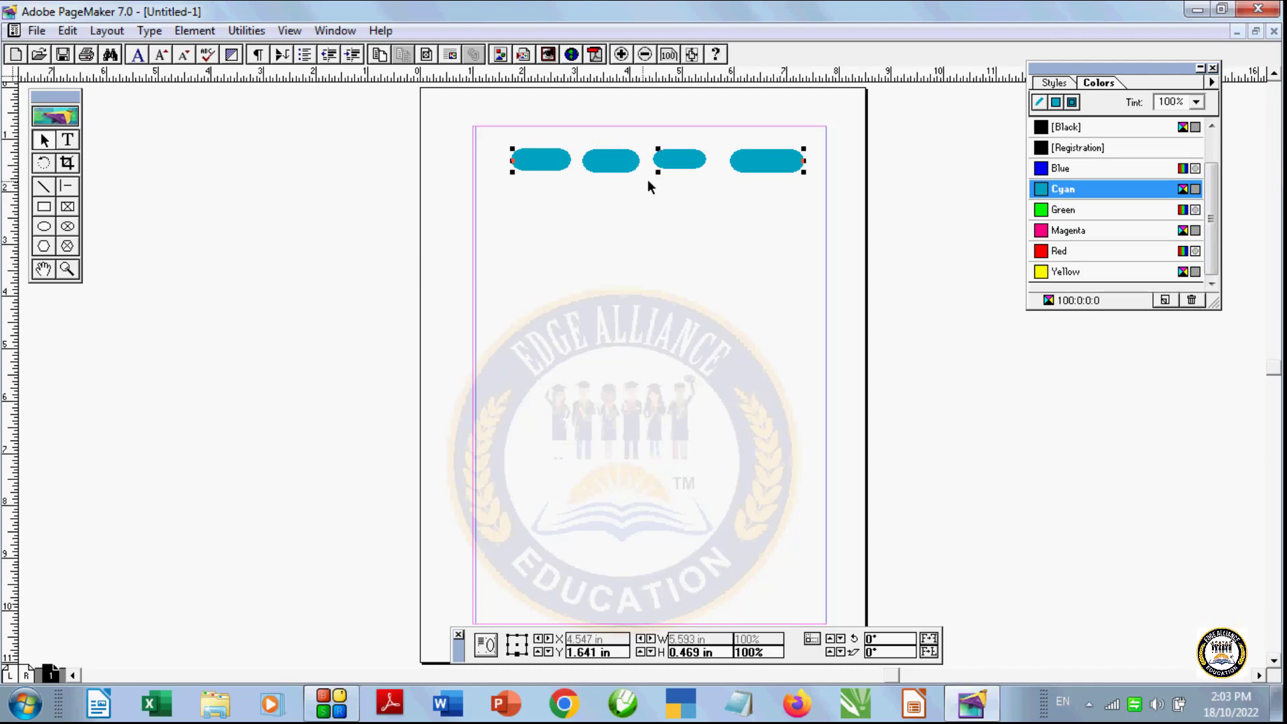
Step: Ungroup the four cyan shapes and color them all green while they are still selected
{"action": "left_click", "coordinate": [164, 30]}
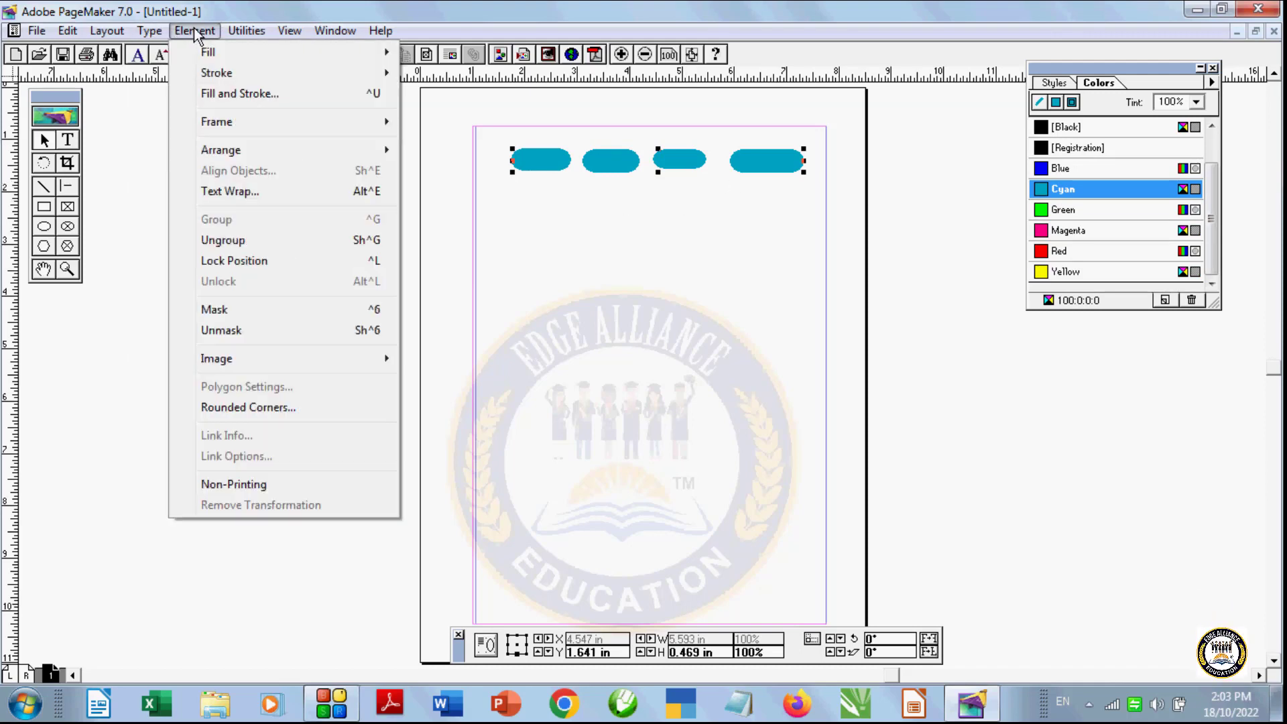
{"action": "left_click", "coordinate": [238, 240]}
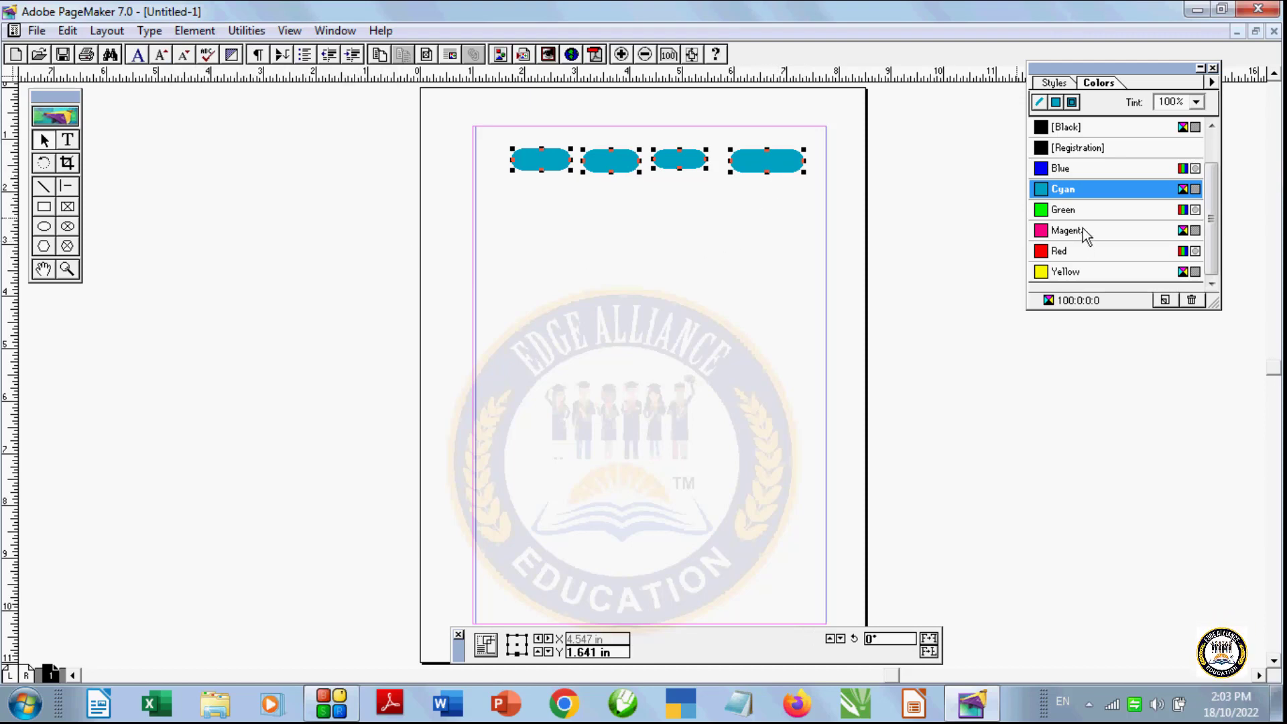
{"action": "left_click", "coordinate": [1072, 210]}
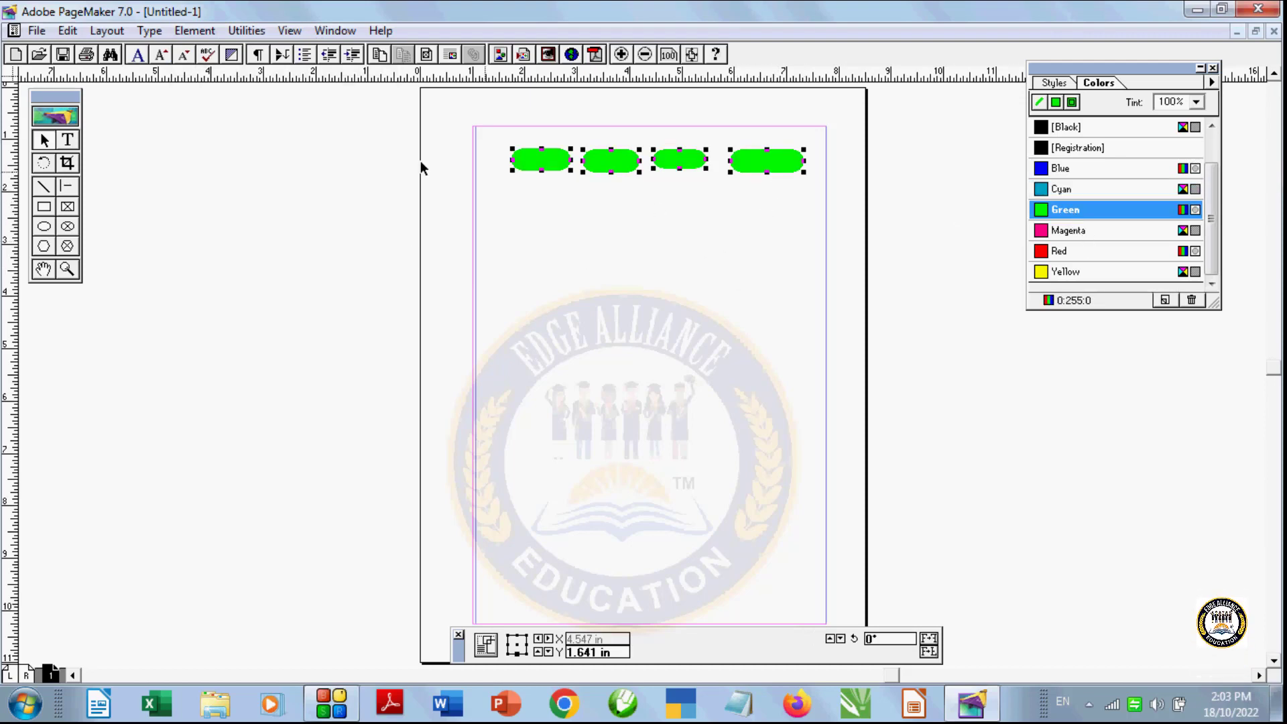
Step: Group the four green shapes again, ungroup them, and clear the selection
{"action": "left_click", "coordinate": [196, 32]}
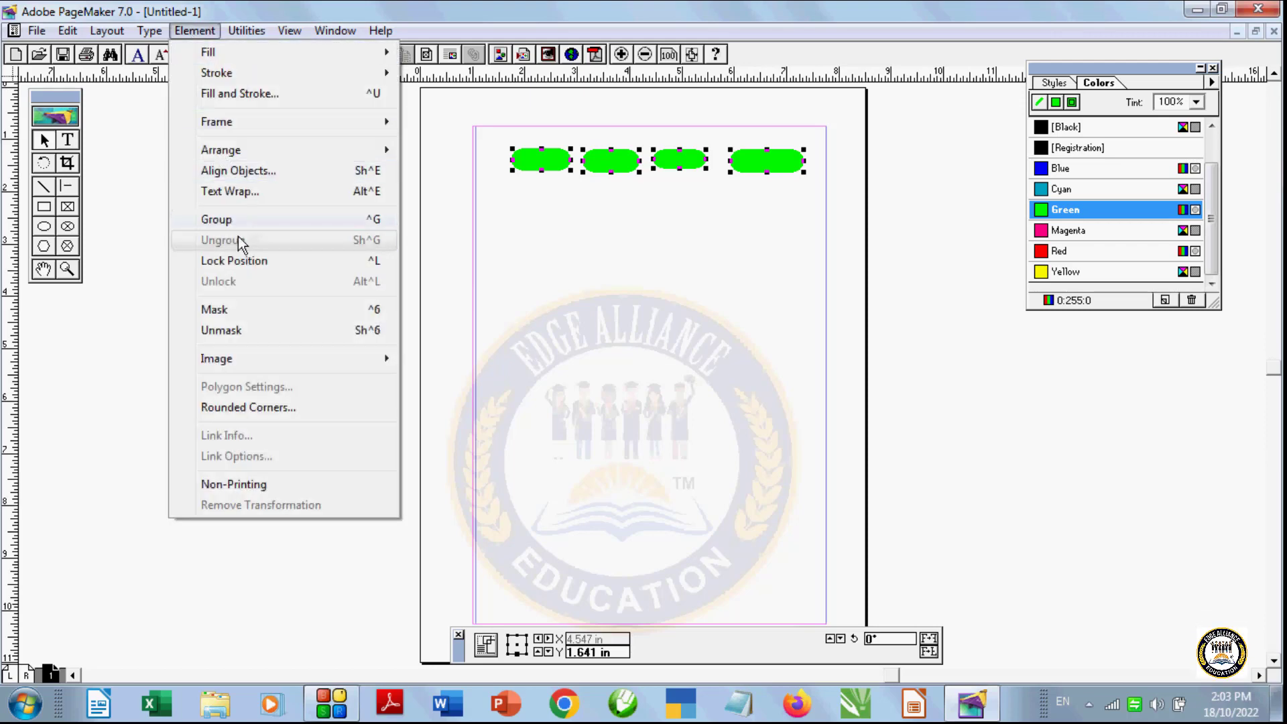
{"action": "left_click", "coordinate": [227, 218]}
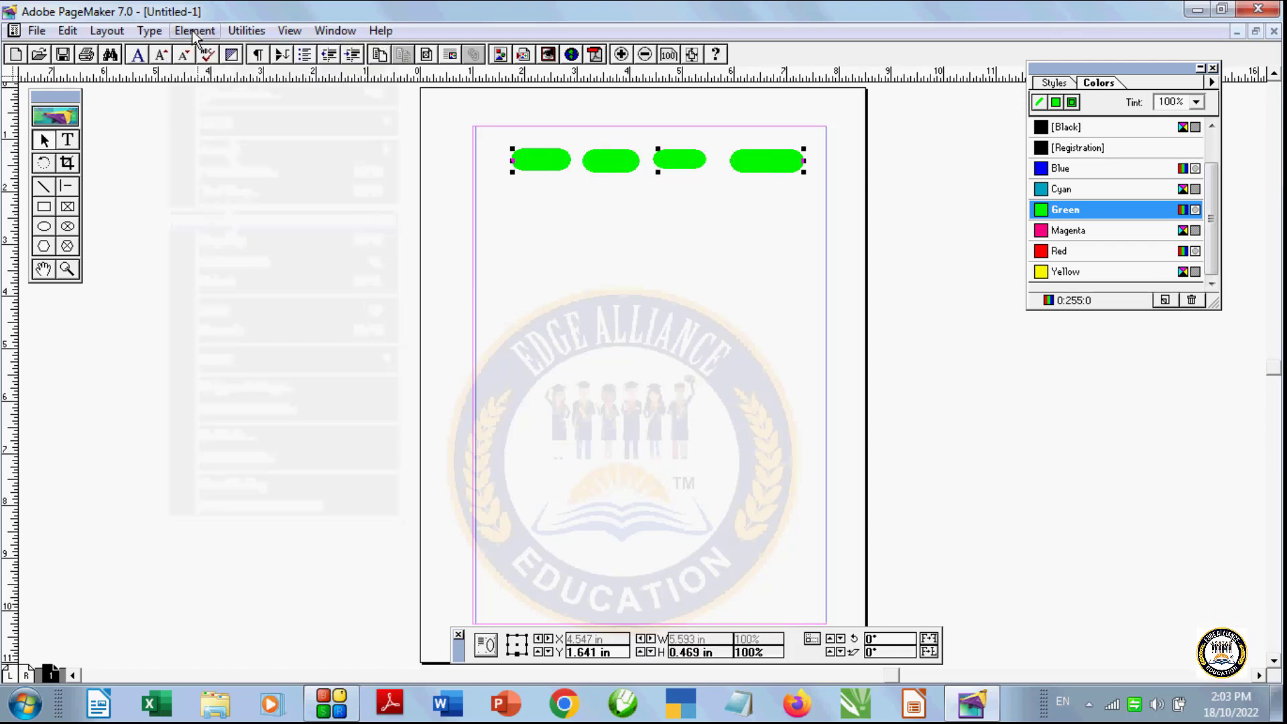
{"action": "left_click", "coordinate": [194, 32]}
{"action": "left_click", "coordinate": [233, 238]}
{"action": "left_click", "coordinate": [749, 342]}
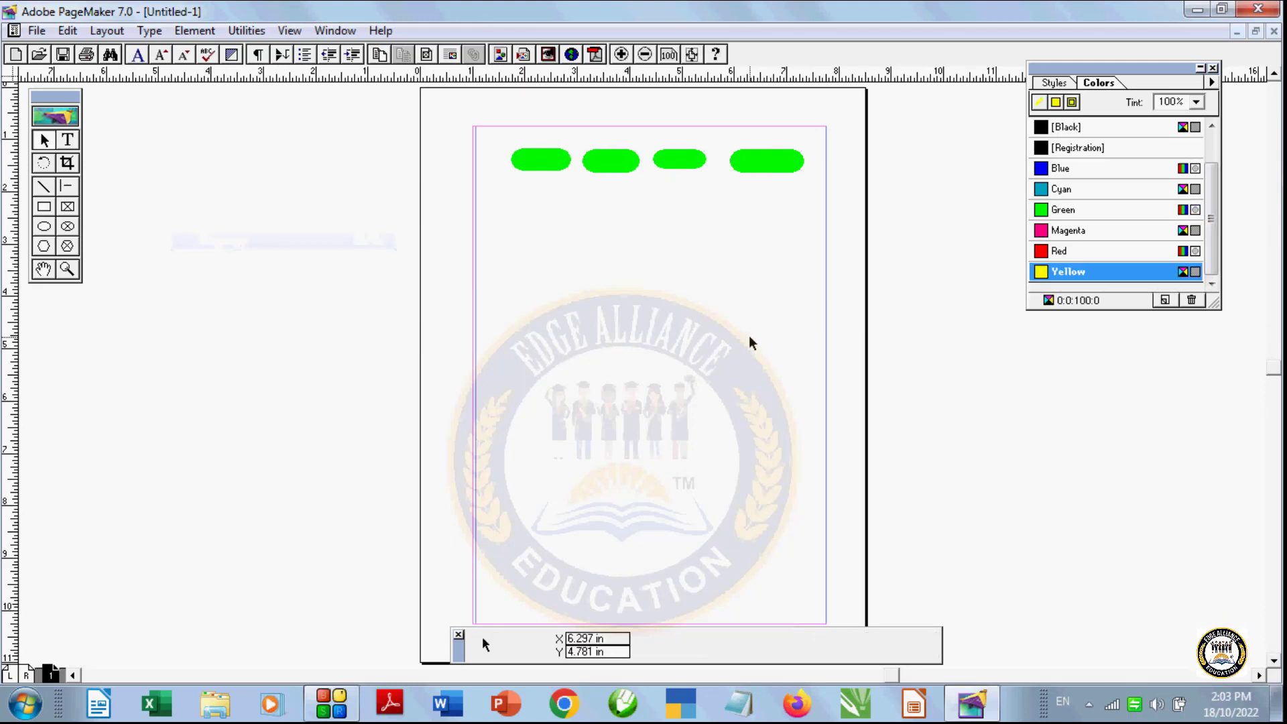
Step: Color the shapes individually: the fourth red, the third magenta and the second cyan, keeping the first green
{"action": "left_click", "coordinate": [761, 163]}
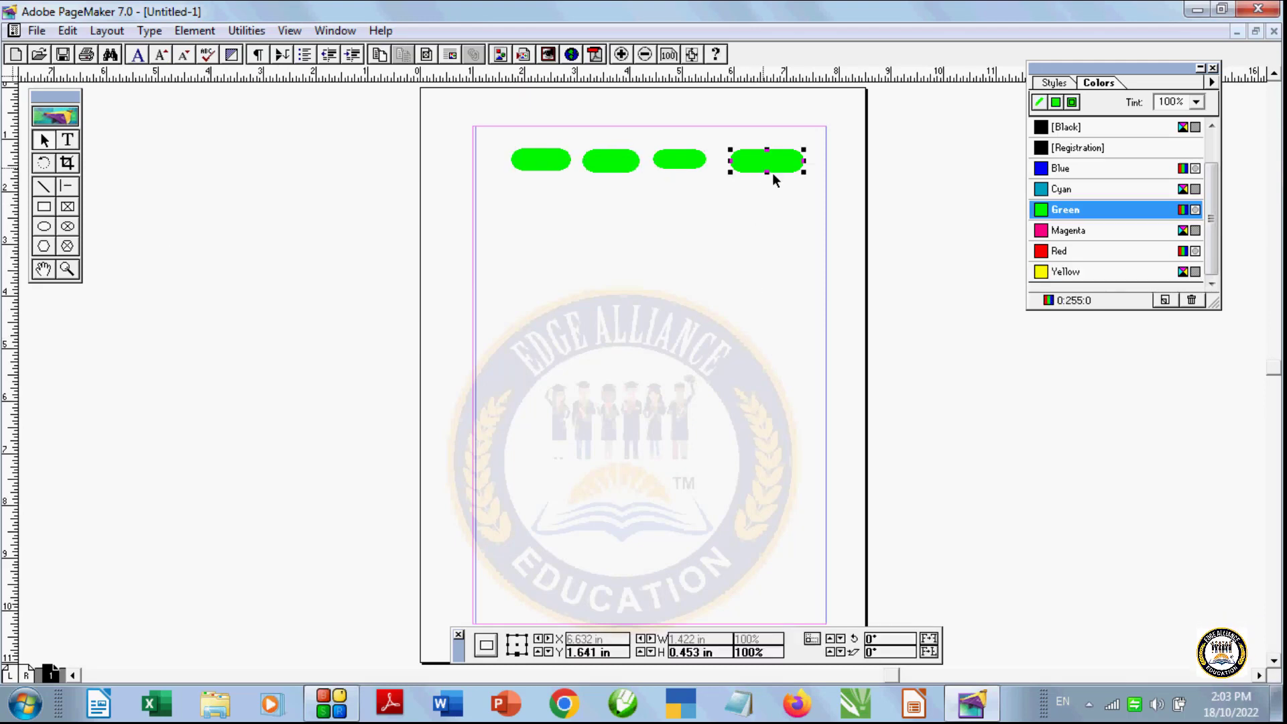
{"action": "left_click", "coordinate": [1095, 257]}
{"action": "left_click", "coordinate": [680, 165]}
{"action": "left_click", "coordinate": [1051, 228]}
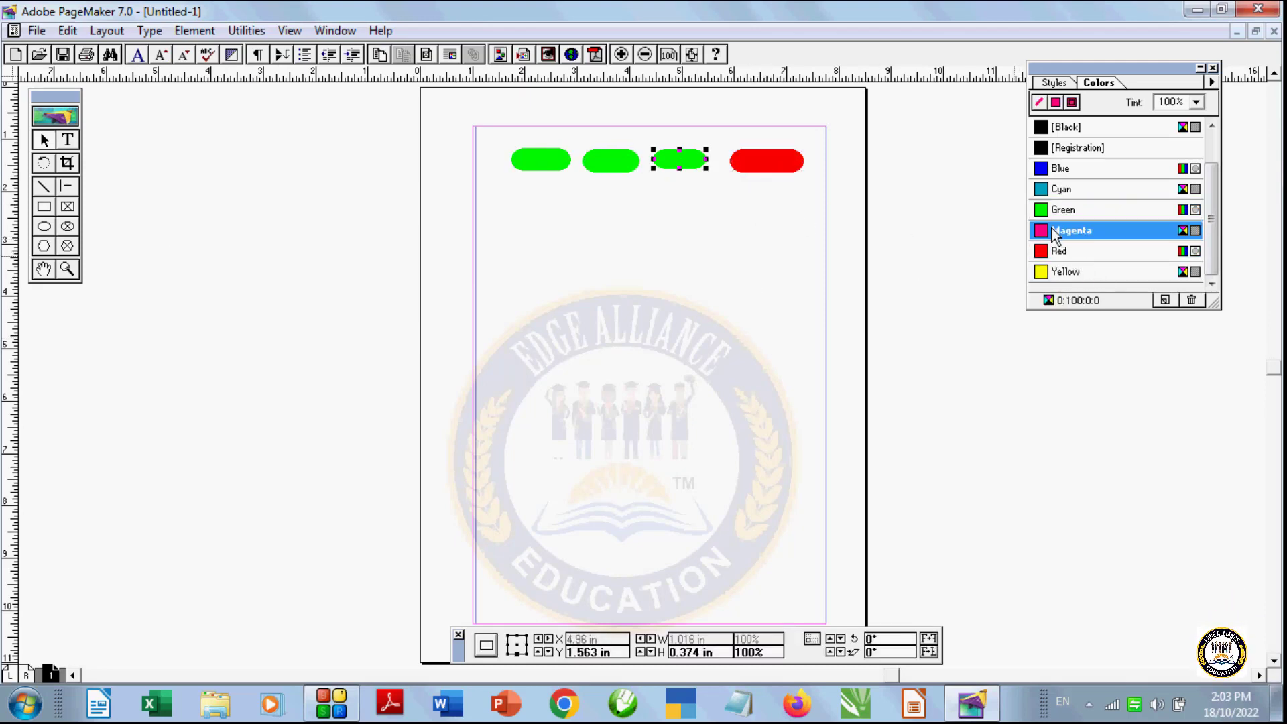
{"action": "left_click", "coordinate": [620, 166]}
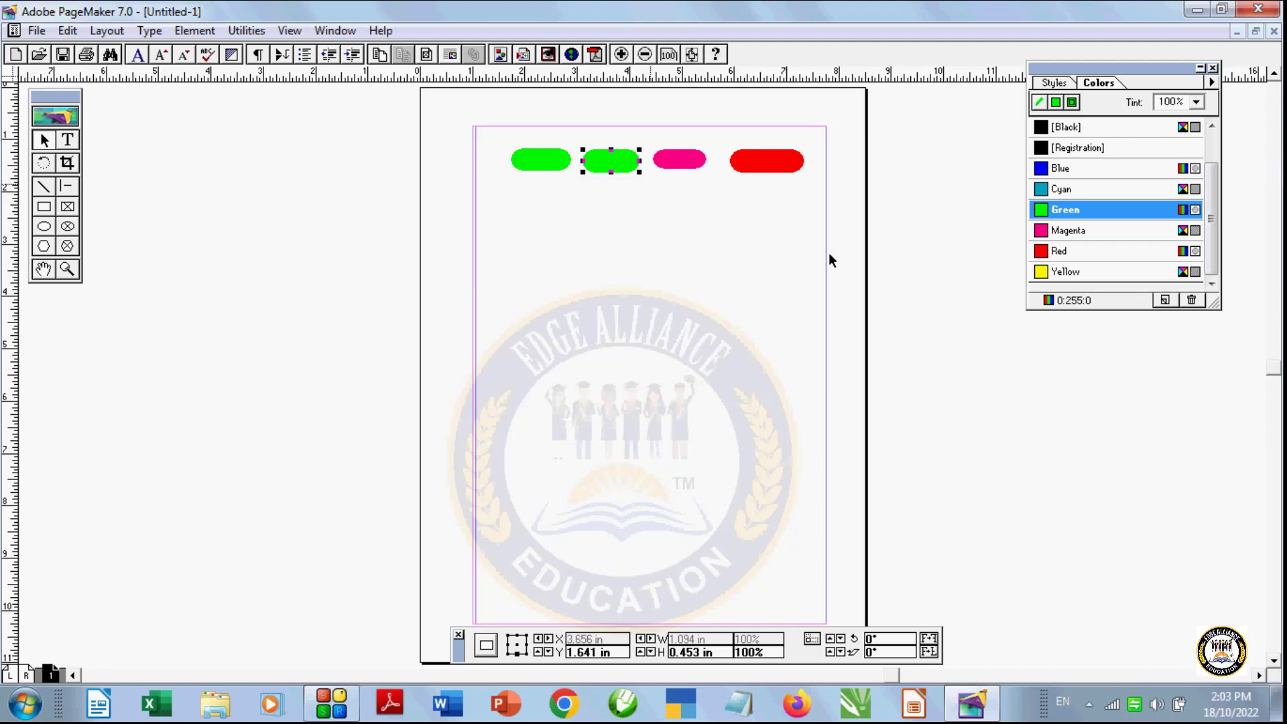
{"action": "left_click", "coordinate": [1056, 190]}
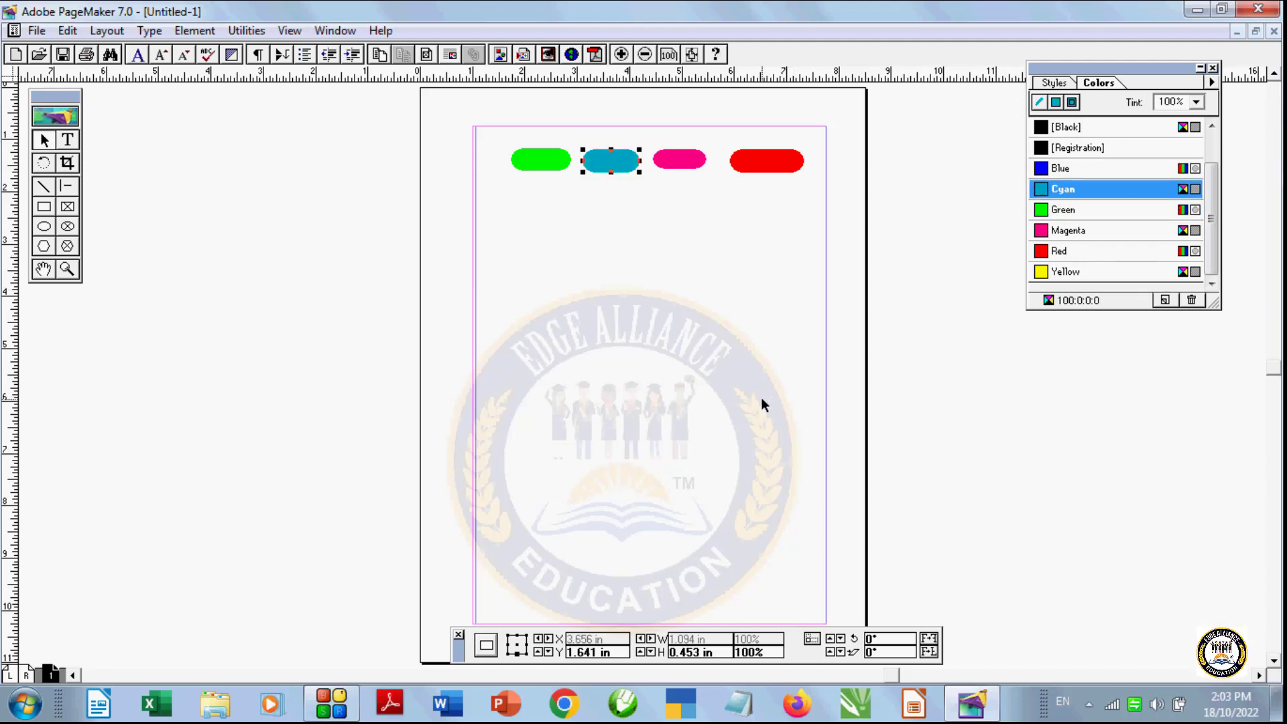
{"action": "left_click", "coordinate": [690, 418]}
{"action": "left_click", "coordinate": [530, 159]}
{"action": "left_click", "coordinate": [555, 244]}
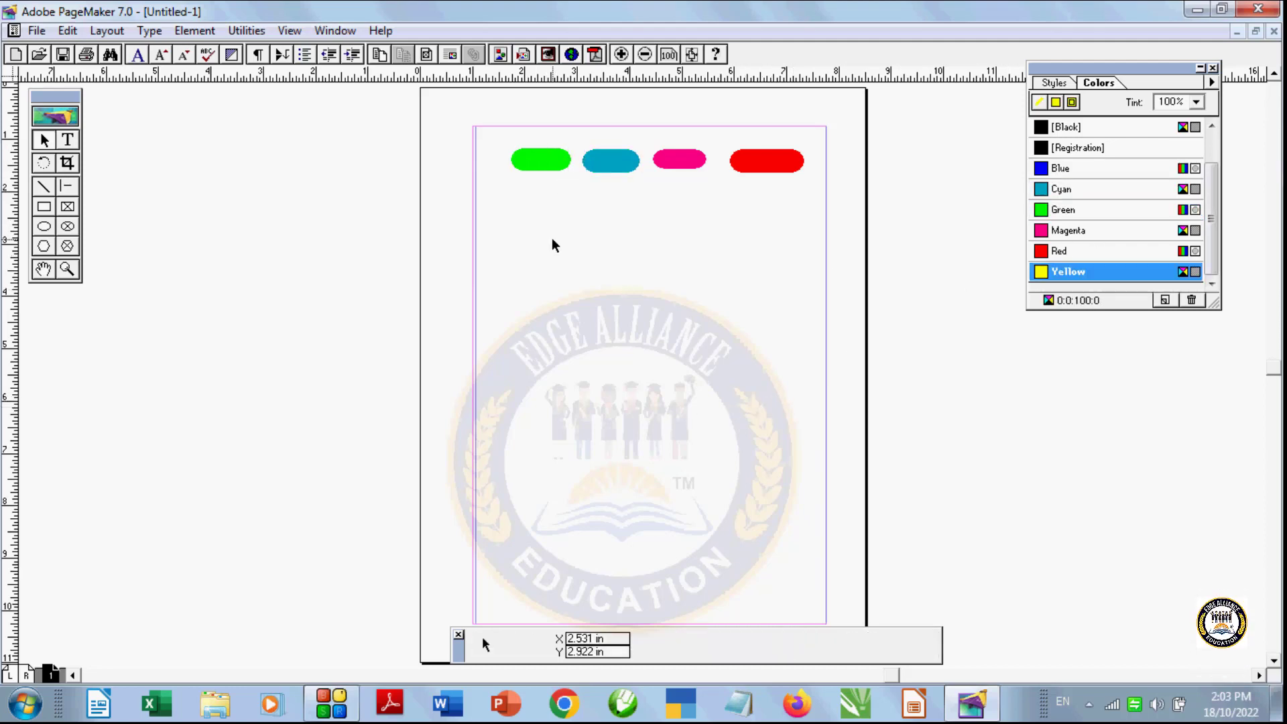
Step: Group the four differently colored shapes and move the group down to about 3.2 in on the vertical ruler
{"action": "left_click_drag", "start_coordinate": [506, 140], "coordinate": [814, 197]}
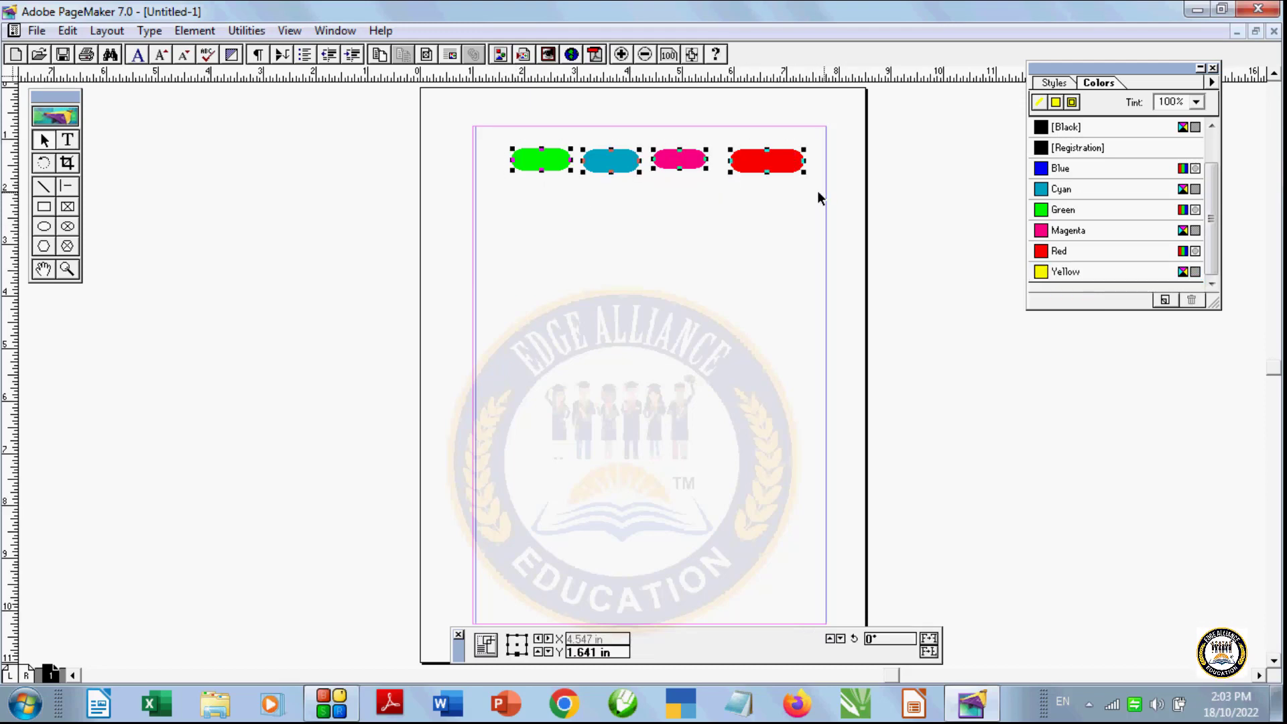
{"action": "left_click", "coordinate": [195, 30]}
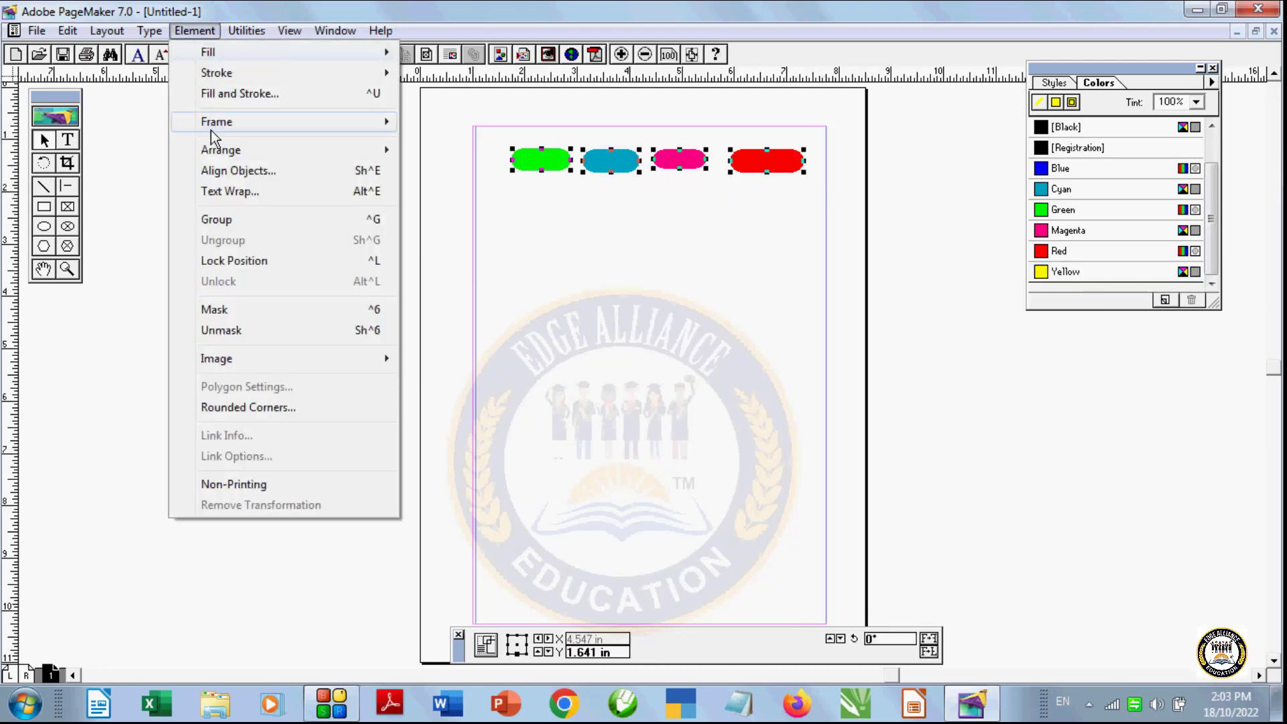
{"action": "mouse_move", "coordinate": [212, 138]}
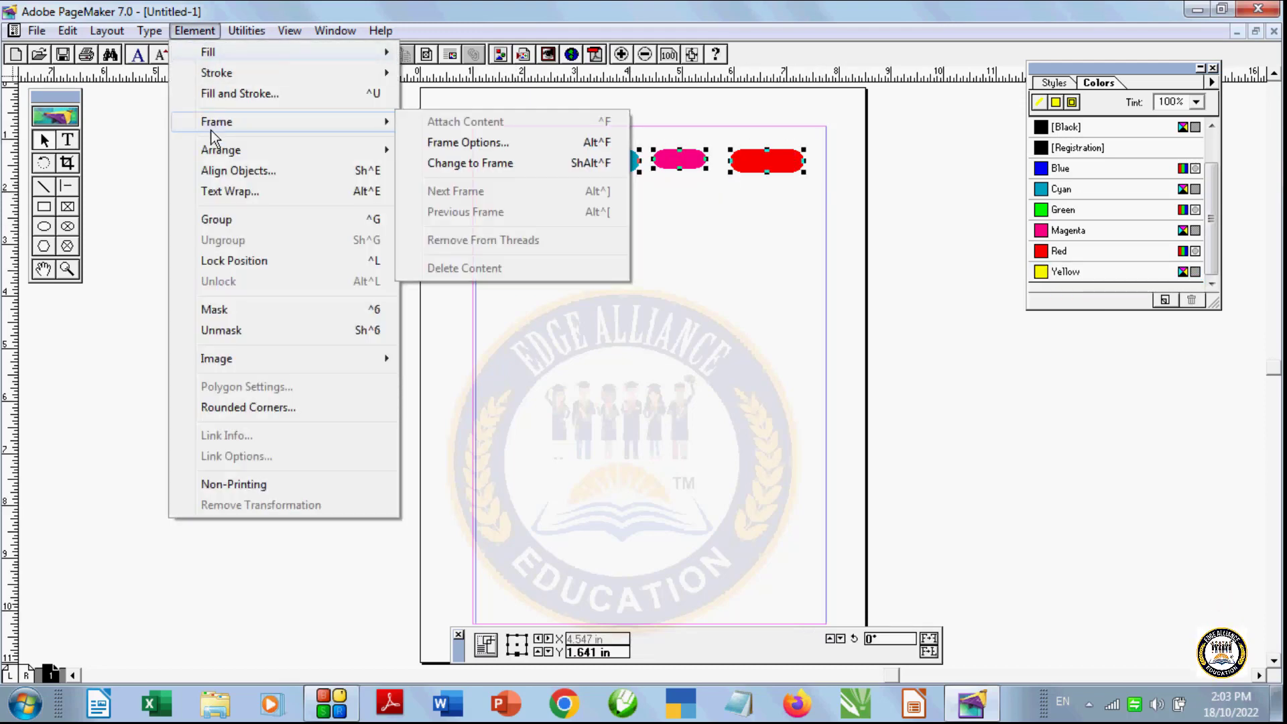
{"action": "left_click", "coordinate": [232, 219]}
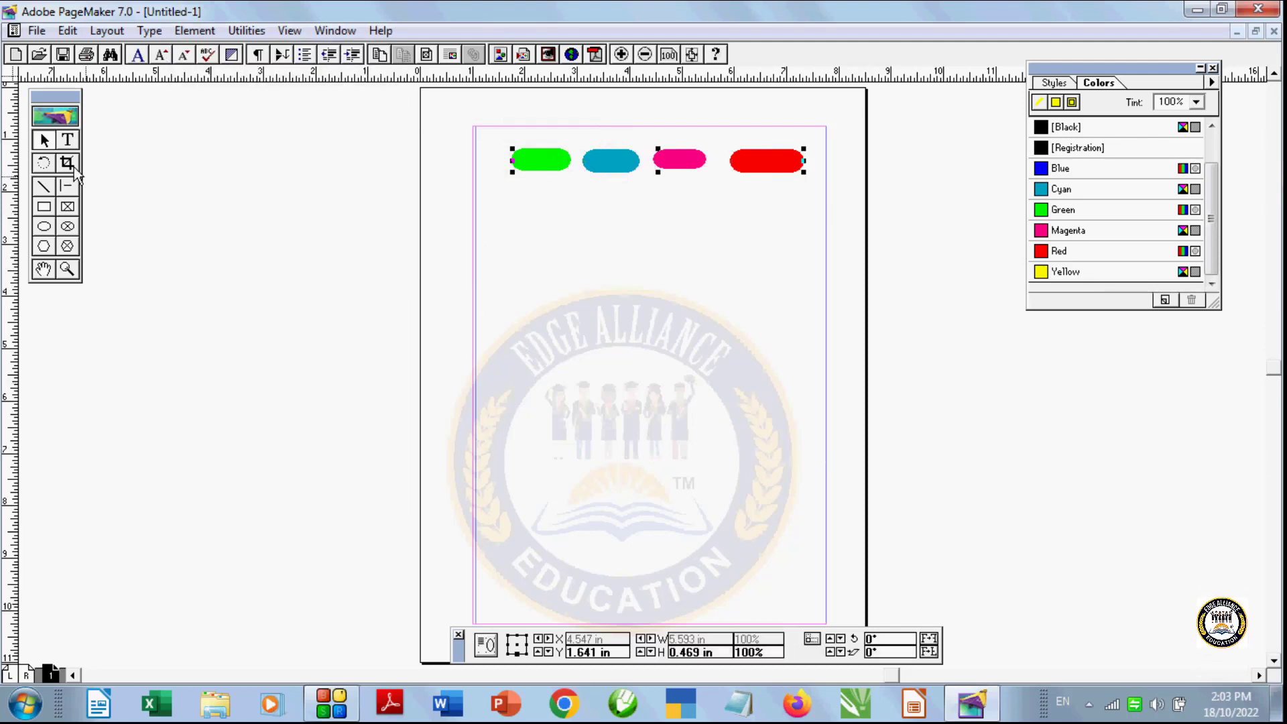
{"action": "left_click_drag", "start_coordinate": [672, 160], "coordinate": [686, 242]}
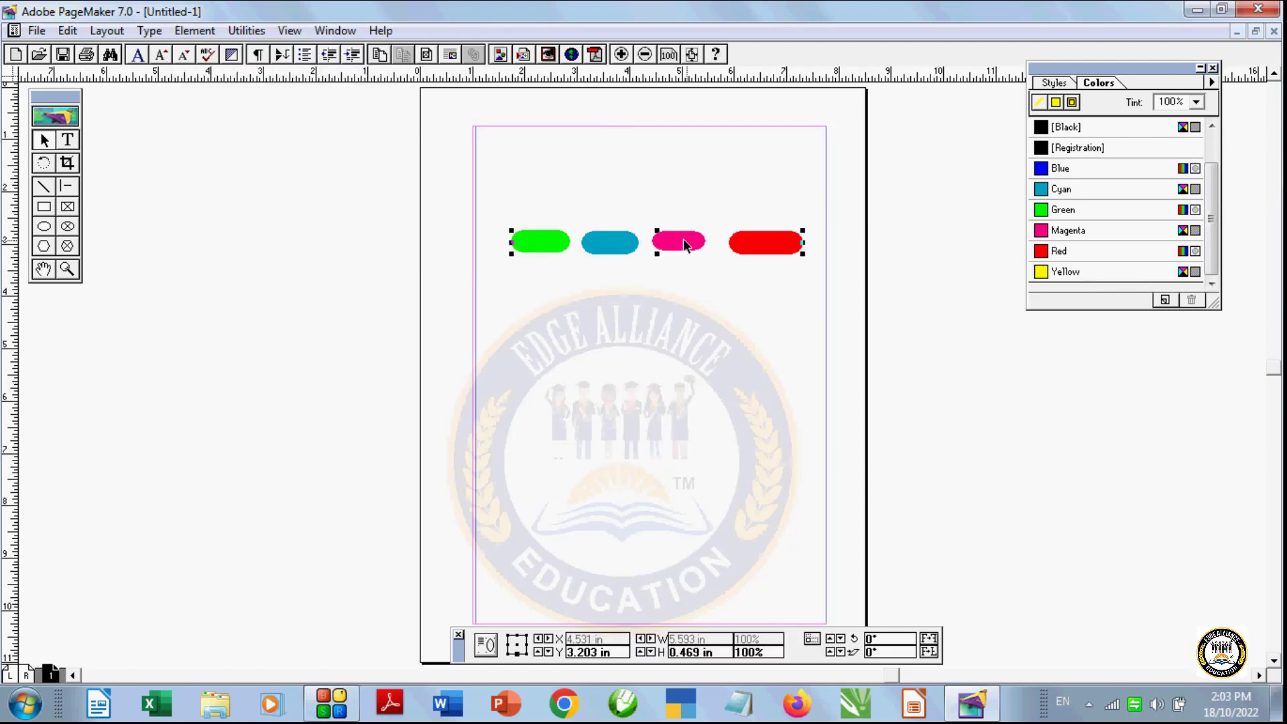
Step: Recolor the group through yellow, red, cyan, magenta, blue and Registration, ending with green
{"action": "left_click", "coordinate": [1072, 271]}
{"action": "left_click", "coordinate": [1059, 250]}
{"action": "left_click", "coordinate": [1061, 189]}
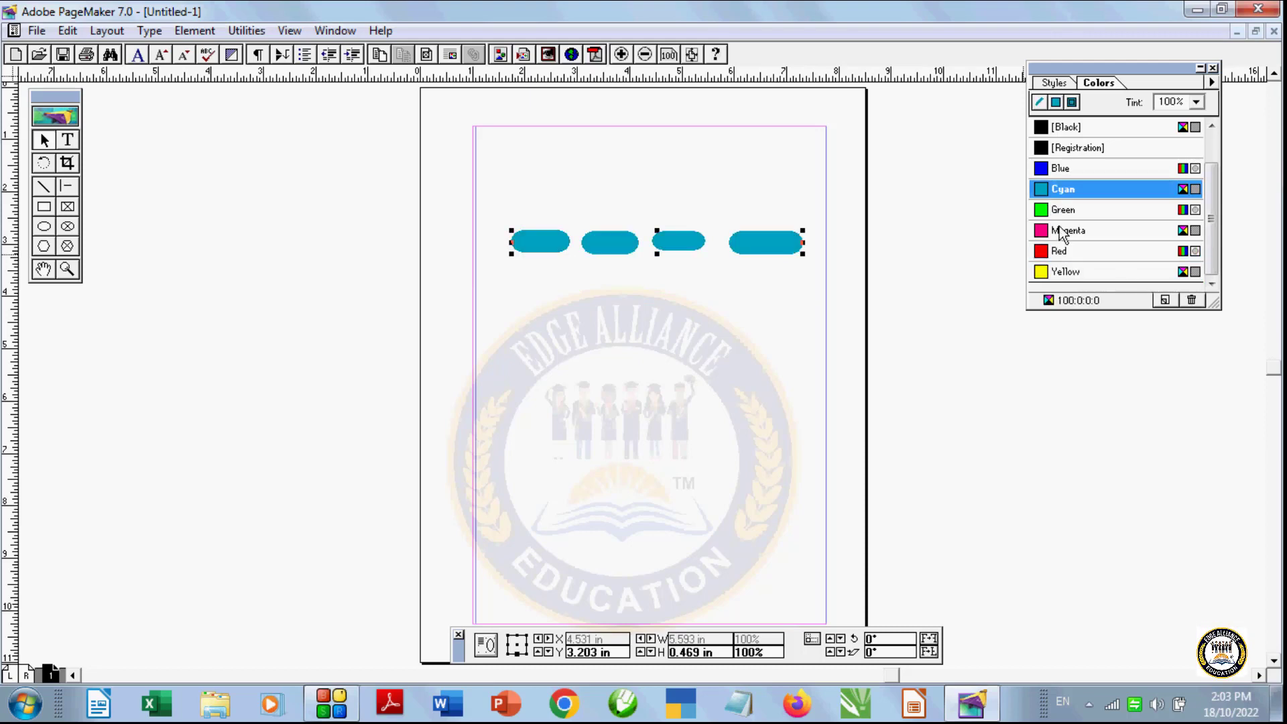
{"action": "left_click", "coordinate": [1065, 230]}
{"action": "left_click", "coordinate": [1053, 169]}
{"action": "left_click", "coordinate": [1059, 148]}
{"action": "left_click", "coordinate": [1065, 210]}
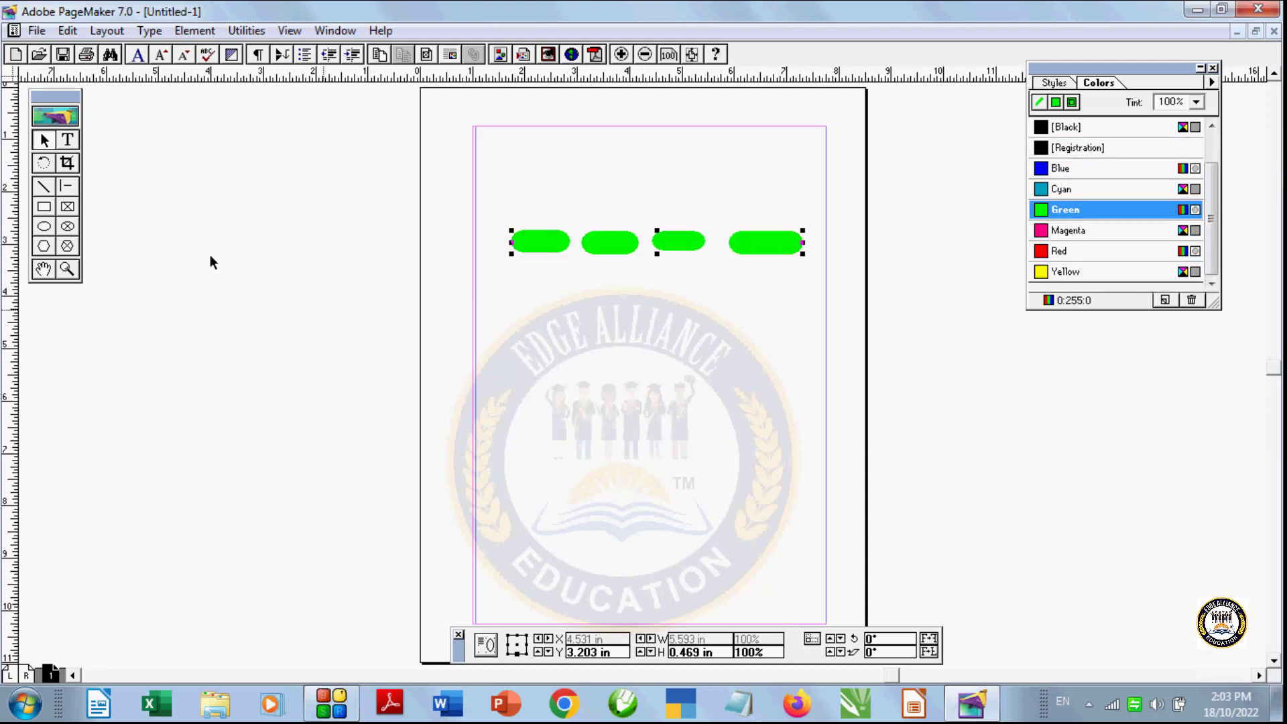
Step: Delete the green group from the page and review the Lock Position and Unlock commands
{"action": "key", "text": "Delete"}
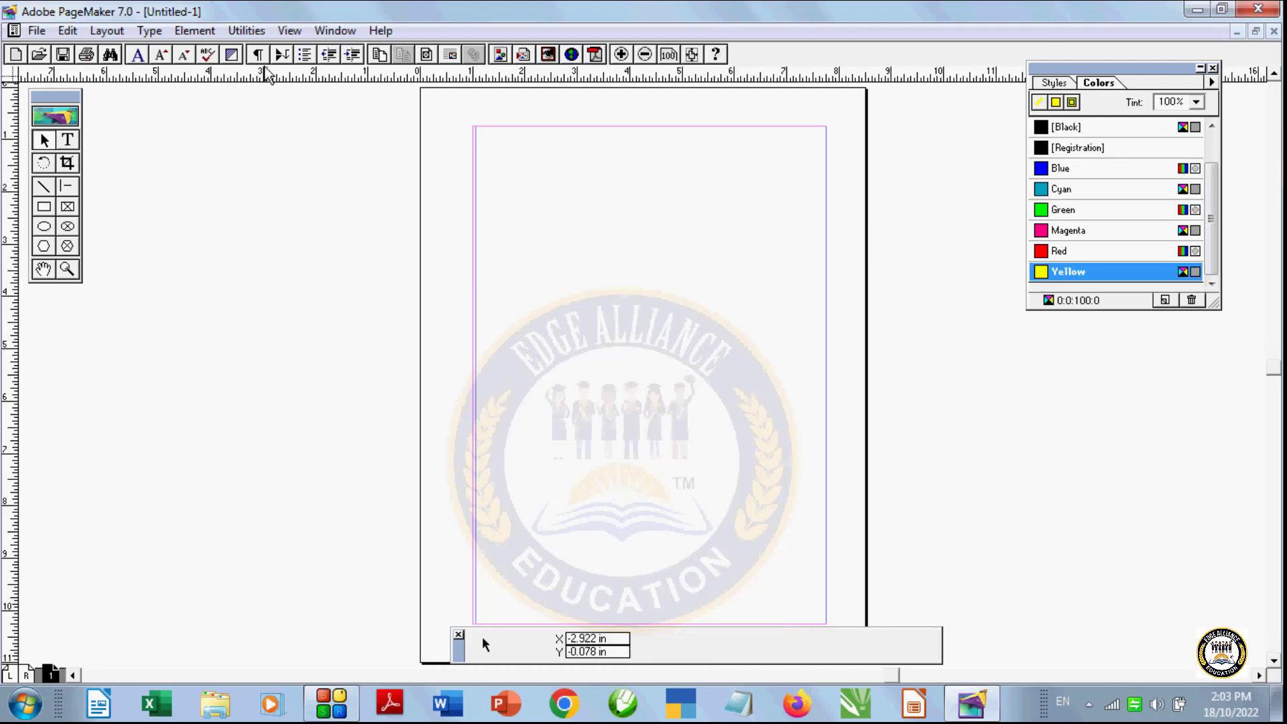
{"action": "left_click", "coordinate": [247, 30]}
{"action": "mouse_move", "coordinate": [194, 31]}
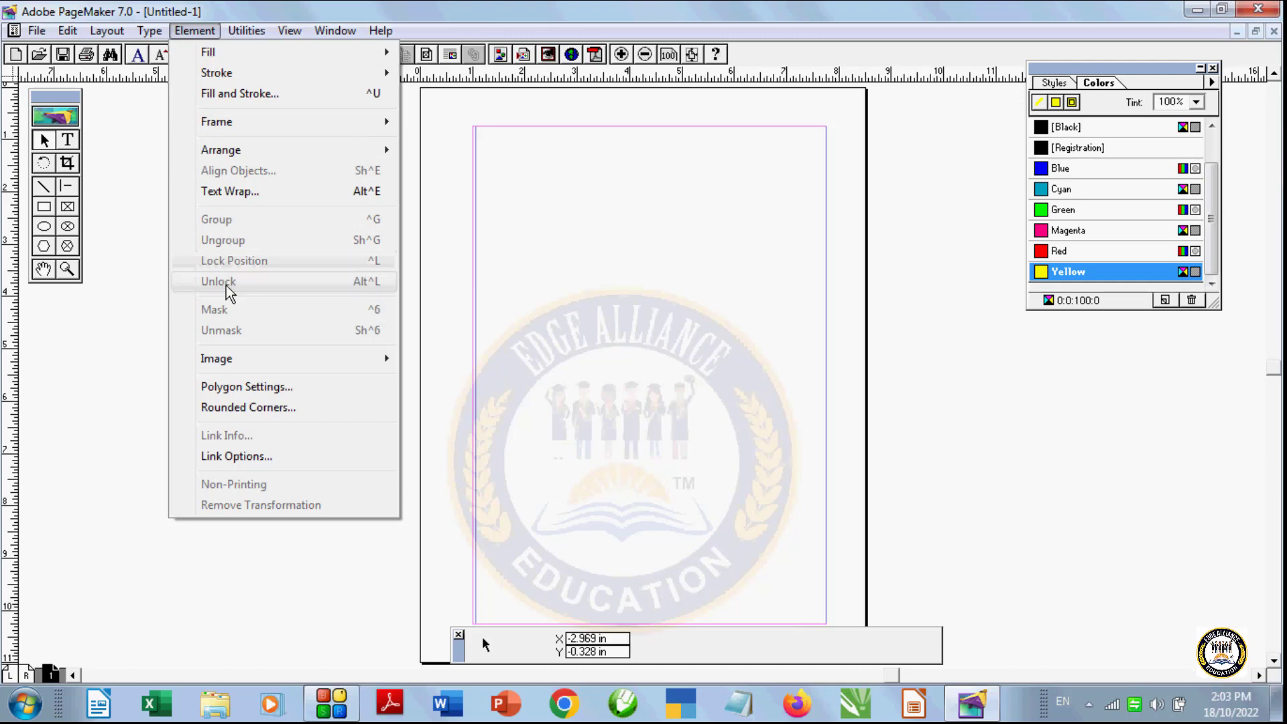
{"action": "left_click", "coordinate": [127, 284]}
Step: Draw a nearly circular ellipse in the page's upper-left area and color it magenta
{"action": "left_click", "coordinate": [45, 206]}
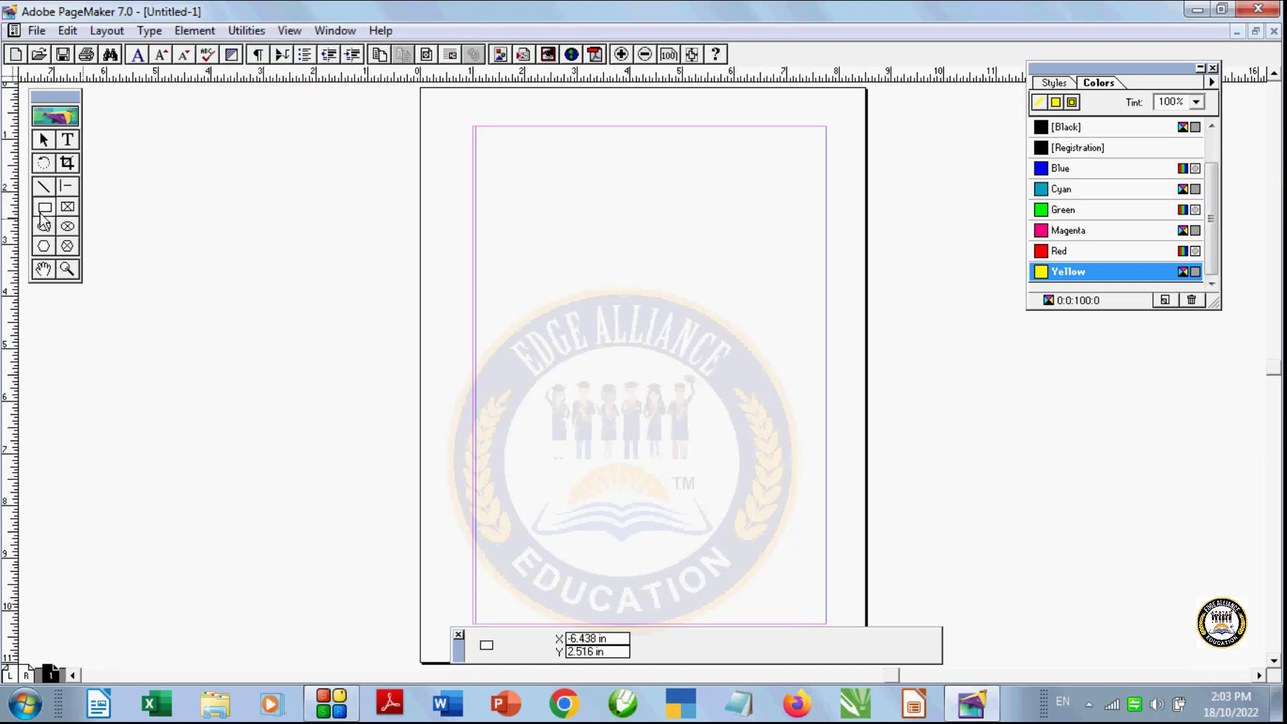
{"action": "left_click", "coordinate": [41, 227]}
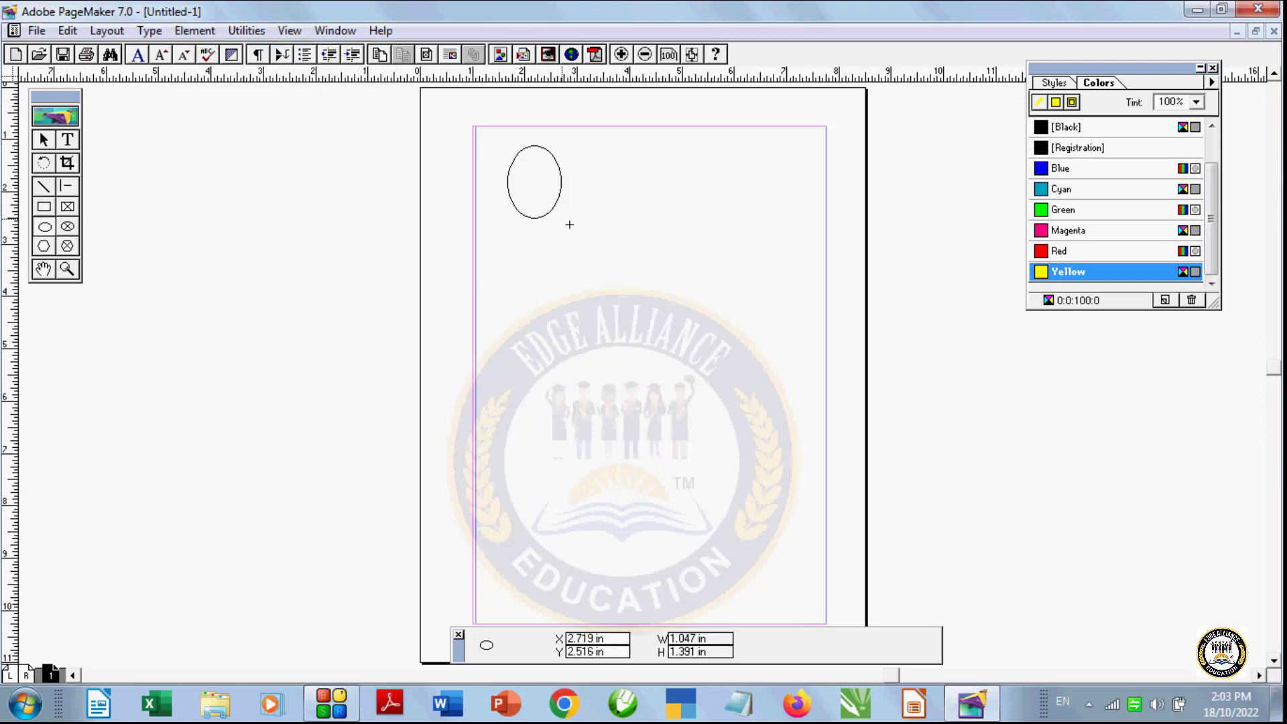
{"action": "left_click_drag", "start_coordinate": [569, 224], "coordinate": [607, 253]}
{"action": "left_click", "coordinate": [1119, 230]}
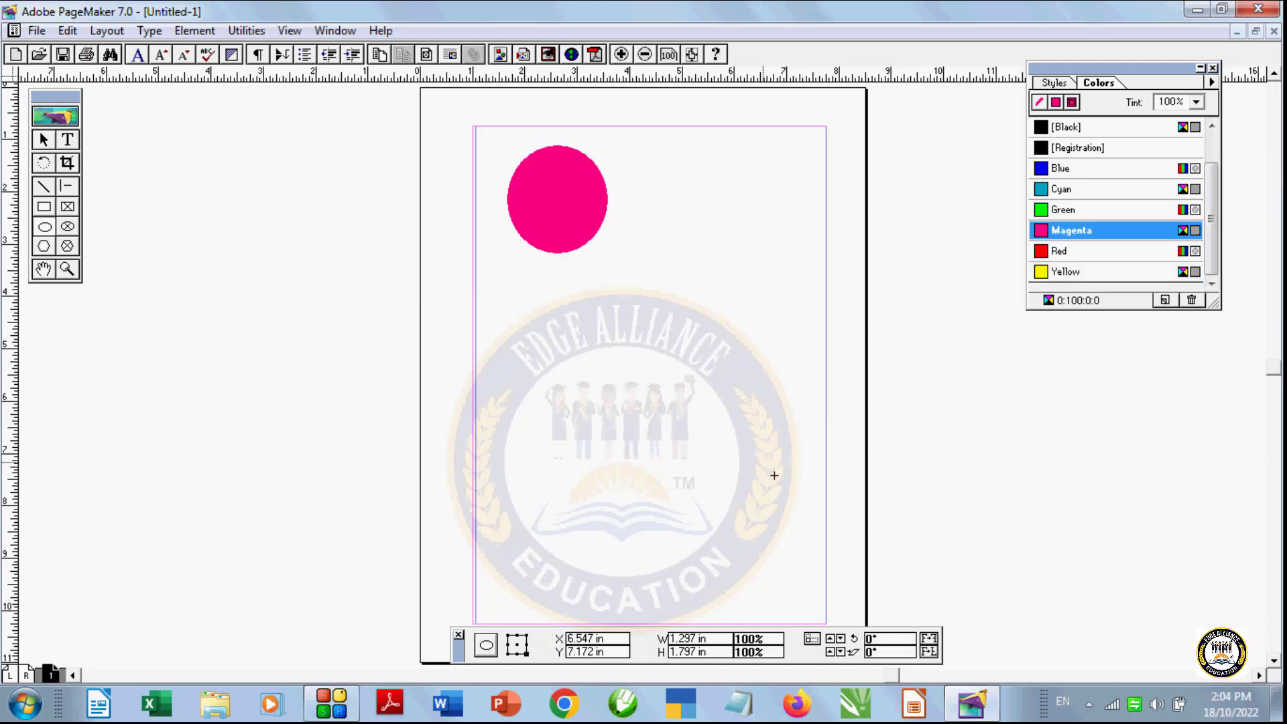
Step: Draw a magenta ellipse about 1.86 by 3.27 in at the page's lower right and a blue one about 1.86 by 3.61 in at its lower left
{"action": "left_click_drag", "start_coordinate": [695, 368], "coordinate": [792, 538]}
{"action": "left_click", "coordinate": [1070, 230]}
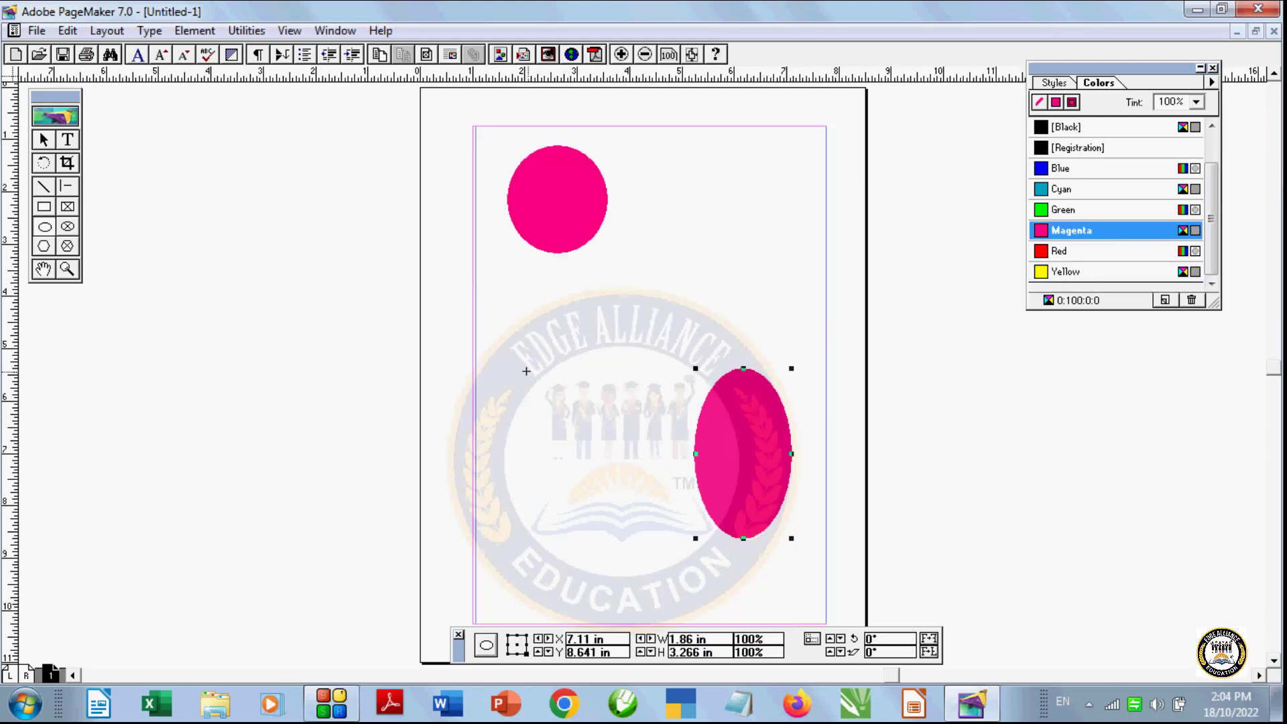
{"action": "left_click", "coordinate": [552, 454]}
{"action": "left_click_drag", "start_coordinate": [602, 534], "coordinate": [505, 346]}
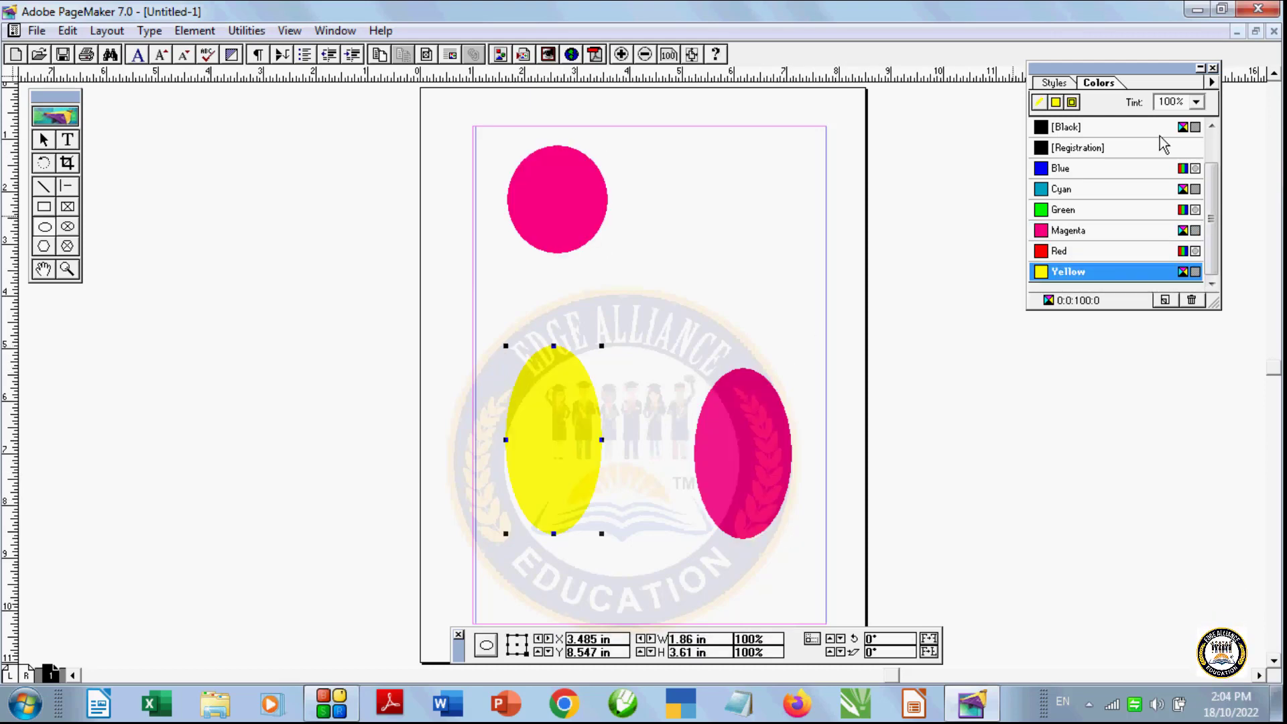
{"action": "left_click", "coordinate": [1085, 173]}
{"action": "left_click", "coordinate": [741, 285]}
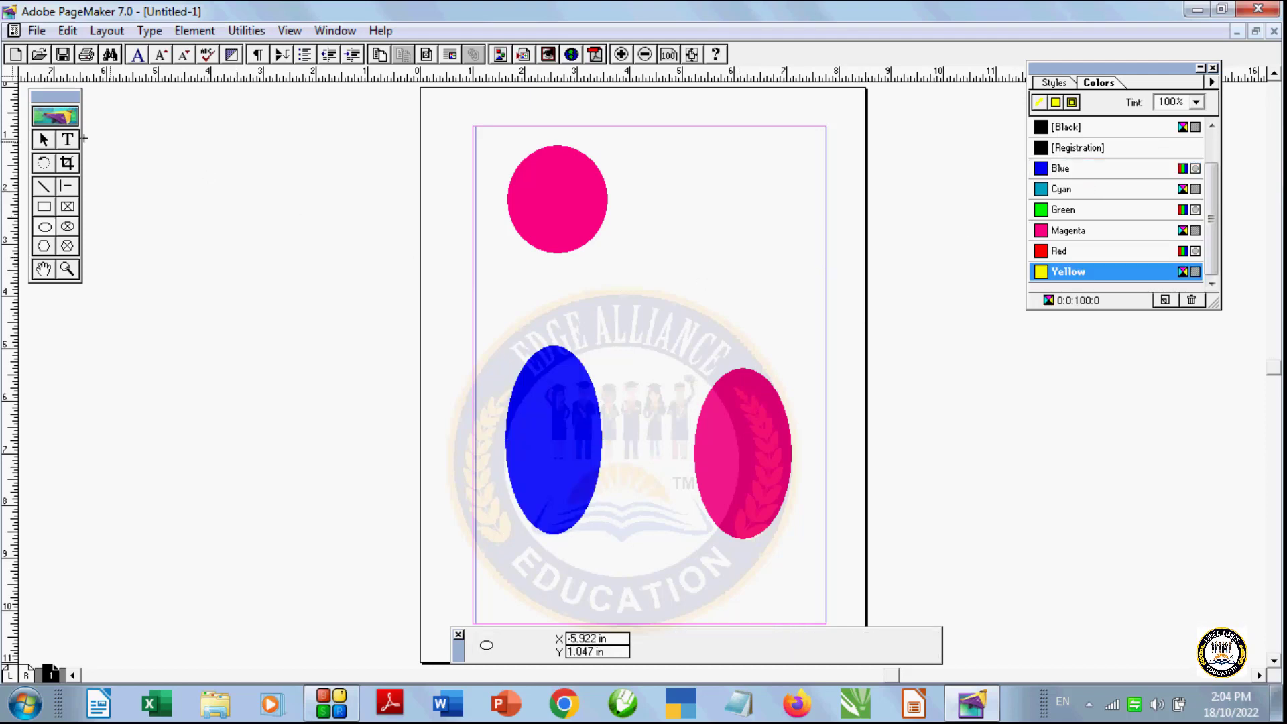
Step: Move the magenta circle slightly left, the blue ellipse directly beneath it, and the magenta ellipse up the page's right side
{"action": "left_click", "coordinate": [43, 140]}
{"action": "left_click", "coordinate": [531, 221]}
{"action": "left_click_drag", "start_coordinate": [531, 221], "coordinate": [508, 223]}
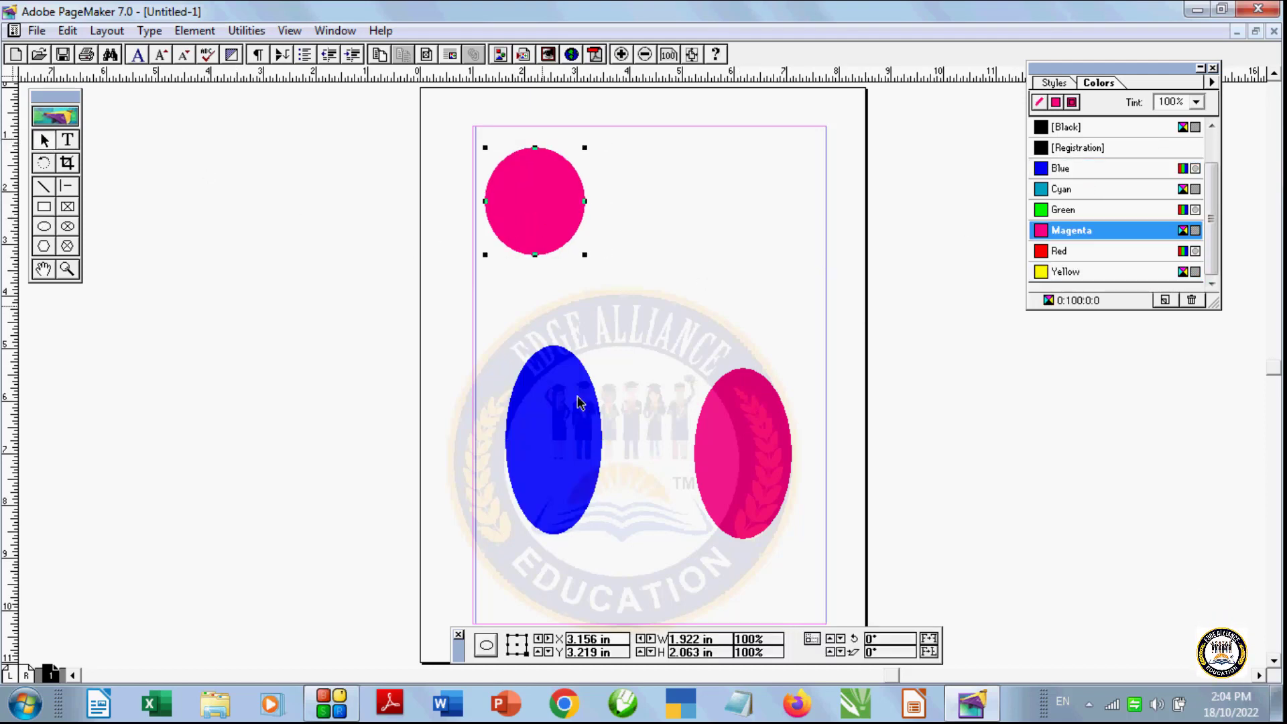
{"action": "left_click_drag", "start_coordinate": [580, 402], "coordinate": [562, 433]}
{"action": "left_click_drag", "start_coordinate": [737, 473], "coordinate": [734, 319]}
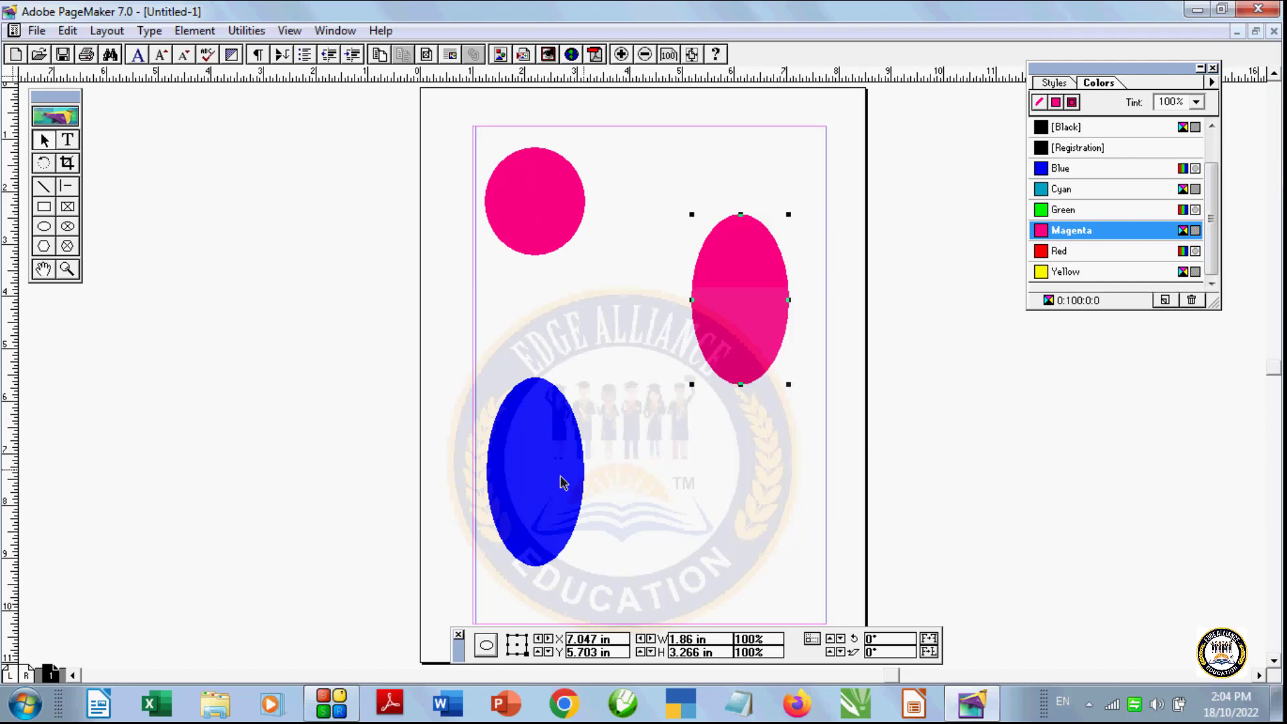
Step: Reposition the blue ellipse to the lower left of center and the magenta ellipse to the upper right, shortening the latter to about 2.97 in
{"action": "left_click_drag", "start_coordinate": [562, 483], "coordinate": [759, 539]}
{"action": "left_click_drag", "start_coordinate": [754, 328], "coordinate": [757, 229]}
{"action": "left_click", "coordinate": [724, 539]}
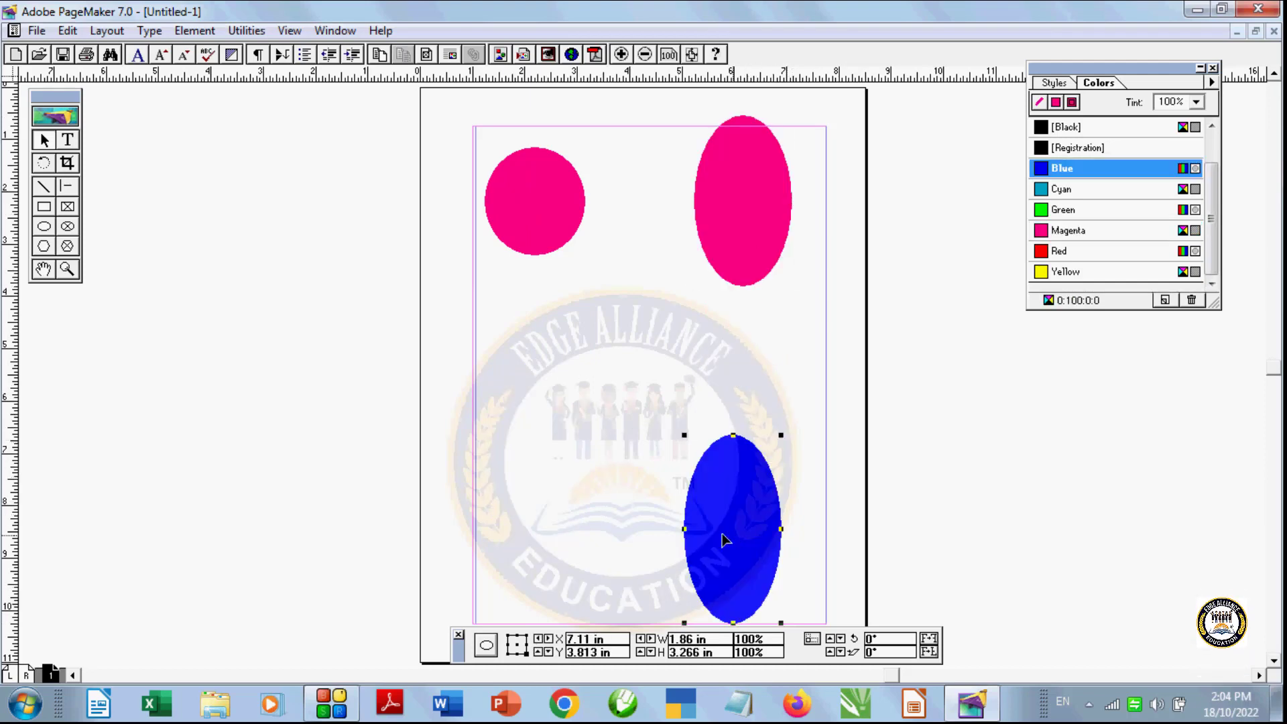
{"action": "left_click_drag", "start_coordinate": [724, 540], "coordinate": [593, 487]}
{"action": "left_click_drag", "start_coordinate": [741, 241], "coordinate": [754, 275]}
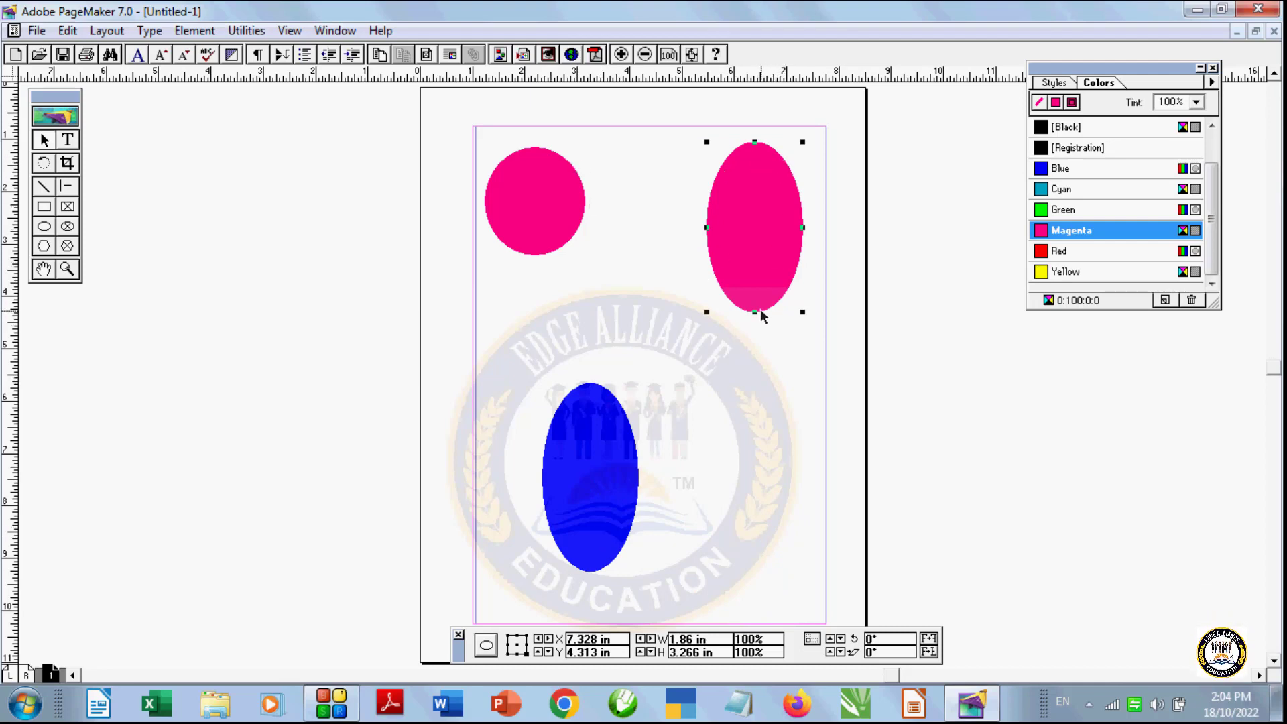
{"action": "left_click_drag", "start_coordinate": [756, 311], "coordinate": [756, 295]}
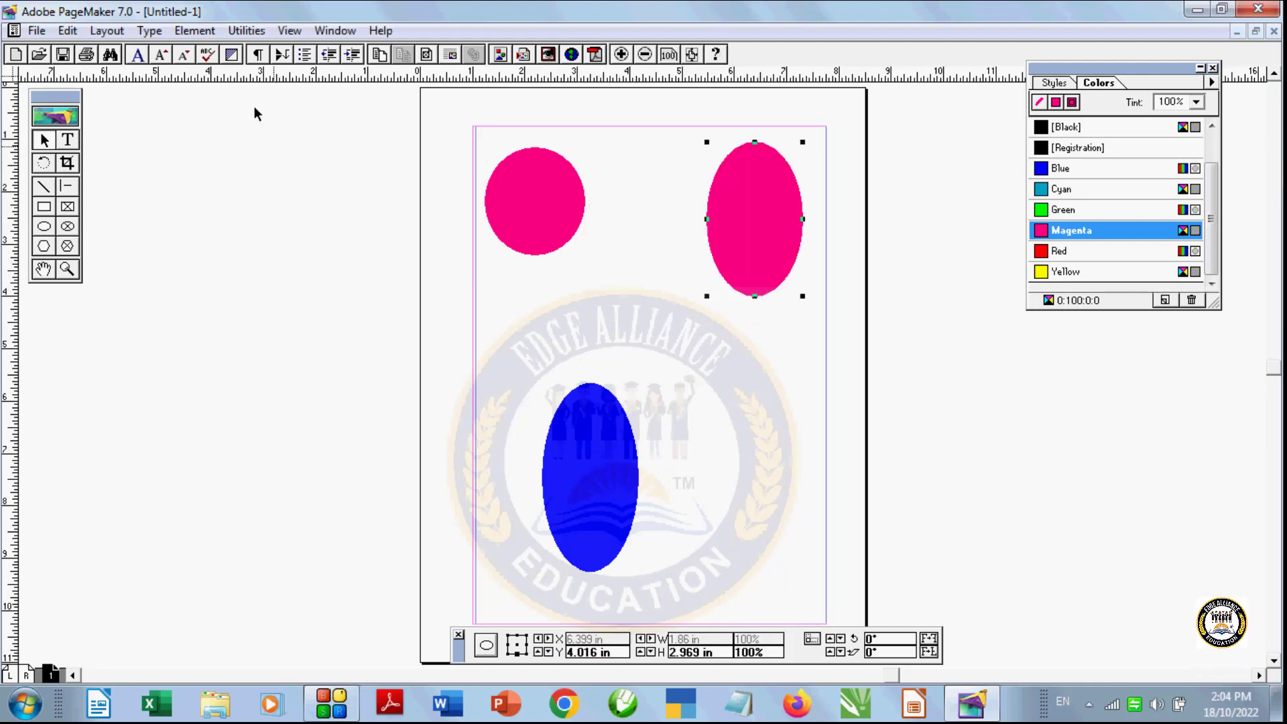
Step: Lock the position of the magenta ellipse at the page's upper right
{"action": "left_click", "coordinate": [239, 32]}
{"action": "mouse_move", "coordinate": [194, 31]}
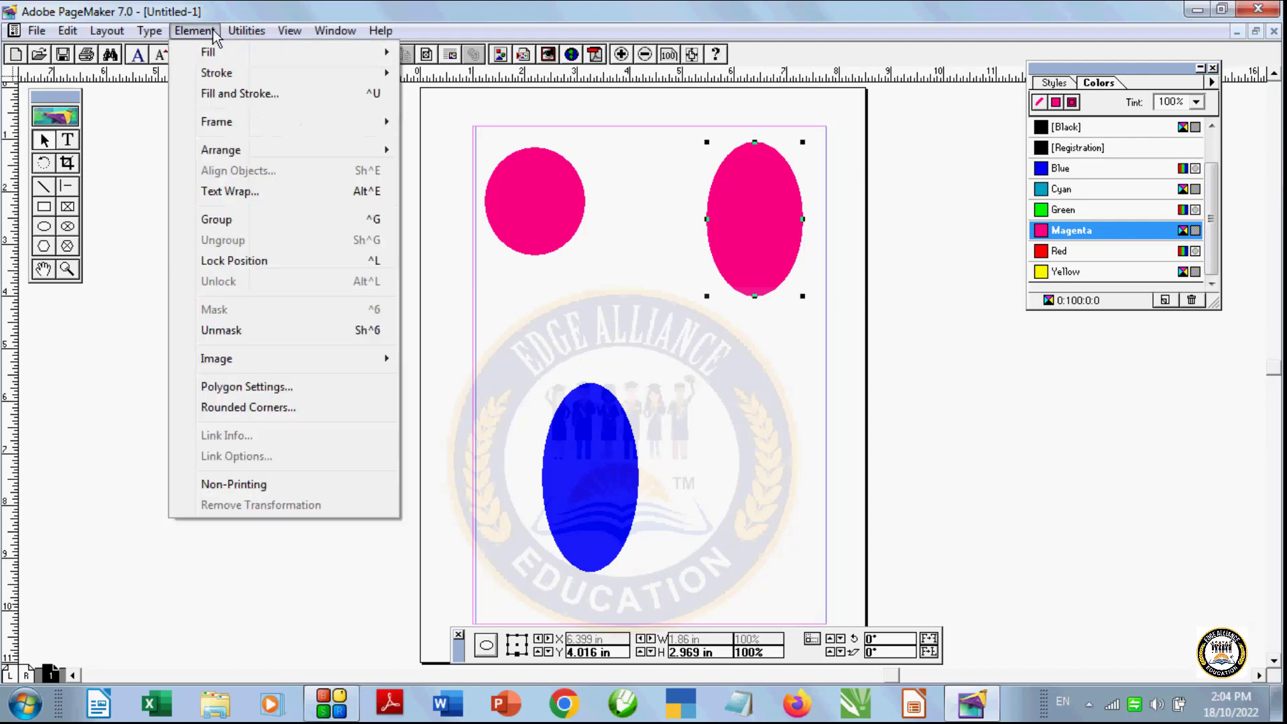
{"action": "left_click", "coordinate": [239, 263]}
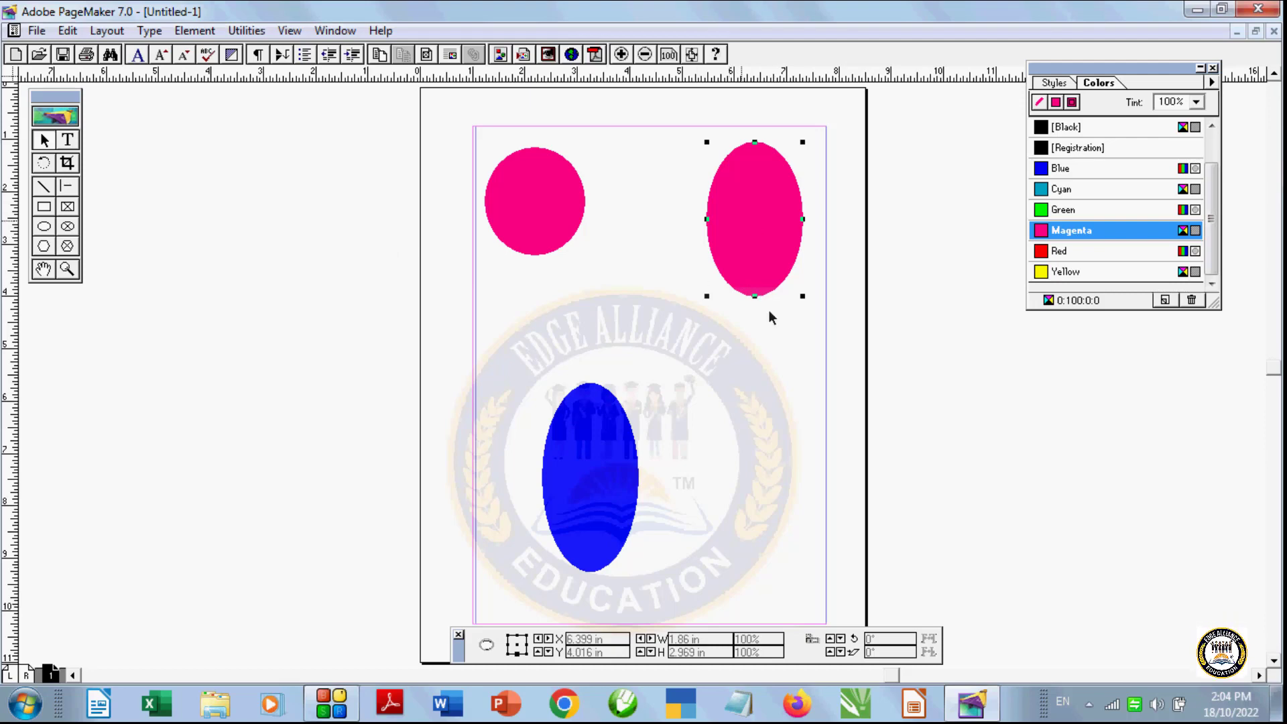
Step: Move the unlocked circle and blue ellipse around the page and select the locked magenta ellipse for comparison
{"action": "left_click_drag", "start_coordinate": [546, 221], "coordinate": [553, 256]}
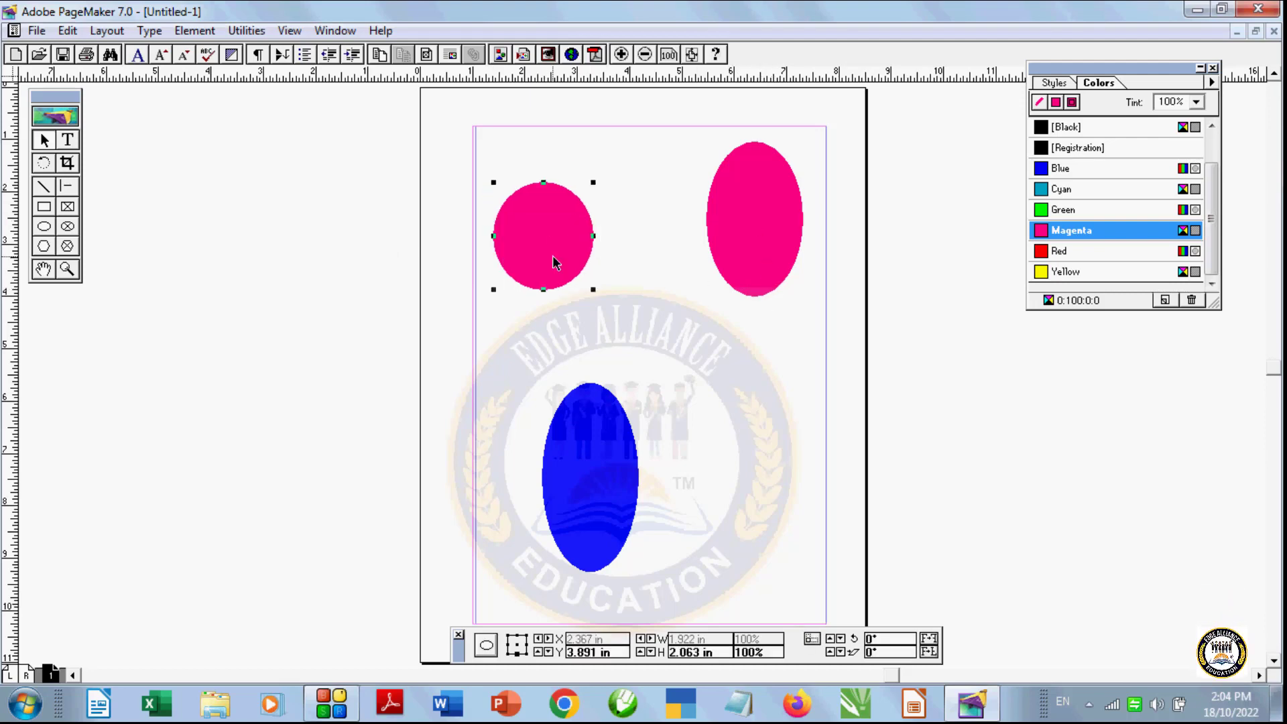
{"action": "left_click", "coordinate": [573, 473]}
{"action": "left_click_drag", "start_coordinate": [573, 472], "coordinate": [681, 481]}
{"action": "mouse_move", "coordinate": [560, 276]}
{"action": "left_mouse_down"}
{"action": "mouse_move", "coordinate": [563, 313]}
{"action": "mouse_move", "coordinate": [568, 271]}
{"action": "left_mouse_up"}
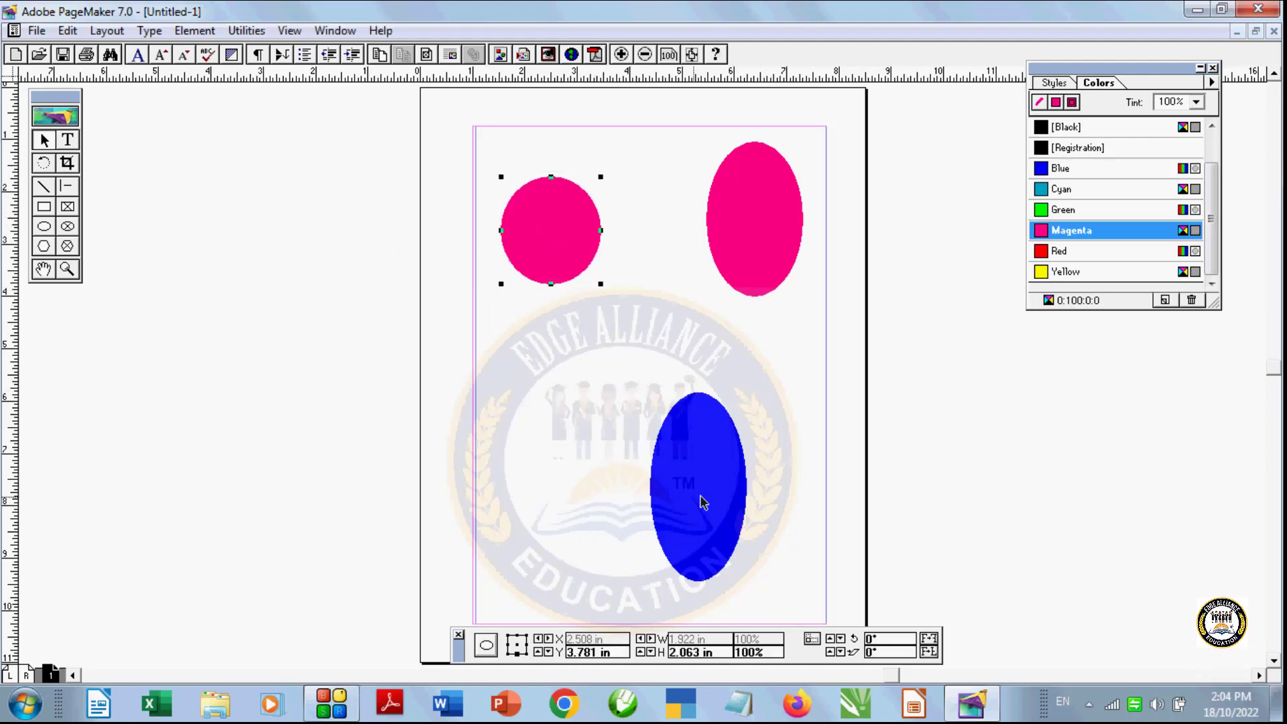
{"action": "left_click_drag", "start_coordinate": [701, 500], "coordinate": [629, 506]}
{"action": "left_click", "coordinate": [759, 227]}
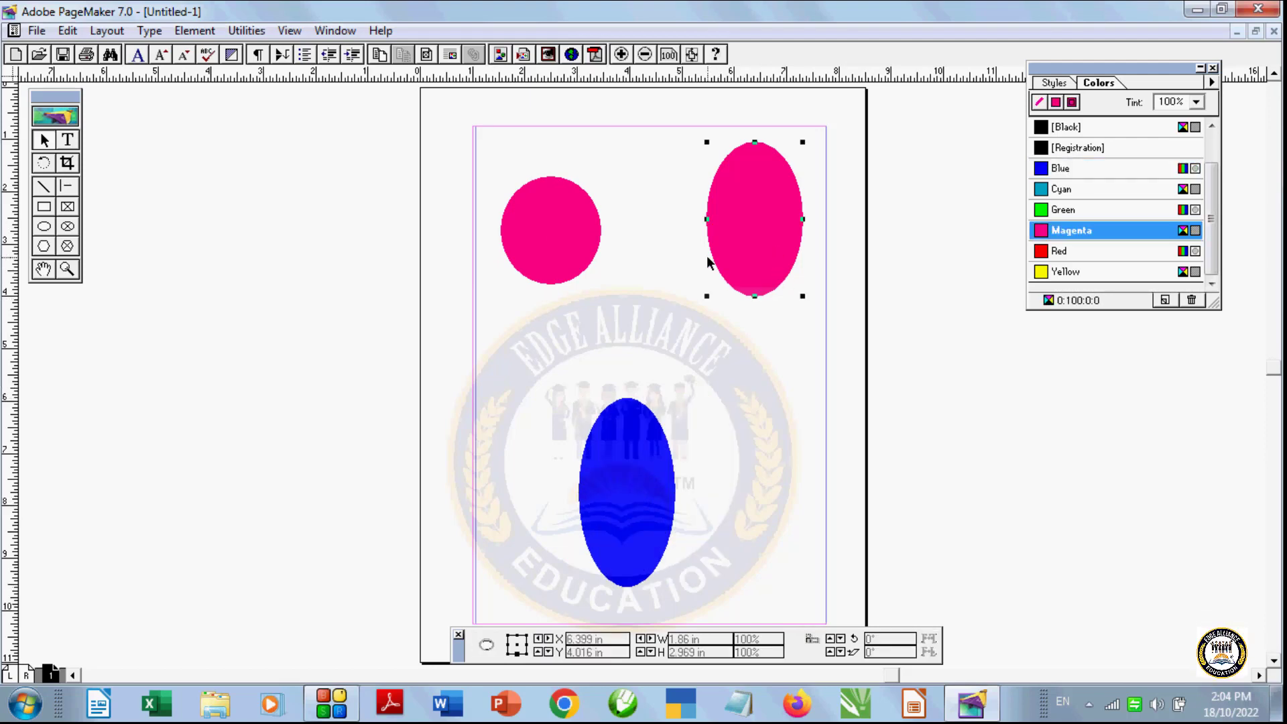
Step: Unlock the magenta ellipse and move it down and back up to the page's top edge
{"action": "left_click", "coordinate": [200, 32]}
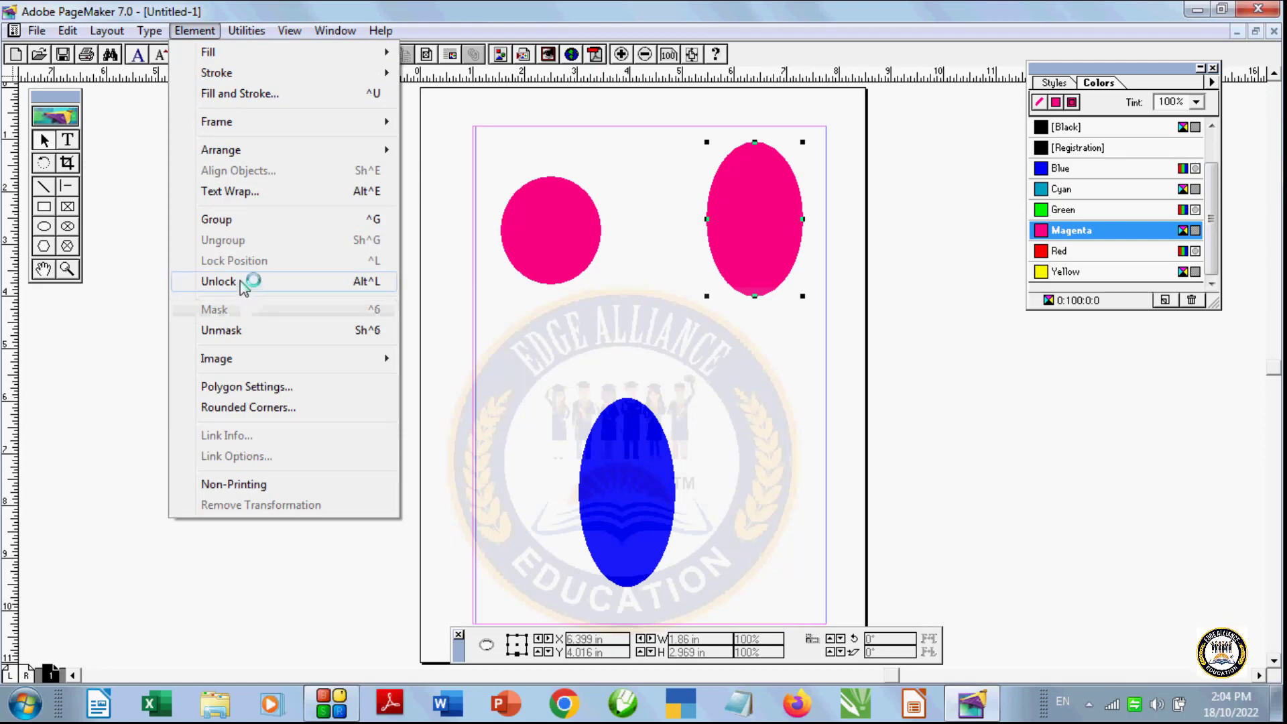
{"action": "left_click", "coordinate": [221, 281]}
{"action": "left_click_drag", "start_coordinate": [769, 231], "coordinate": [763, 298]}
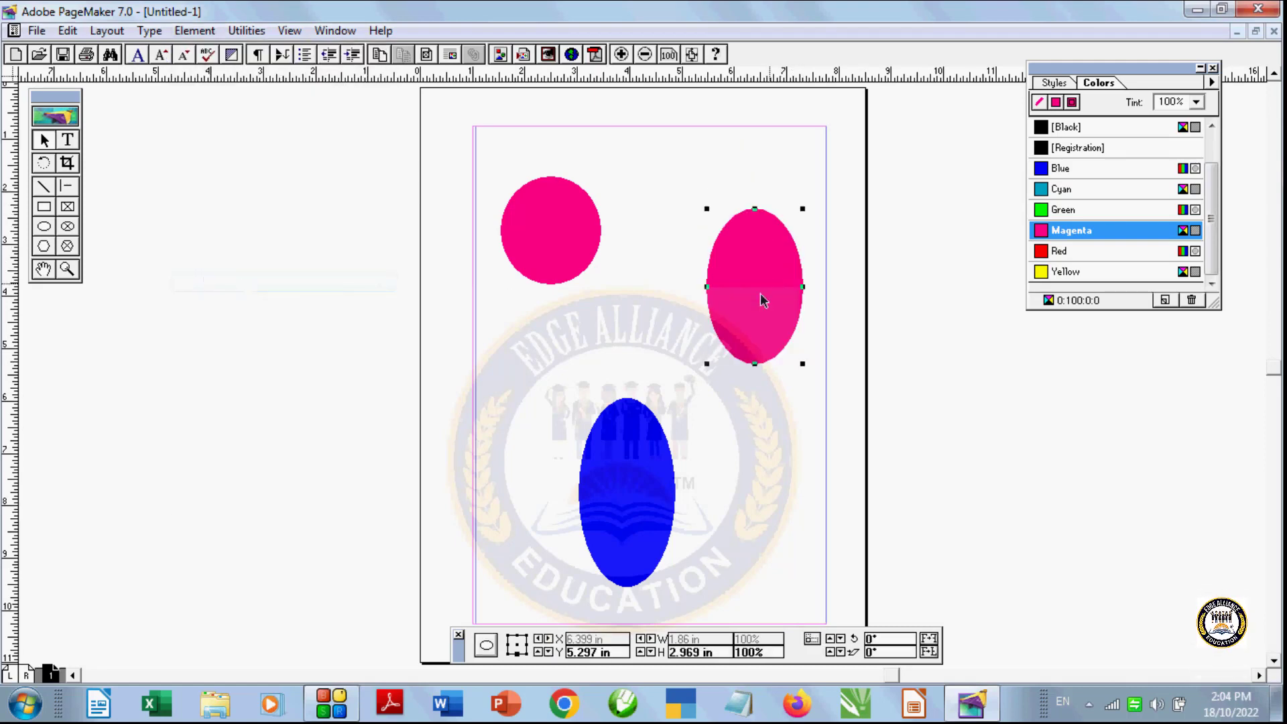
{"action": "left_click_drag", "start_coordinate": [757, 342], "coordinate": [732, 252]}
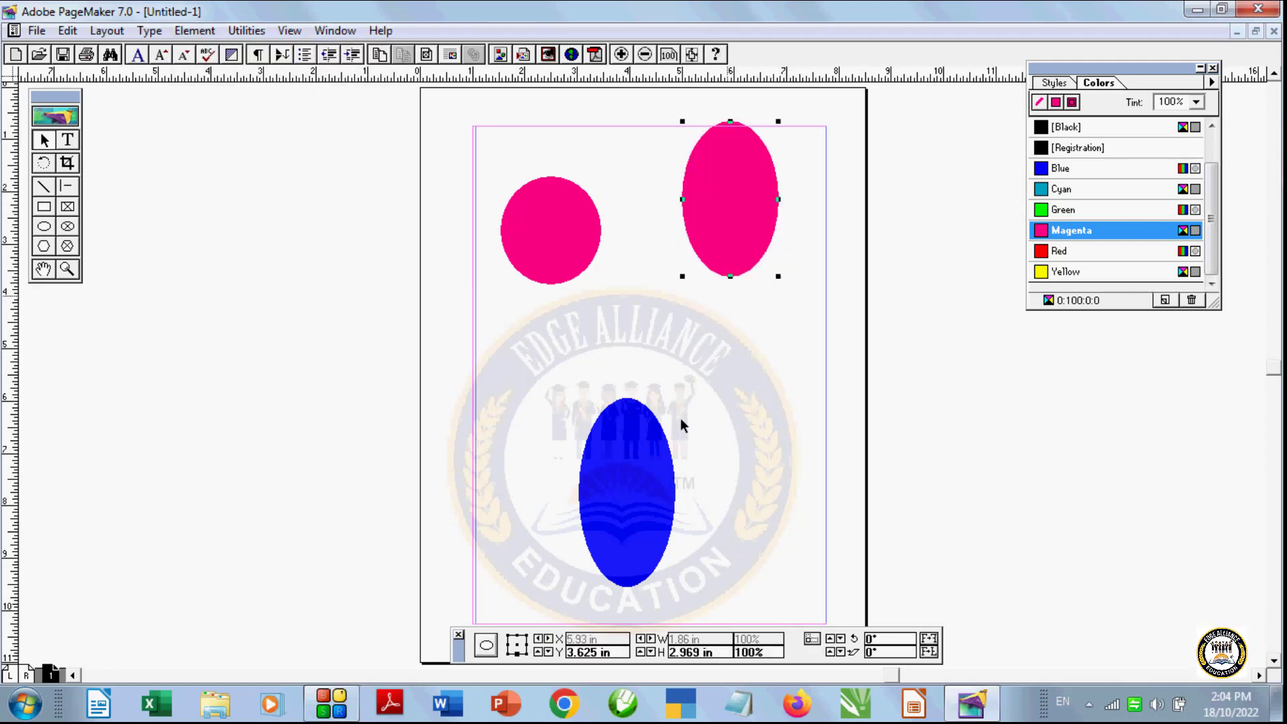
Step: Rearrange the three shapes: circle toward the upper center, blue ellipse to the left, and magenta ellipse down the right side
{"action": "left_click_drag", "start_coordinate": [681, 417], "coordinate": [706, 349]}
{"action": "left_click_drag", "start_coordinate": [741, 238], "coordinate": [772, 307]}
{"action": "left_click_drag", "start_coordinate": [598, 238], "coordinate": [654, 250]}
{"action": "left_click_drag", "start_coordinate": [670, 445], "coordinate": [594, 451]}
{"action": "left_click_drag", "start_coordinate": [784, 257], "coordinate": [789, 319]}
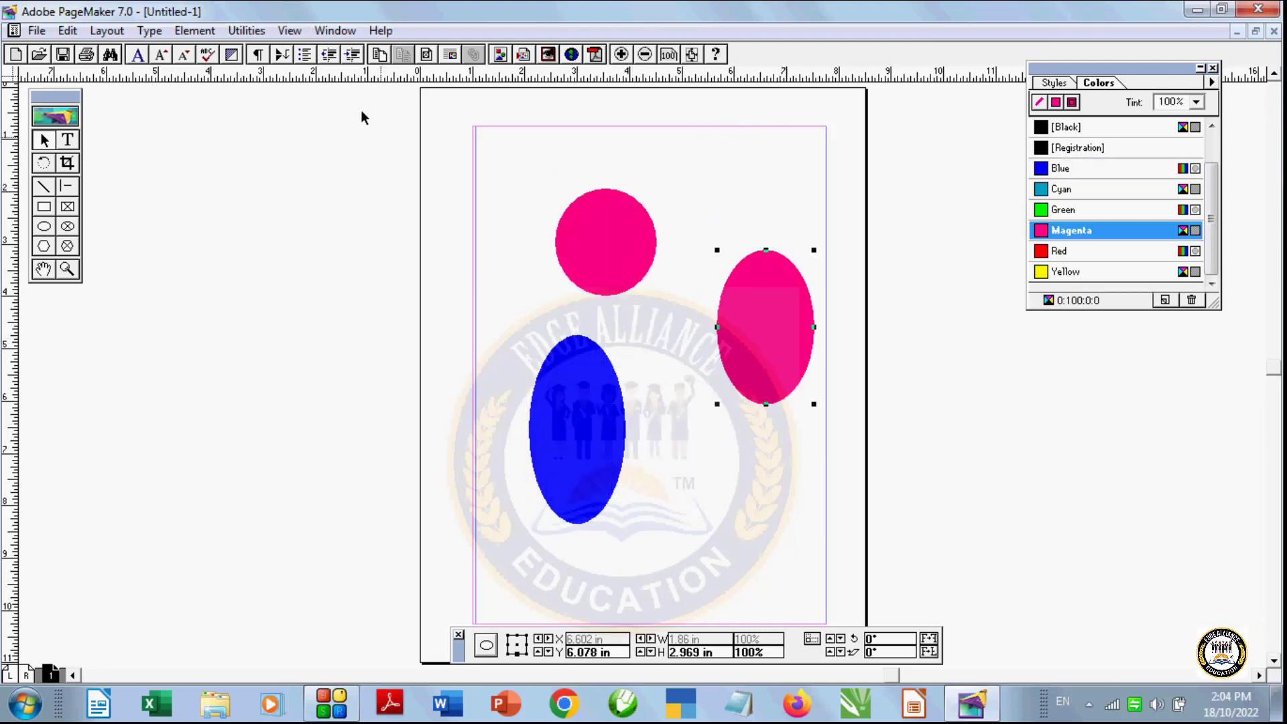
Step: Review the Mask and Unmask commands and delete all three shapes from the page
{"action": "left_click", "coordinate": [200, 31]}
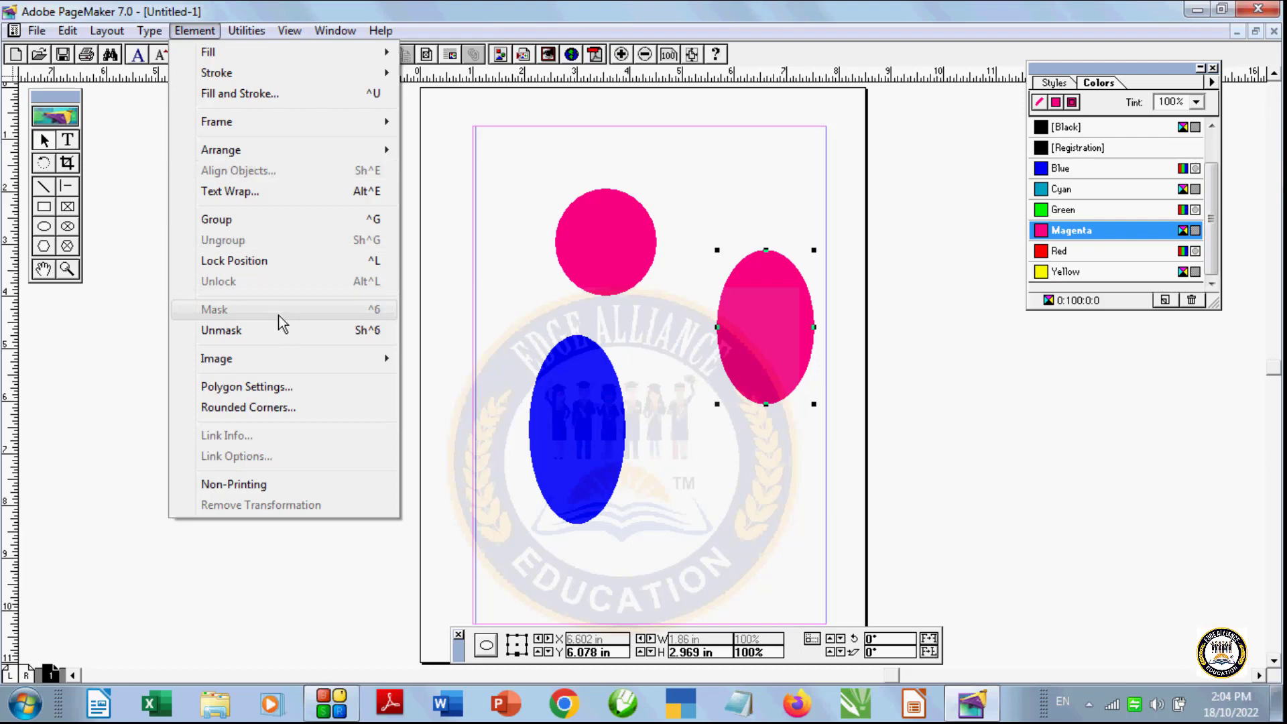
{"action": "left_click", "coordinate": [479, 392]}
{"action": "left_click", "coordinate": [565, 446]}
{"action": "key", "text": "Delete"}
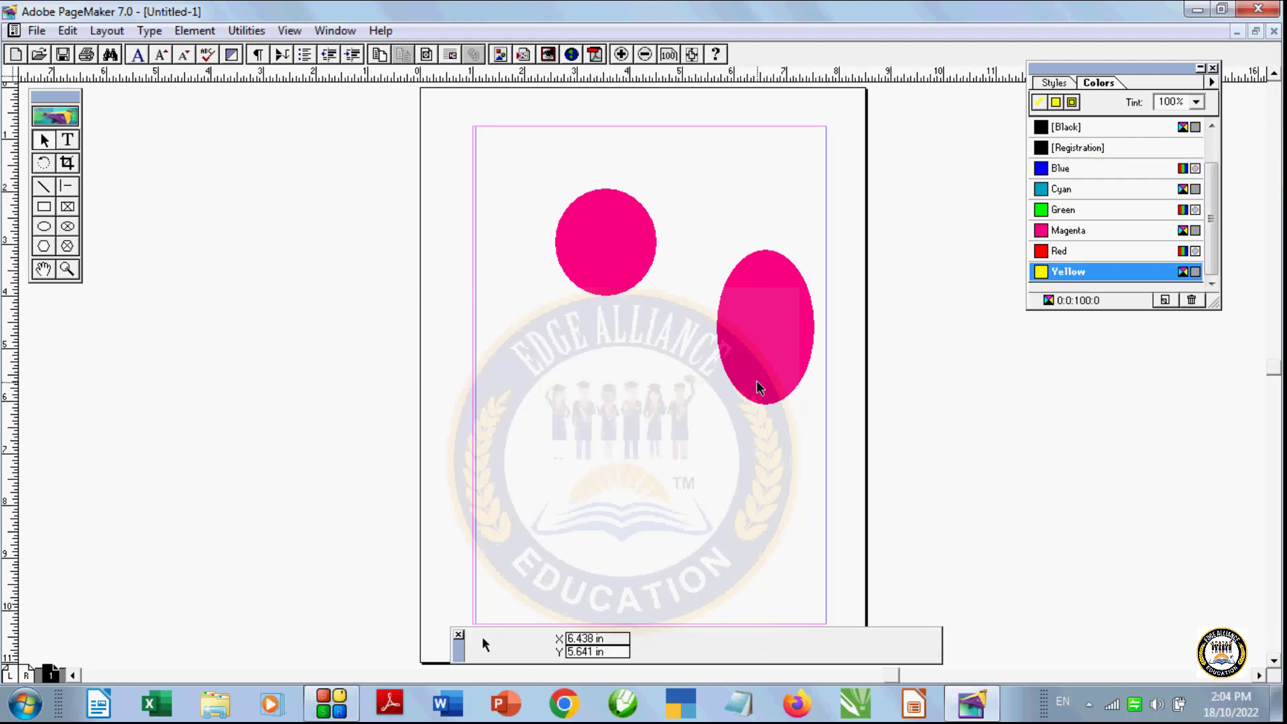
{"action": "left_click", "coordinate": [567, 272]}
{"action": "key", "text": "Delete"}
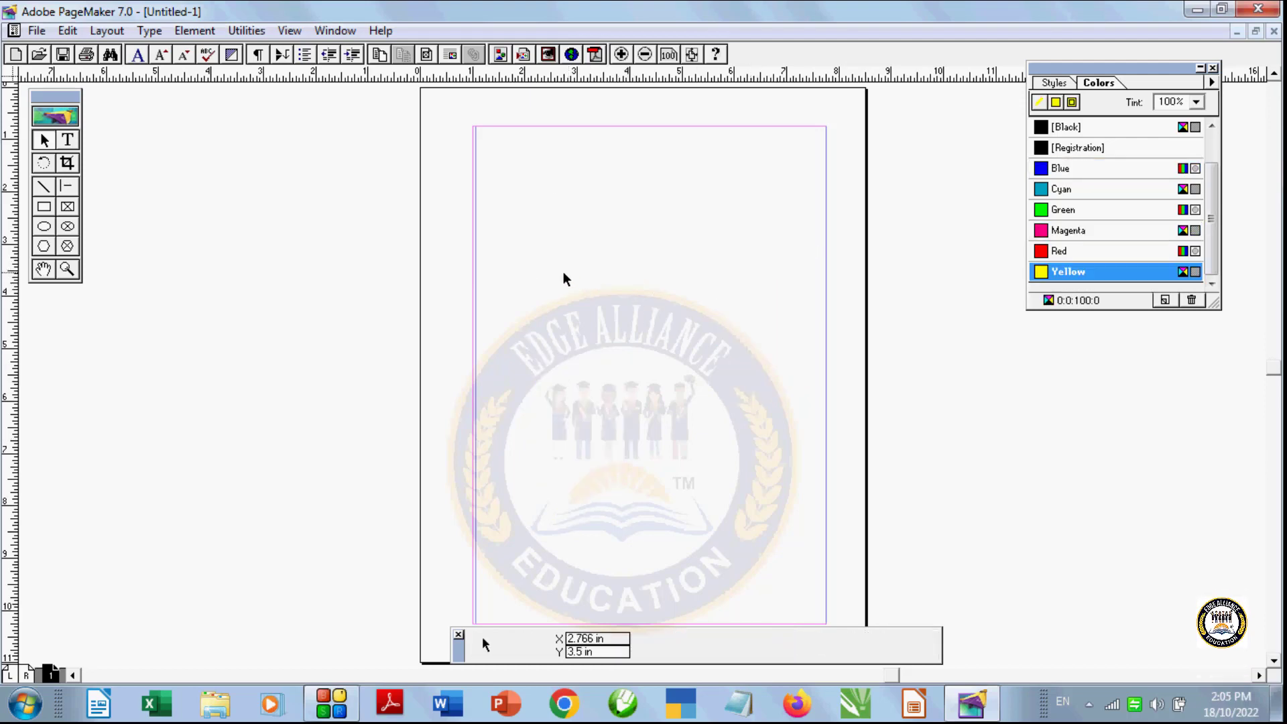
Step: Place the picture 1715.tmp.jpg on the page at a size of about 5.05 by 5.52 in
{"action": "key", "text": "ctrl+d"}
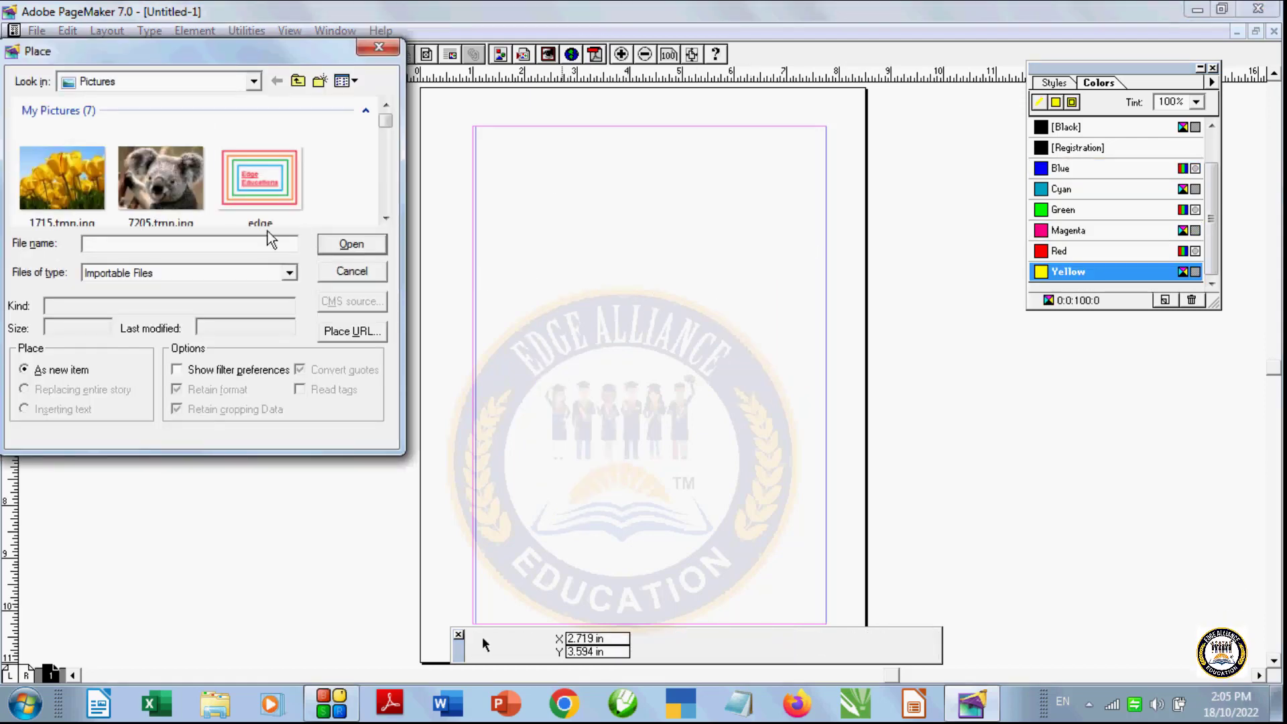
{"action": "left_click", "coordinate": [76, 181]}
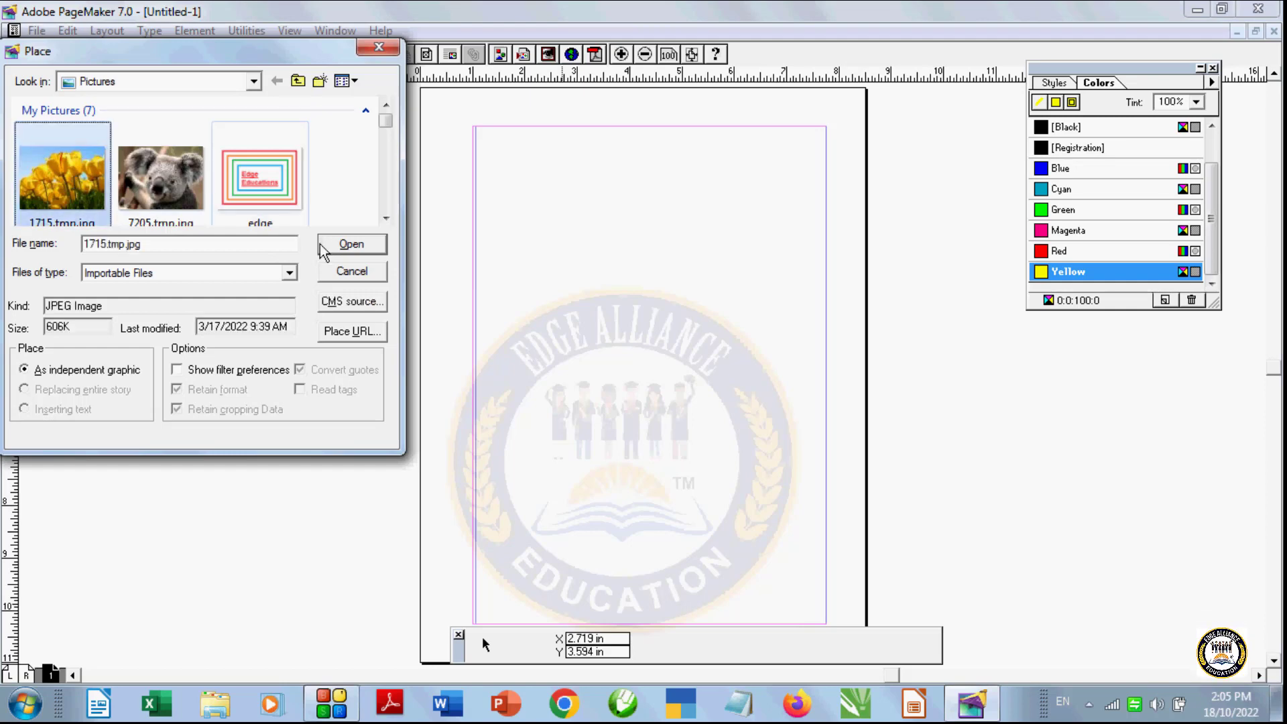
{"action": "left_click", "coordinate": [365, 252]}
{"action": "left_click", "coordinate": [605, 394]}
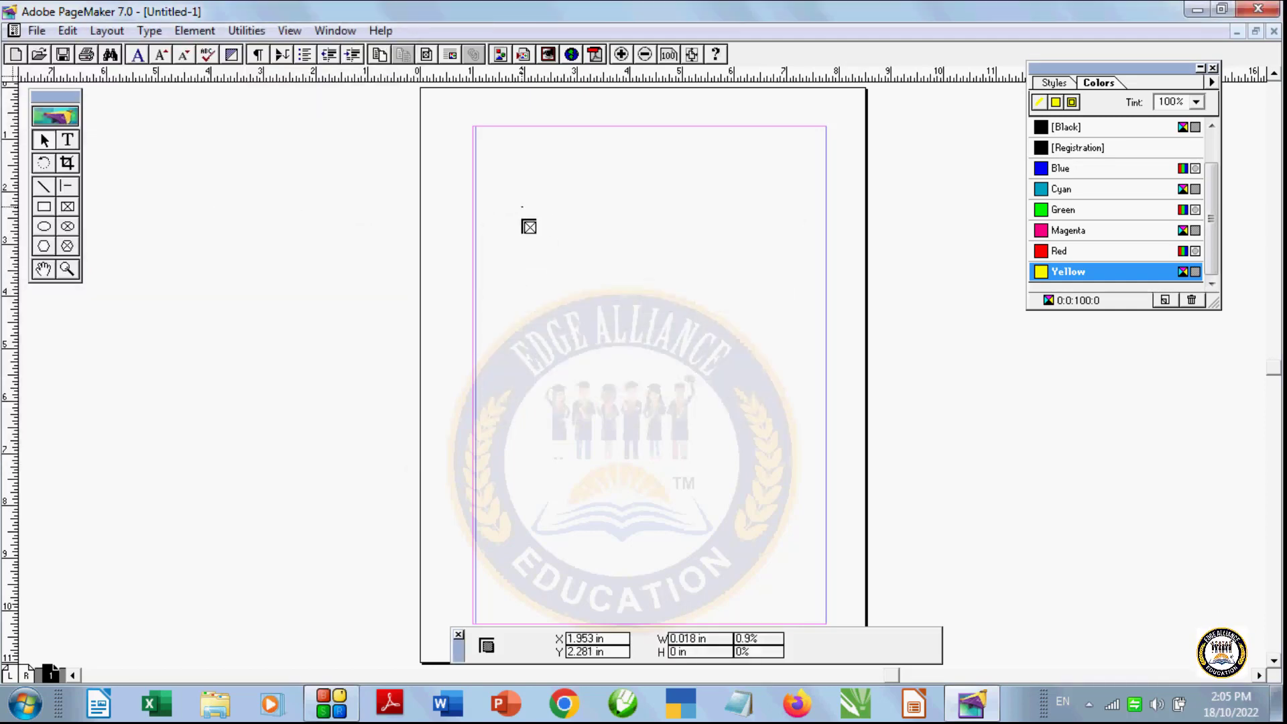
{"action": "left_click_drag", "start_coordinate": [523, 207], "coordinate": [785, 494]}
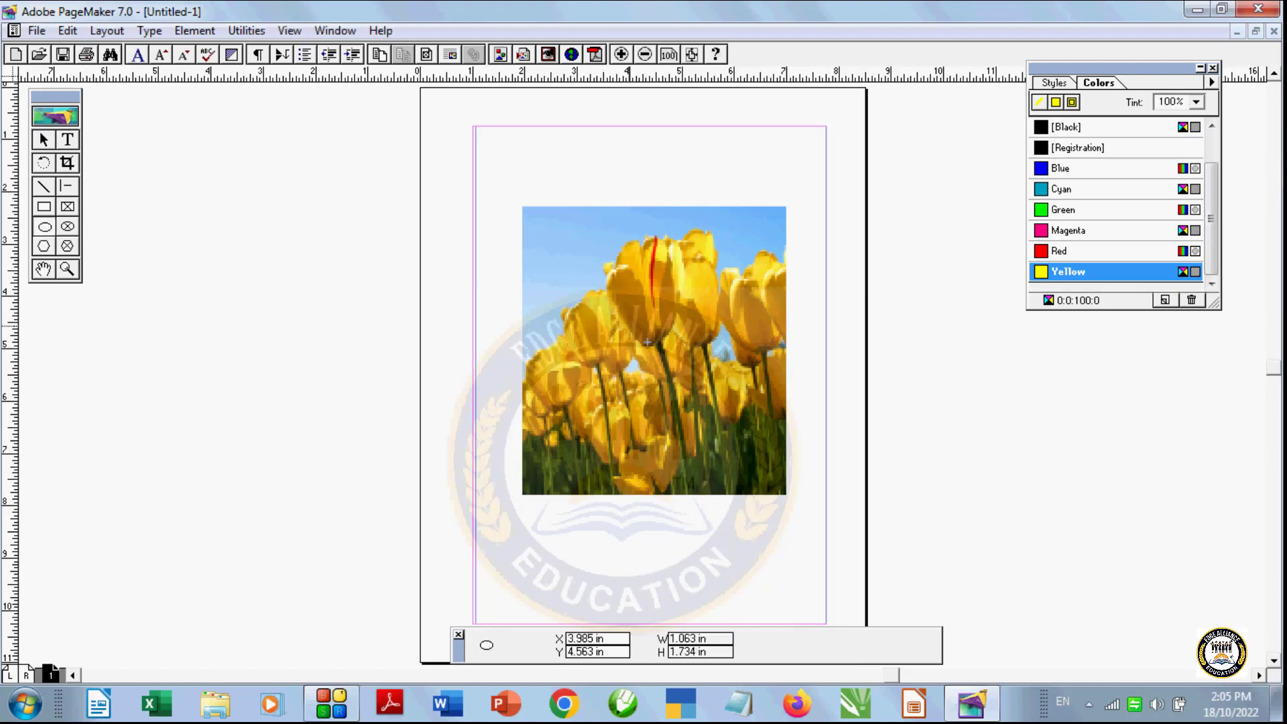
Step: Draw an ellipse about 3.63 by 4.11 in over the tulips with no fill and a black outline, nudged slightly up and left
{"action": "left_click_drag", "start_coordinate": [573, 234], "coordinate": [762, 449]}
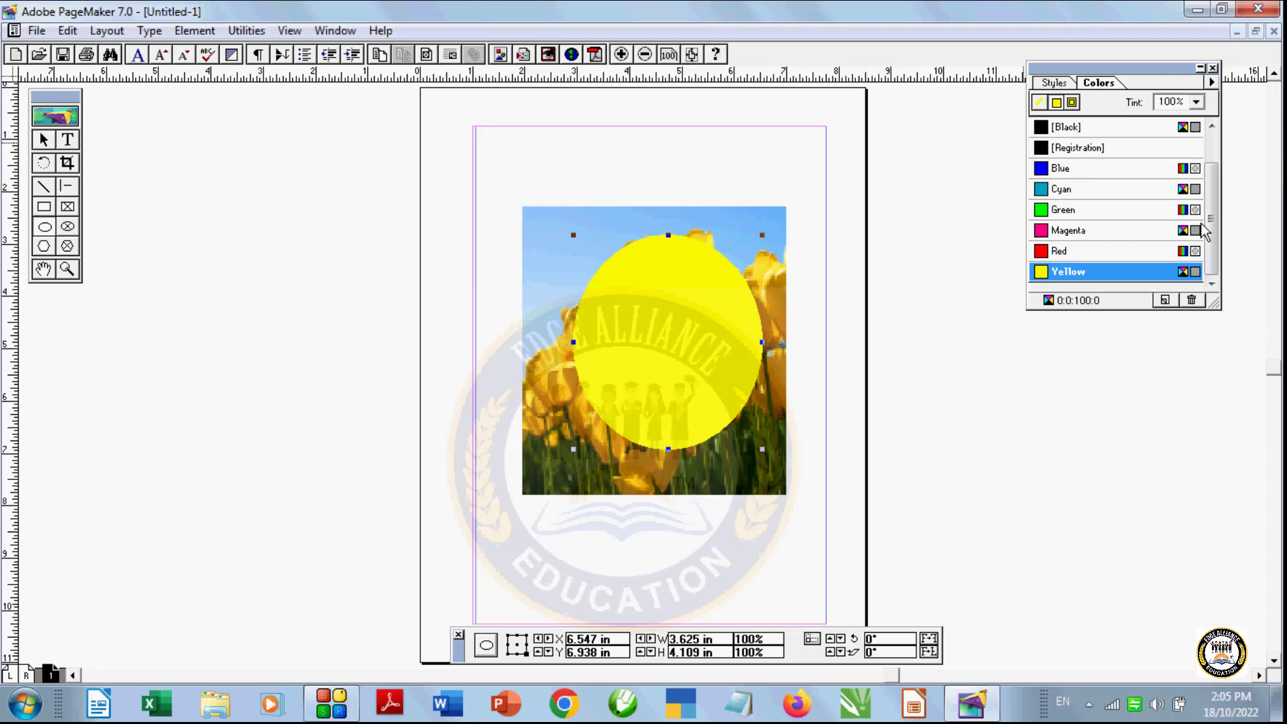
{"action": "scroll", "coordinate": [1211, 223], "scroll_direction": "up", "scroll_amount": 2}
{"action": "left_click", "coordinate": [1065, 126]}
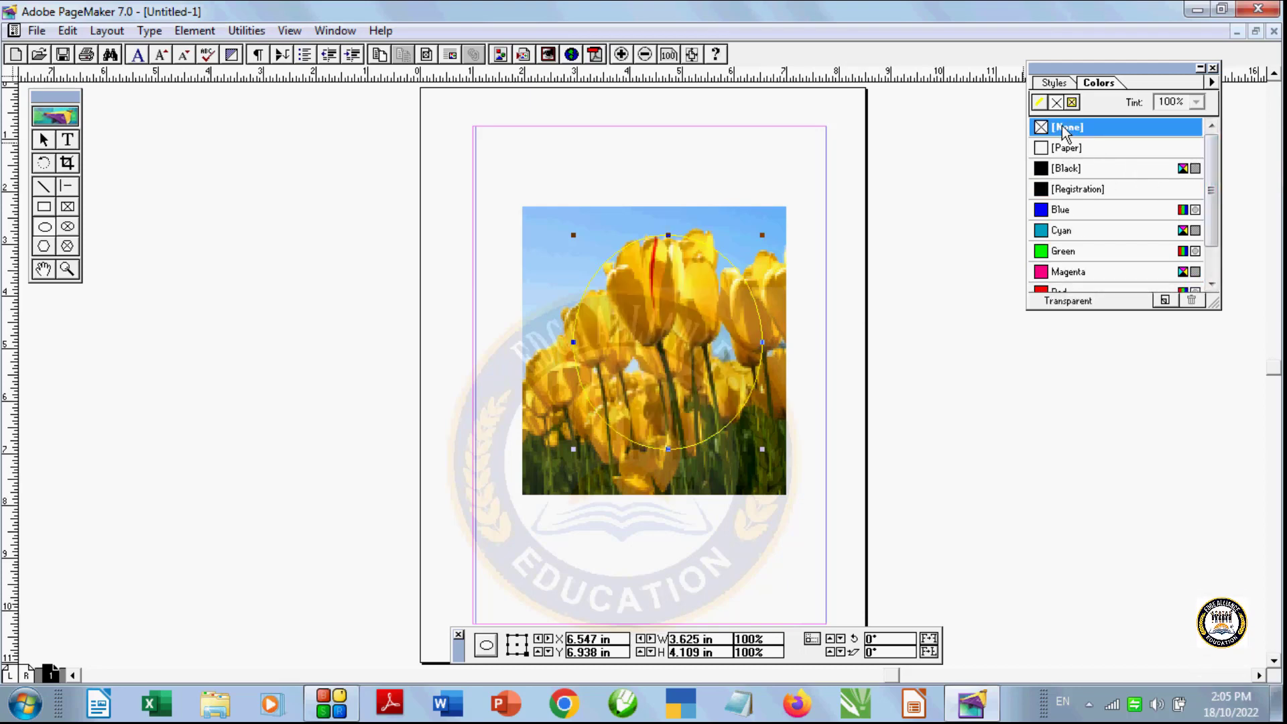
{"action": "left_click", "coordinate": [1040, 102]}
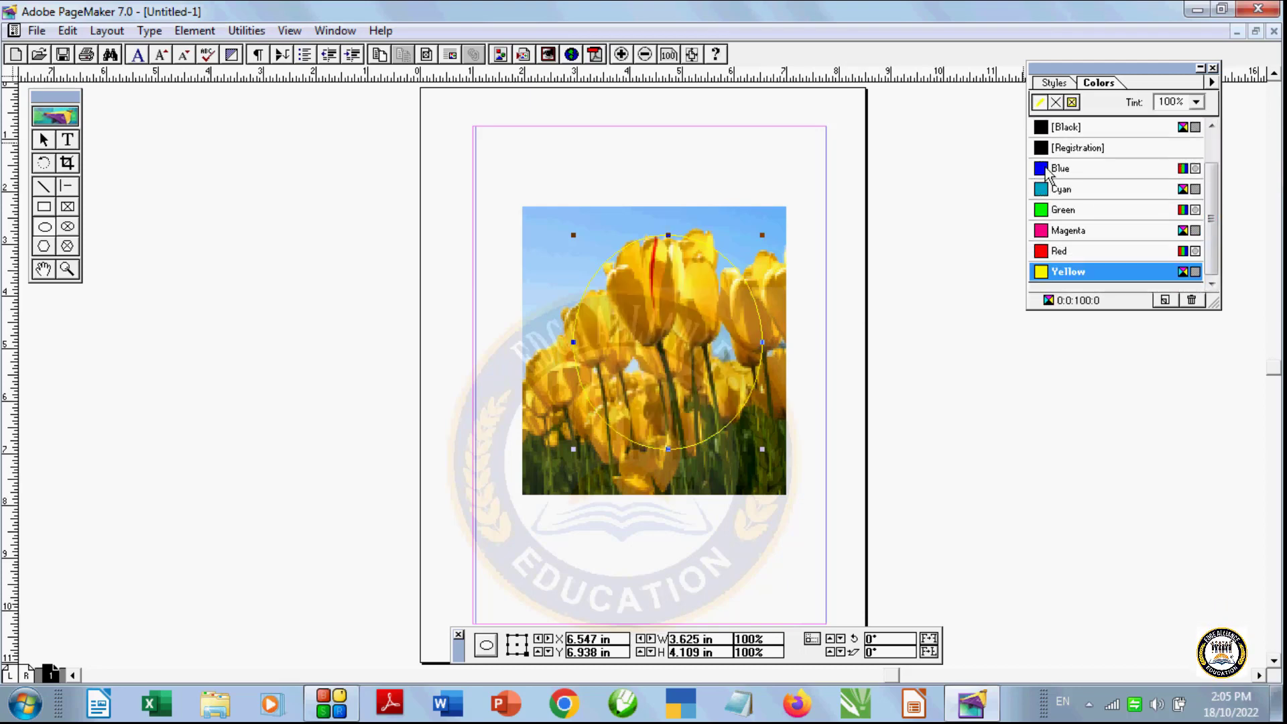
{"action": "left_click", "coordinate": [1049, 128]}
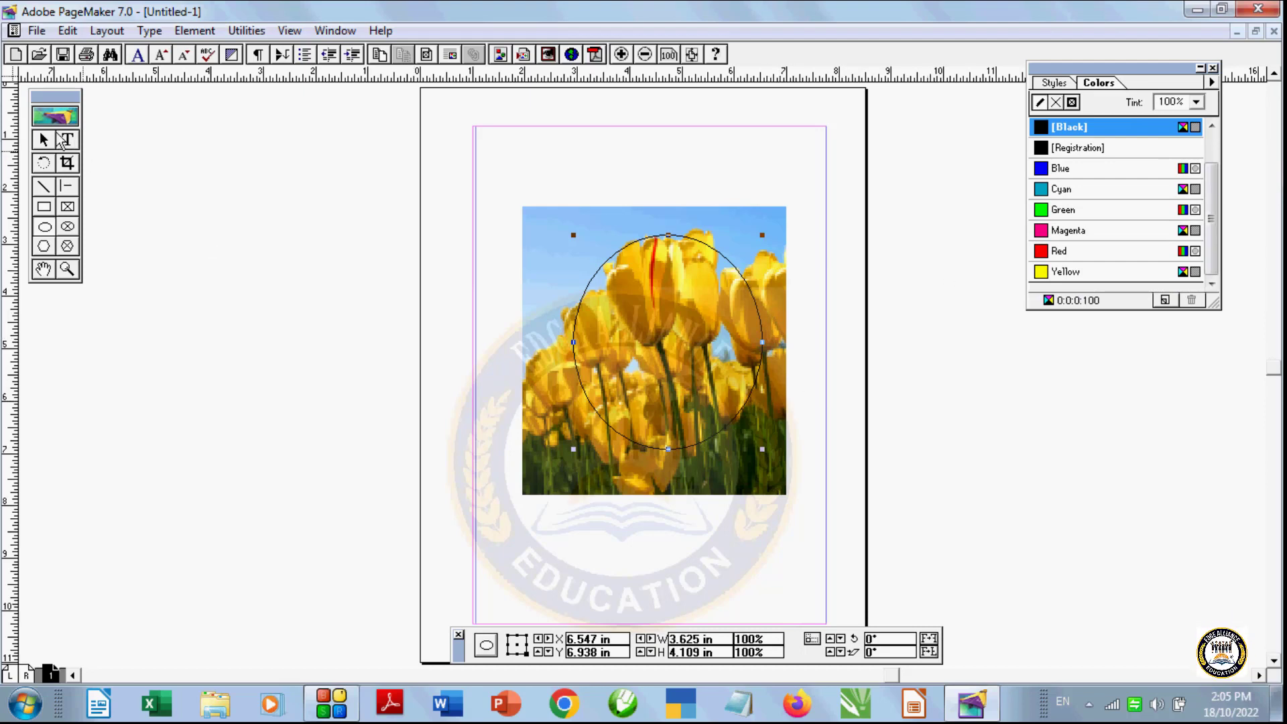
{"action": "mouse_move", "coordinate": [672, 450]}
{"action": "left_mouse_down"}
{"action": "mouse_move", "coordinate": [646, 434]}
{"action": "mouse_move", "coordinate": [660, 436]}
{"action": "left_mouse_up"}
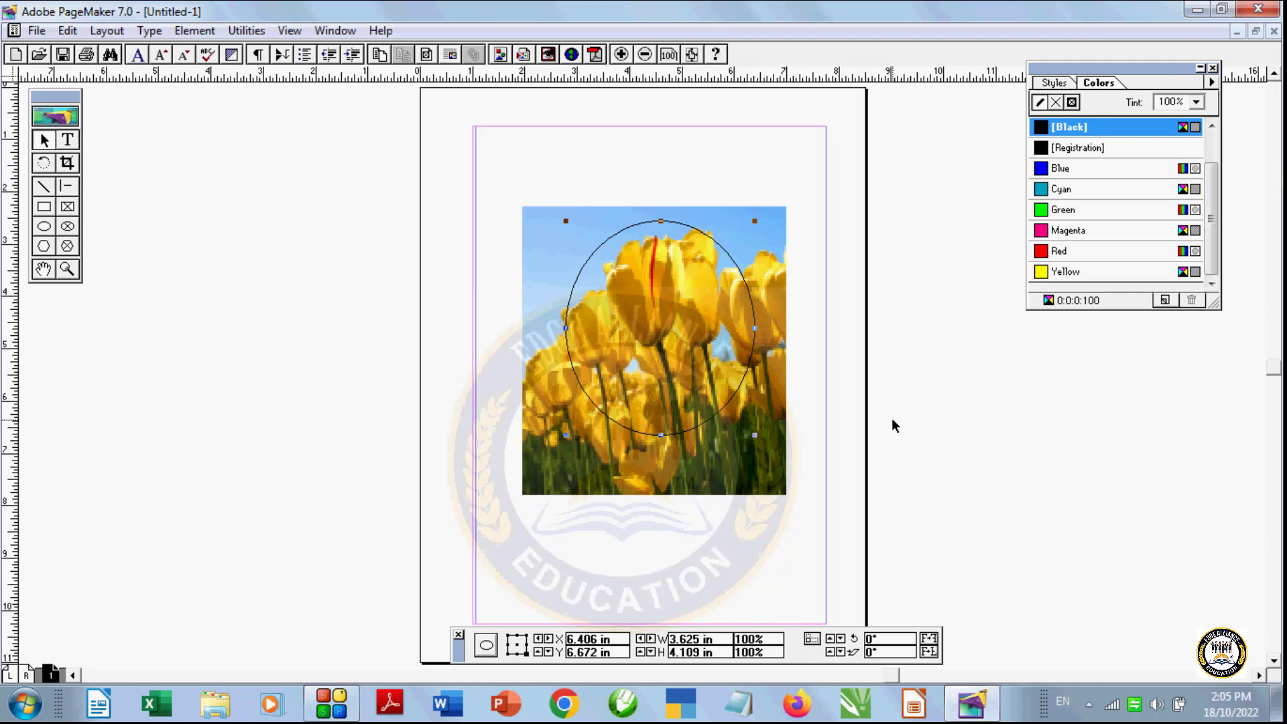
Step: Mask the tulip picture with the ellipse drawn over it and select the masked picture
{"action": "left_click", "coordinate": [727, 550]}
{"action": "left_click", "coordinate": [1067, 271]}
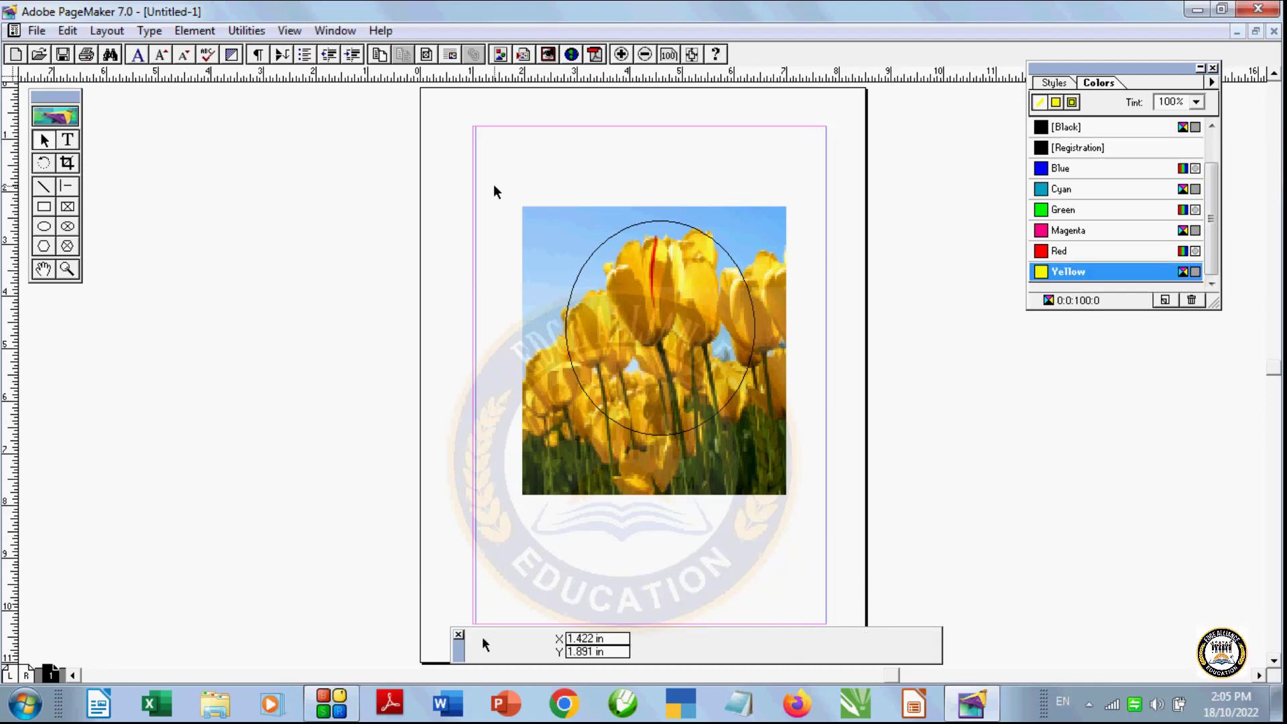
{"action": "left_click_drag", "start_coordinate": [495, 187], "coordinate": [812, 561]}
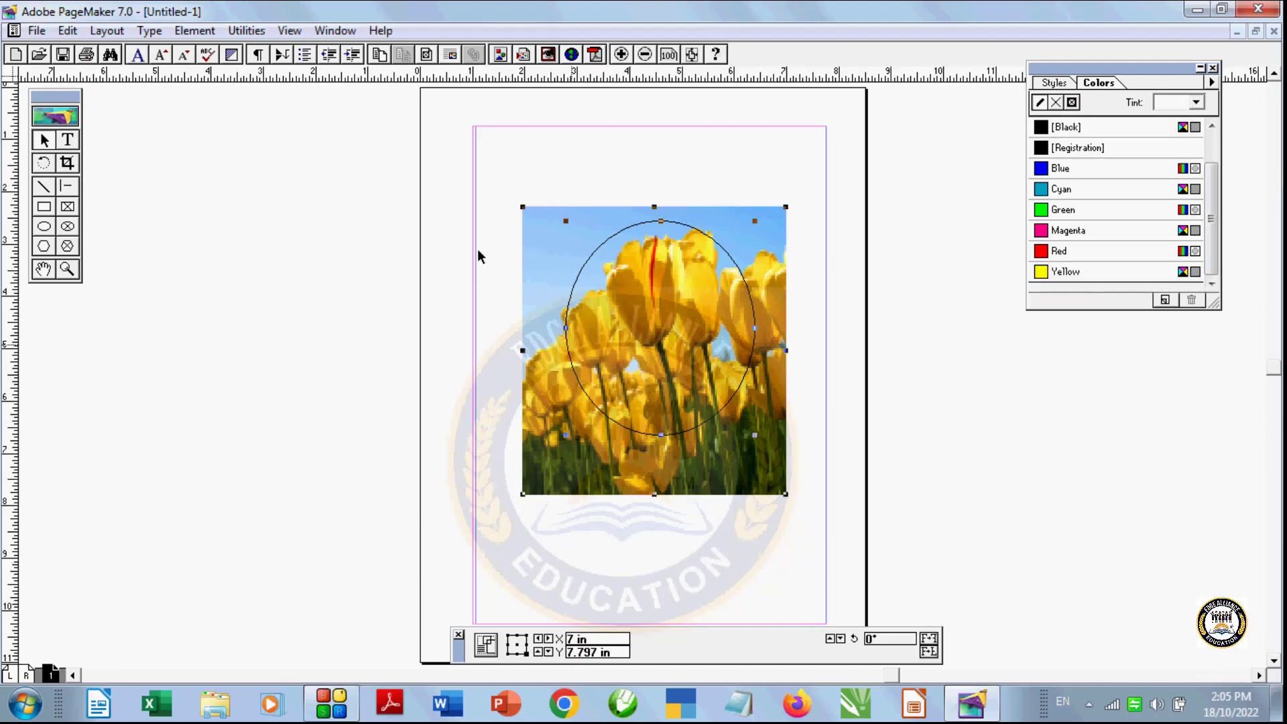
{"action": "left_click", "coordinate": [195, 31]}
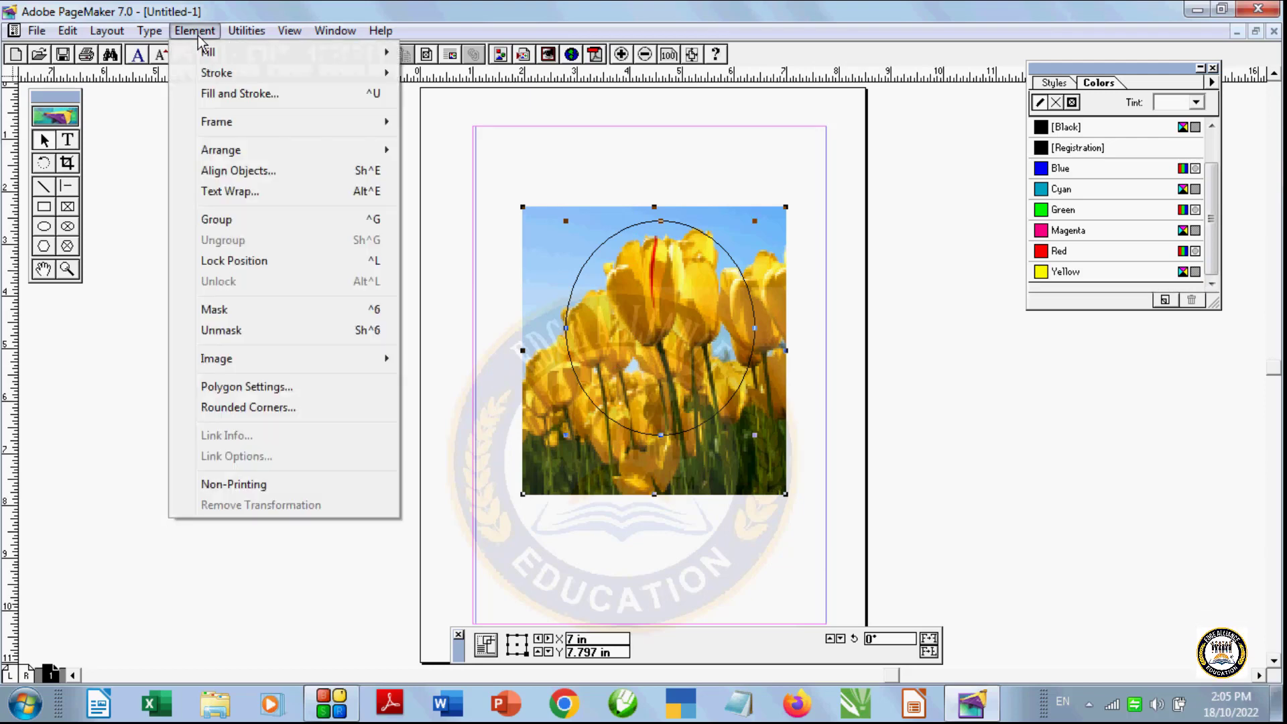
{"action": "left_click", "coordinate": [252, 315]}
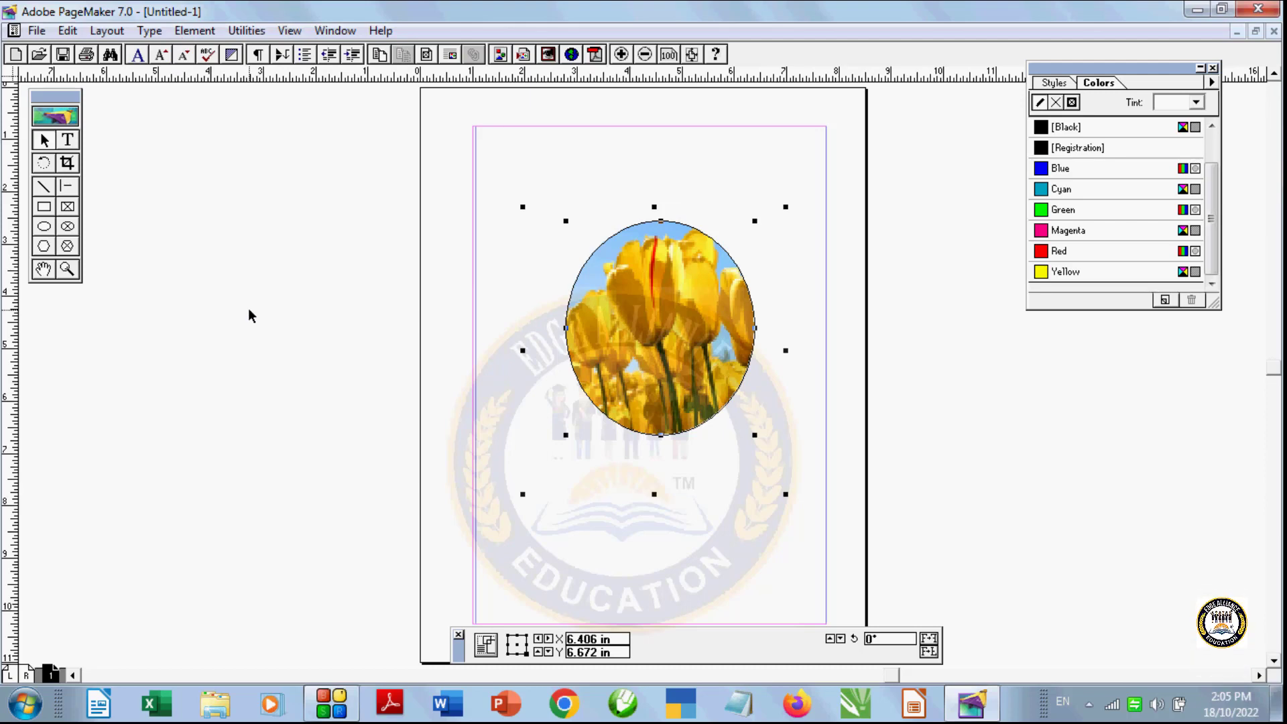
{"action": "left_click", "coordinate": [581, 538]}
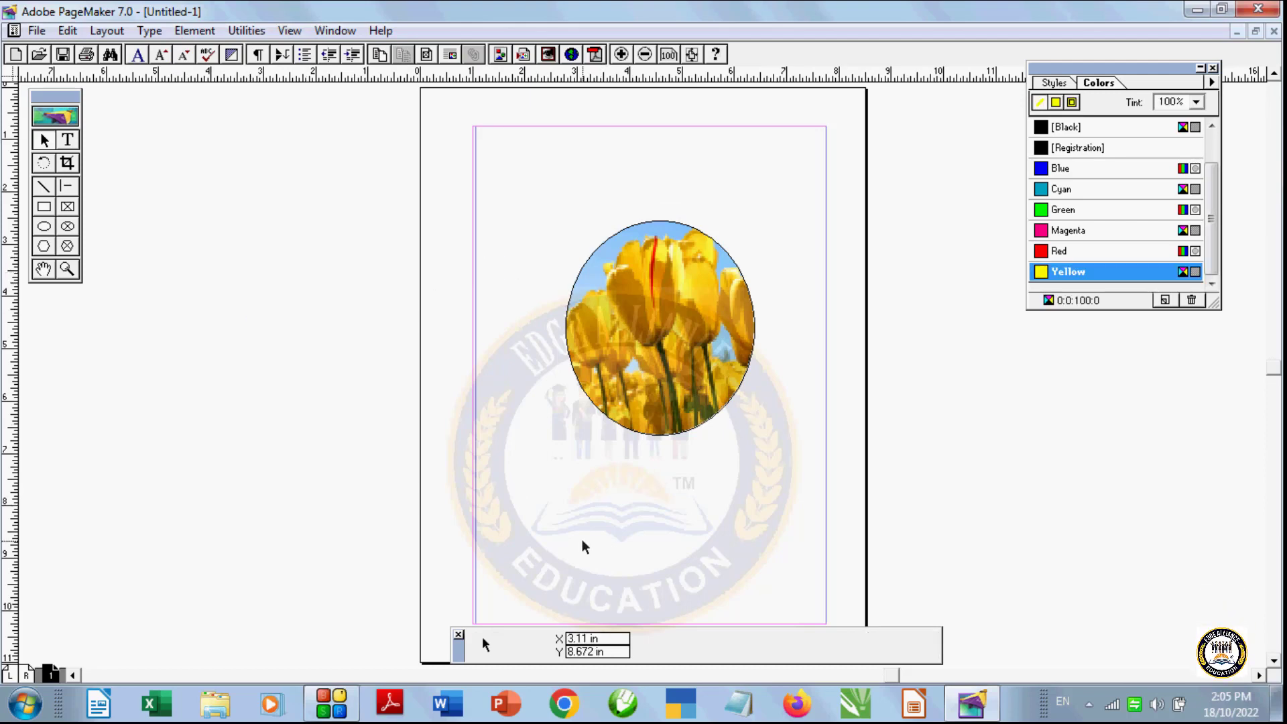
{"action": "left_click", "coordinate": [657, 432]}
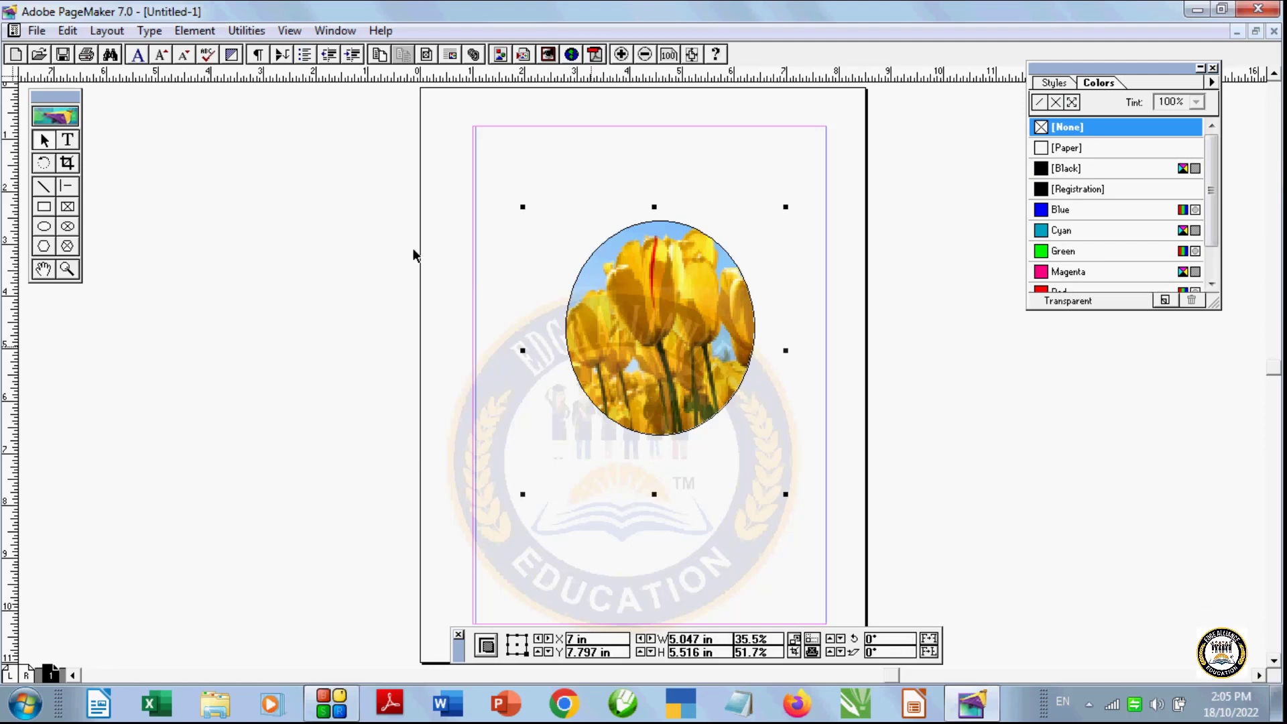
Step: Unmask the tulip picture, move the ellipse off the page to the left, and shift the picture slightly up and right
{"action": "left_click", "coordinate": [149, 31]}
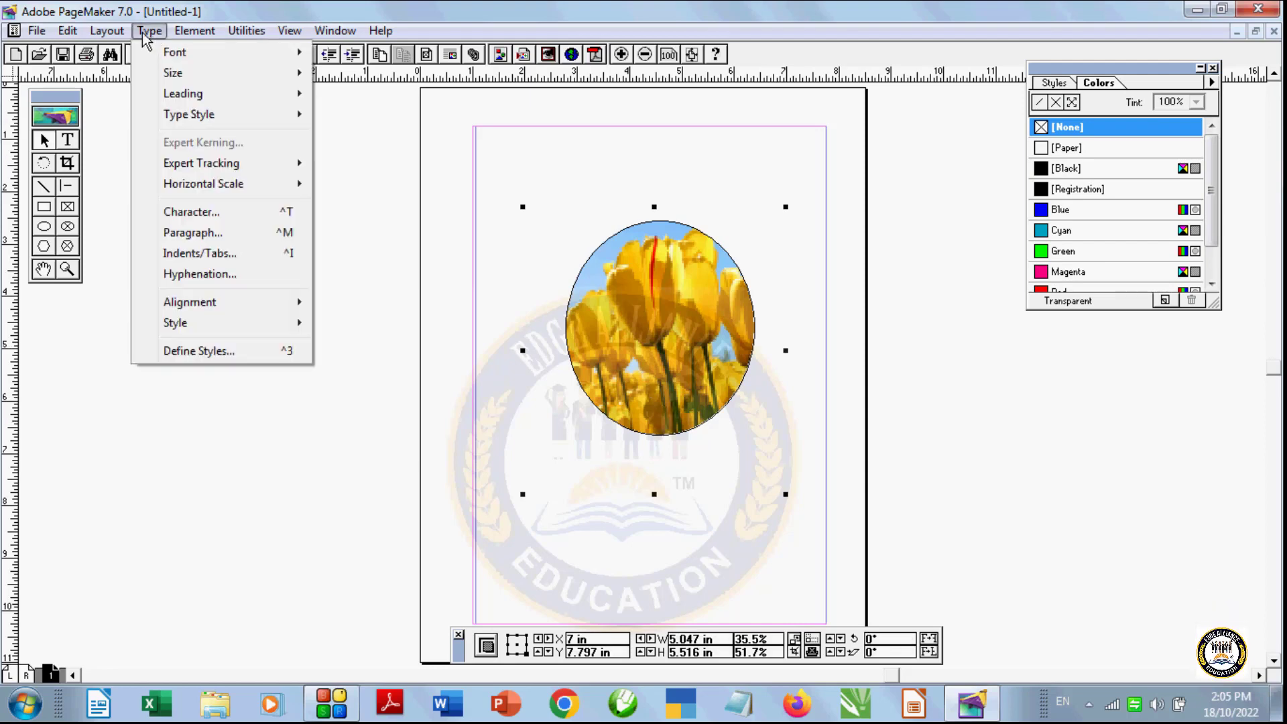
{"action": "mouse_move", "coordinate": [179, 35]}
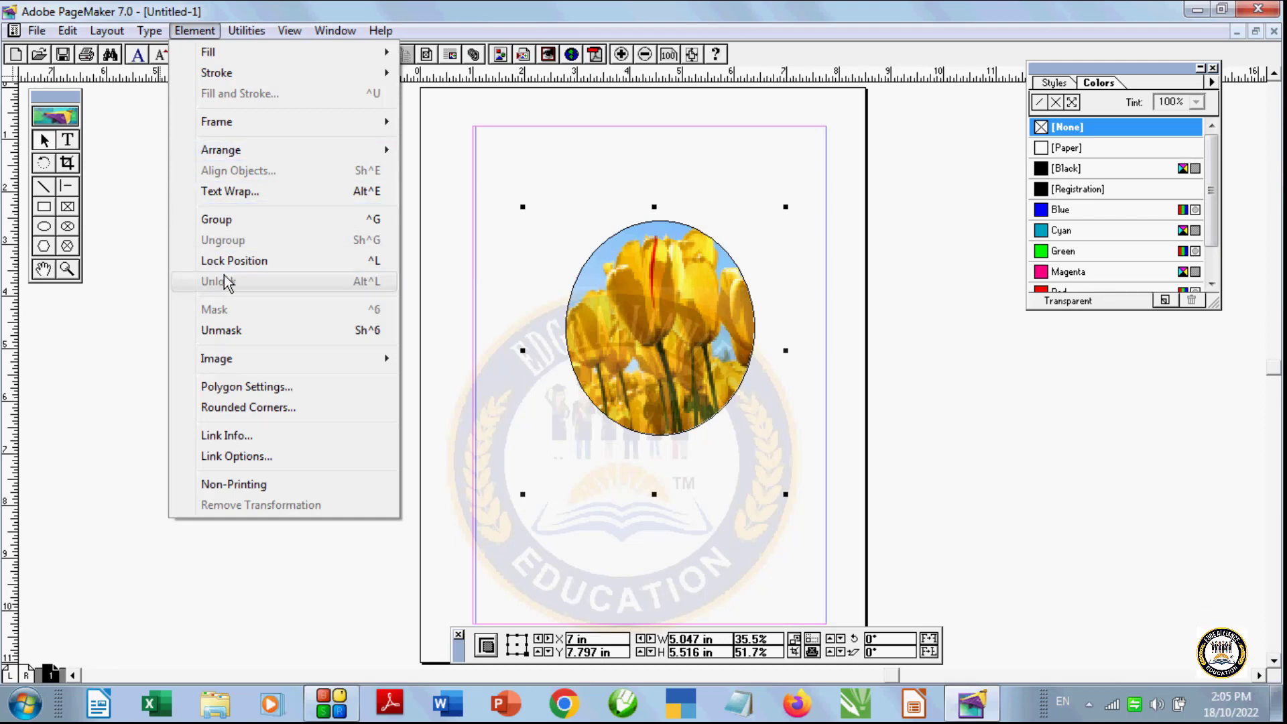
{"action": "left_click", "coordinate": [221, 329]}
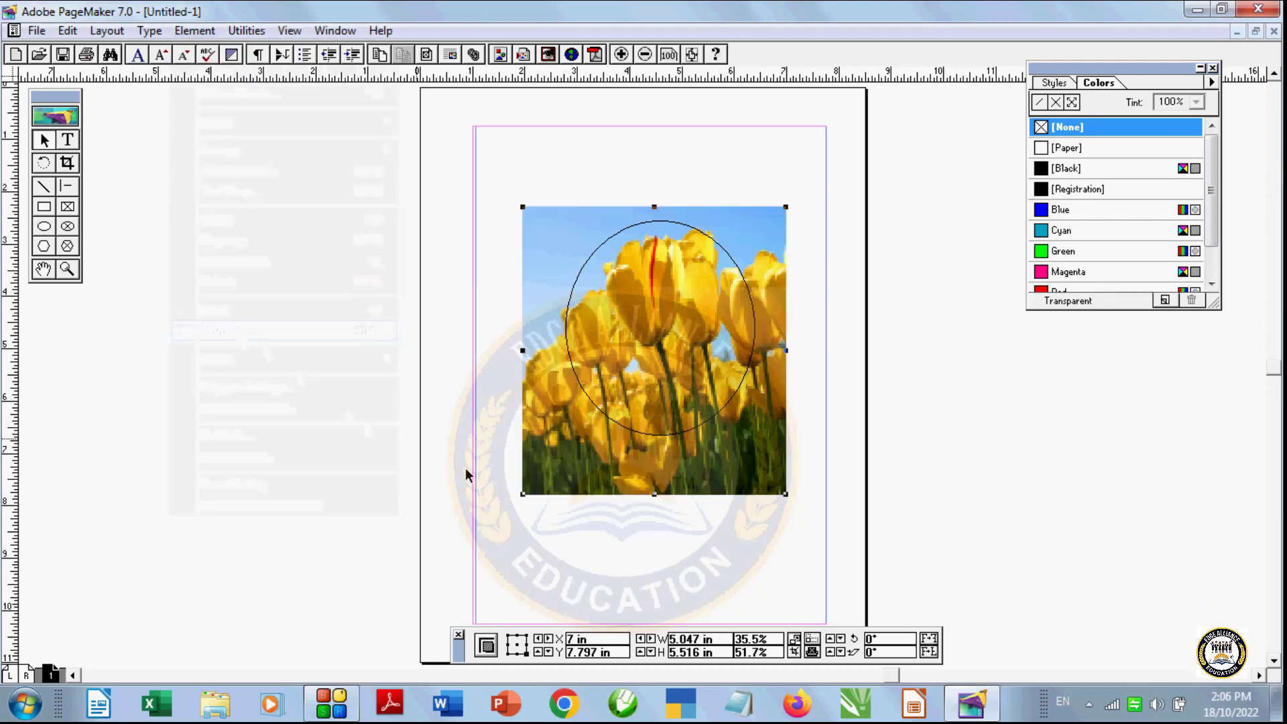
{"action": "left_click", "coordinate": [645, 434]}
{"action": "left_click_drag", "start_coordinate": [645, 434], "coordinate": [285, 453]}
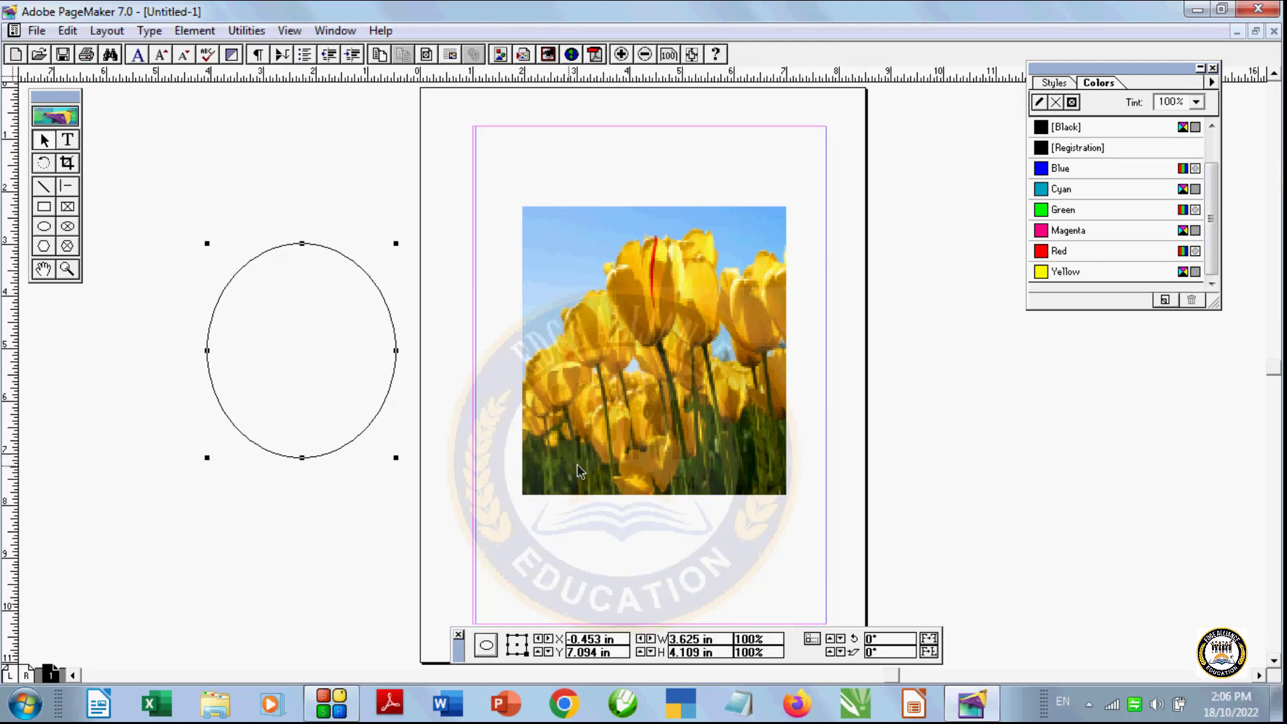
{"action": "left_click_drag", "start_coordinate": [580, 471], "coordinate": [593, 441]}
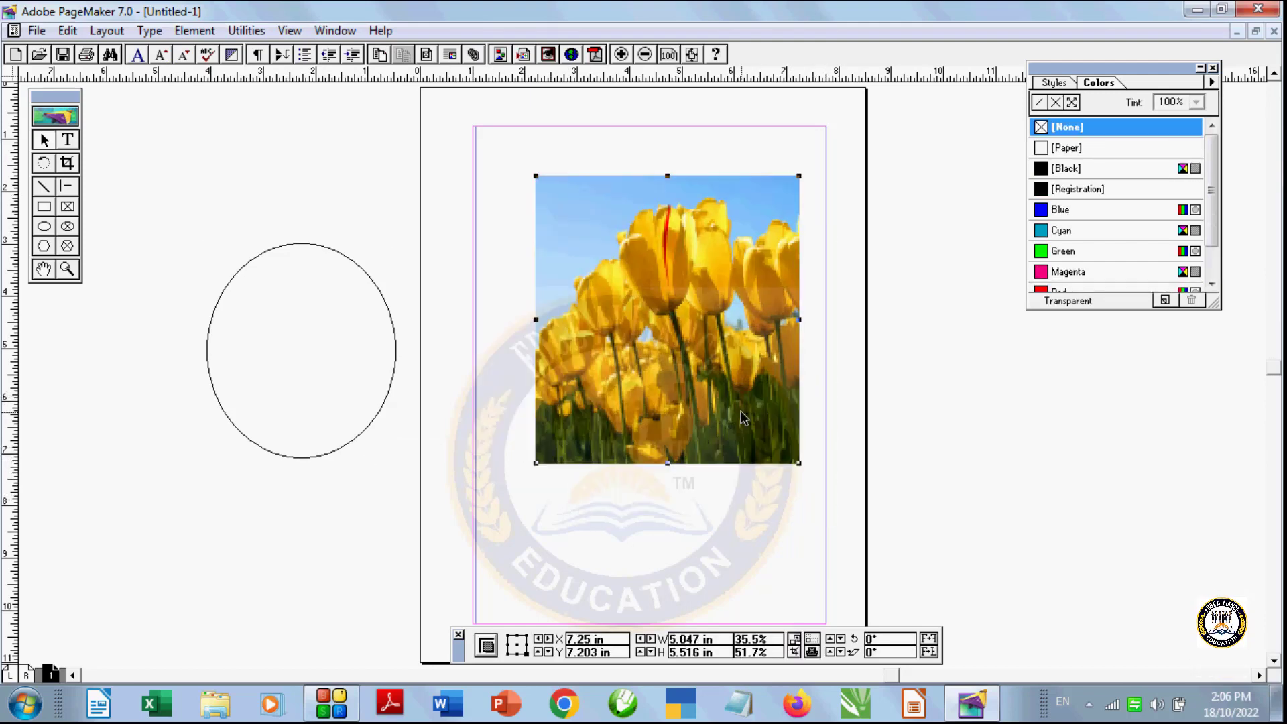
{"action": "left_click_drag", "start_coordinate": [743, 417], "coordinate": [745, 430]}
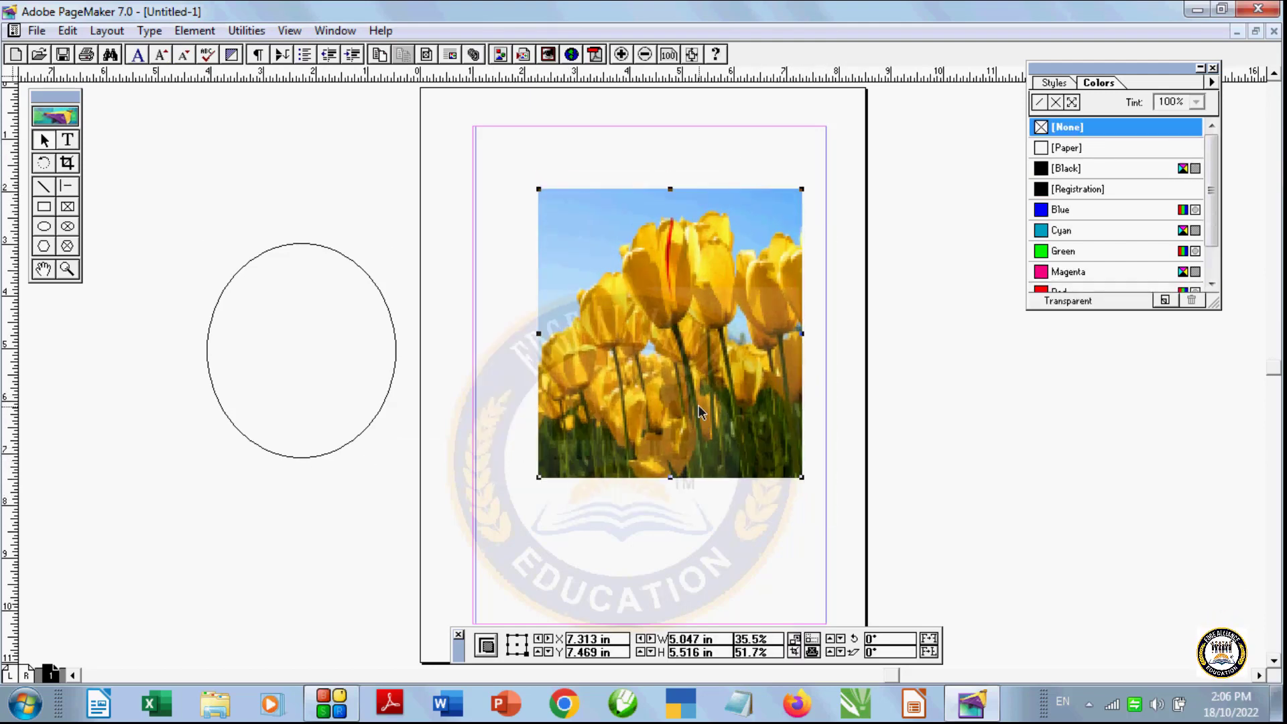
Step: Delete the tulip picture and the ellipse beside the page
{"action": "key", "text": "Delete"}
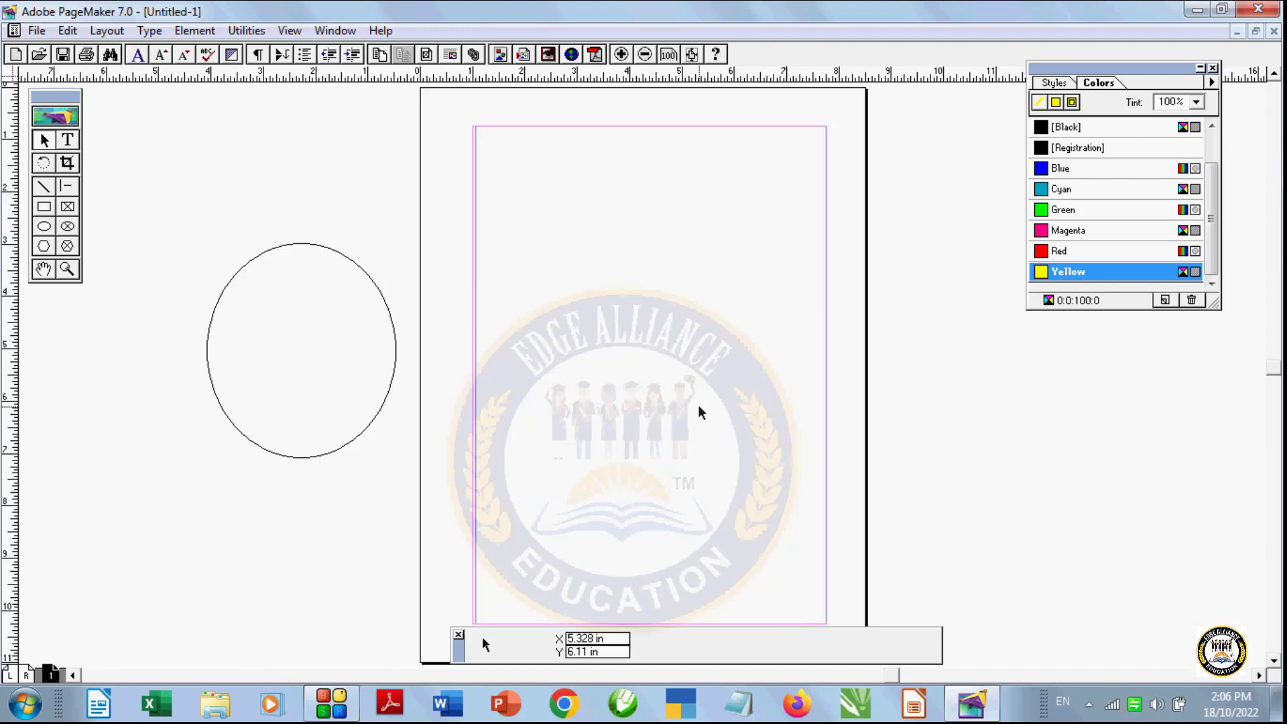
{"action": "left_click", "coordinate": [347, 443]}
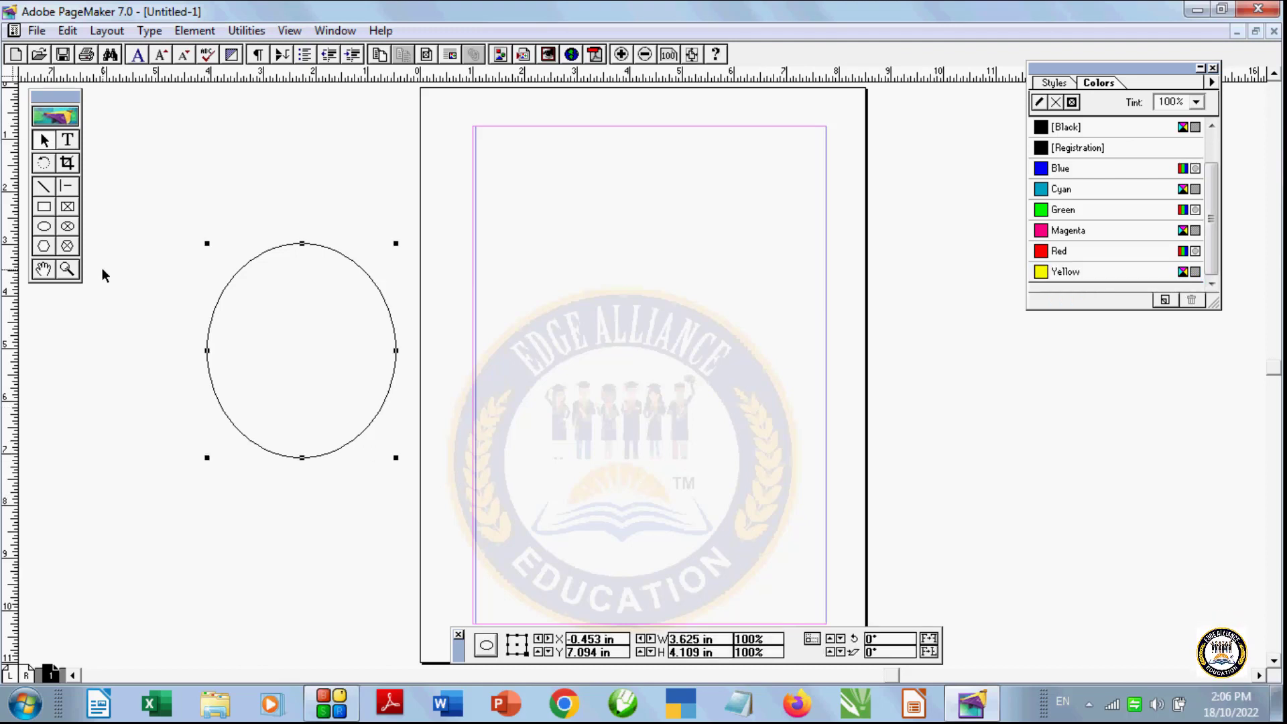
{"action": "key", "text": "Delete"}
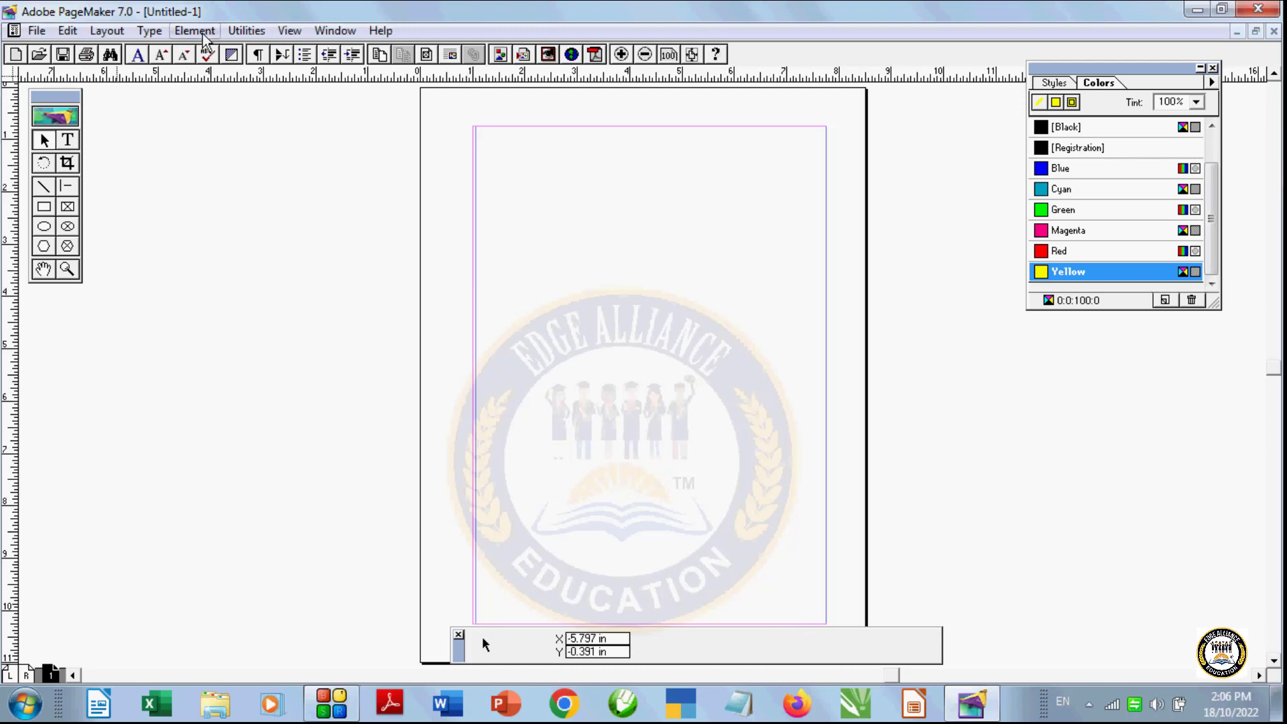
Step: Place the koala picture 7205.tmp.jpg on the page at a size of about 4.83 by 4.94 in
{"action": "key", "text": "ctrl+d"}
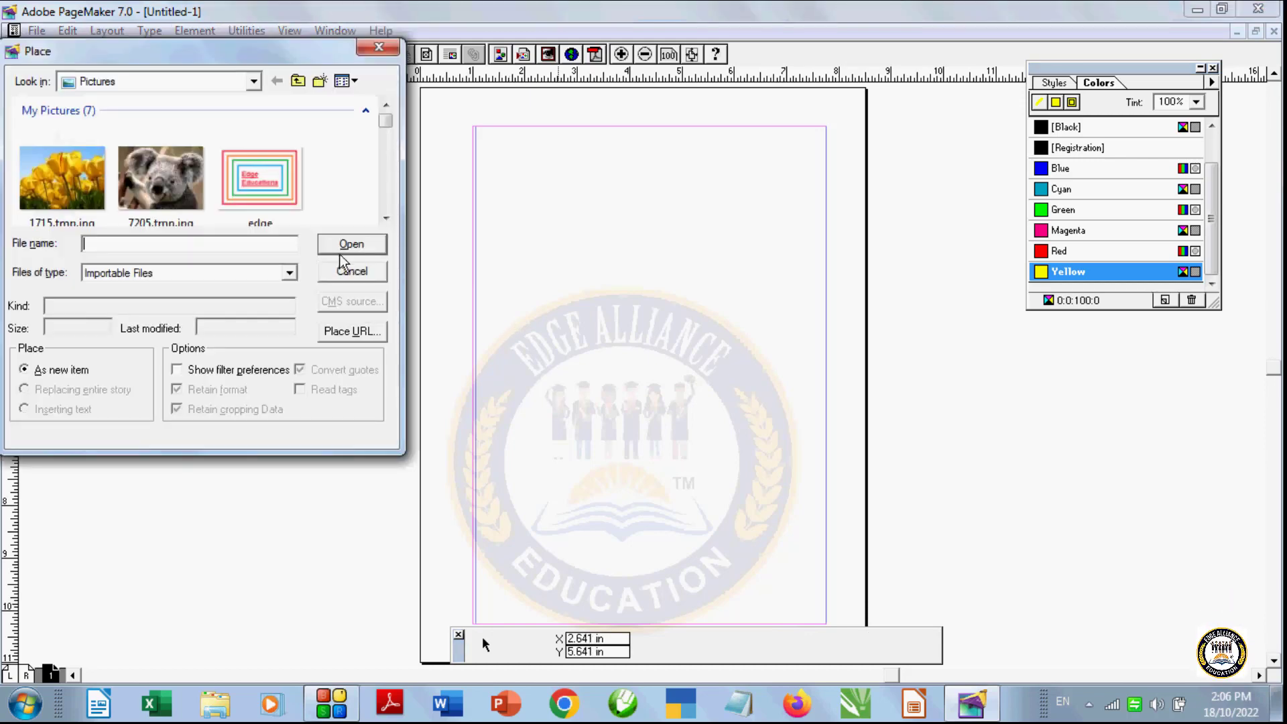
{"action": "left_click", "coordinate": [149, 198]}
{"action": "left_click", "coordinate": [350, 244]}
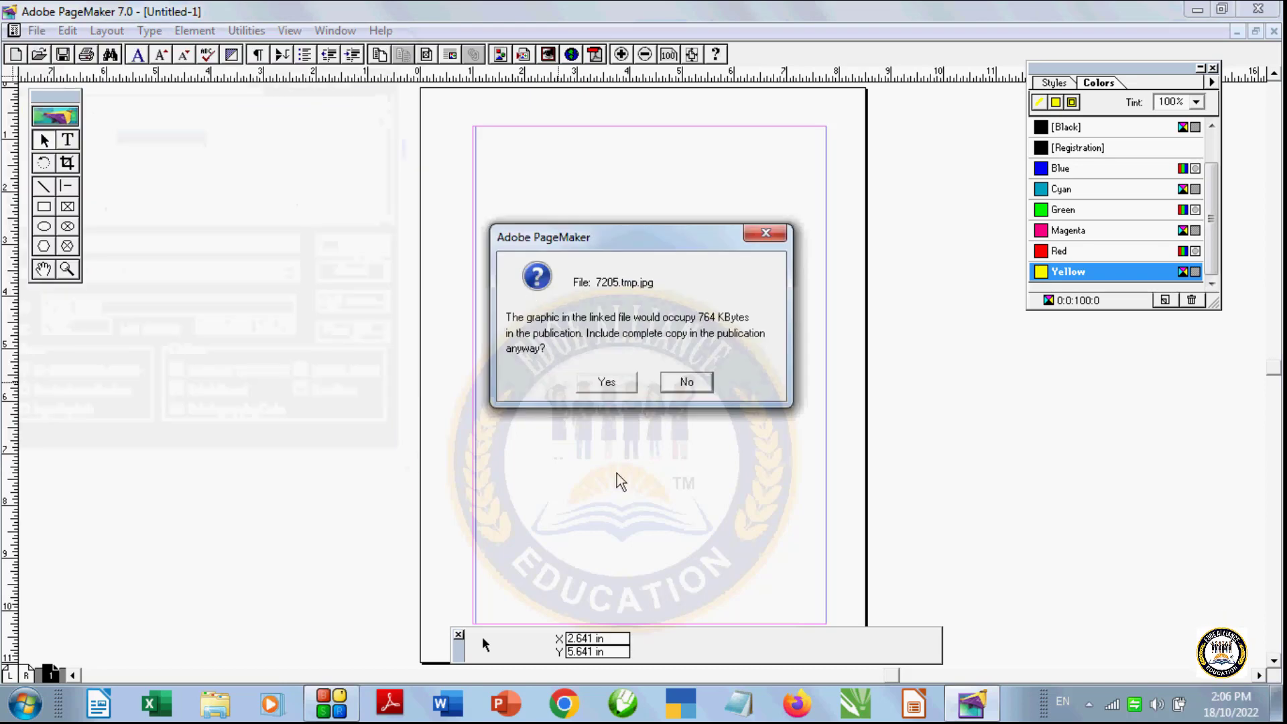
{"action": "left_click", "coordinate": [597, 388]}
{"action": "left_click_drag", "start_coordinate": [503, 219], "coordinate": [755, 477]}
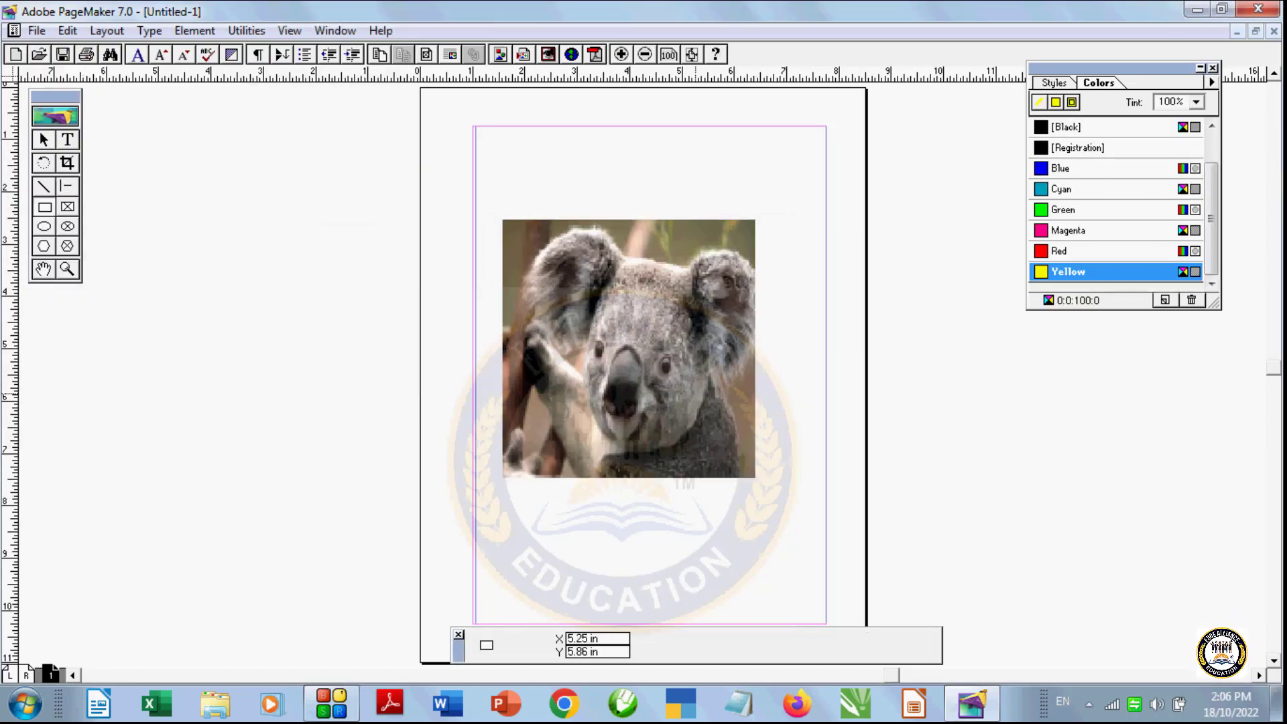
Step: Draw a rounded rectangle about 4.09 by 4.03 in over the koala with no fill and a Registration-coloured outline
{"action": "left_click_drag", "start_coordinate": [528, 239], "coordinate": [740, 450]}
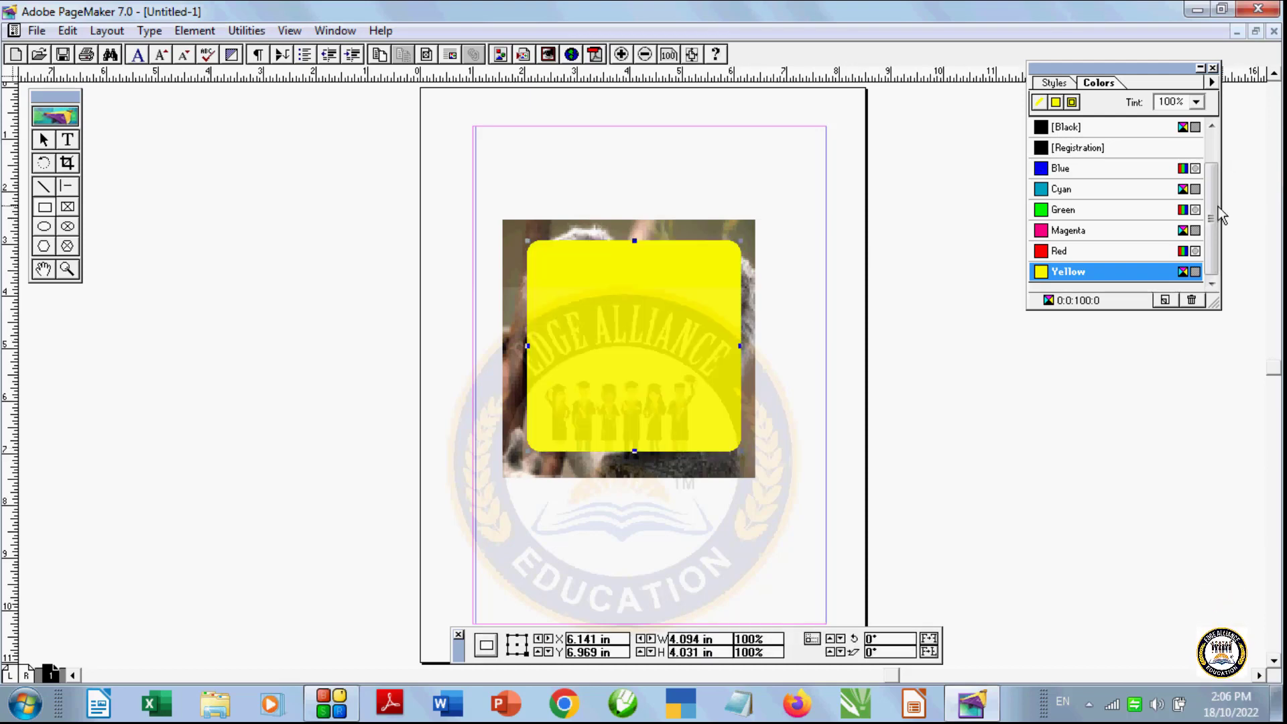
{"action": "left_click", "coordinate": [1211, 126]}
{"action": "left_click", "coordinate": [1211, 126]}
{"action": "left_click", "coordinate": [1065, 129]}
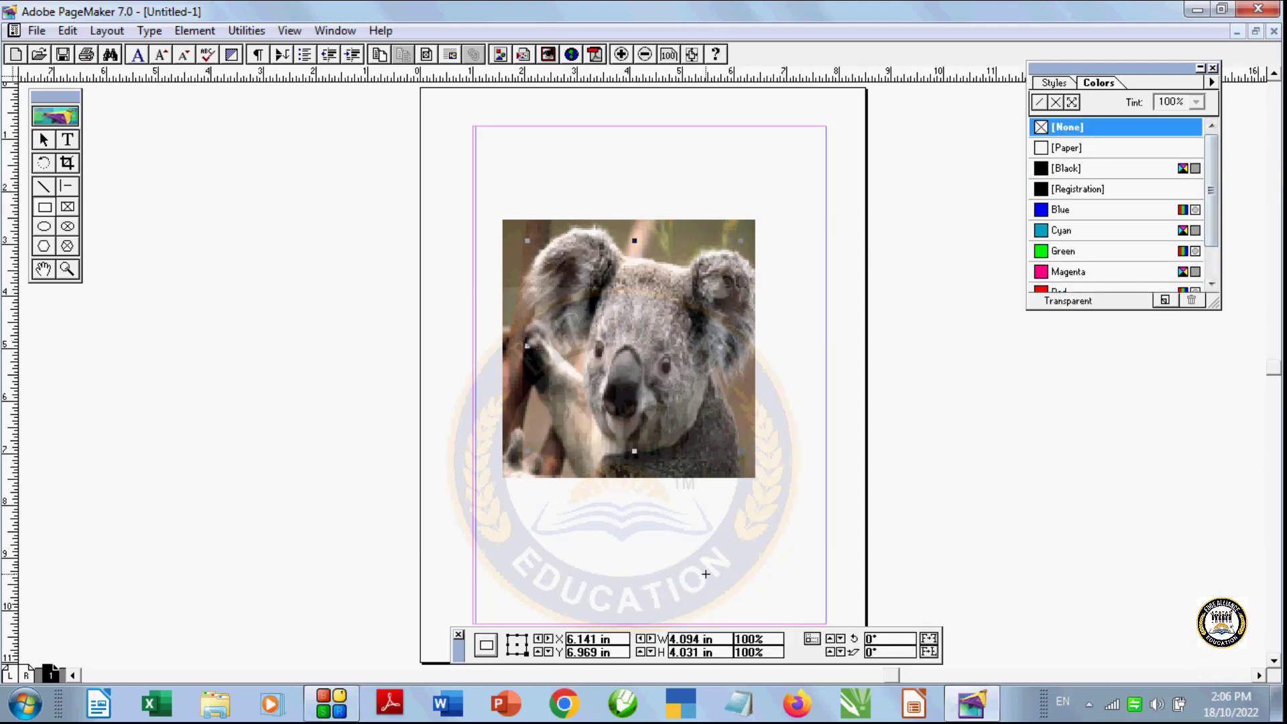
{"action": "left_click", "coordinate": [1065, 189]}
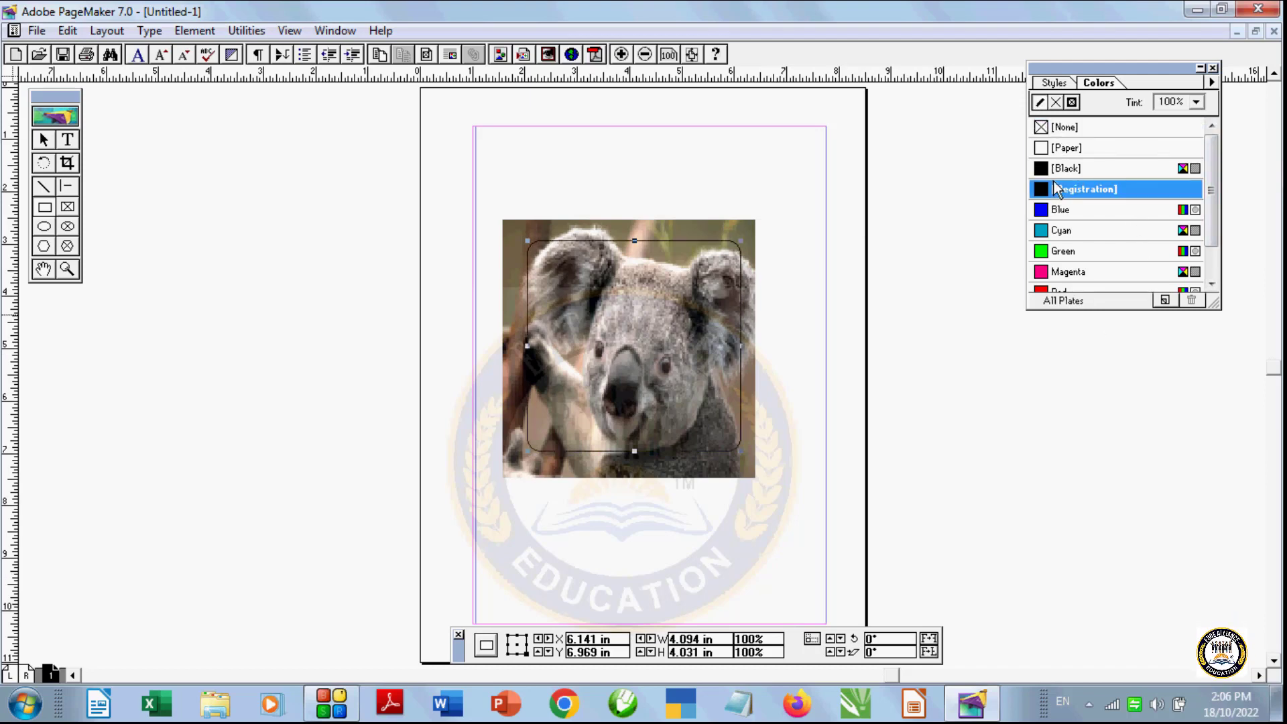
{"action": "left_click", "coordinate": [199, 218]}
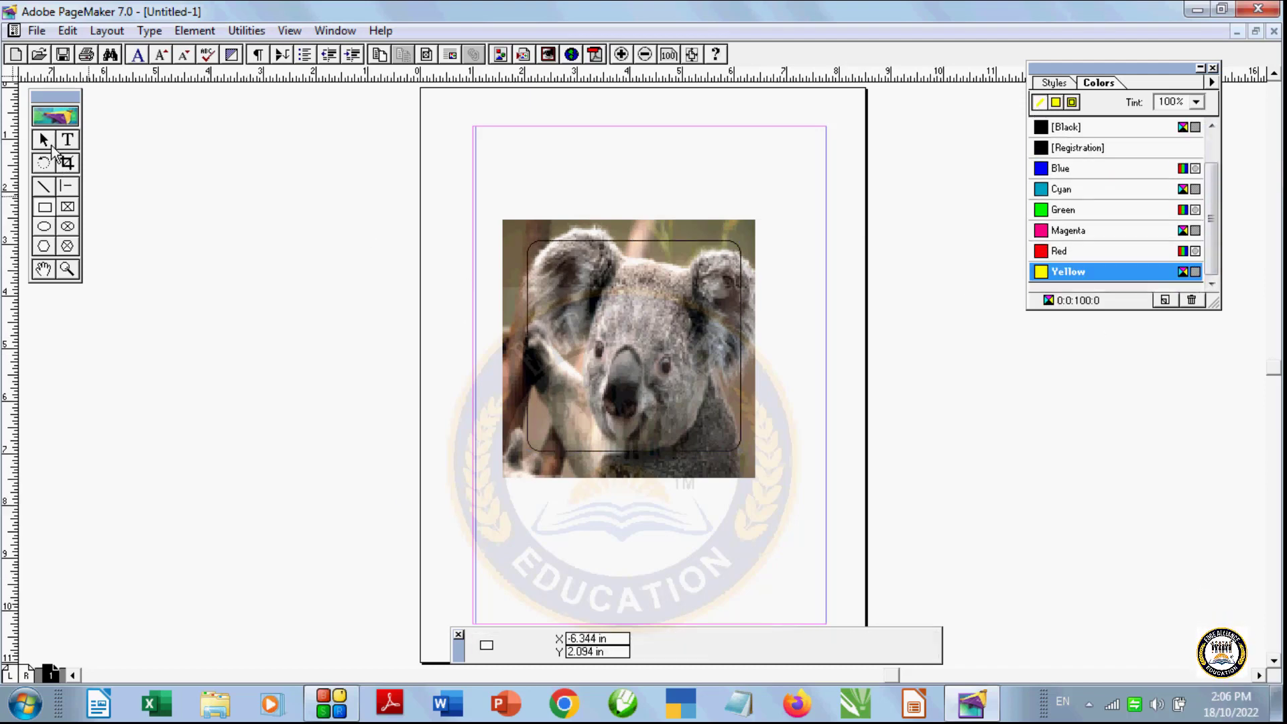
Step: Select the koala picture together with the rounded rectangle and mask the picture with that shape
{"action": "left_click_drag", "start_coordinate": [486, 194], "coordinate": [755, 446]}
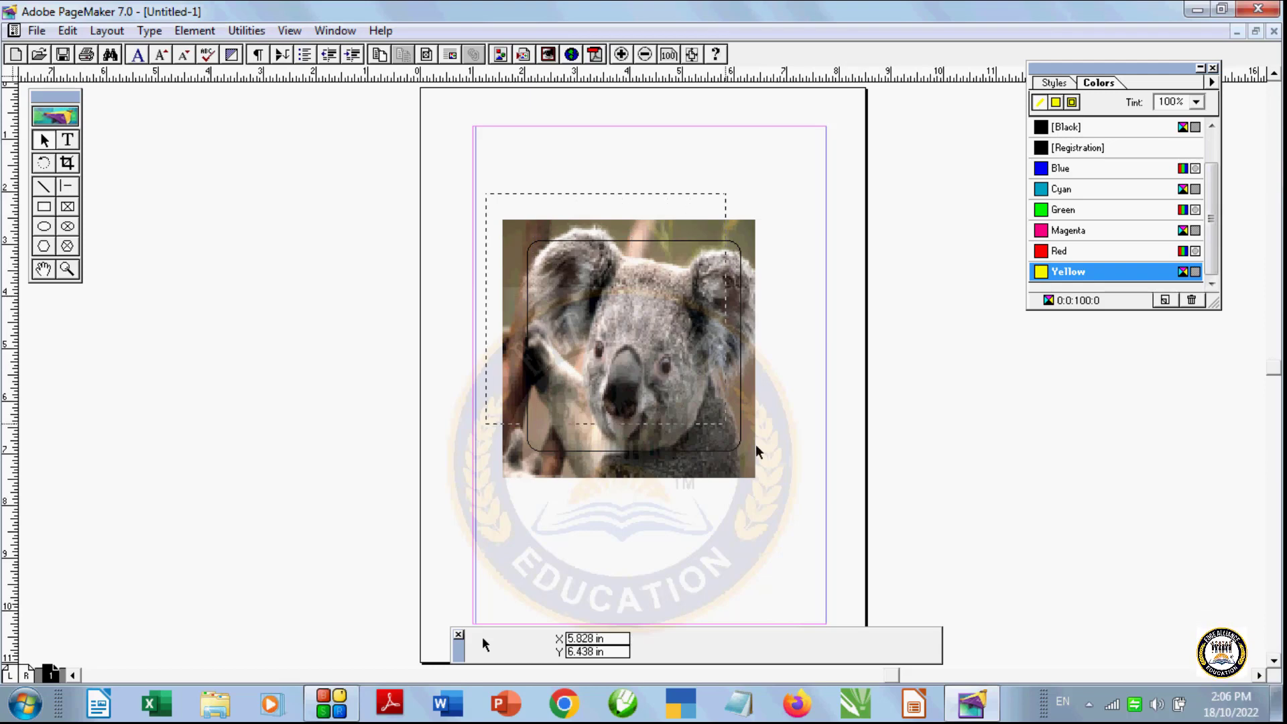
{"action": "left_click_drag", "start_coordinate": [831, 541], "coordinate": [832, 540]}
{"action": "left_click", "coordinate": [201, 31]}
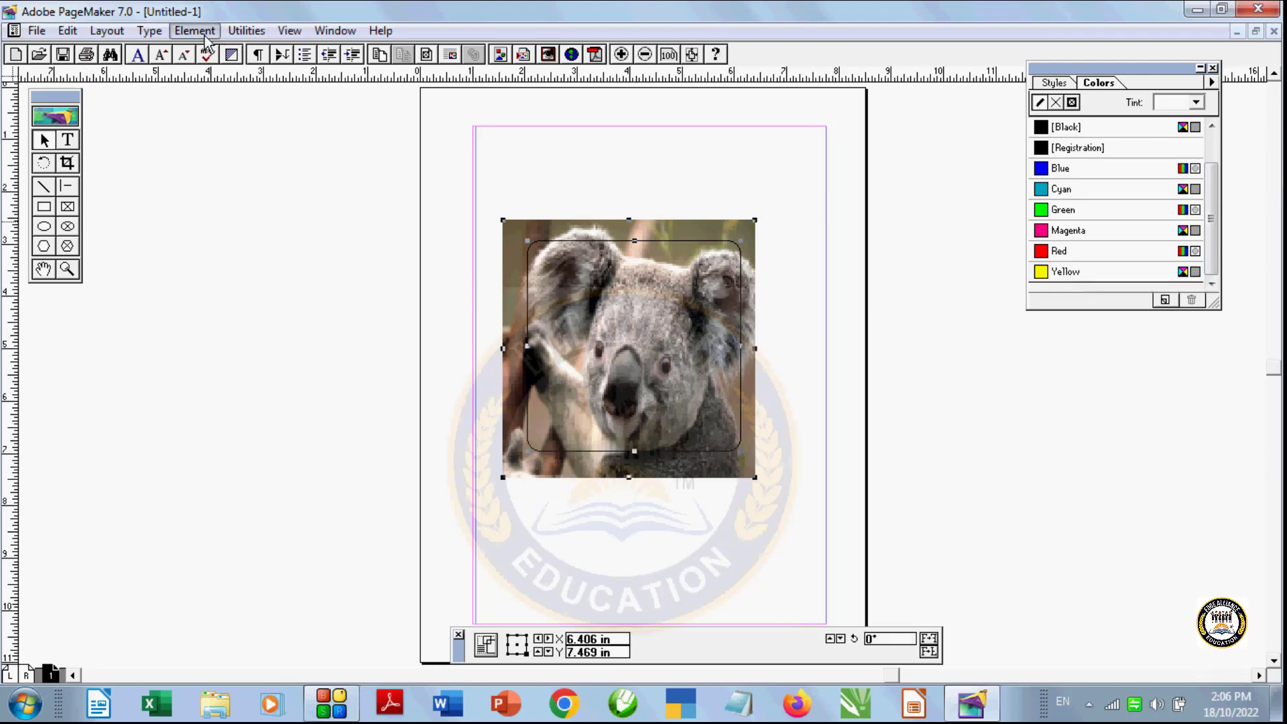
{"action": "left_click", "coordinate": [226, 310]}
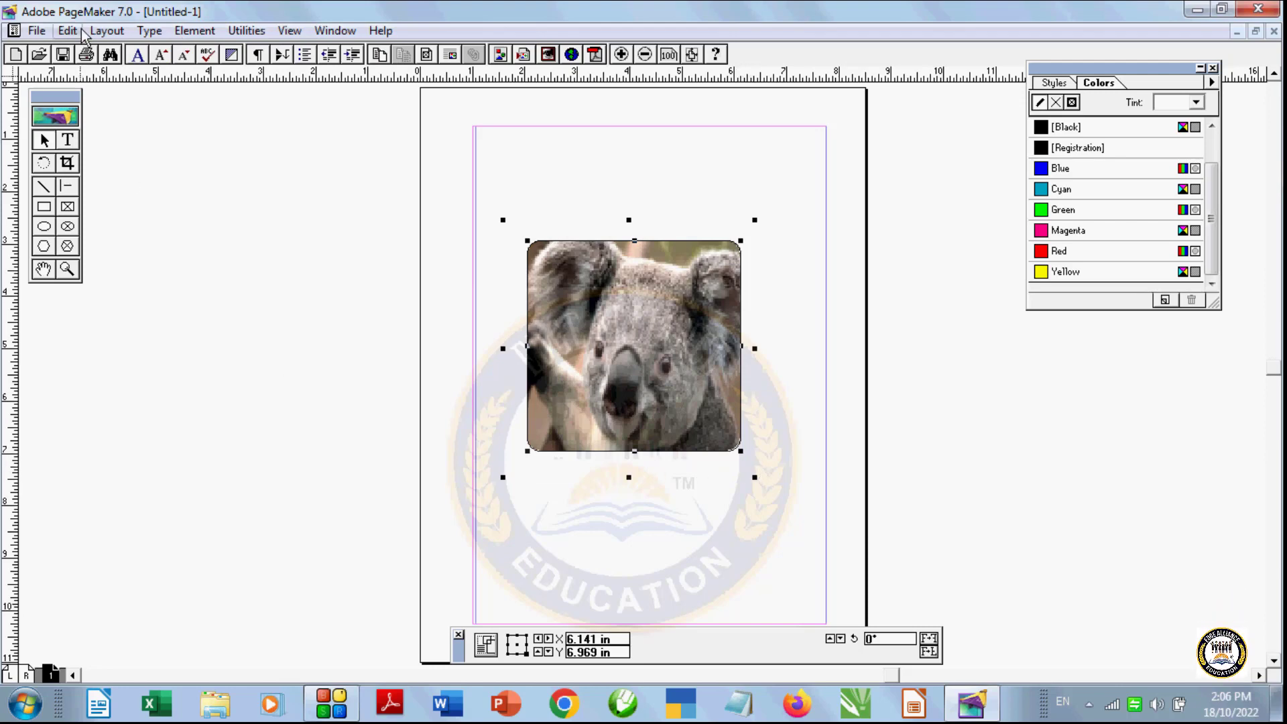
Step: Unmask the koala picture, then move the rounded rectangle to the left of it and the picture to the right
{"action": "left_click", "coordinate": [198, 32]}
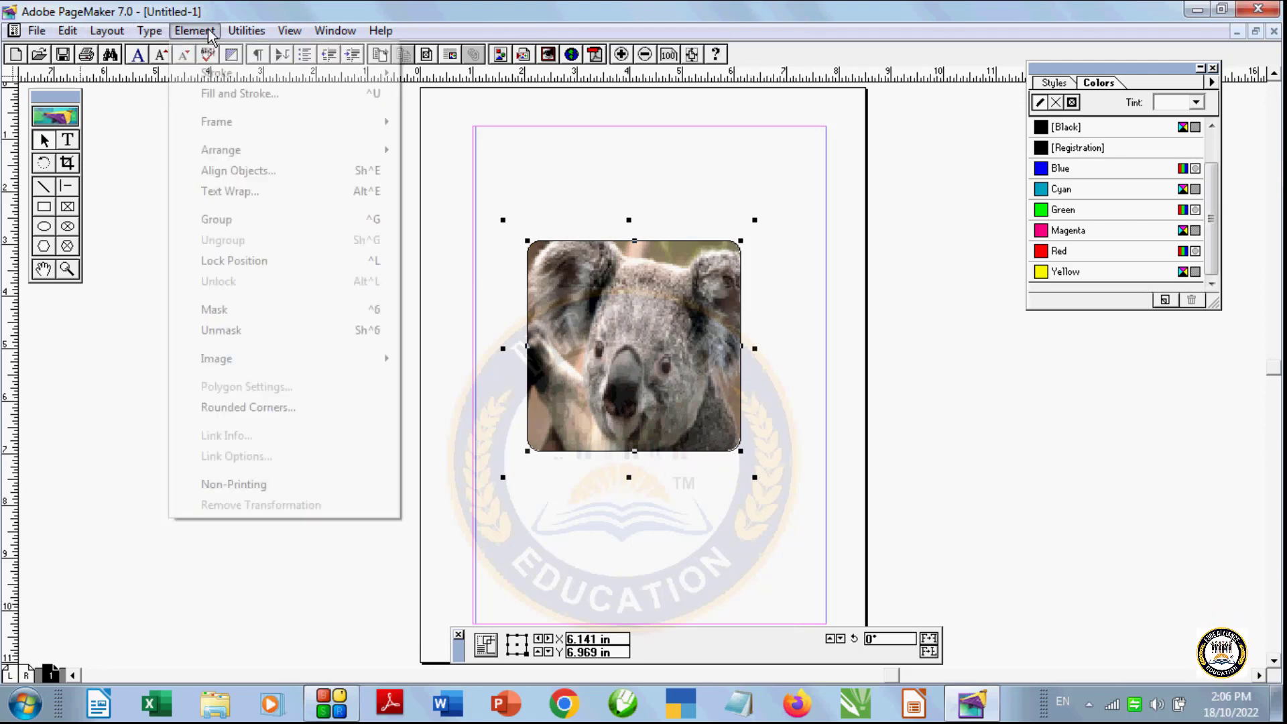
{"action": "left_click", "coordinate": [236, 331]}
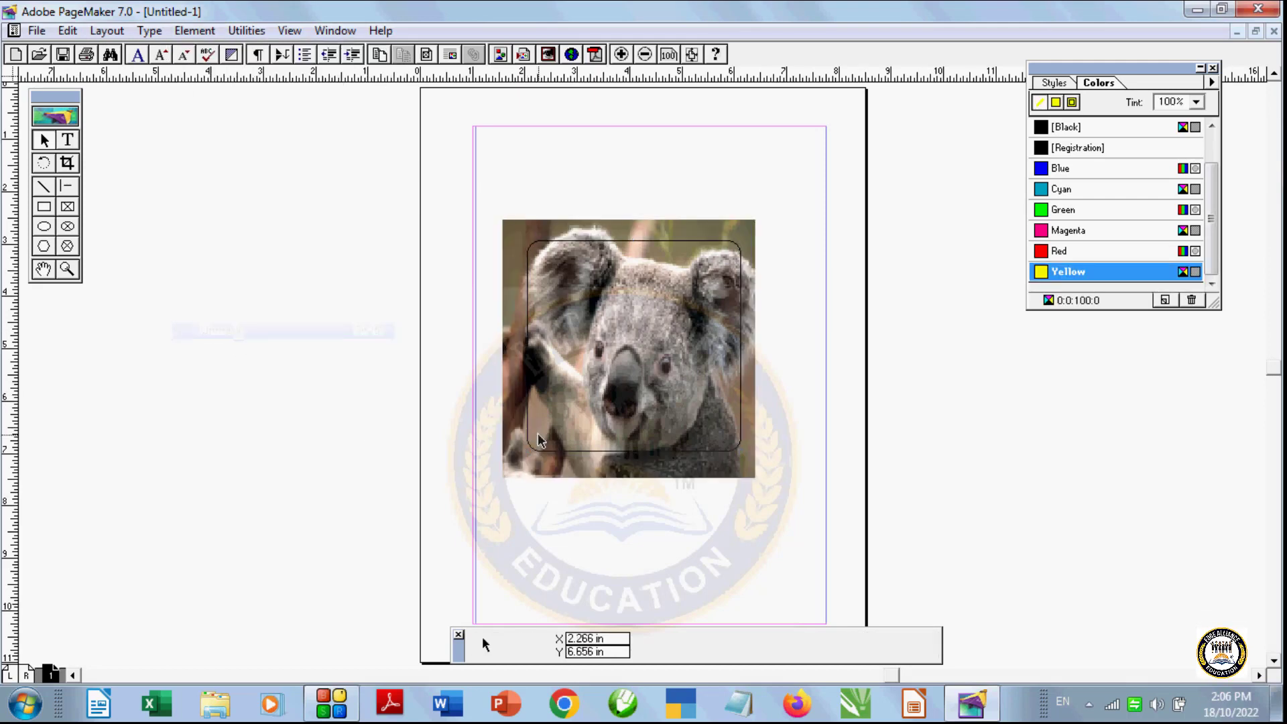
{"action": "left_click_drag", "start_coordinate": [524, 429], "coordinate": [249, 437]}
{"action": "left_click_drag", "start_coordinate": [551, 457], "coordinate": [626, 453]}
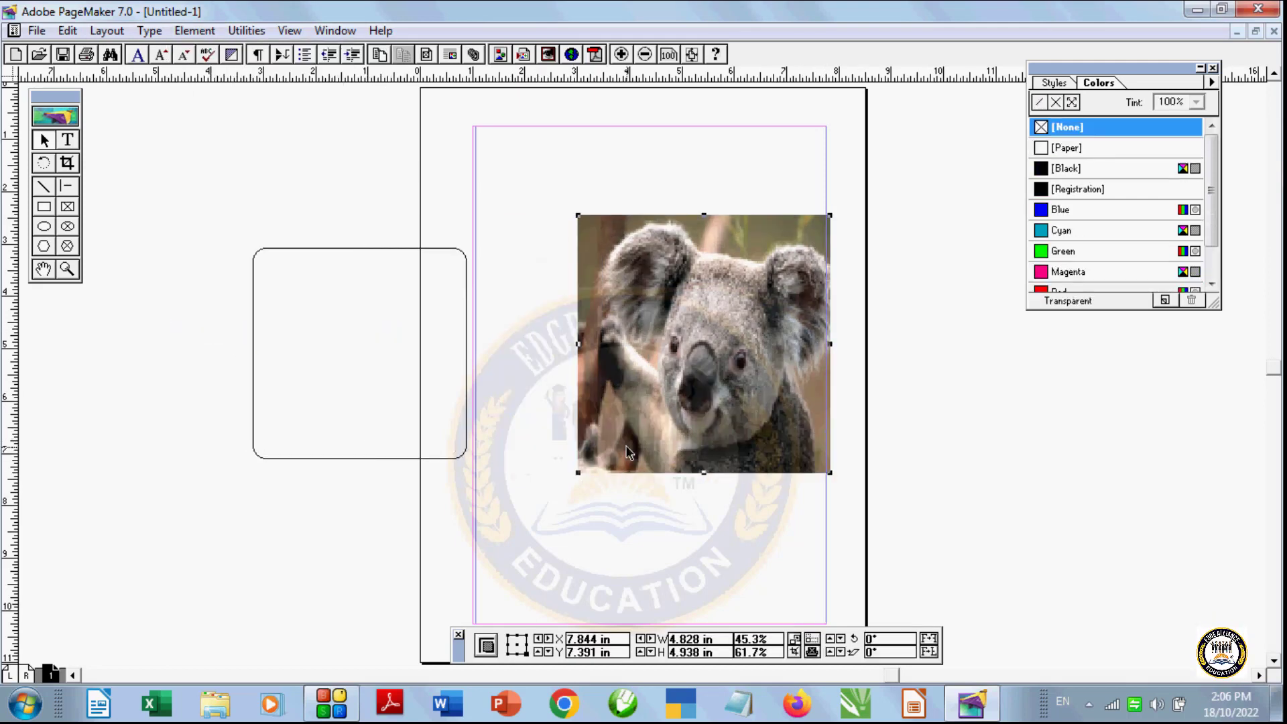
Step: Delete the koala picture and the rounded rectangle
{"action": "key", "text": "Delete"}
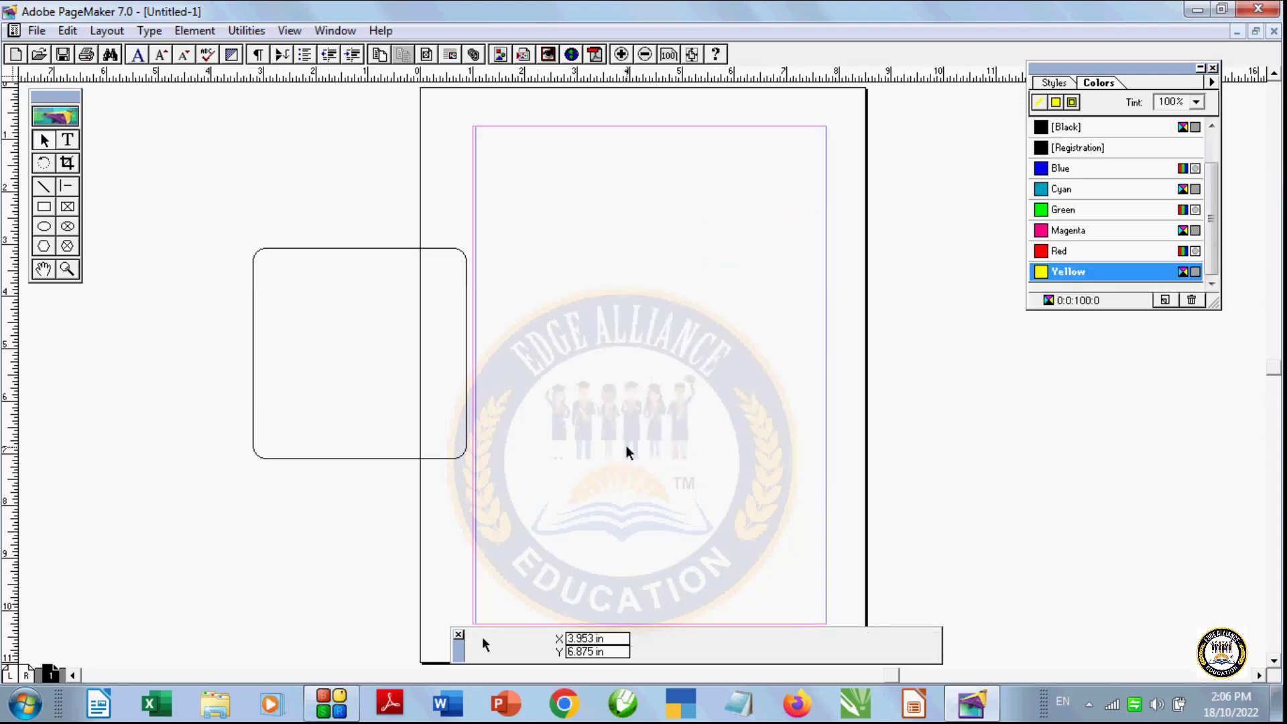
{"action": "left_click", "coordinate": [429, 459]}
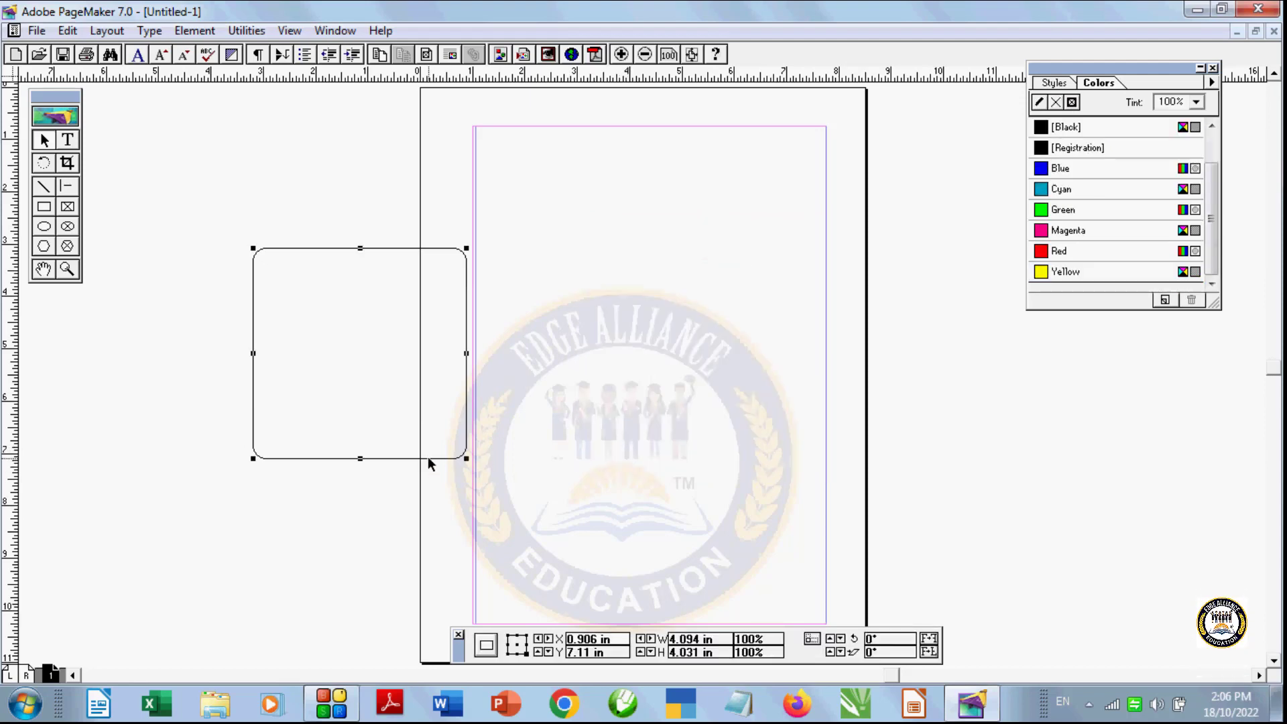
{"action": "key", "text": "Delete"}
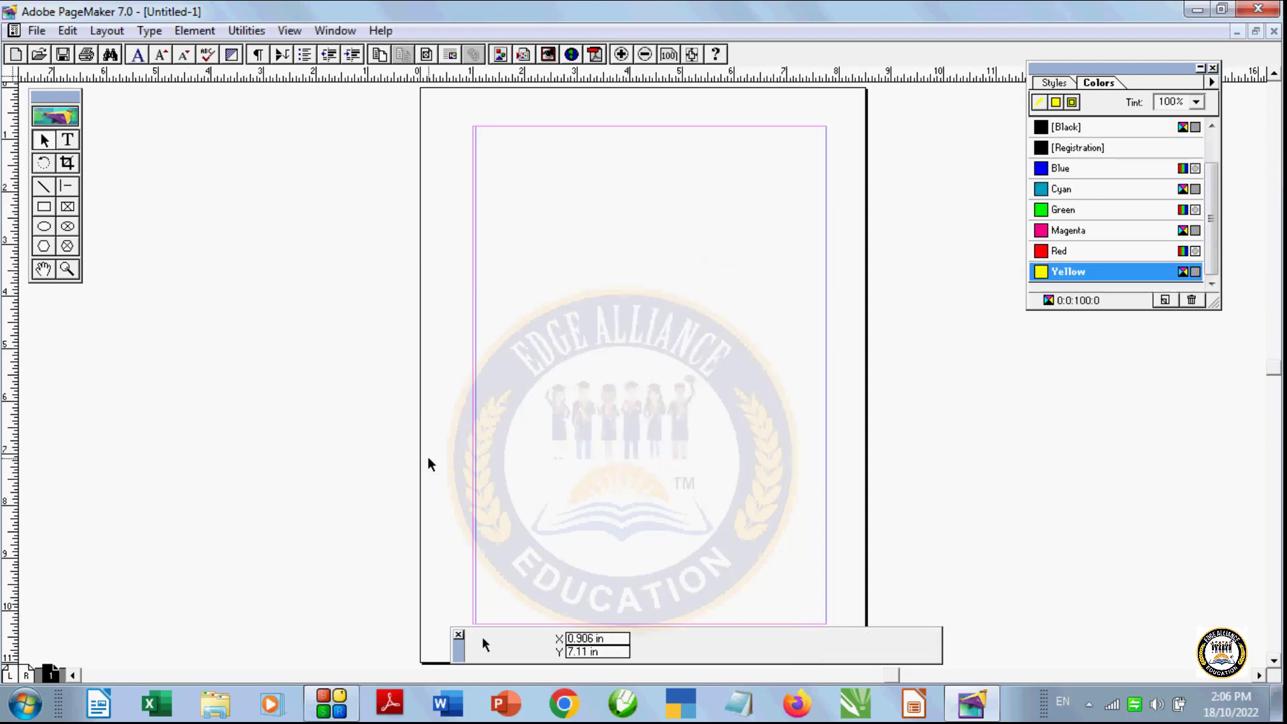
{"action": "left_click", "coordinate": [199, 32]}
{"action": "mouse_move", "coordinate": [280, 372]}
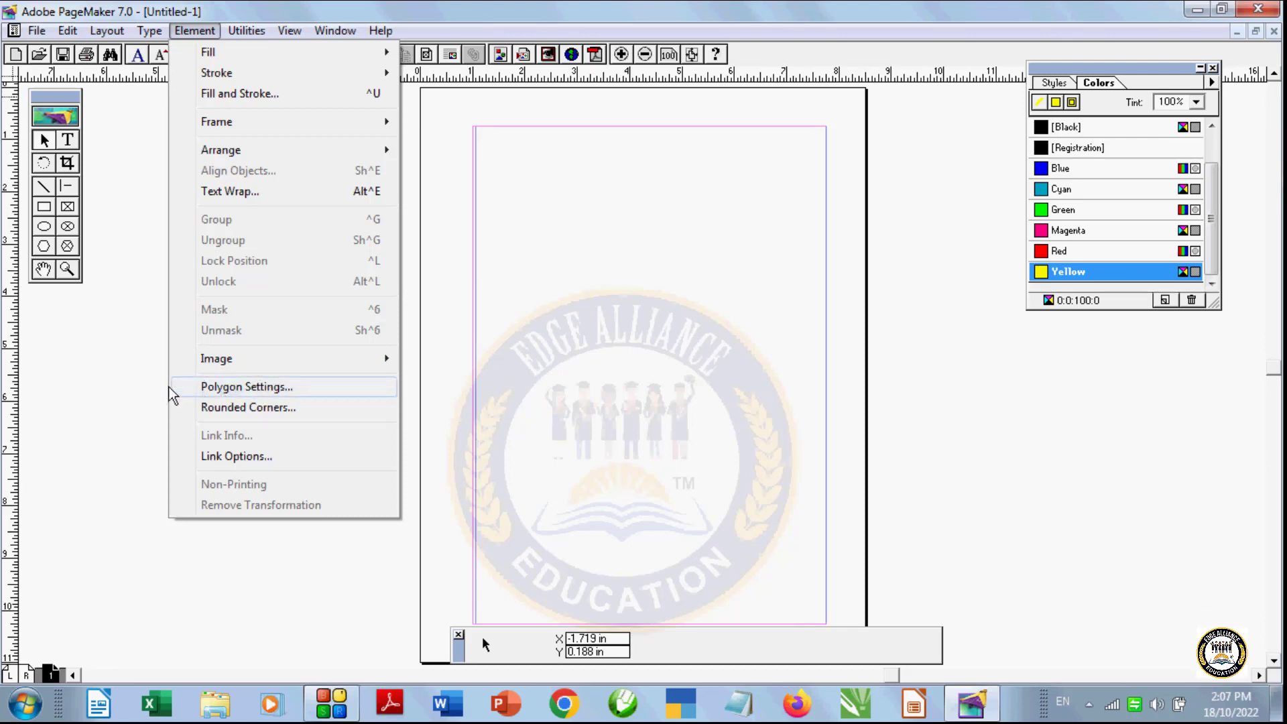
{"action": "left_click", "coordinate": [91, 310]}
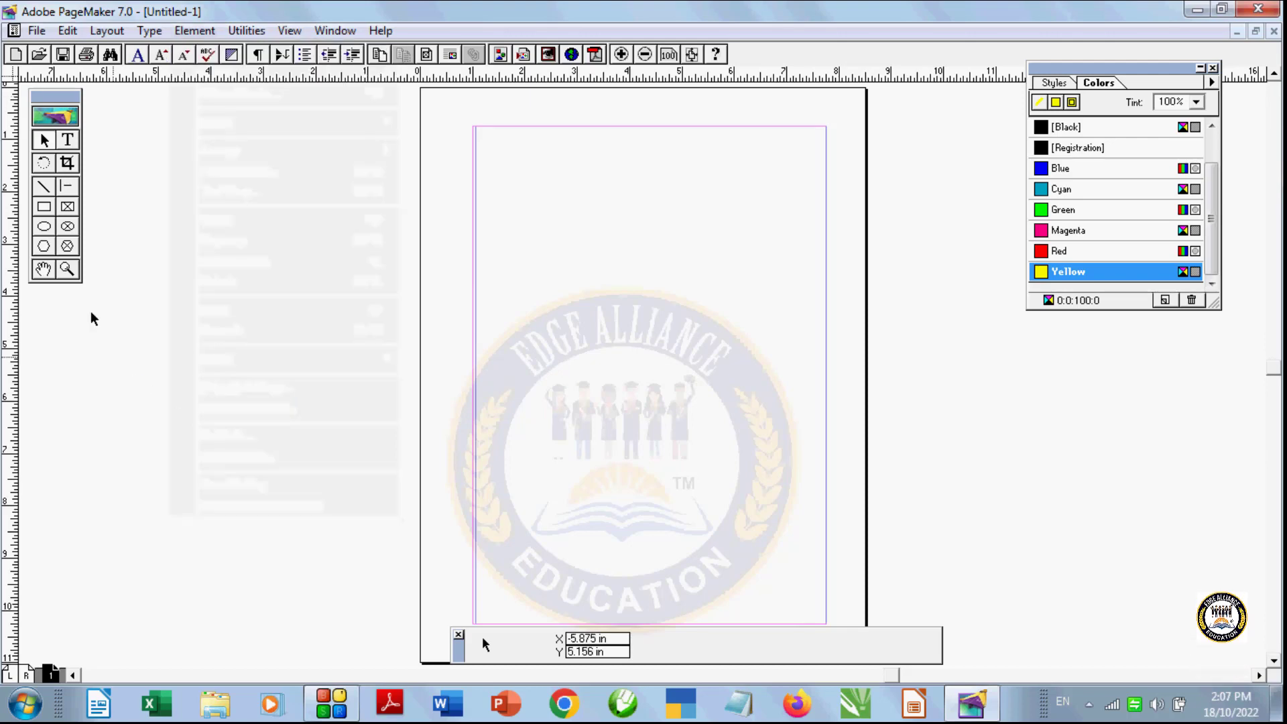
{"action": "double_click", "coordinate": [43, 246]}
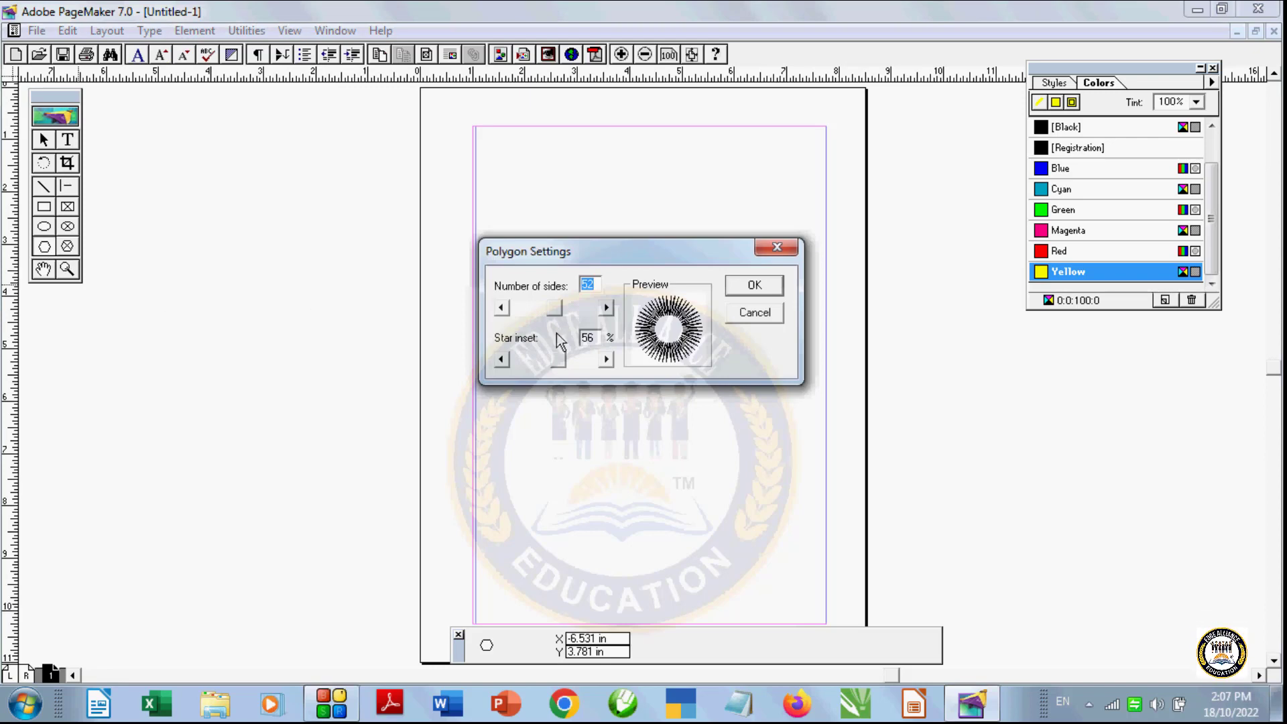
{"action": "mouse_move", "coordinate": [556, 308]}
{"action": "left_mouse_down"}
{"action": "mouse_move", "coordinate": [524, 308]}
{"action": "mouse_move", "coordinate": [562, 313]}
{"action": "left_mouse_up"}
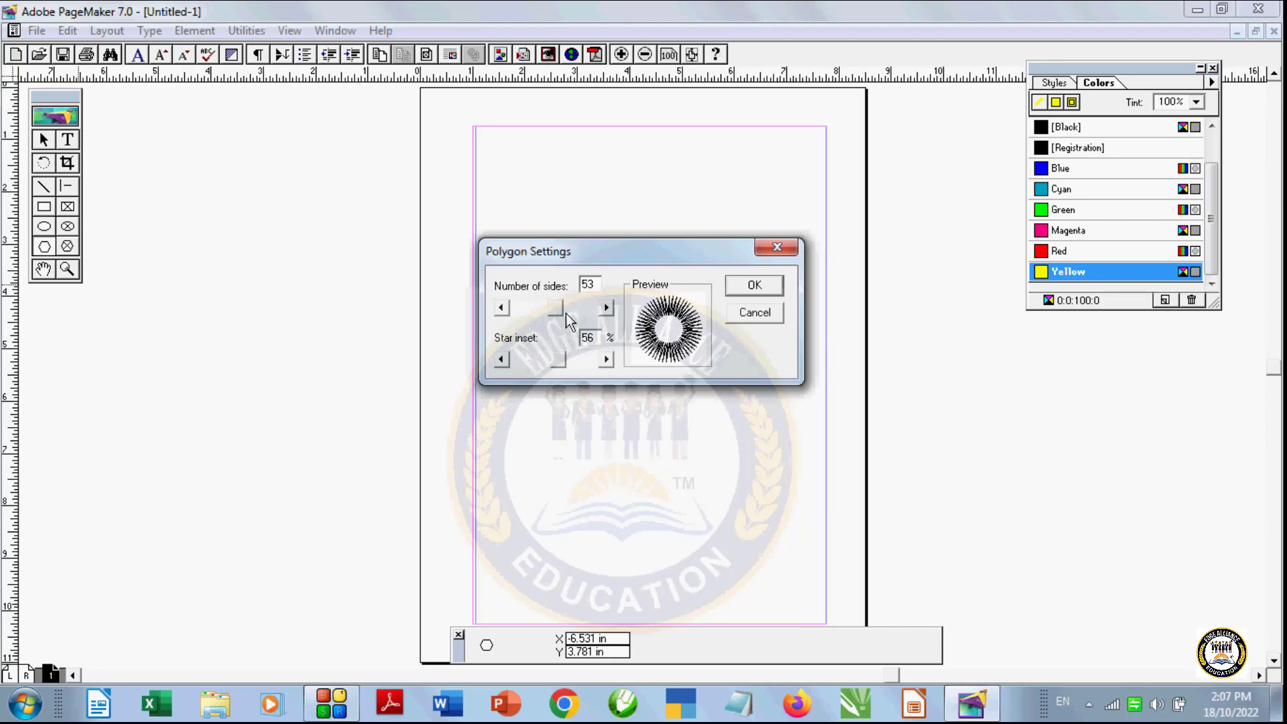
{"action": "left_click_drag", "start_coordinate": [566, 312], "coordinate": [572, 315]}
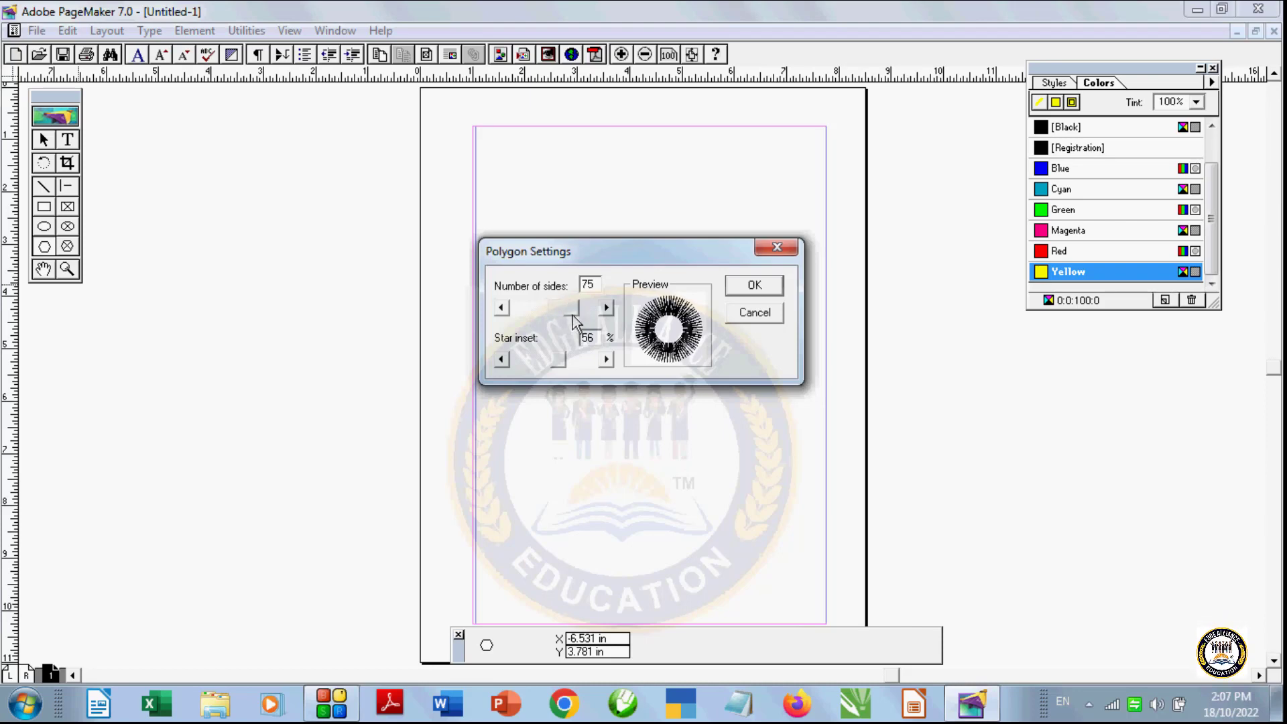
{"action": "left_click", "coordinate": [769, 319]}
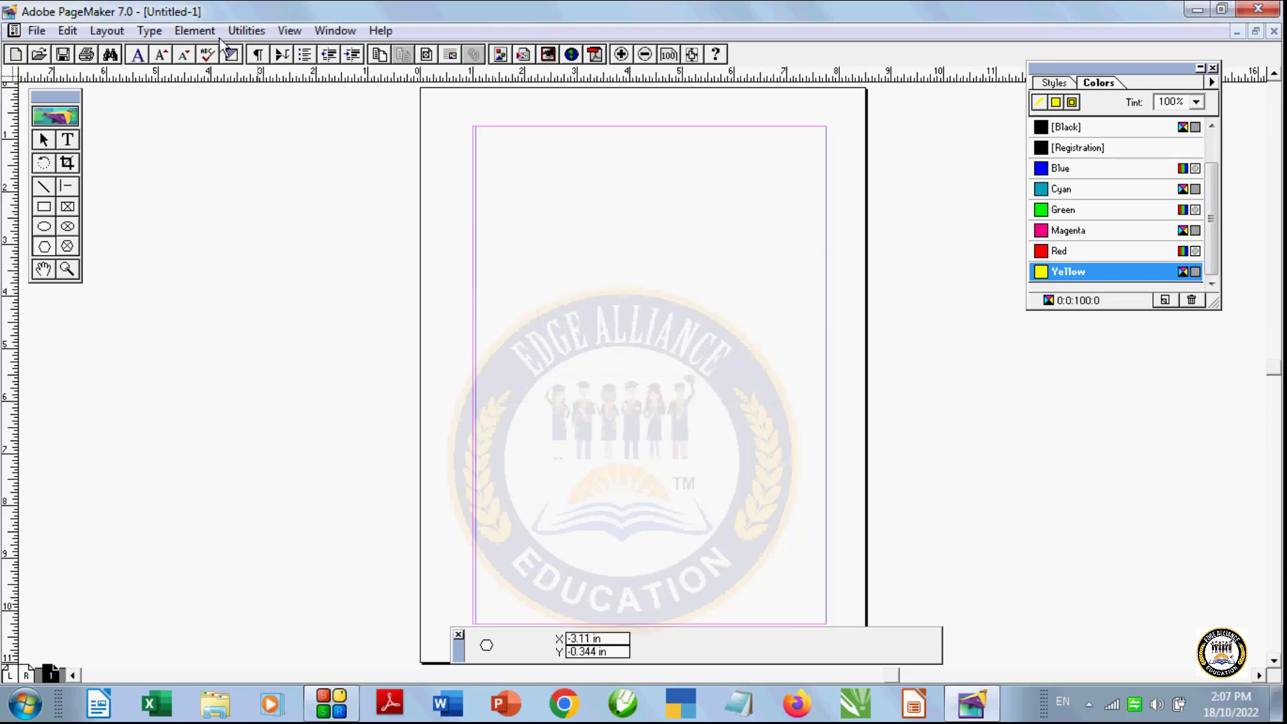
Step: Change the Polygon Settings to 42 sides with a star inset of 38%
{"action": "left_click", "coordinate": [195, 30]}
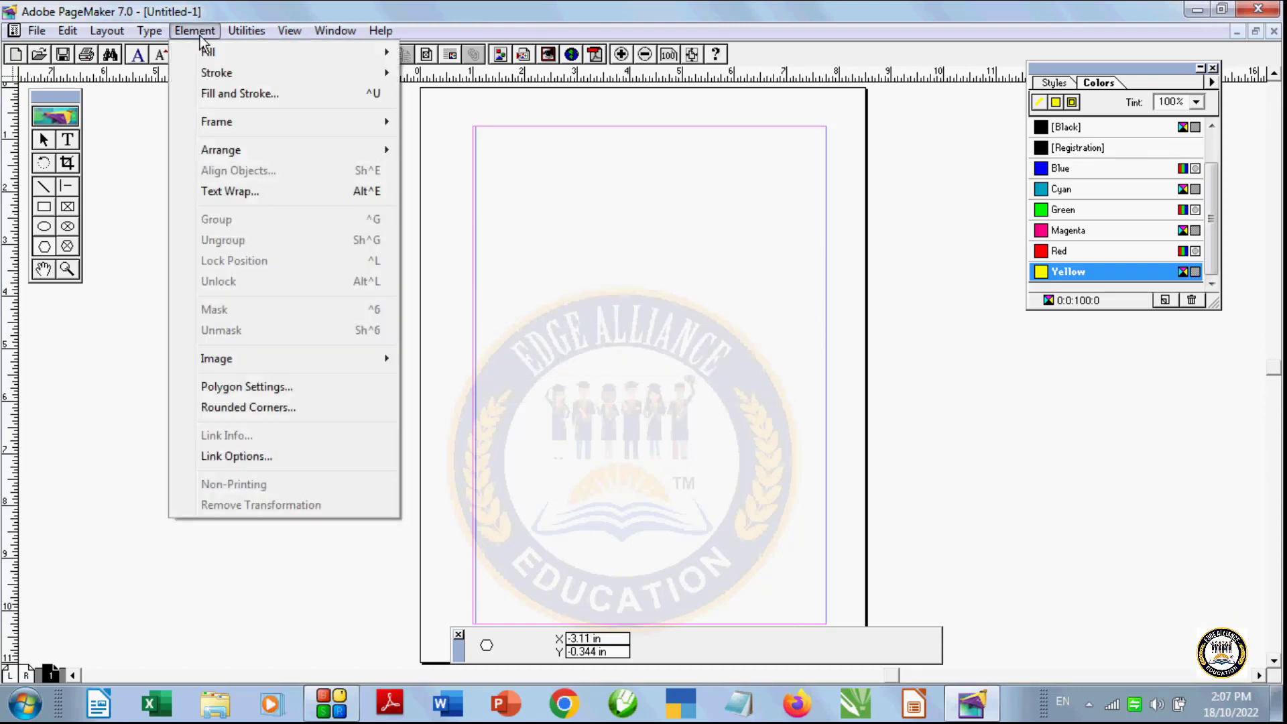
{"action": "left_click", "coordinate": [295, 381]}
{"action": "left_click_drag", "start_coordinate": [609, 250], "coordinate": [265, 266]}
{"action": "type", "text": "55"}
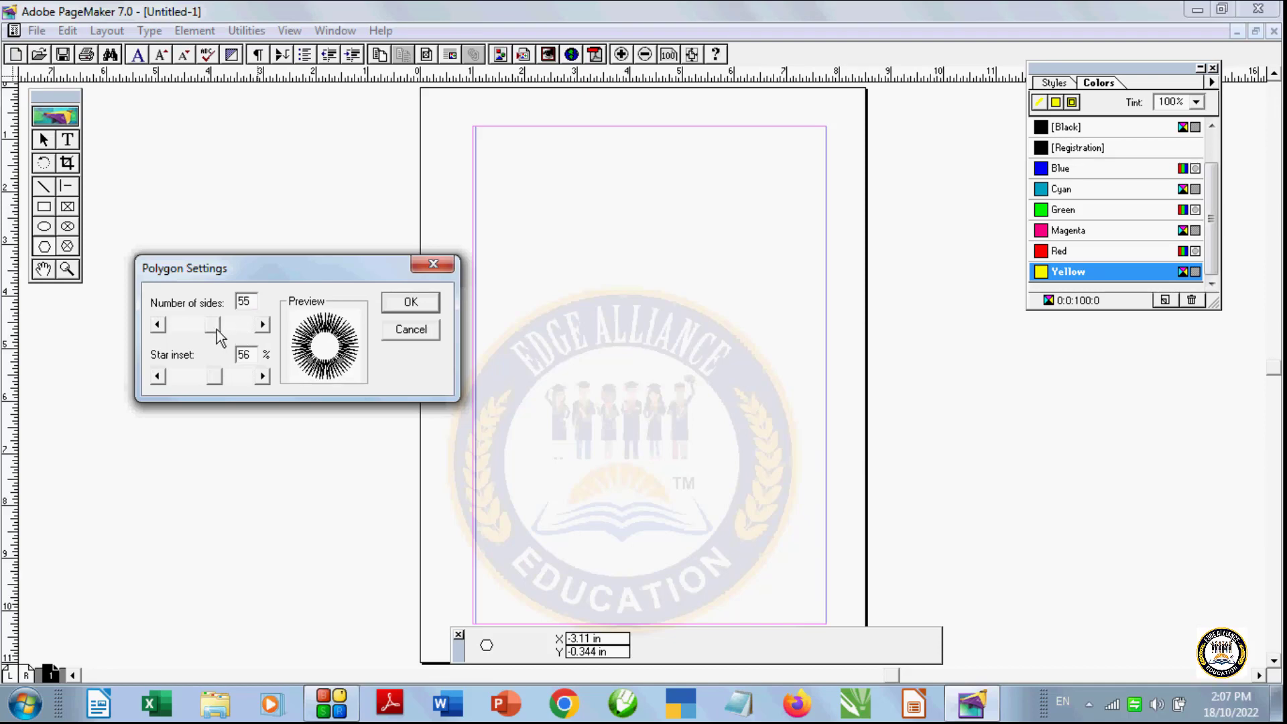
{"action": "mouse_move", "coordinate": [212, 329]}
{"action": "left_mouse_down"}
{"action": "mouse_move", "coordinate": [264, 332]}
{"action": "mouse_move", "coordinate": [208, 329]}
{"action": "left_mouse_up"}
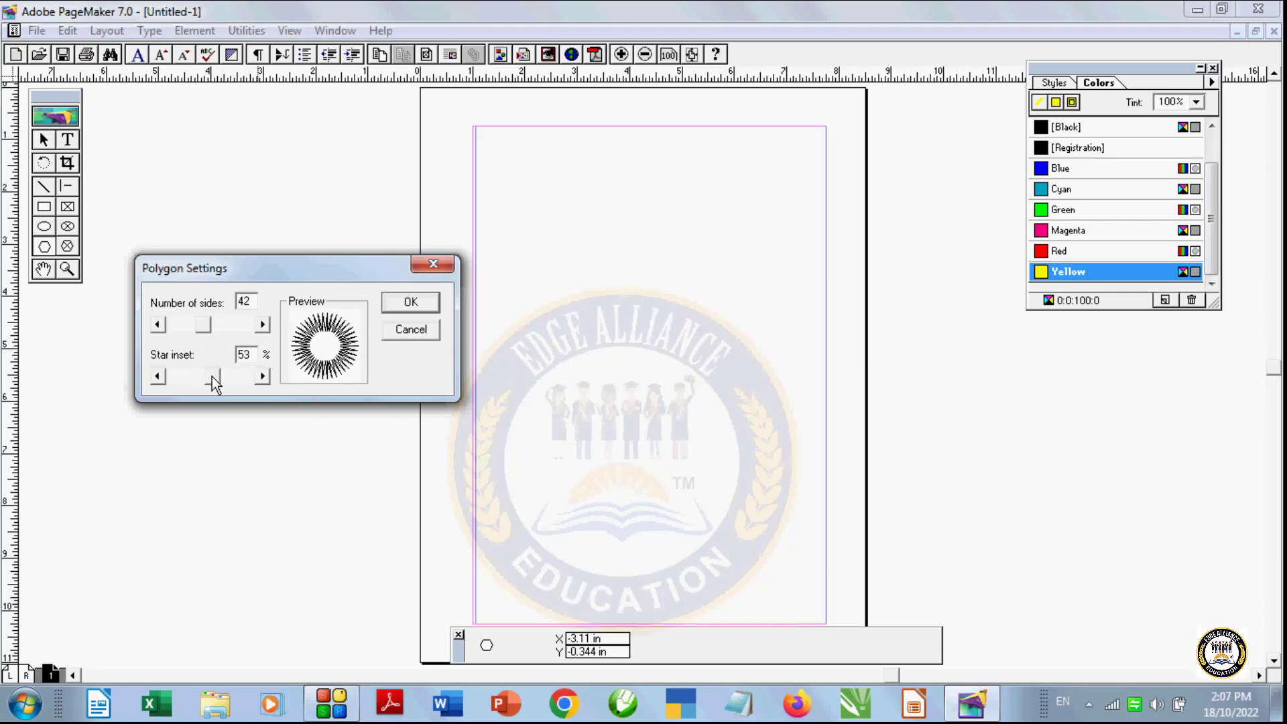
{"action": "mouse_move", "coordinate": [202, 375]}
{"action": "left_mouse_down"}
{"action": "mouse_move", "coordinate": [217, 376]}
{"action": "mouse_move", "coordinate": [201, 375]}
{"action": "left_mouse_up"}
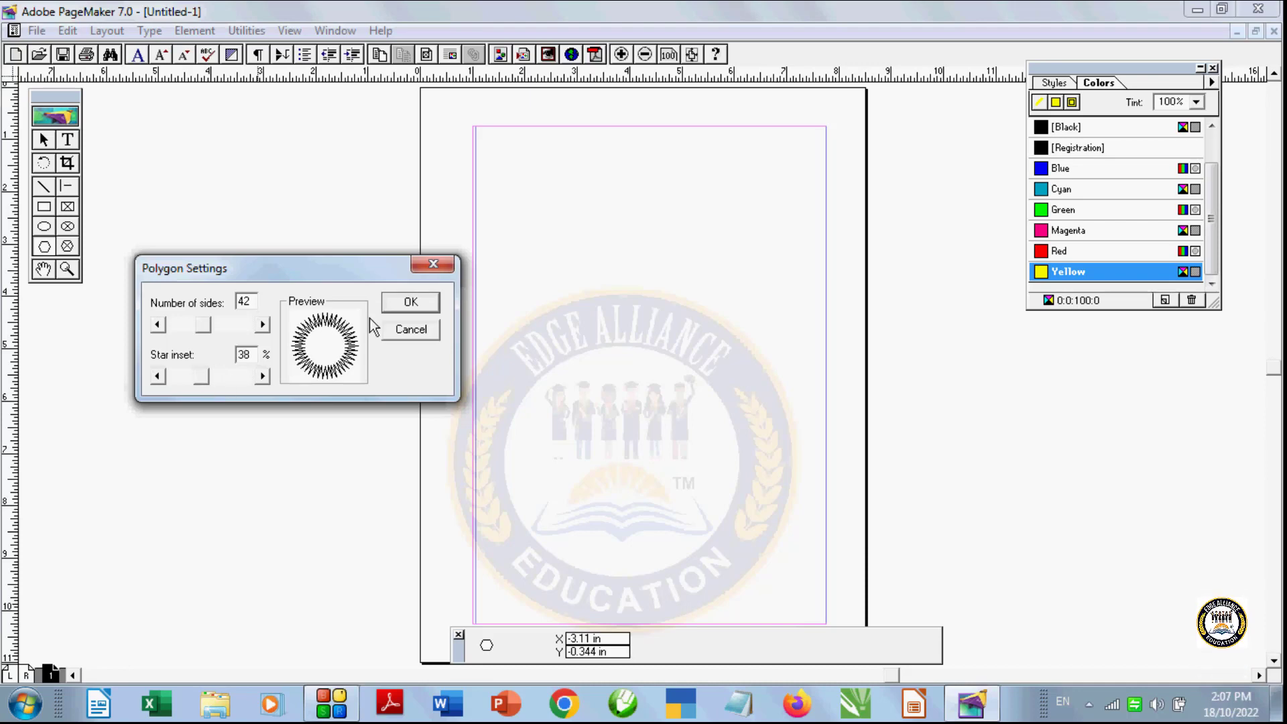
{"action": "left_click", "coordinate": [410, 304]}
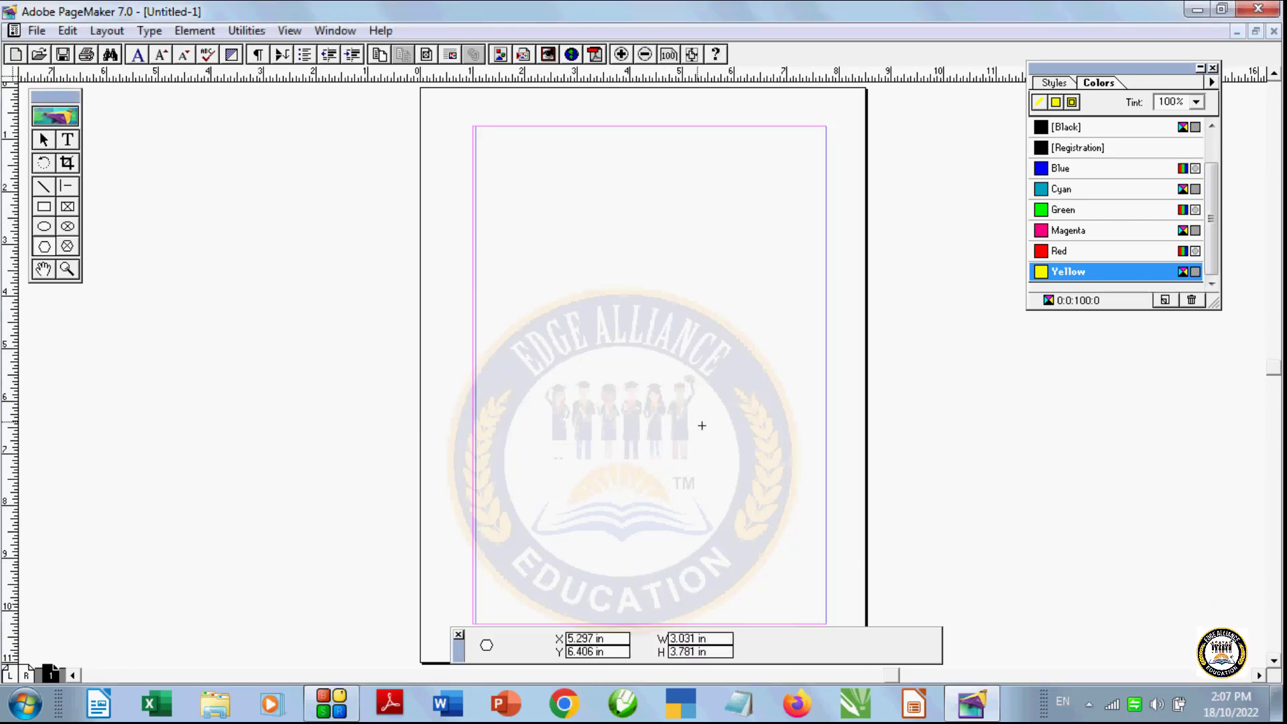
Step: Draw a many-pointed star about 3.23 by 4.03 in on the upper half of the page and colour it Magenta
{"action": "left_click_drag", "start_coordinate": [702, 425], "coordinate": [707, 434]}
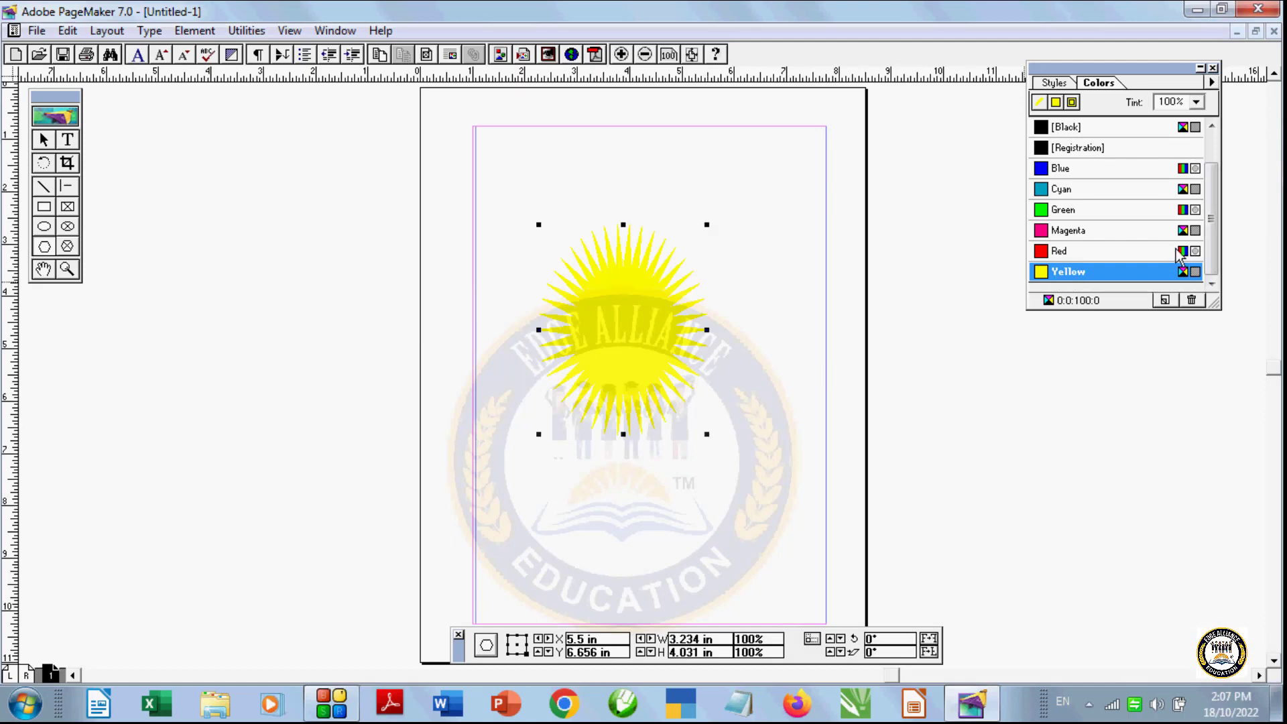
{"action": "left_click", "coordinate": [1109, 252]}
{"action": "left_click", "coordinate": [1089, 230]}
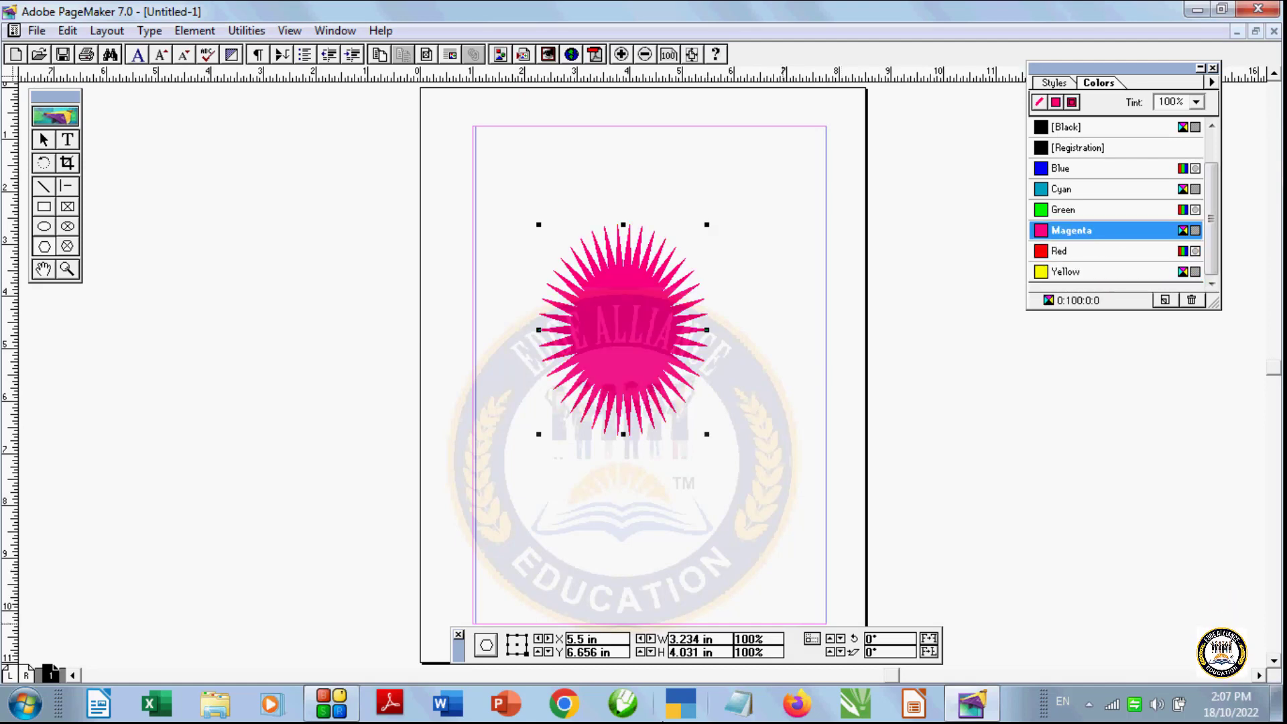
Step: Nudge the magenta star to X 5.57 in and Y 6.696 in
{"action": "left_click", "coordinate": [548, 639]}
{"action": "left_click", "coordinate": [548, 639]}
{"action": "left_click", "coordinate": [548, 640]}
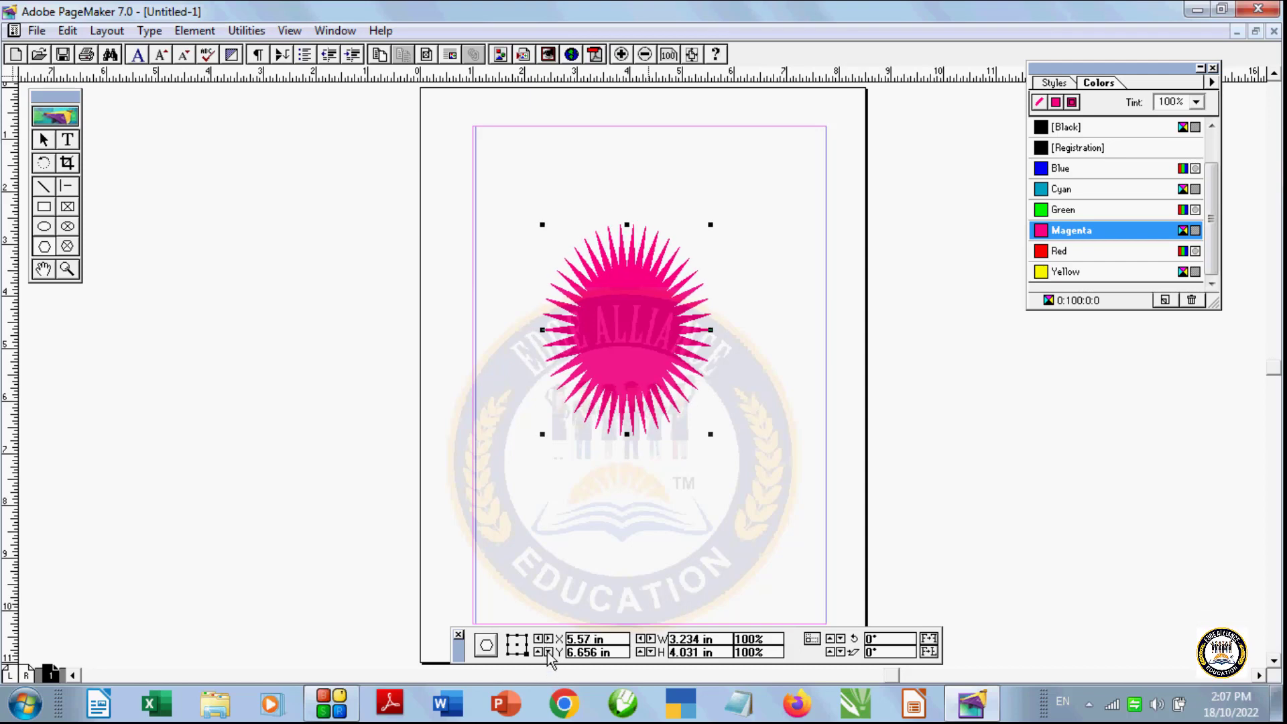
{"action": "left_click", "coordinate": [548, 652]}
{"action": "left_click", "coordinate": [548, 652]}
Step: Resize the magenta star in small increments to 3.324 in wide and 3.931 in high
{"action": "left_click", "coordinate": [651, 638]}
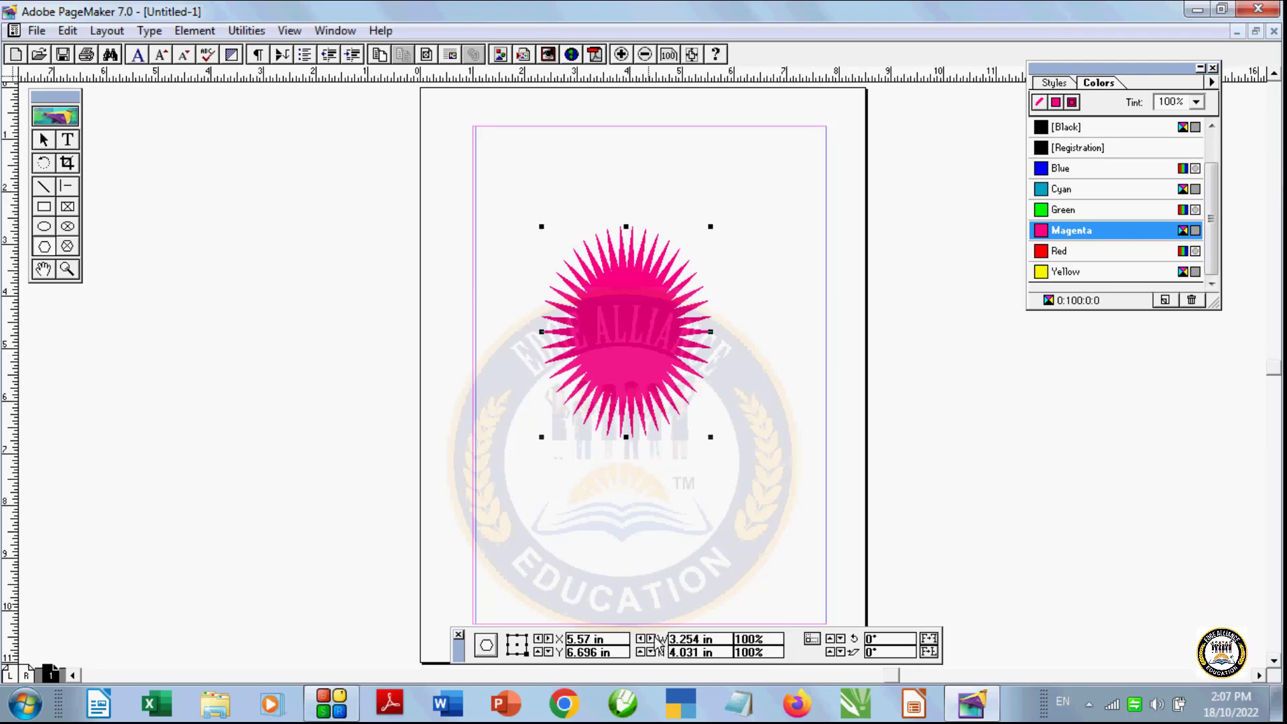
{"action": "left_click", "coordinate": [651, 639]}
{"action": "left_click", "coordinate": [651, 638]}
{"action": "left_click", "coordinate": [651, 639]}
{"action": "left_click", "coordinate": [651, 652]}
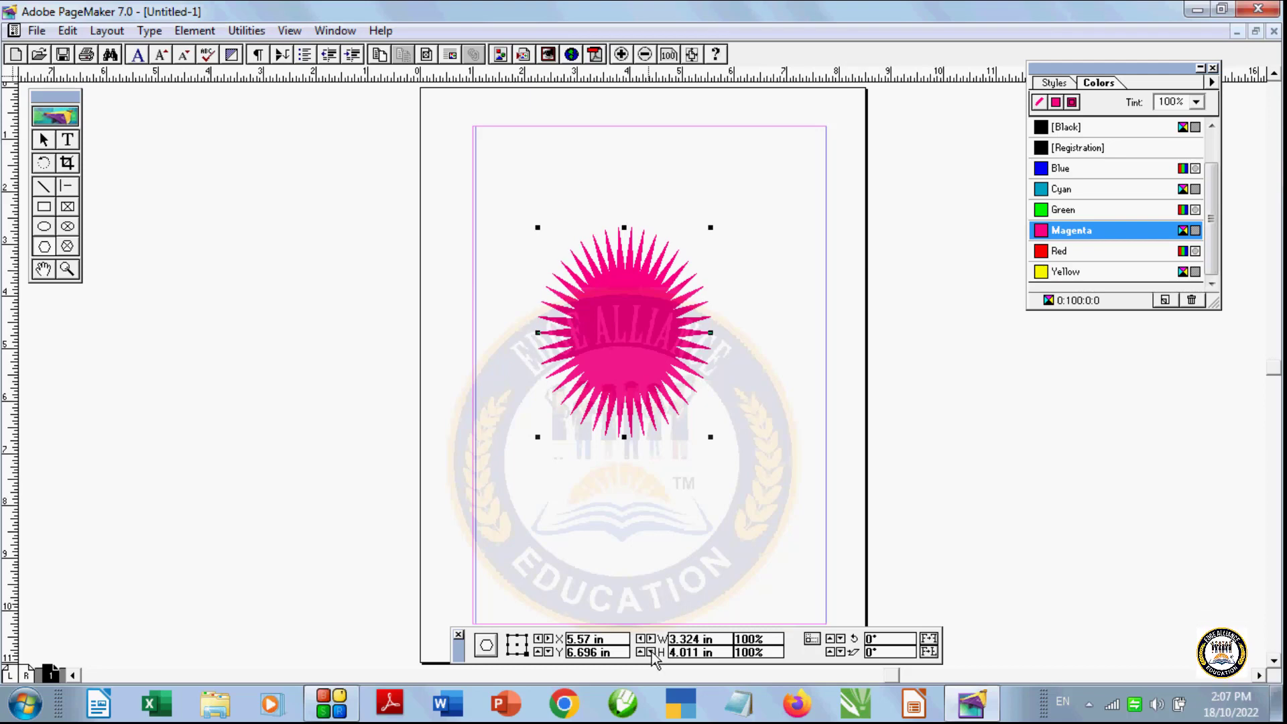
{"action": "left_click", "coordinate": [650, 652]}
{"action": "left_click", "coordinate": [650, 652]}
{"action": "left_click", "coordinate": [651, 652]}
{"action": "left_click", "coordinate": [651, 652]}
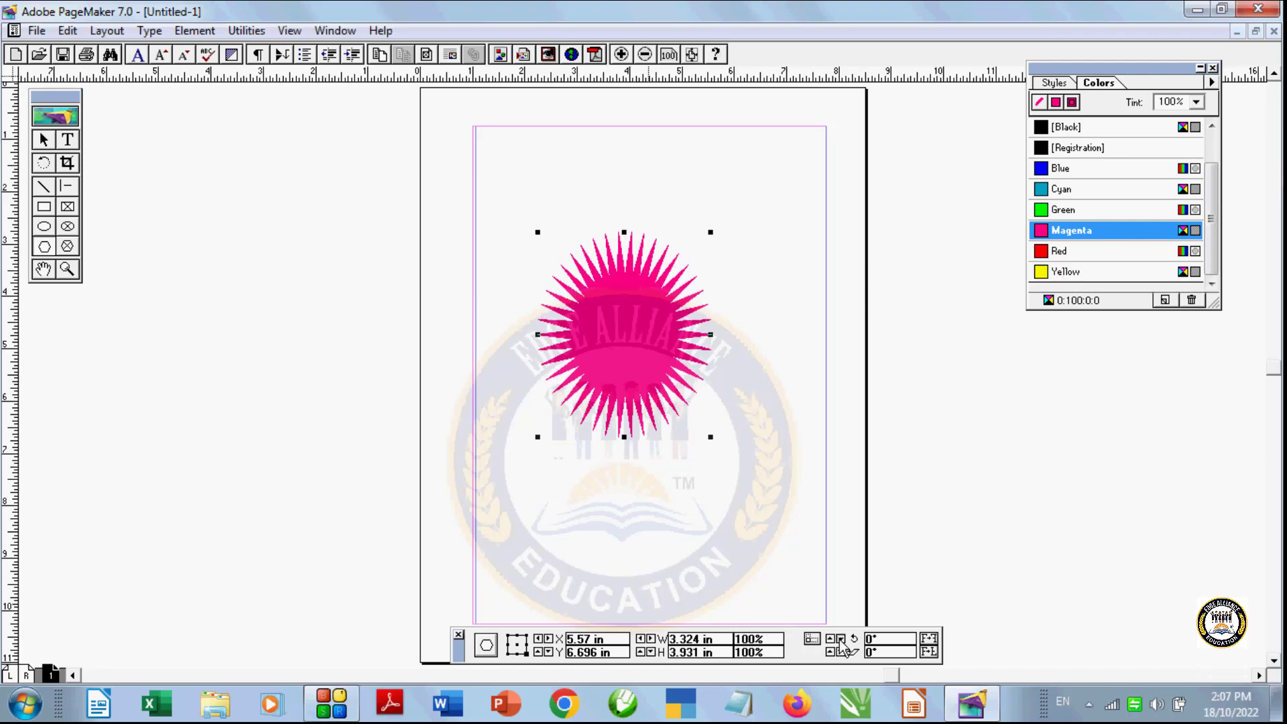
Step: Rotate the magenta star to -0.4° and delete it from the page
{"action": "left_click", "coordinate": [840, 640]}
{"action": "left_click", "coordinate": [840, 640]}
{"action": "left_click", "coordinate": [840, 640]}
{"action": "left_click", "coordinate": [840, 640]}
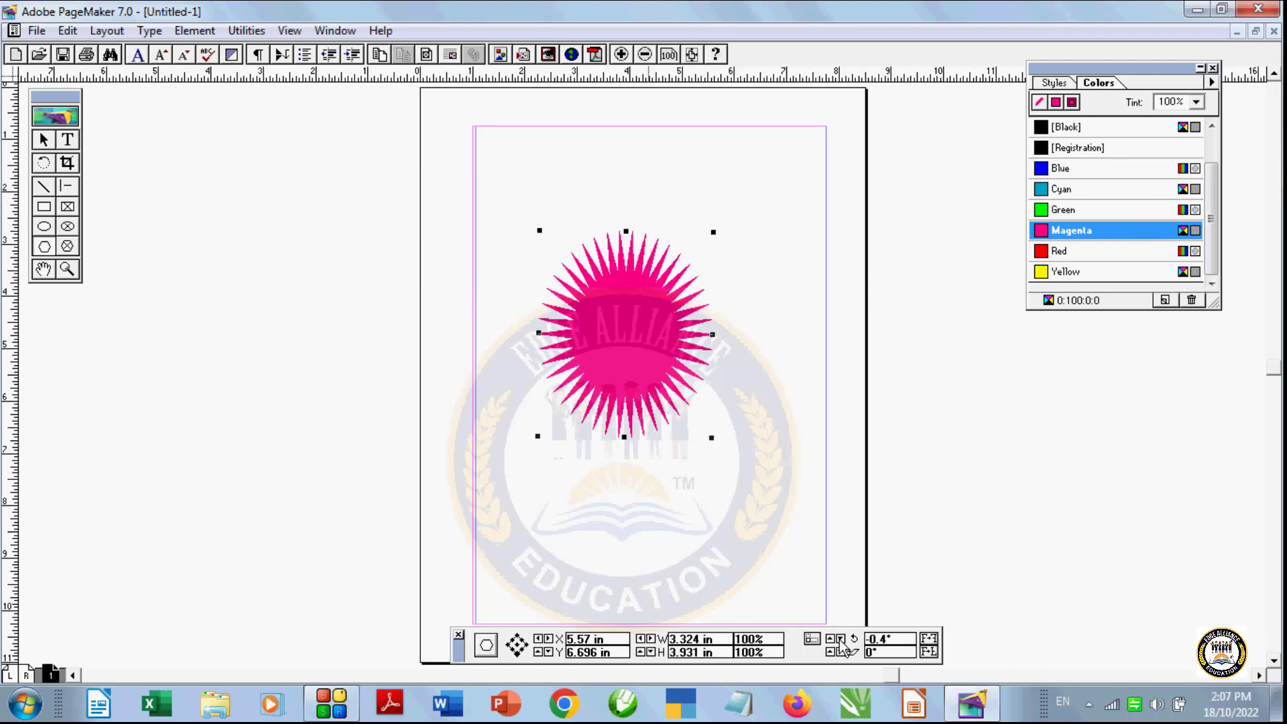
{"action": "key", "text": "Delete"}
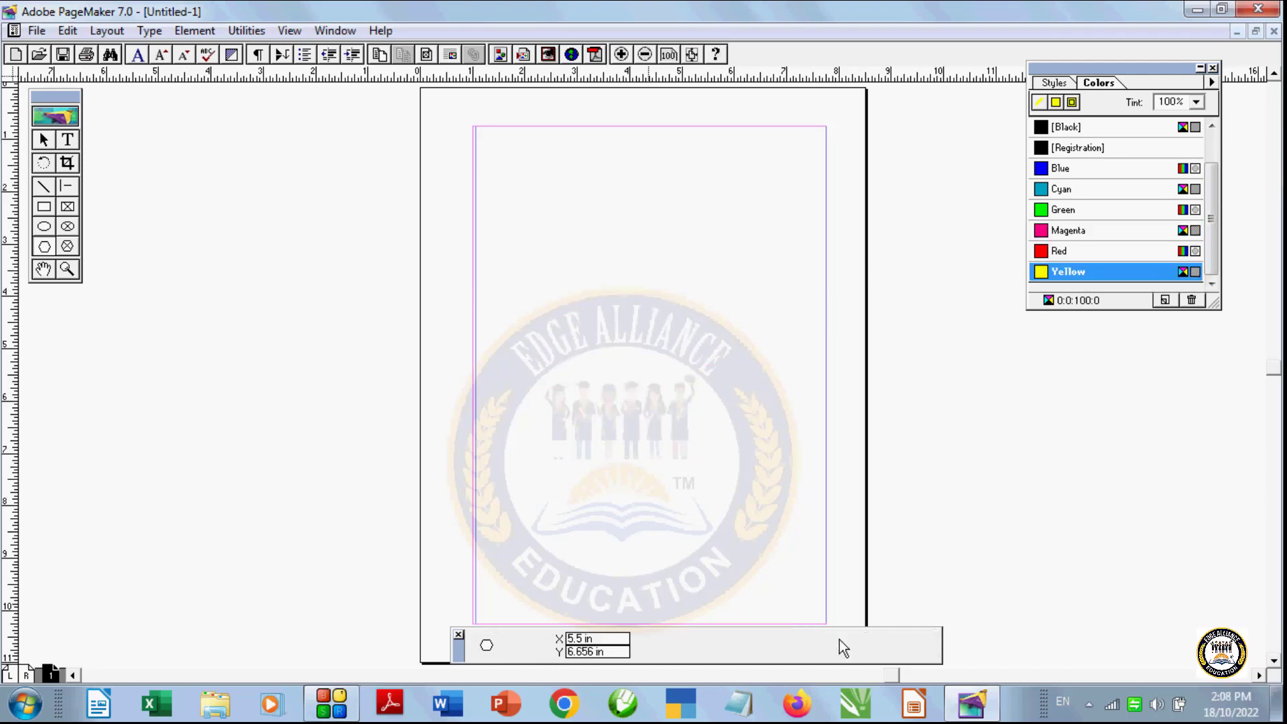
{"action": "left_click", "coordinate": [213, 31]}
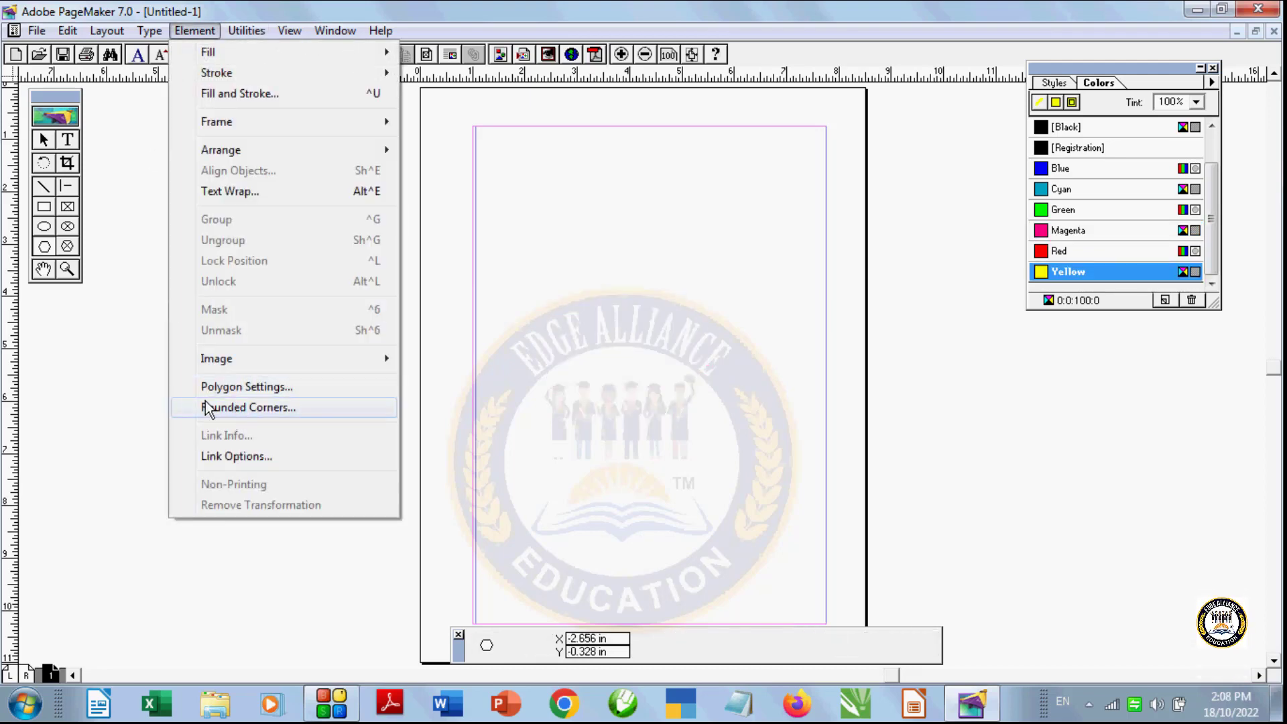
{"action": "left_click", "coordinate": [121, 350]}
{"action": "left_click_drag", "start_coordinate": [121, 350], "coordinate": [88, 315]}
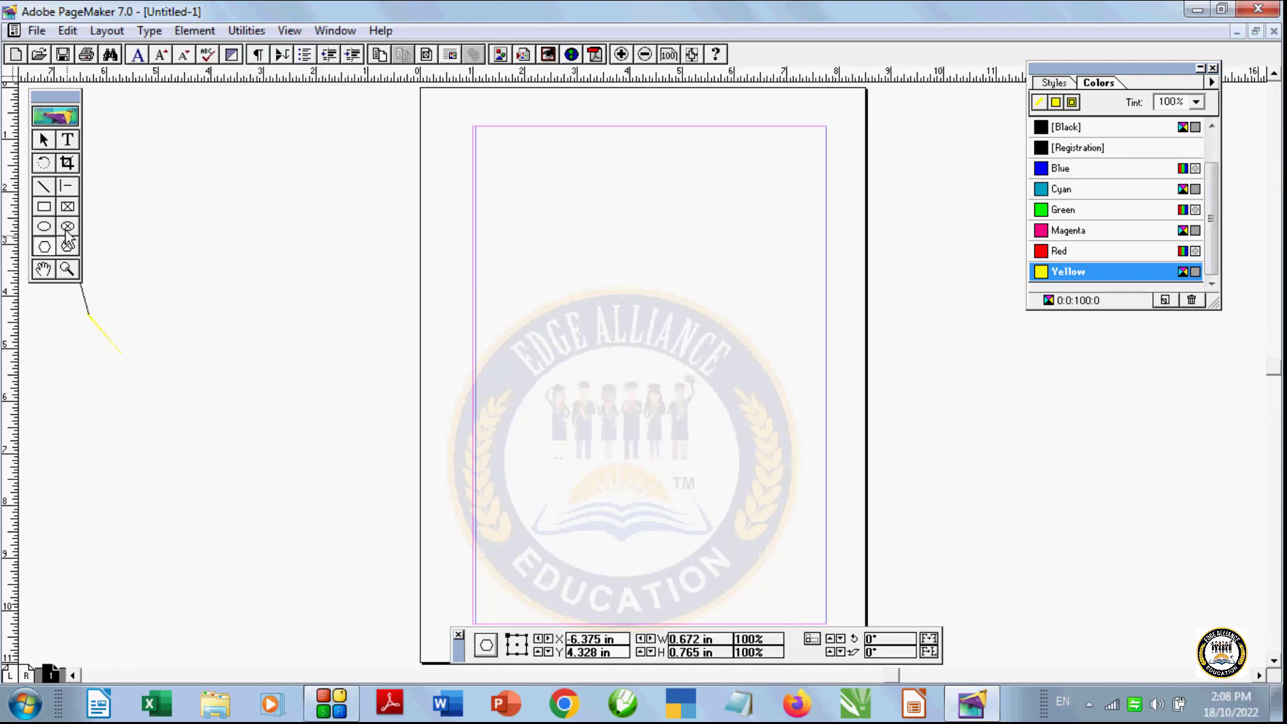
{"action": "left_click", "coordinate": [86, 336]}
Step: Set the Rectangle tool's Rounded Corners to the style with the largest corner radius
{"action": "left_click", "coordinate": [44, 207]}
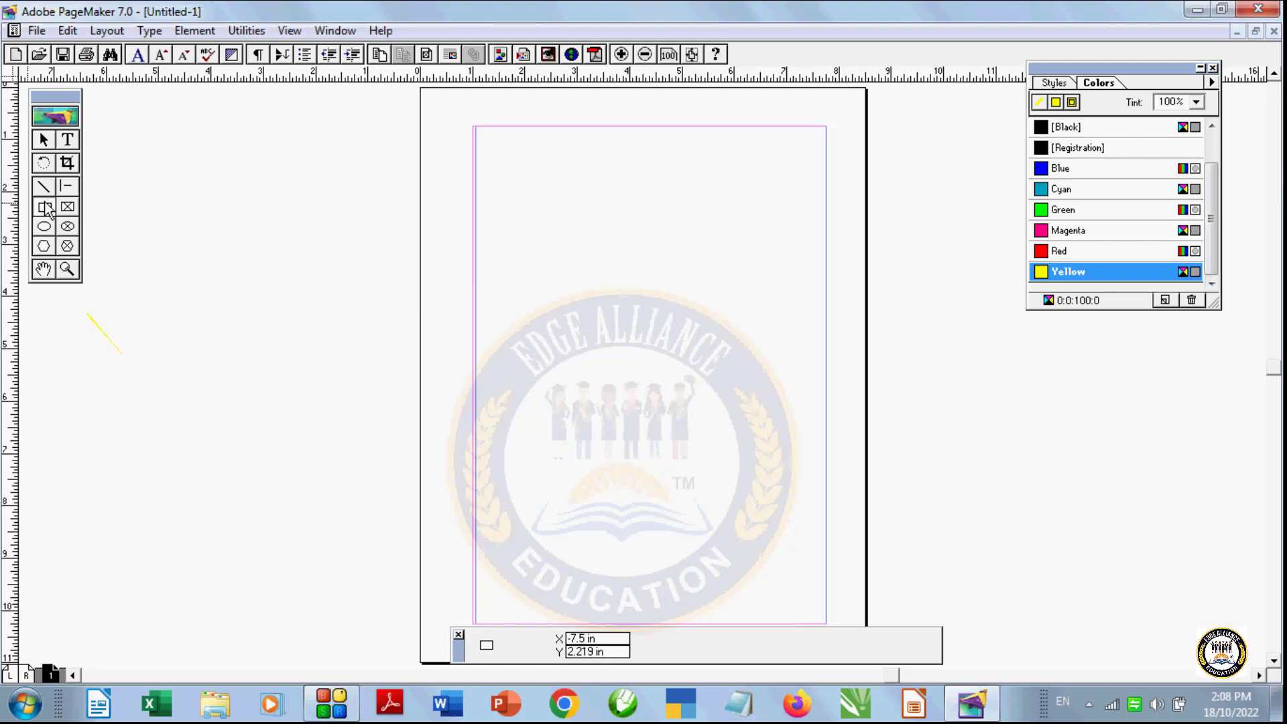
{"action": "double_click", "coordinate": [45, 208]}
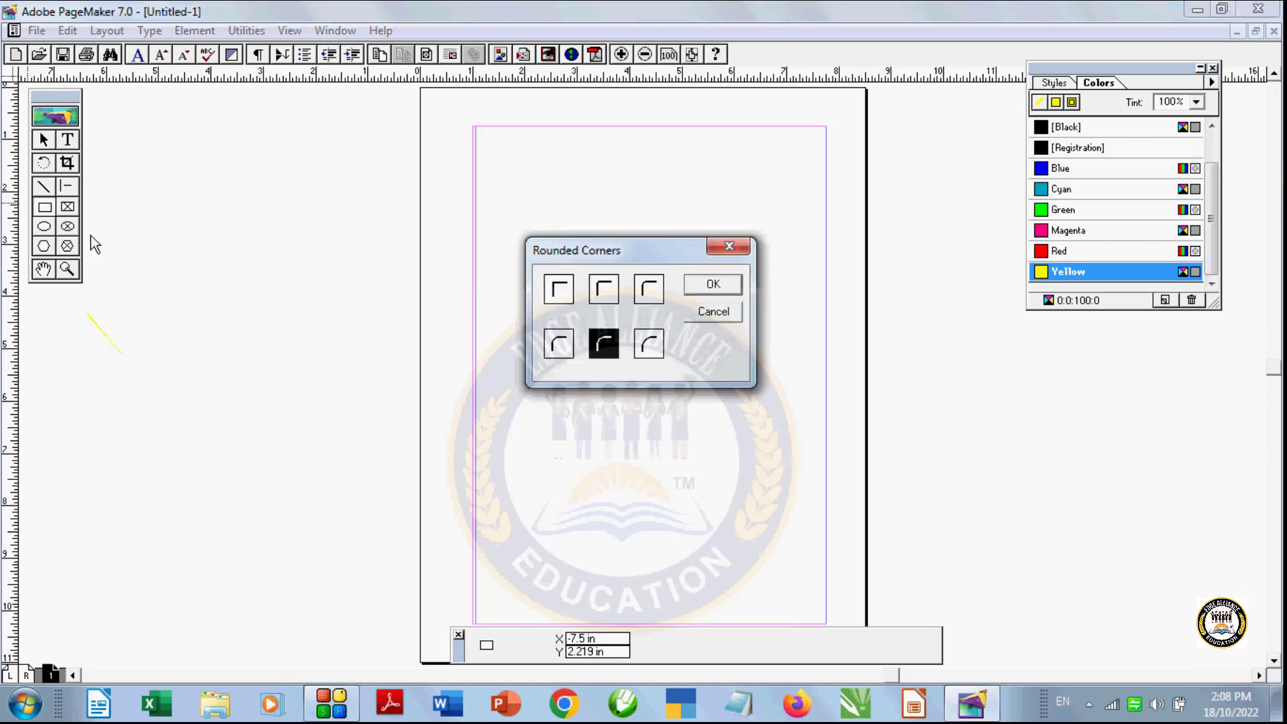
{"action": "left_click", "coordinate": [562, 288]}
{"action": "left_click", "coordinate": [603, 288]}
{"action": "left_click", "coordinate": [658, 352]}
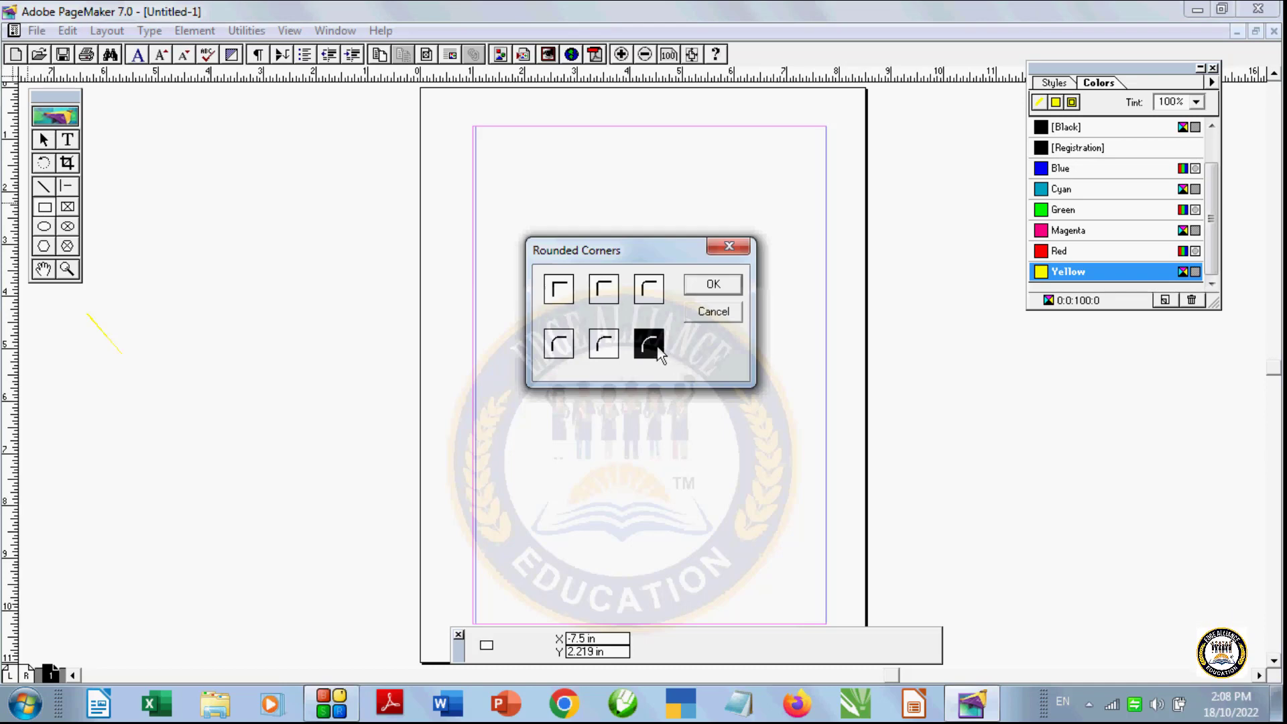
{"action": "left_click", "coordinate": [713, 285]}
Step: Draw a yellow rounded rectangle about 3.17 by 2.74 in near the page centre and delete it
{"action": "left_click_drag", "start_coordinate": [555, 259], "coordinate": [719, 401]}
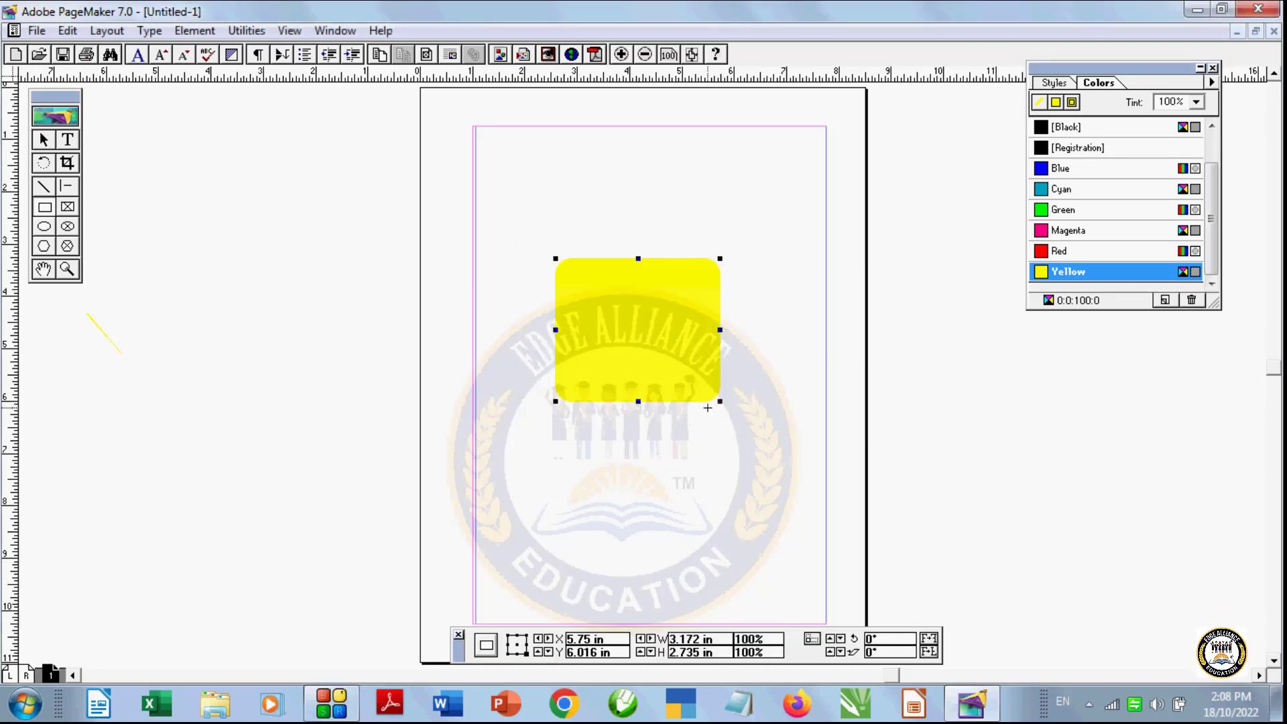
{"action": "key", "text": "Delete"}
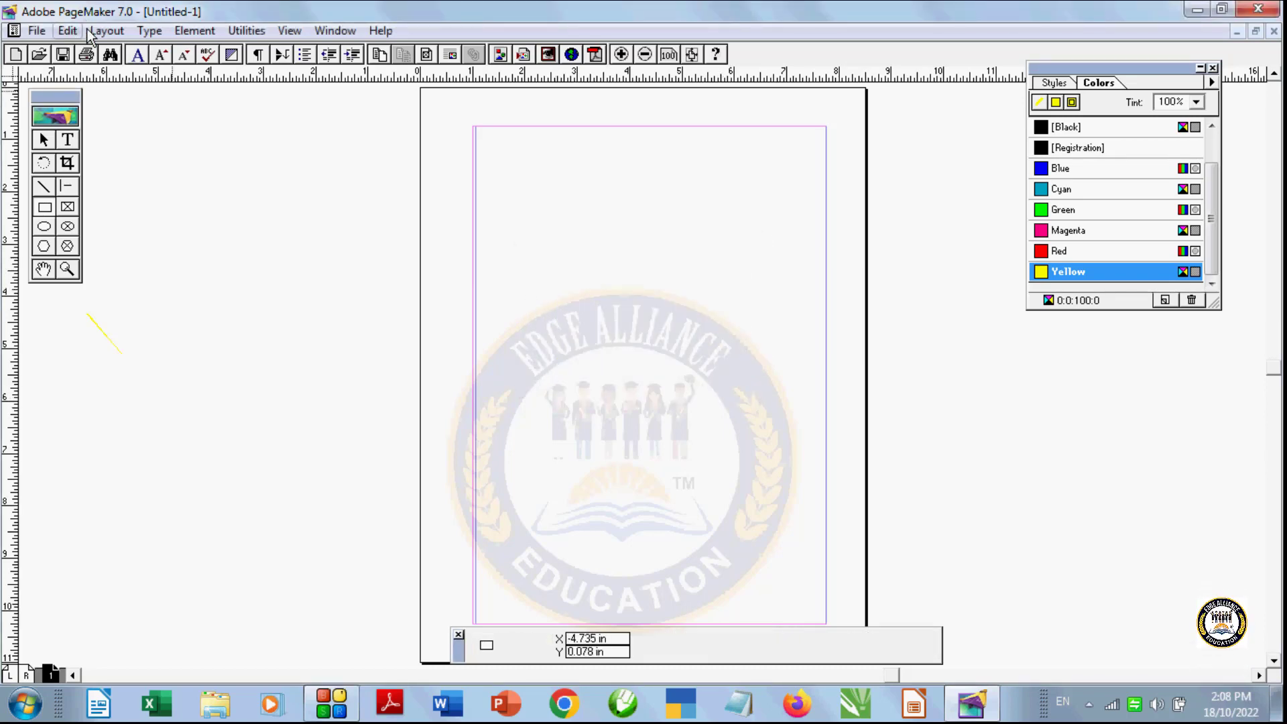
Step: Change the Rounded Corners setting to the fourth style, with a medium corner radius
{"action": "left_click", "coordinate": [194, 31]}
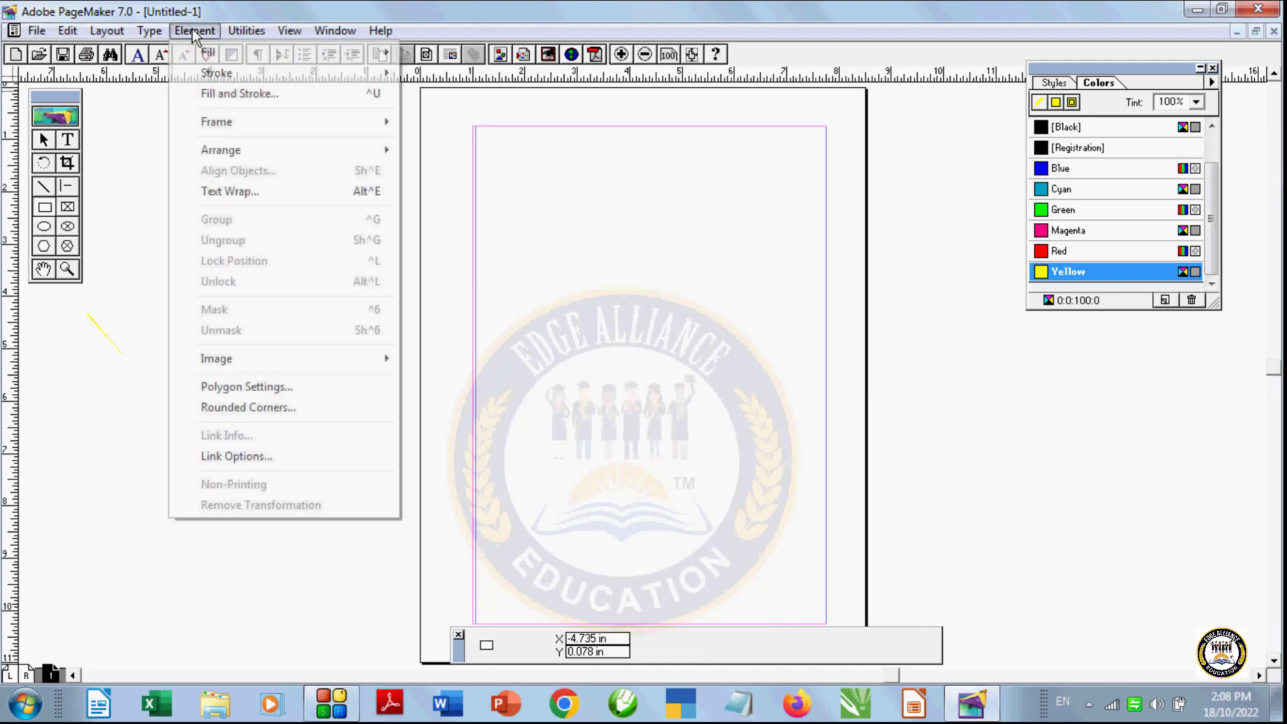
{"action": "left_click", "coordinate": [240, 409]}
{"action": "left_click", "coordinate": [602, 356]}
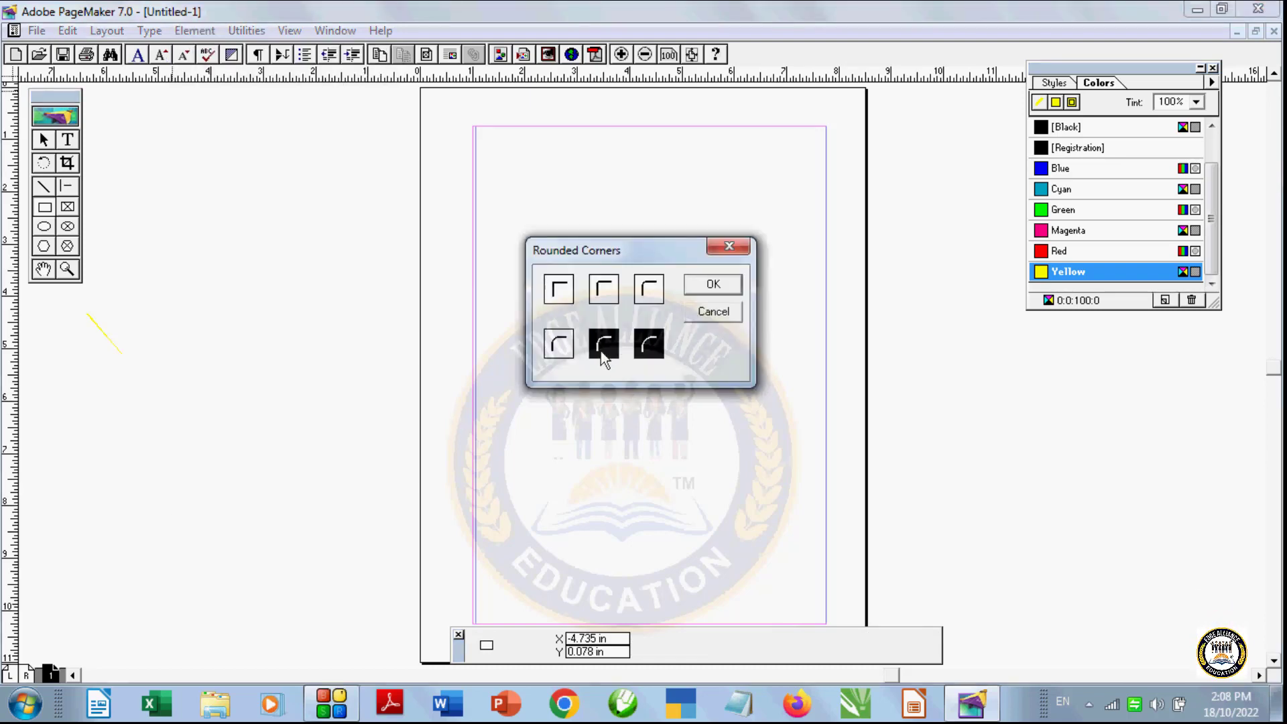
{"action": "left_click", "coordinate": [605, 300]}
{"action": "left_click", "coordinate": [559, 343]}
{"action": "left_click", "coordinate": [713, 284]}
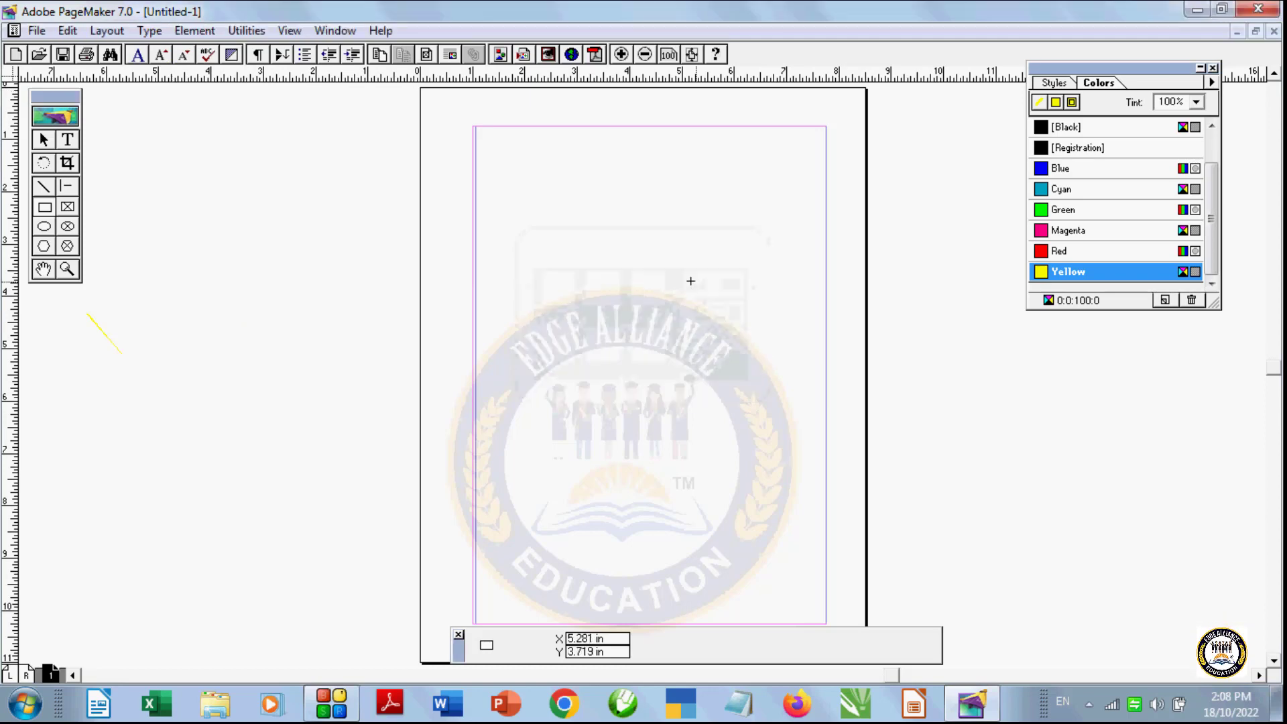
Step: Draw a yellow rounded rectangle about 3.5 by 3.58 in on the page and delete it
{"action": "left_click_drag", "start_coordinate": [584, 260], "coordinate": [765, 446]}
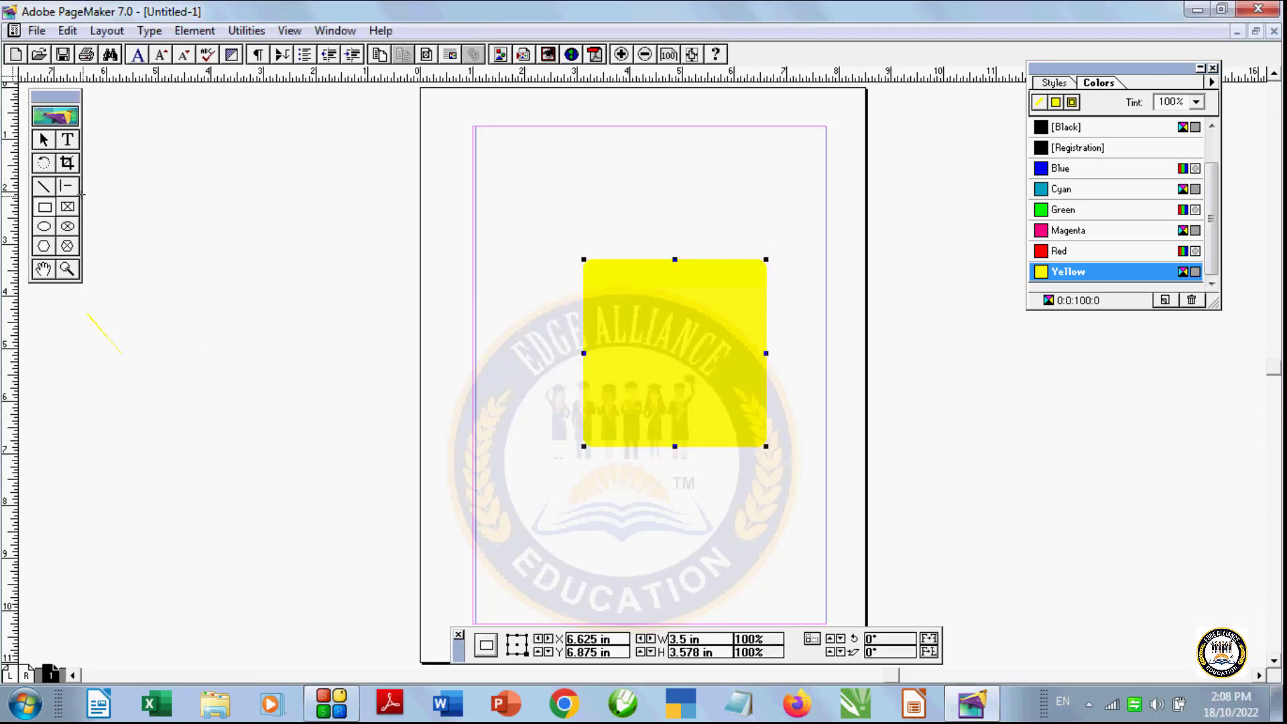
{"action": "left_click", "coordinate": [44, 140]}
{"action": "left_click", "coordinate": [656, 357]}
{"action": "key", "text": "Delete"}
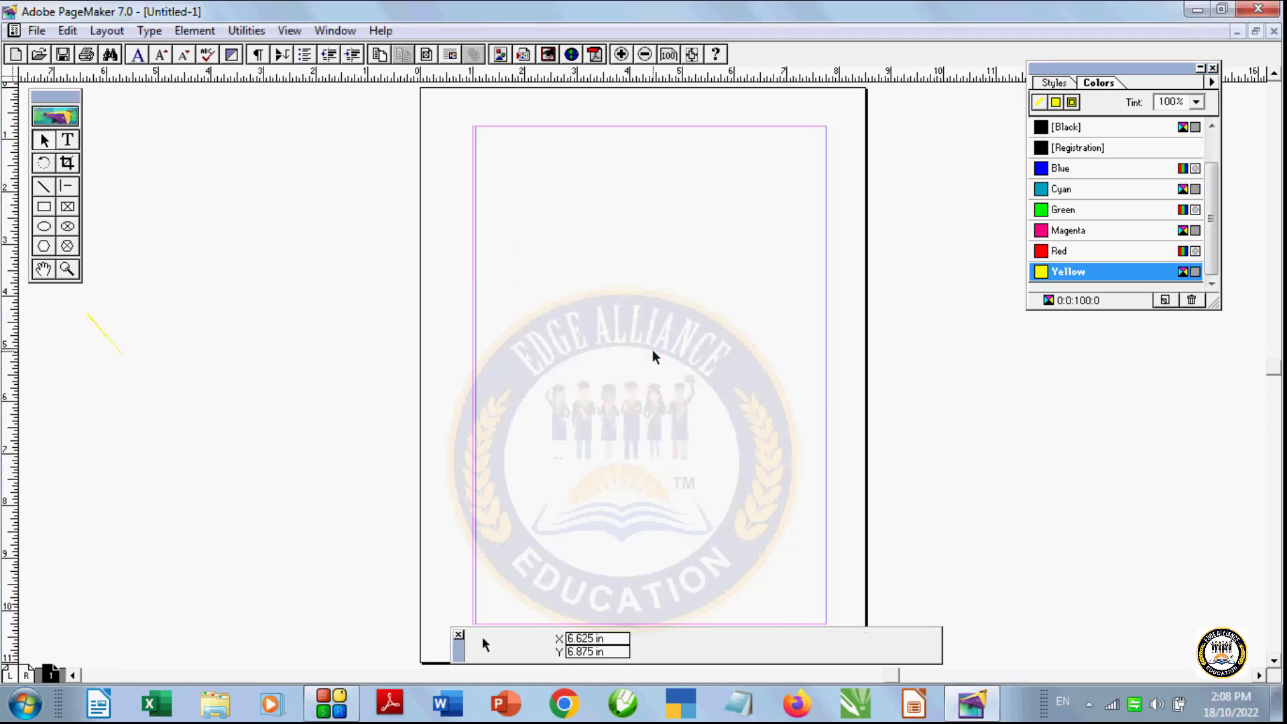
{"action": "left_click", "coordinate": [246, 31]}
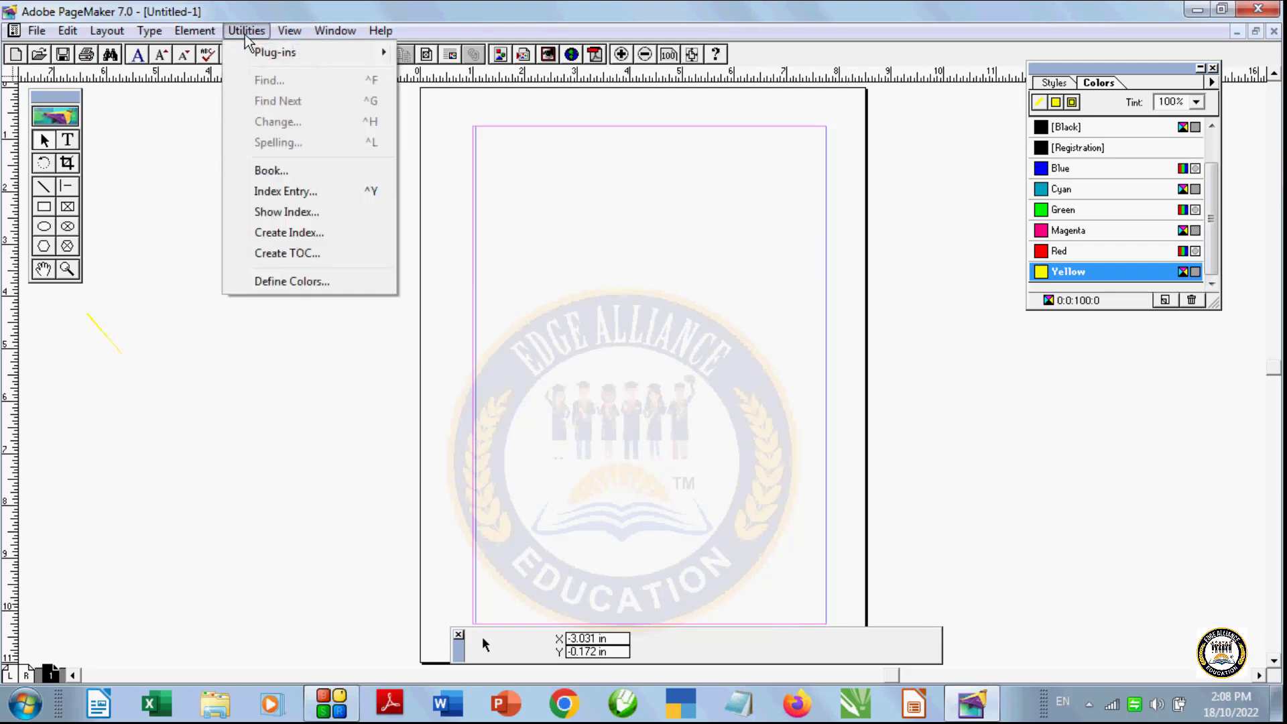
{"action": "mouse_move", "coordinate": [194, 31]}
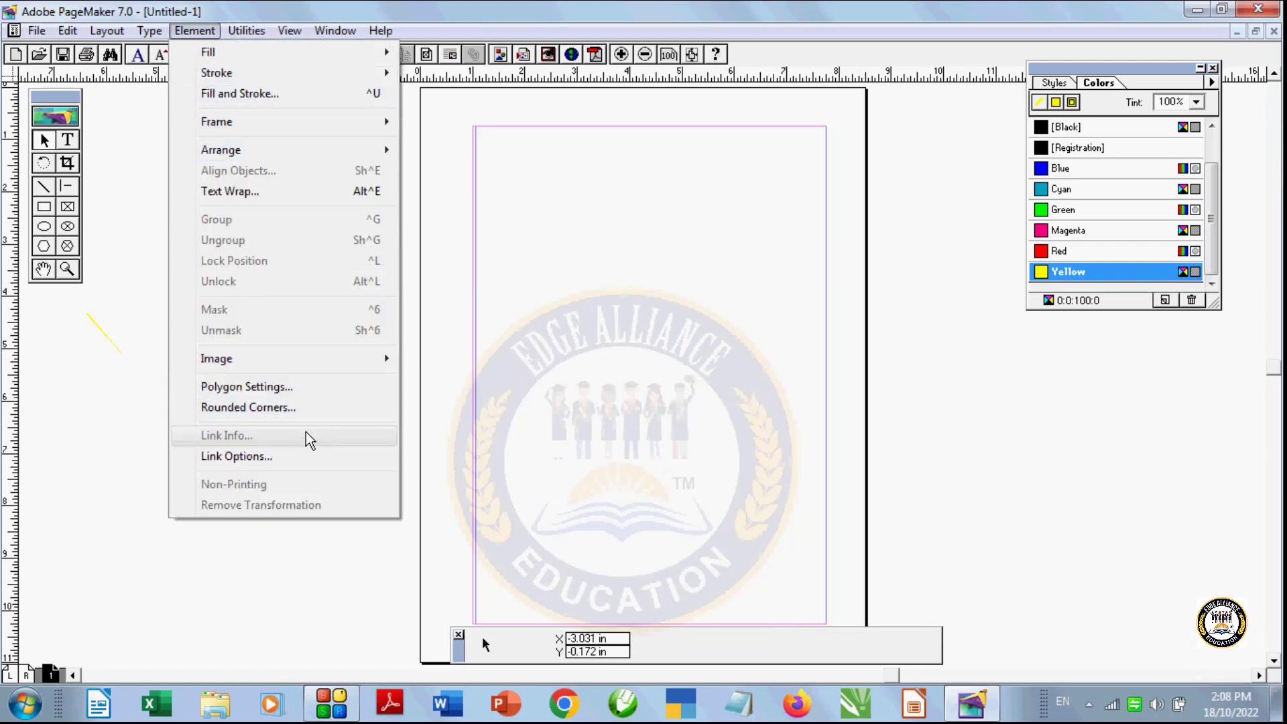
{"action": "left_click", "coordinate": [27, 380]}
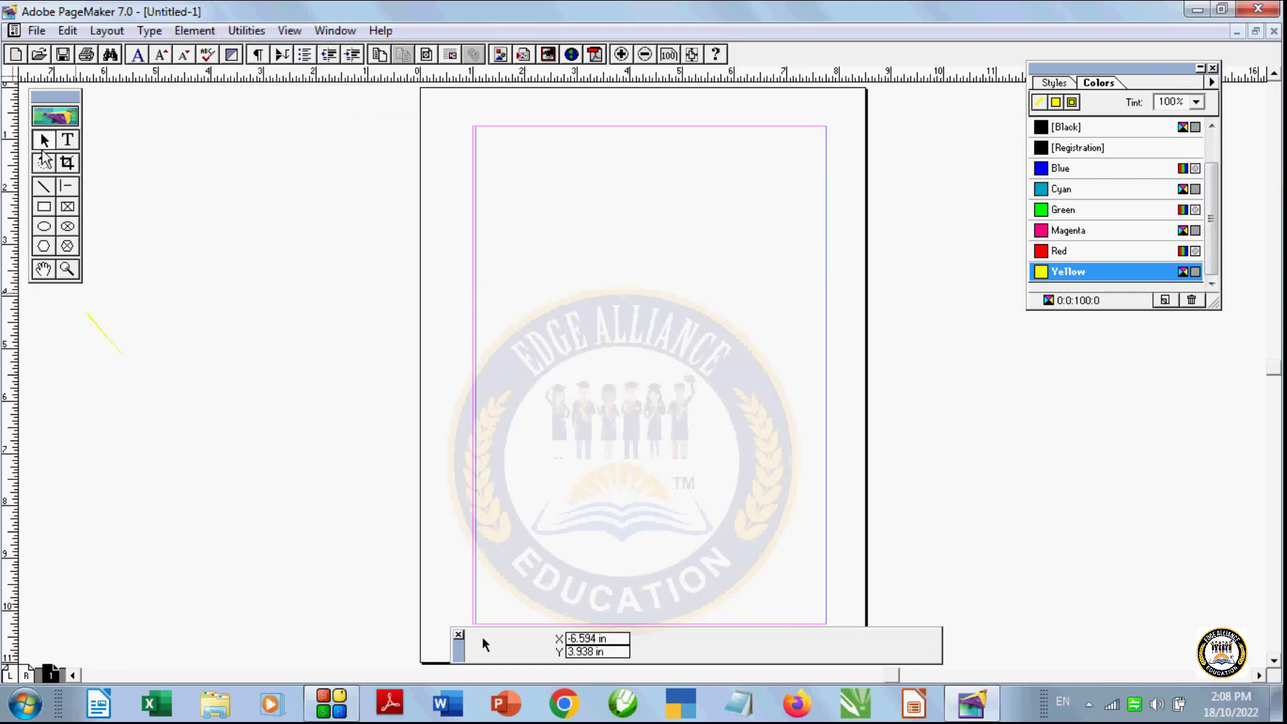
{"action": "left_click", "coordinate": [36, 31]}
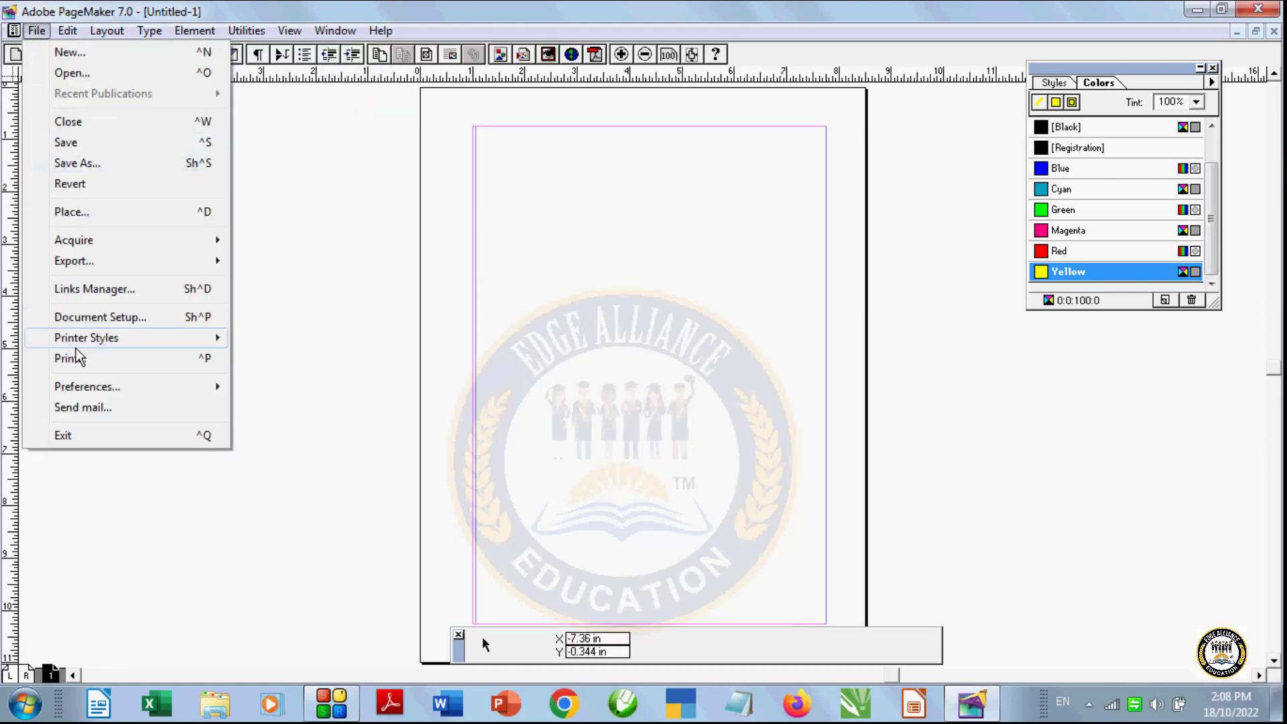
{"action": "left_click", "coordinate": [356, 359]}
{"action": "left_click", "coordinate": [209, 30]}
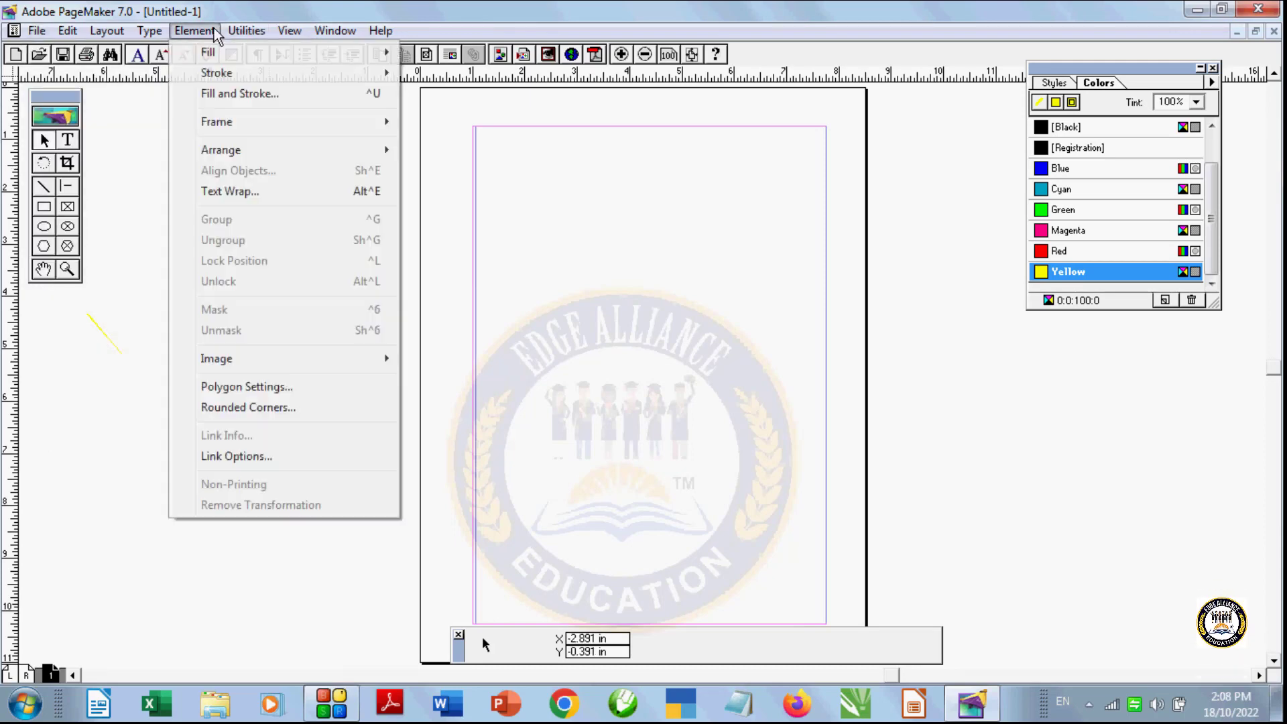
{"action": "left_click", "coordinate": [259, 552]}
Step: Open Paint and draw a six-point star about 261 by 294 px on the blank canvas
{"action": "left_click", "coordinate": [26, 703]}
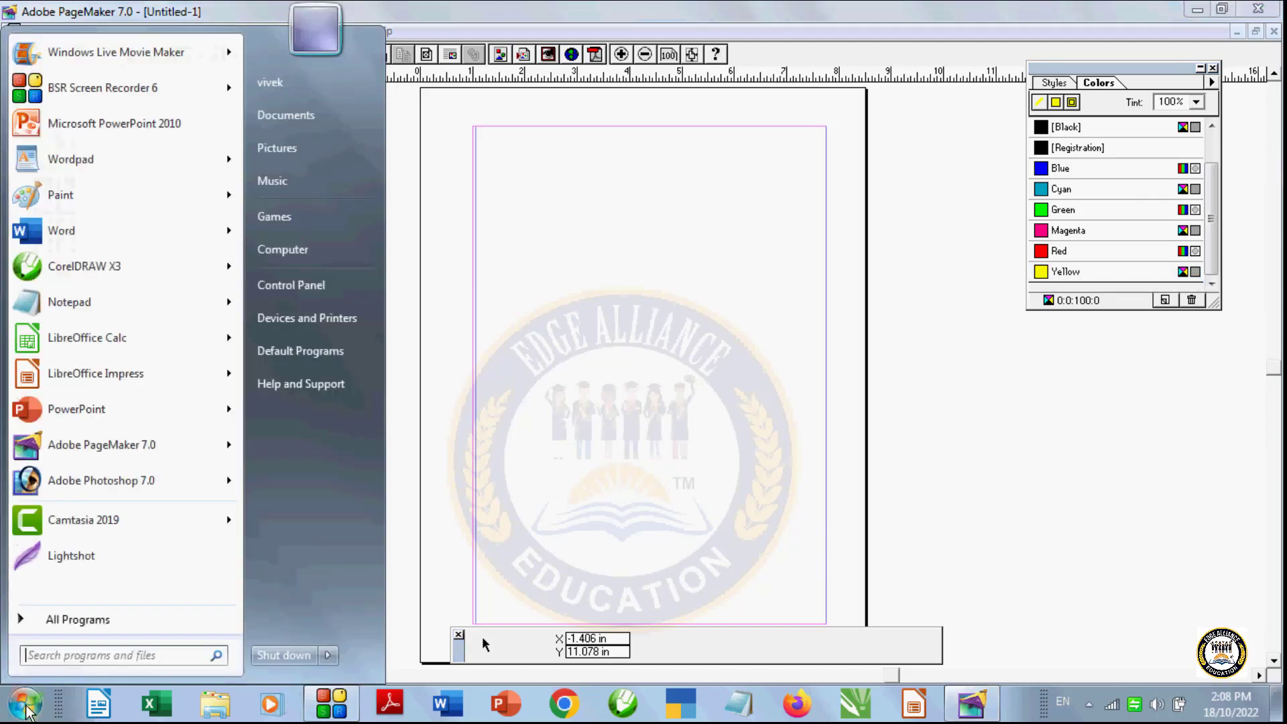
{"action": "left_click", "coordinate": [96, 218]}
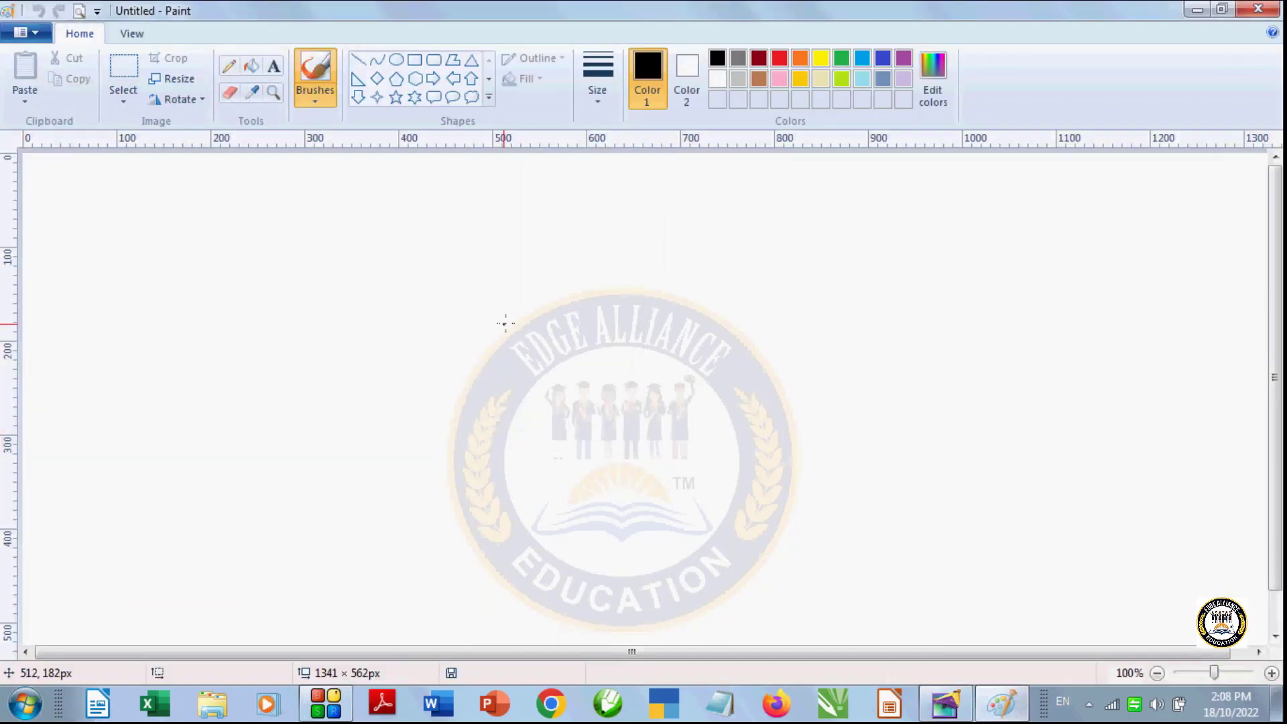
{"action": "left_click", "coordinate": [413, 95]}
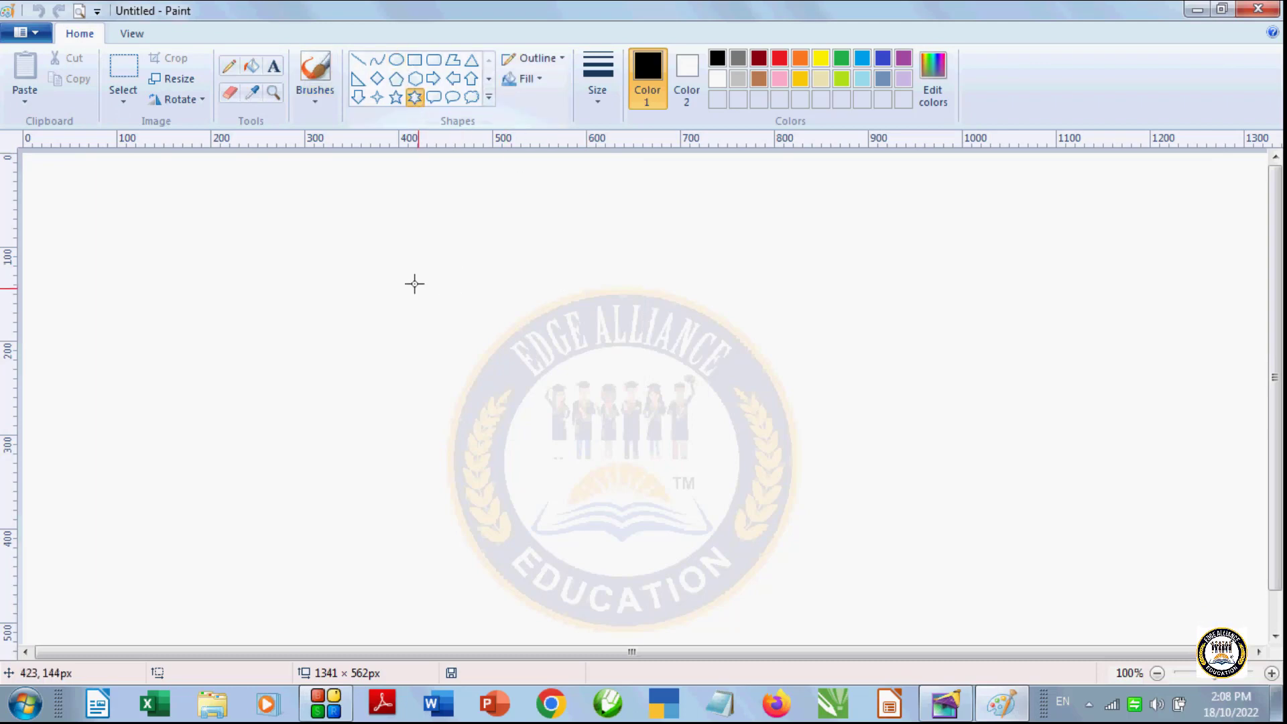
{"action": "left_click_drag", "start_coordinate": [397, 252], "coordinate": [643, 528]}
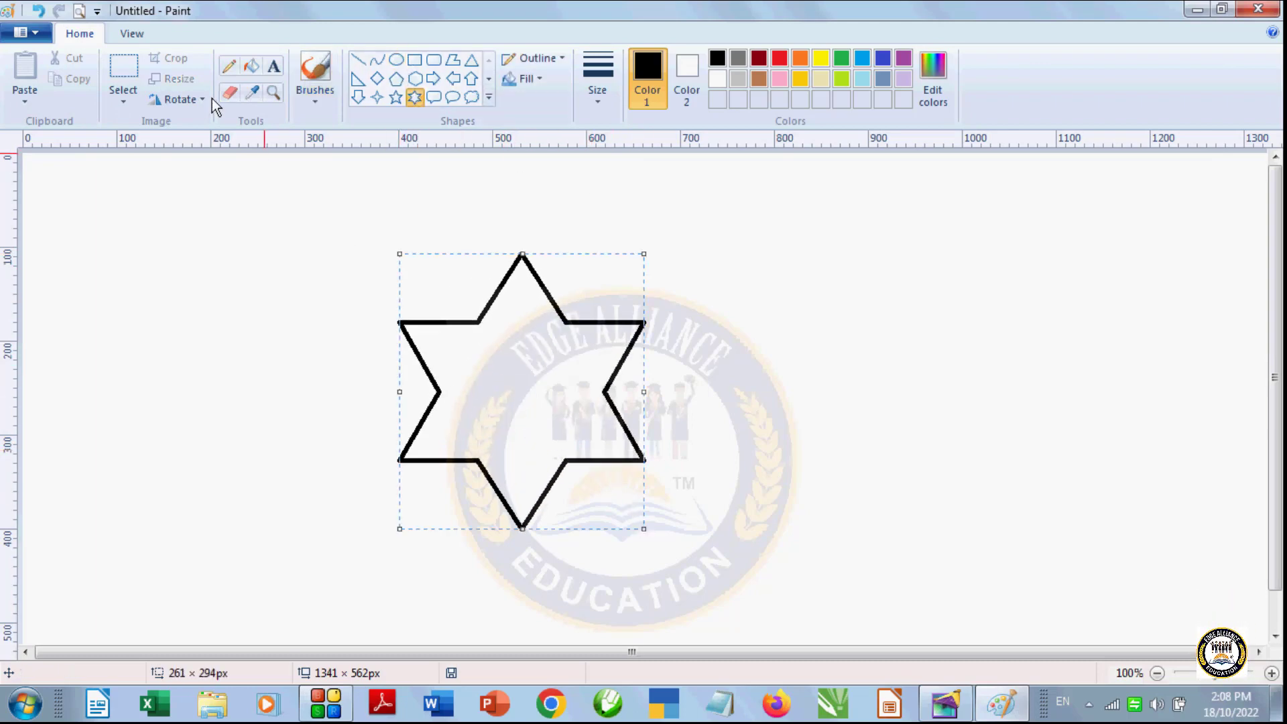
Step: Fill the inside of the six-point star with black
{"action": "left_click", "coordinate": [250, 67]}
{"action": "left_click", "coordinate": [440, 345]}
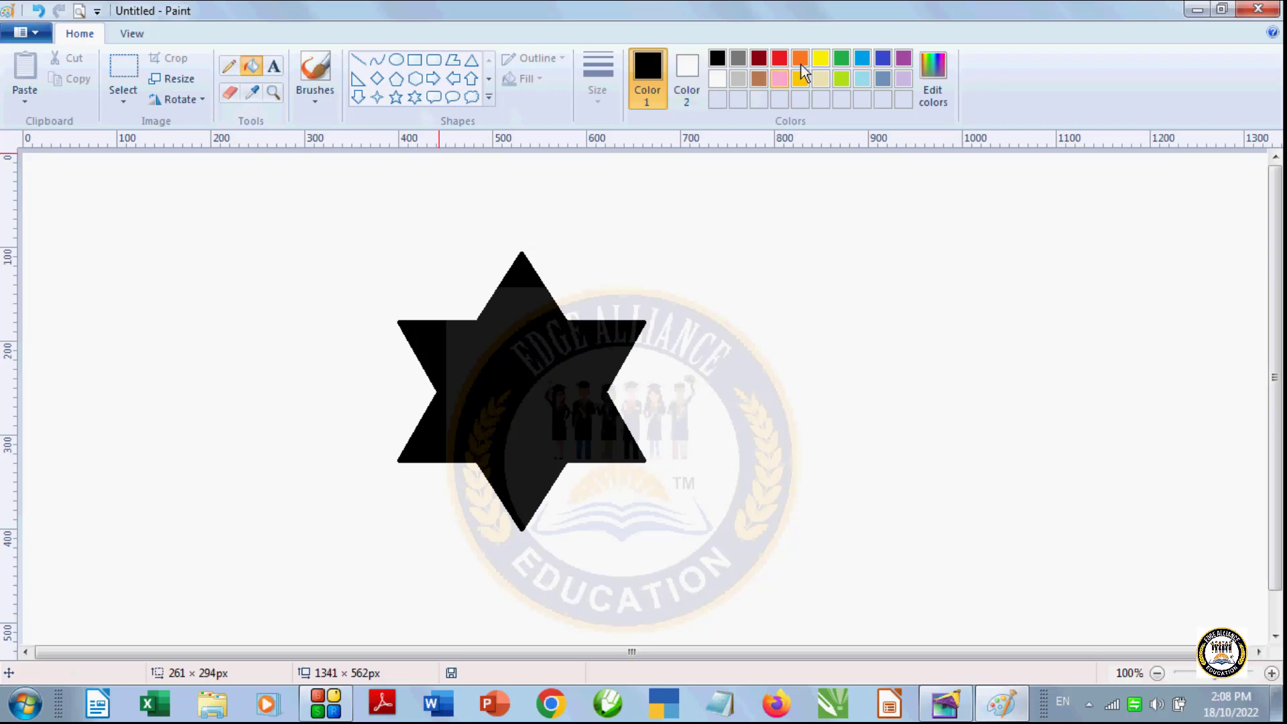
Step: Refill the star with yellow and save the drawing to the Desktop as uuu in PNG format
{"action": "left_click", "coordinate": [545, 357]}
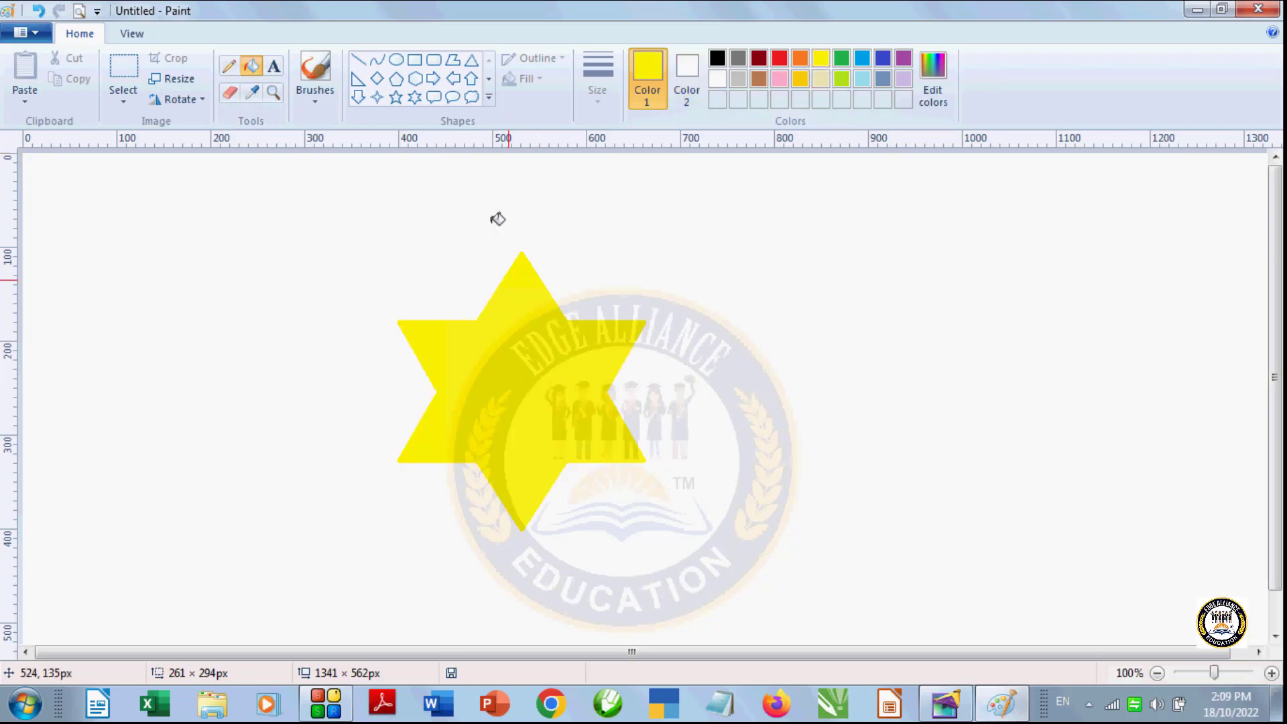
{"action": "left_click", "coordinate": [433, 78]}
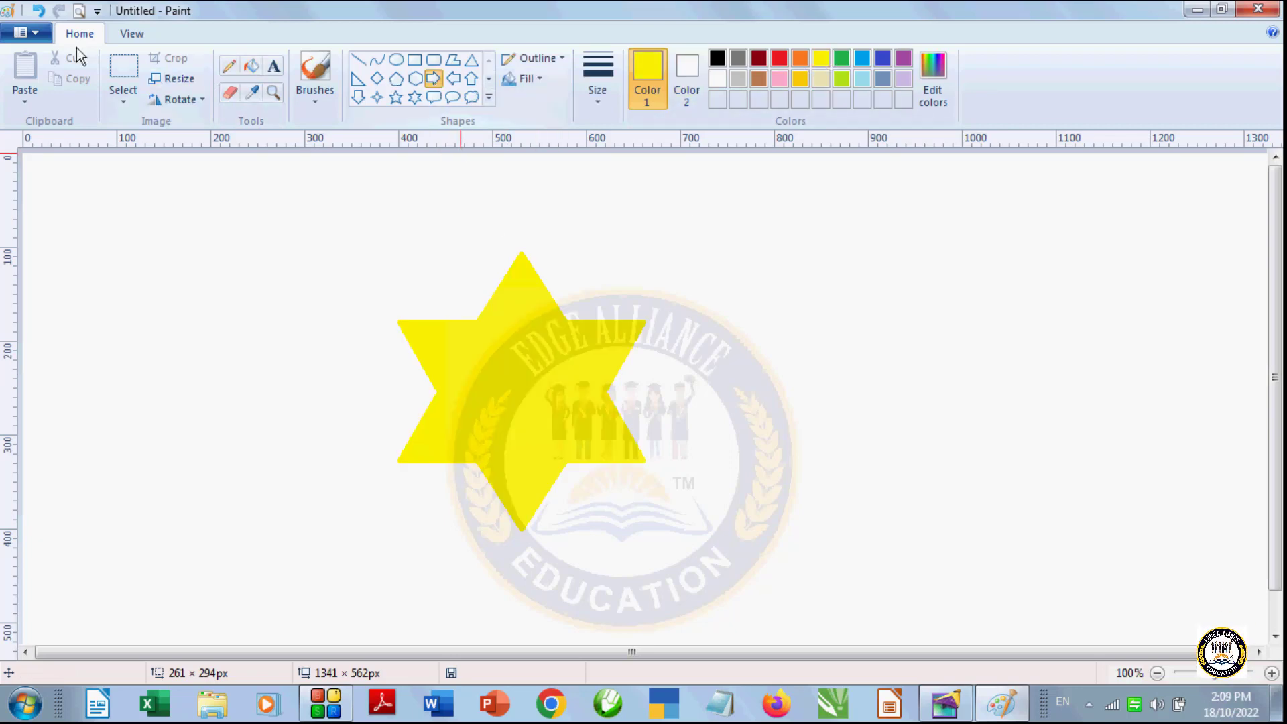
{"action": "left_click", "coordinate": [27, 33]}
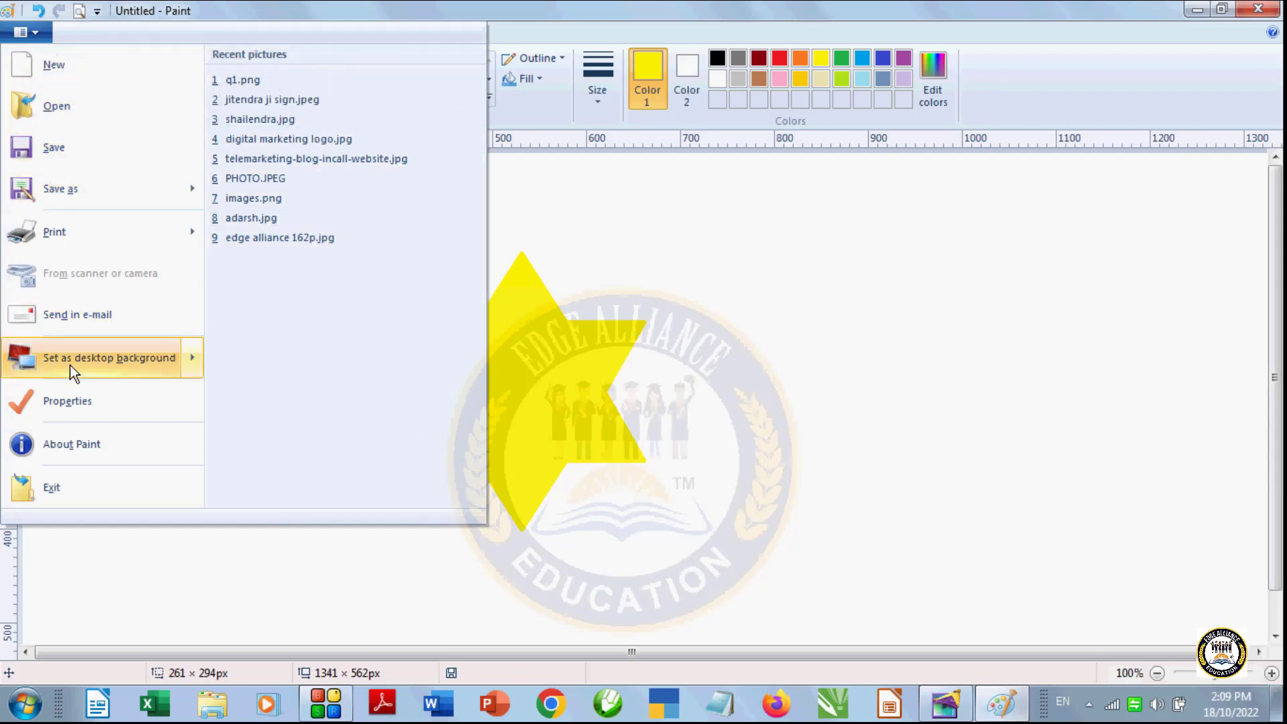
{"action": "left_click", "coordinate": [98, 189]}
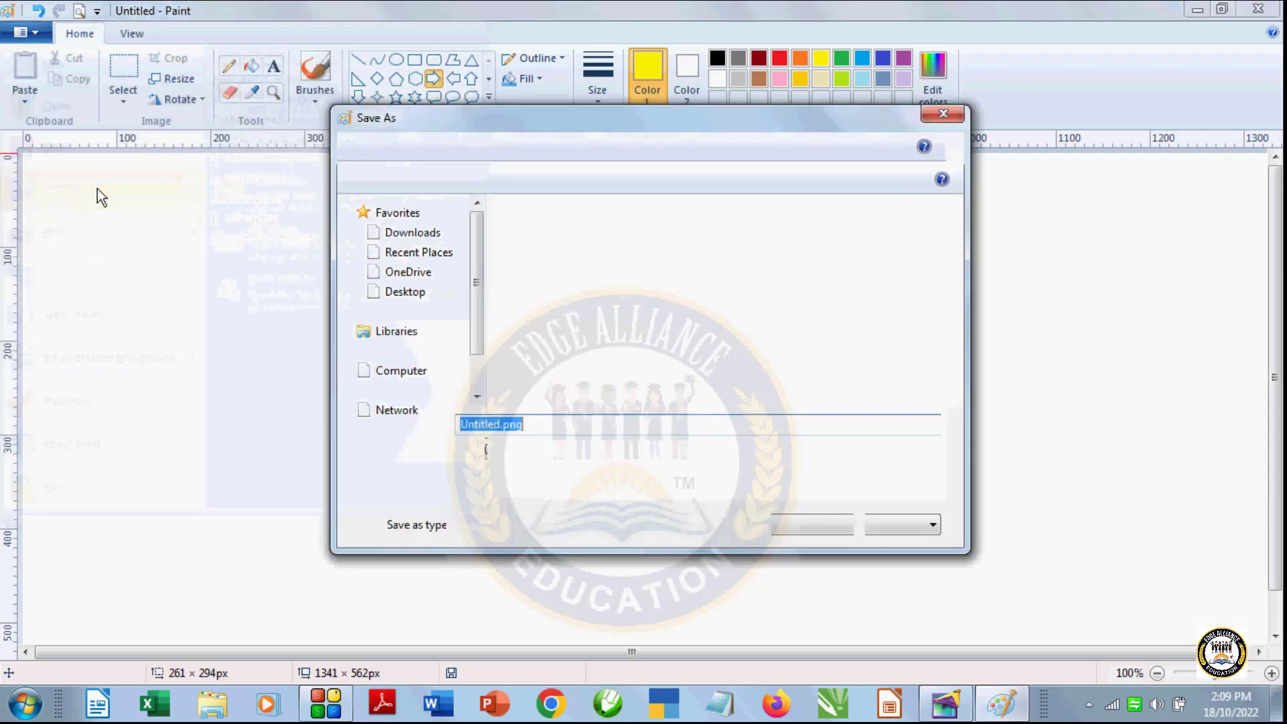
{"action": "key", "text": "BackSpace"}
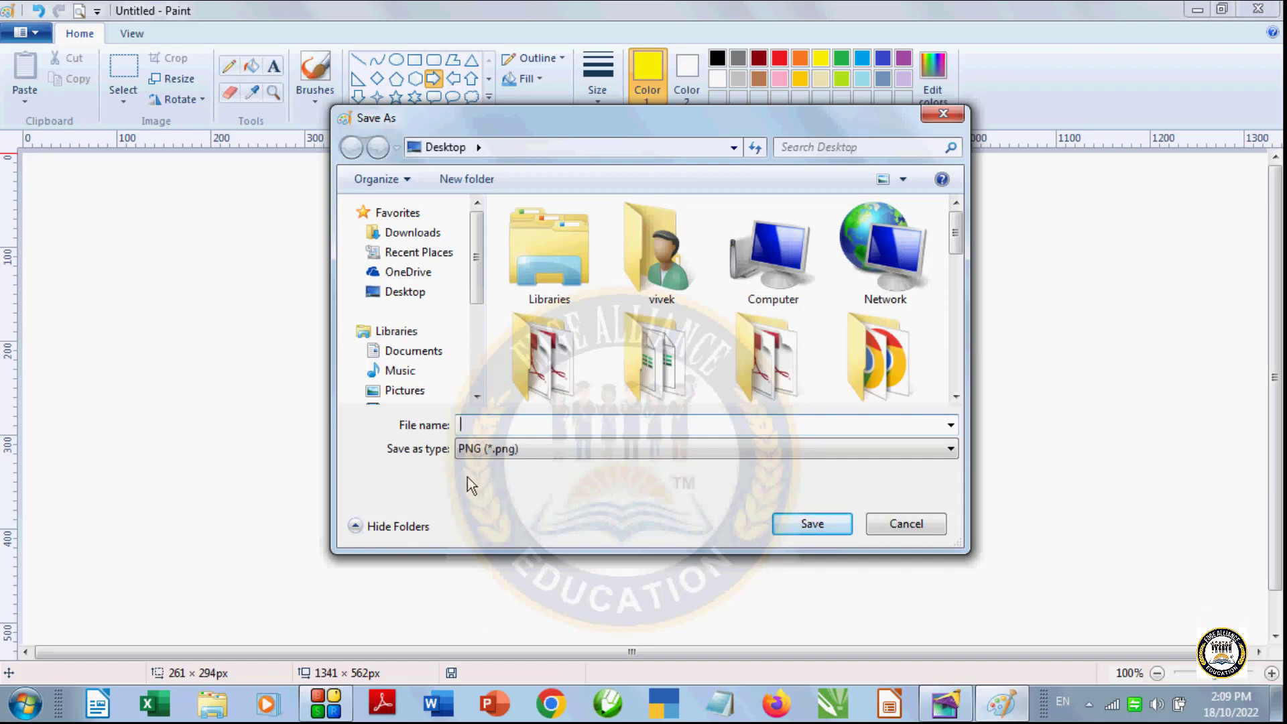
{"action": "type", "text": "uuu"}
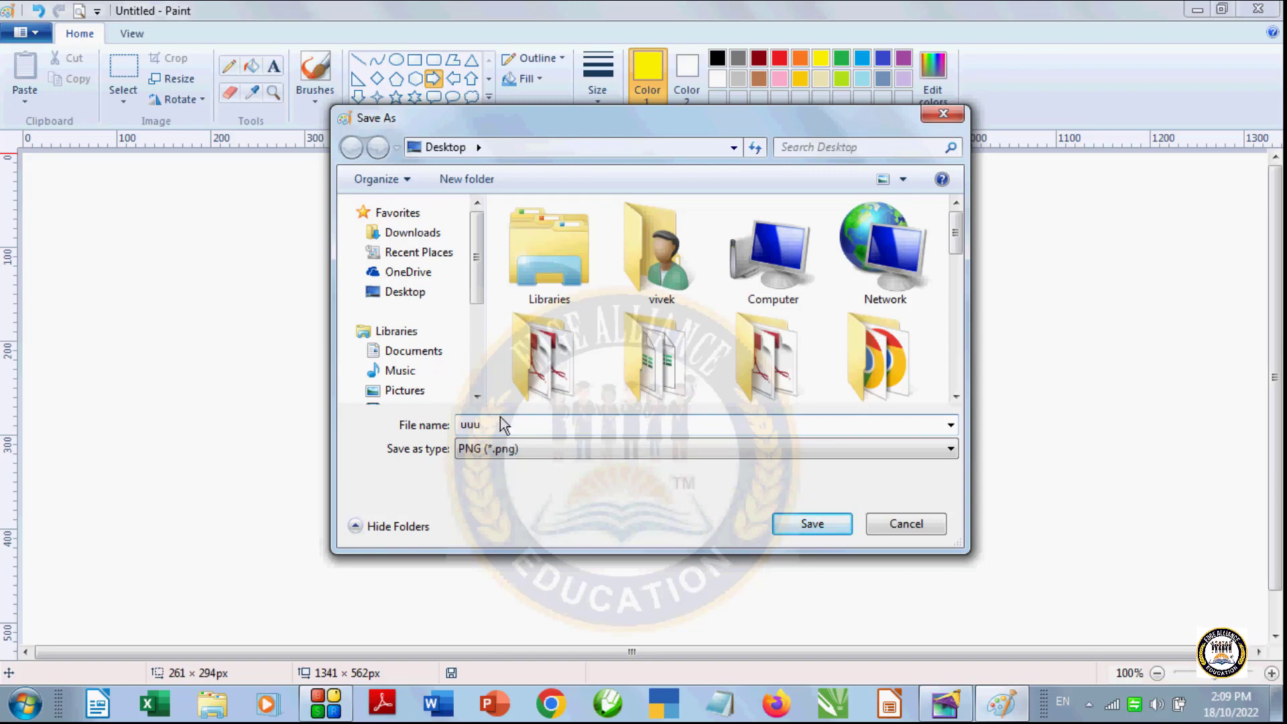
{"action": "left_click", "coordinate": [405, 293]}
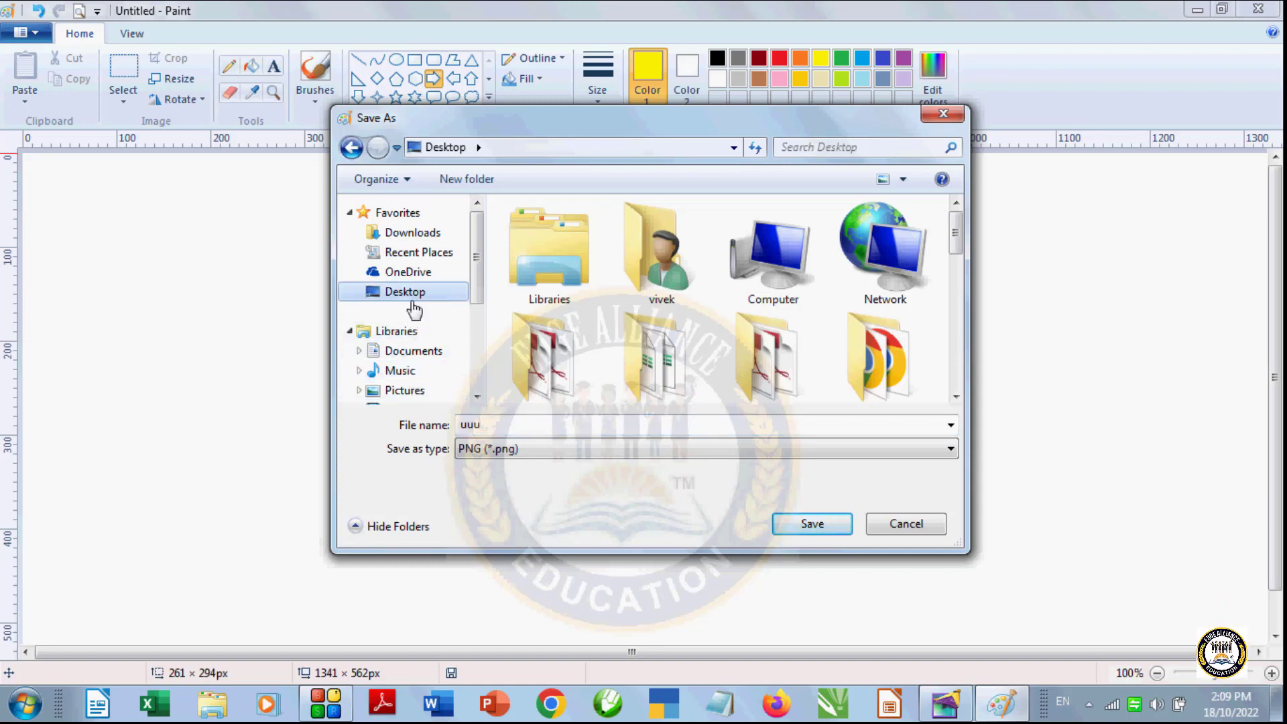
{"action": "left_click", "coordinate": [807, 530]}
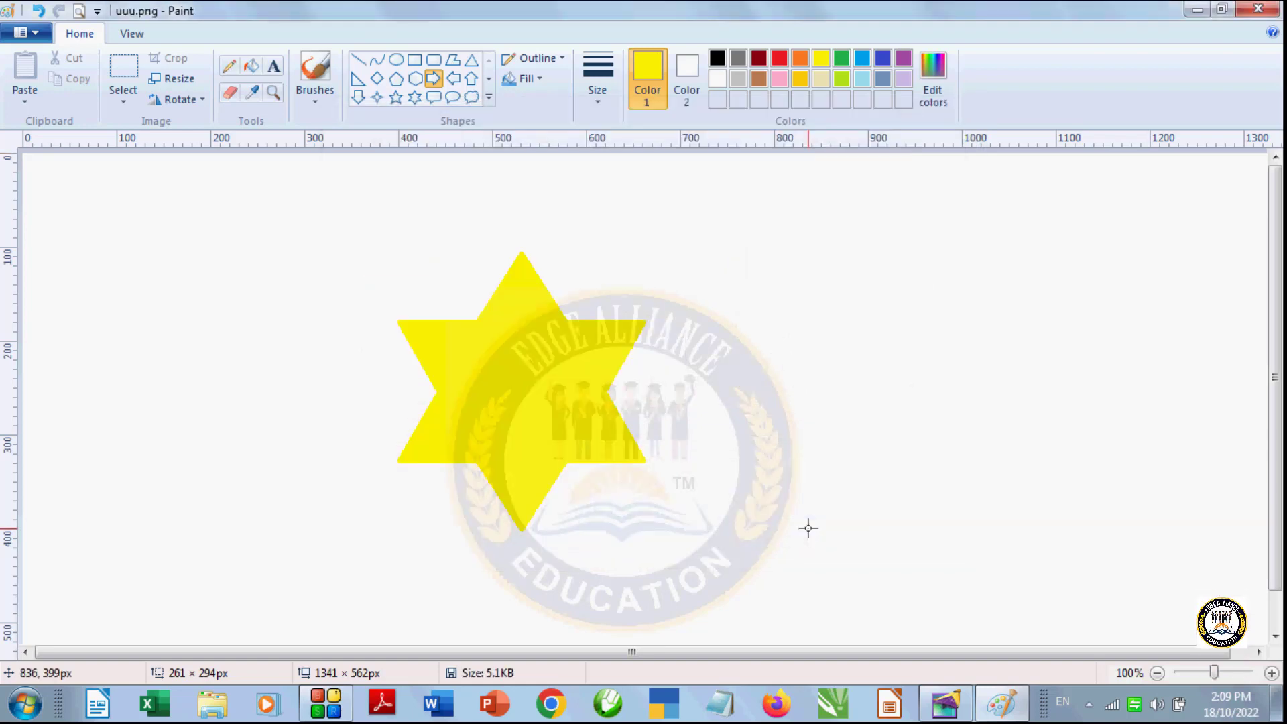
Step: Switch to PageMaker and place uuu.png from the Desktop on the page, about 5.23 by 5.05 in
{"action": "left_click", "coordinate": [955, 713]}
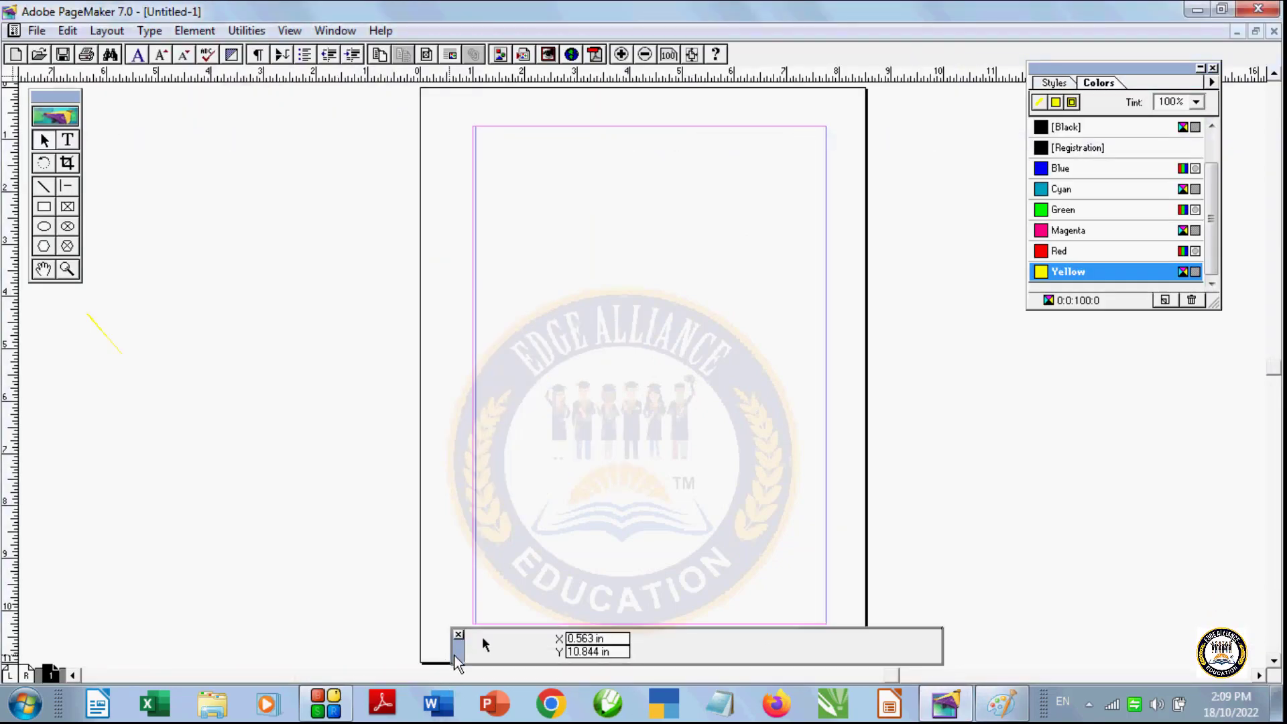
{"action": "left_click_drag", "start_coordinate": [455, 663], "coordinate": [452, 667]}
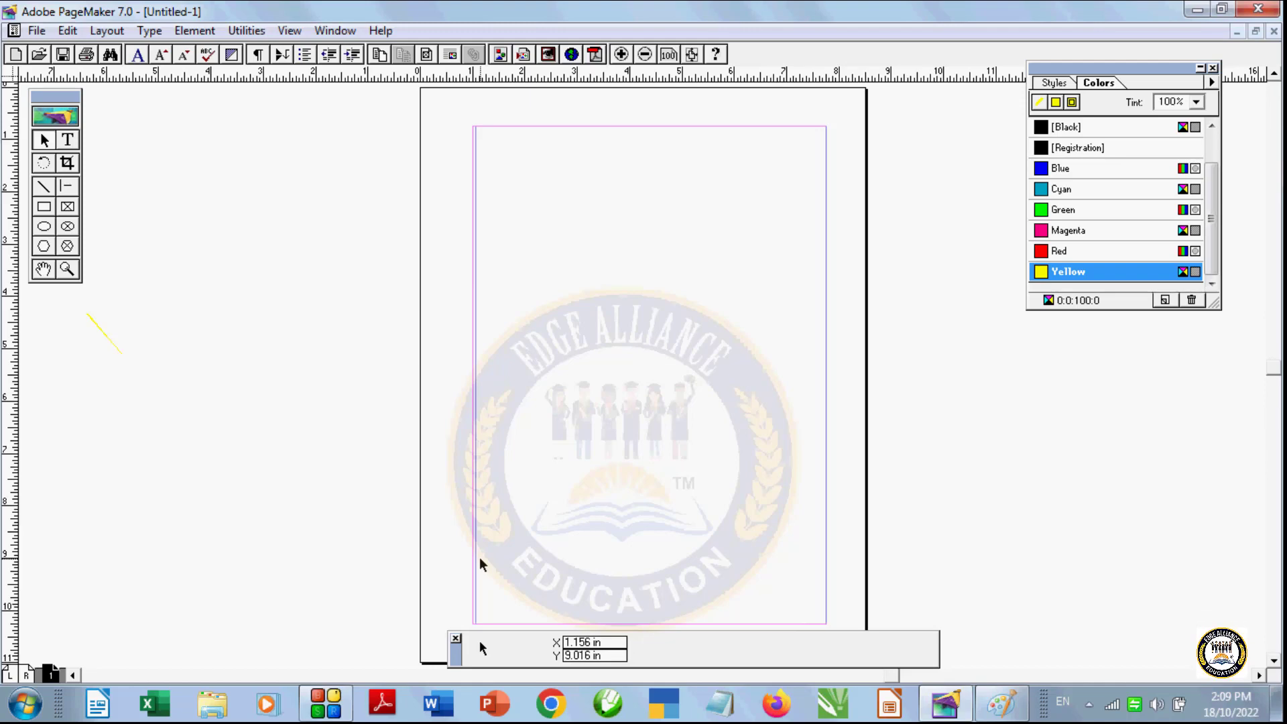
{"action": "key", "text": "ctrl+d"}
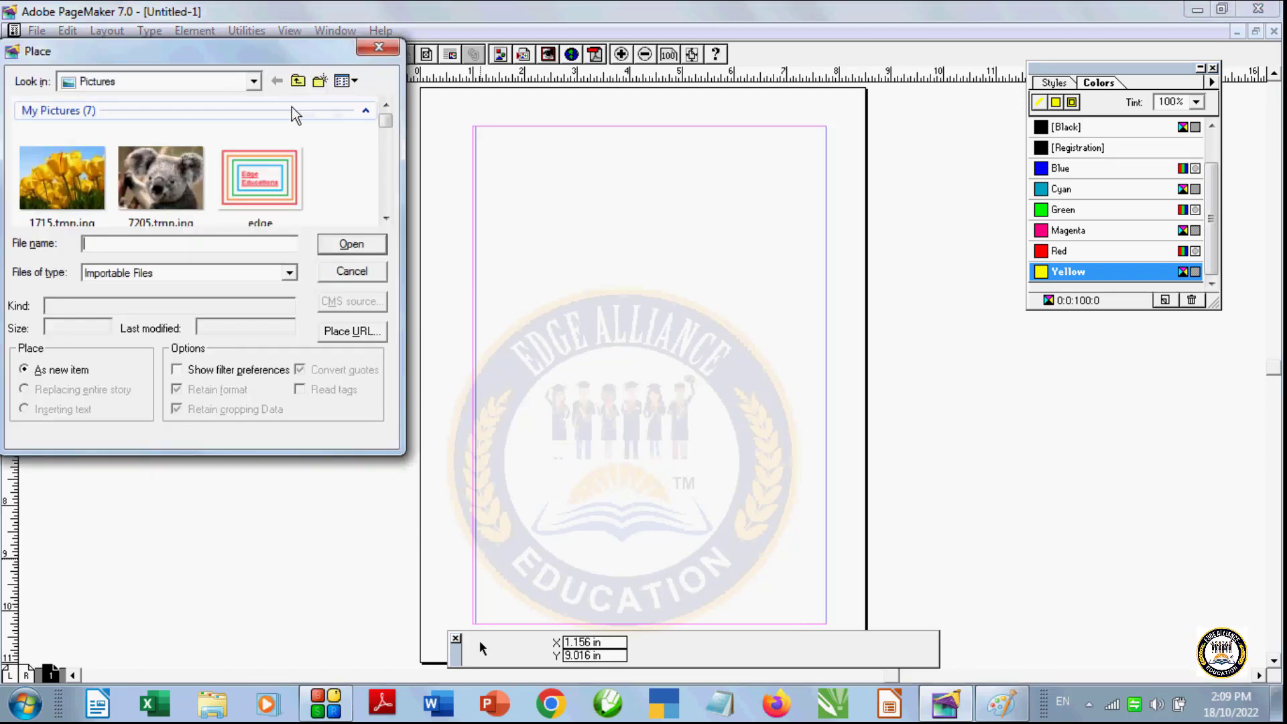
{"action": "left_click", "coordinate": [253, 81]}
{"action": "left_click", "coordinate": [292, 132]}
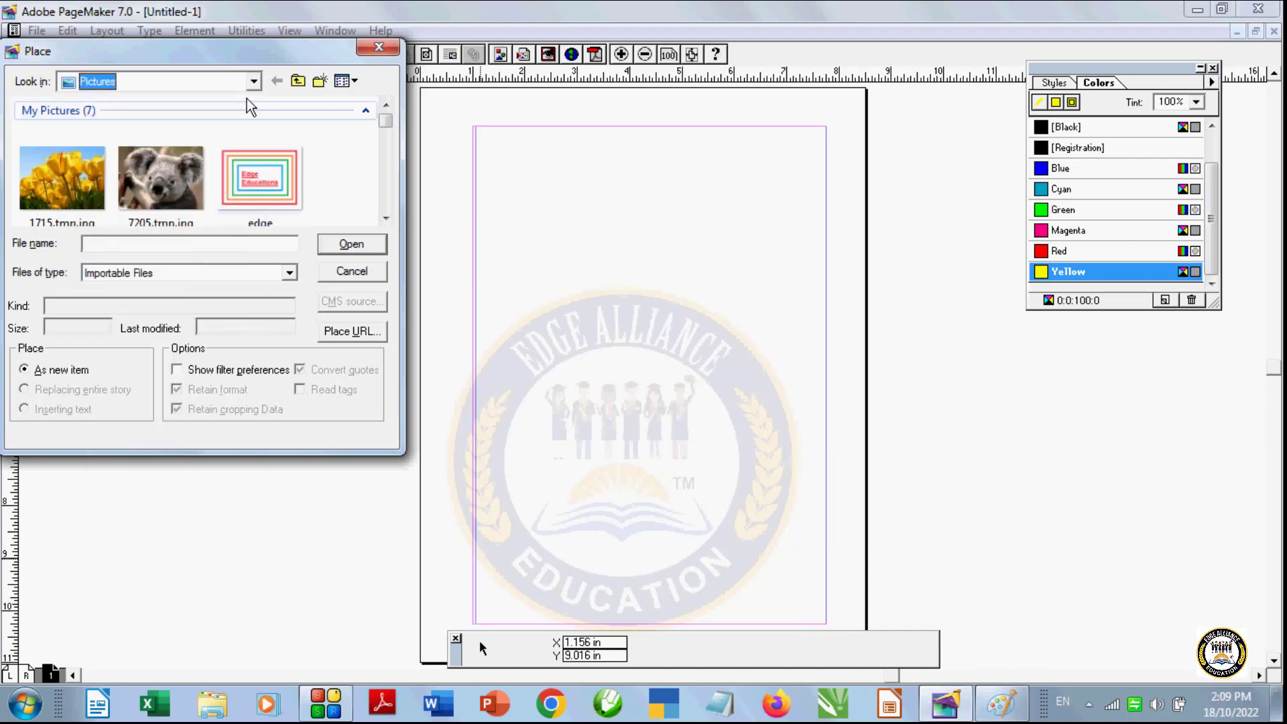
{"action": "left_click", "coordinate": [253, 81]}
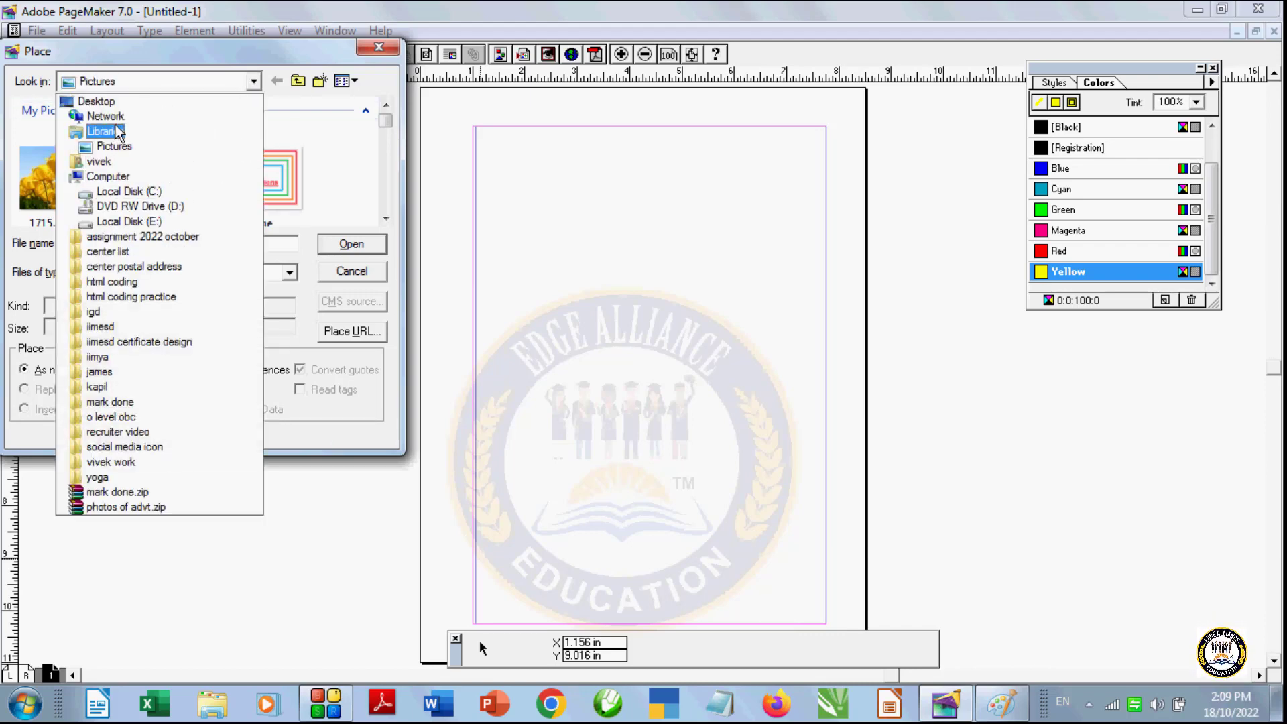
{"action": "left_click", "coordinate": [111, 102]}
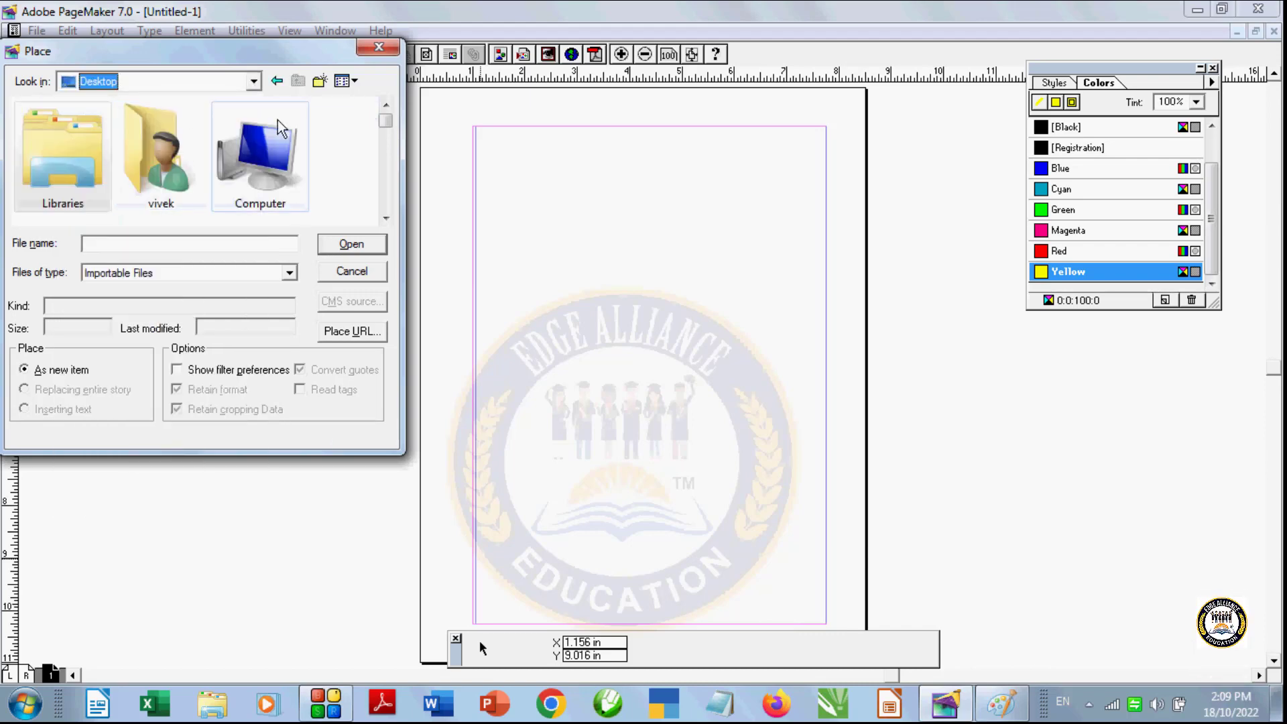
{"action": "left_click_drag", "start_coordinate": [386, 122], "coordinate": [395, 202]}
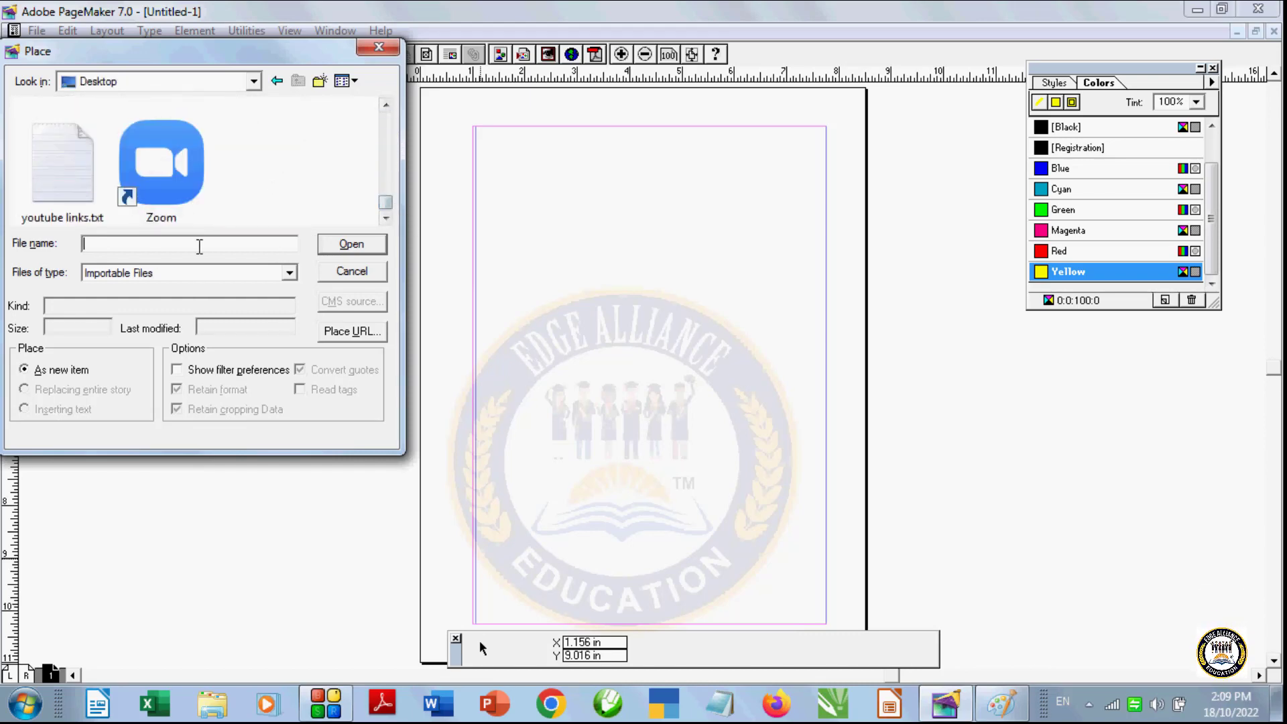
{"action": "type", "text": "uu"}
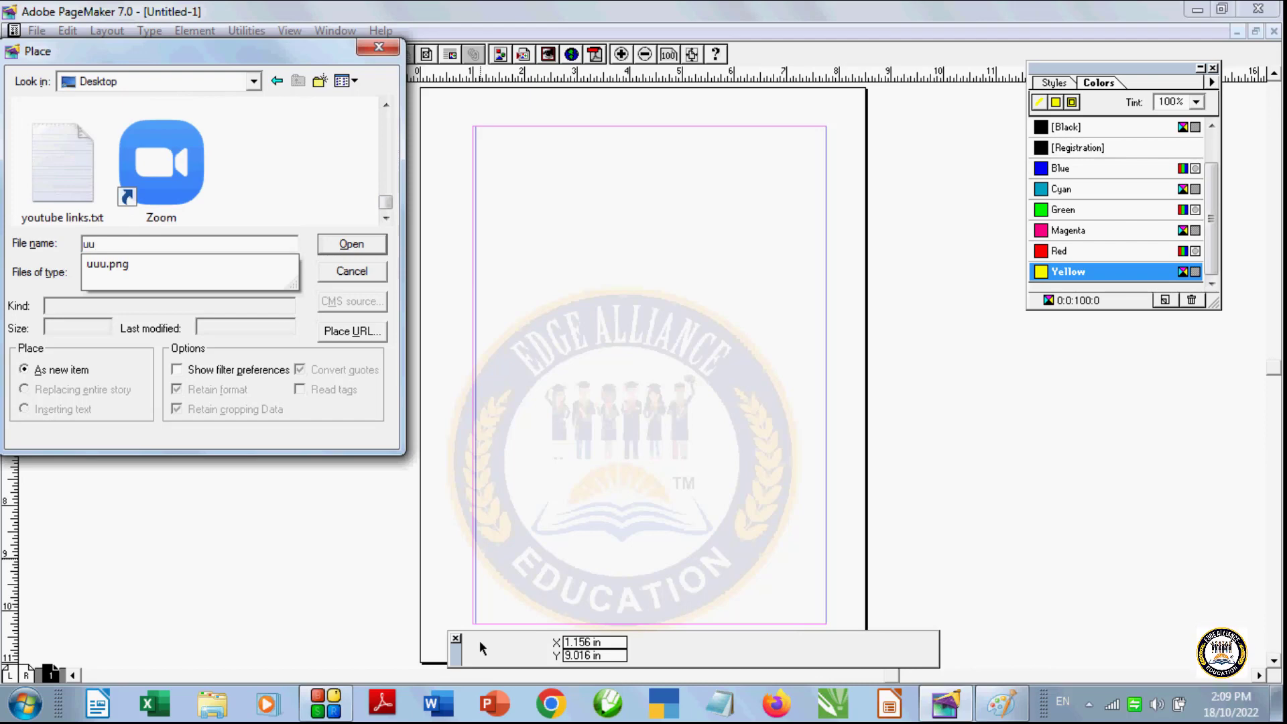
{"action": "left_click", "coordinate": [167, 268]}
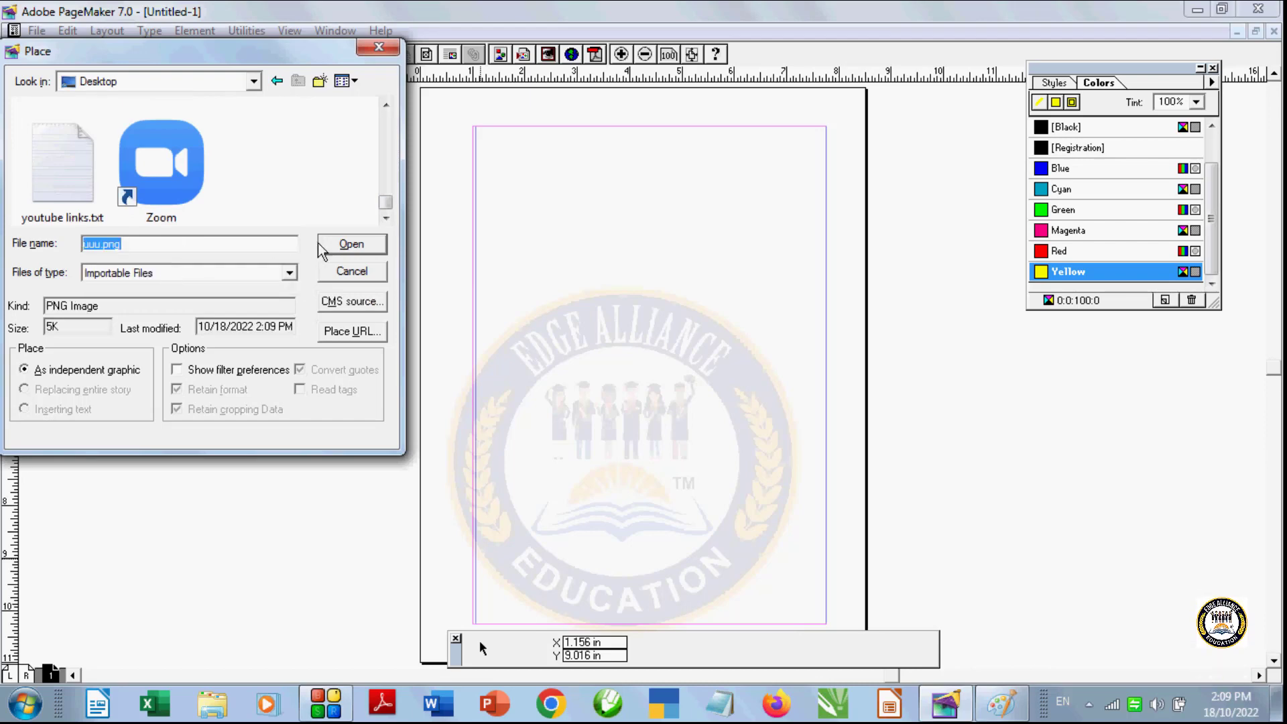
{"action": "left_click", "coordinate": [348, 244]}
{"action": "left_click_drag", "start_coordinate": [510, 225], "coordinate": [783, 487]}
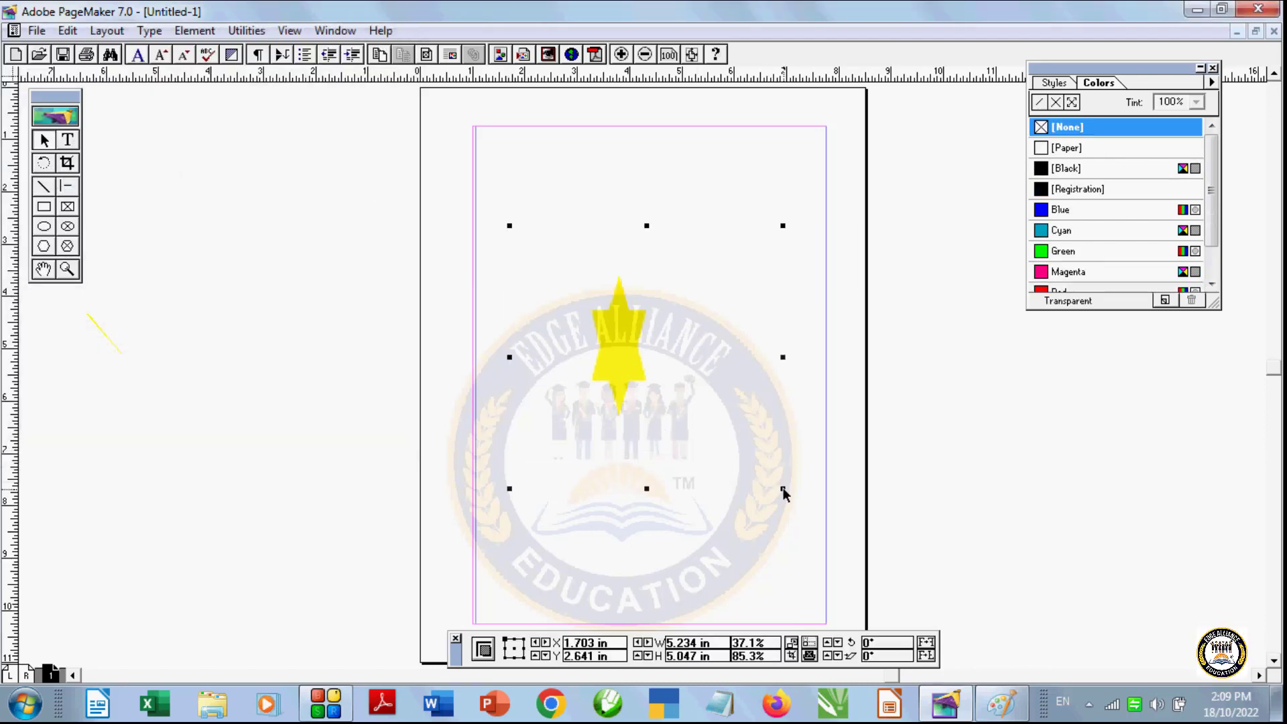
Step: Examine the Link Info of the placed star image, including its file location, kind and size
{"action": "left_click", "coordinate": [199, 31]}
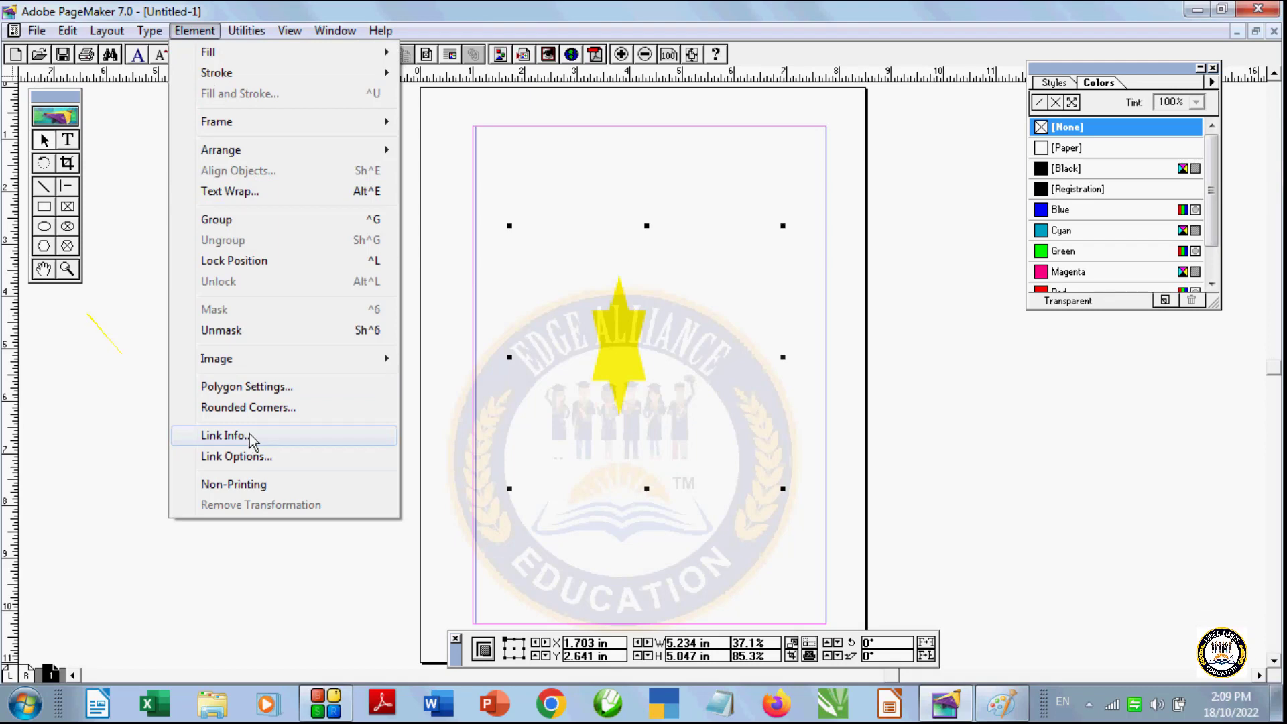
{"action": "left_click", "coordinate": [223, 436]}
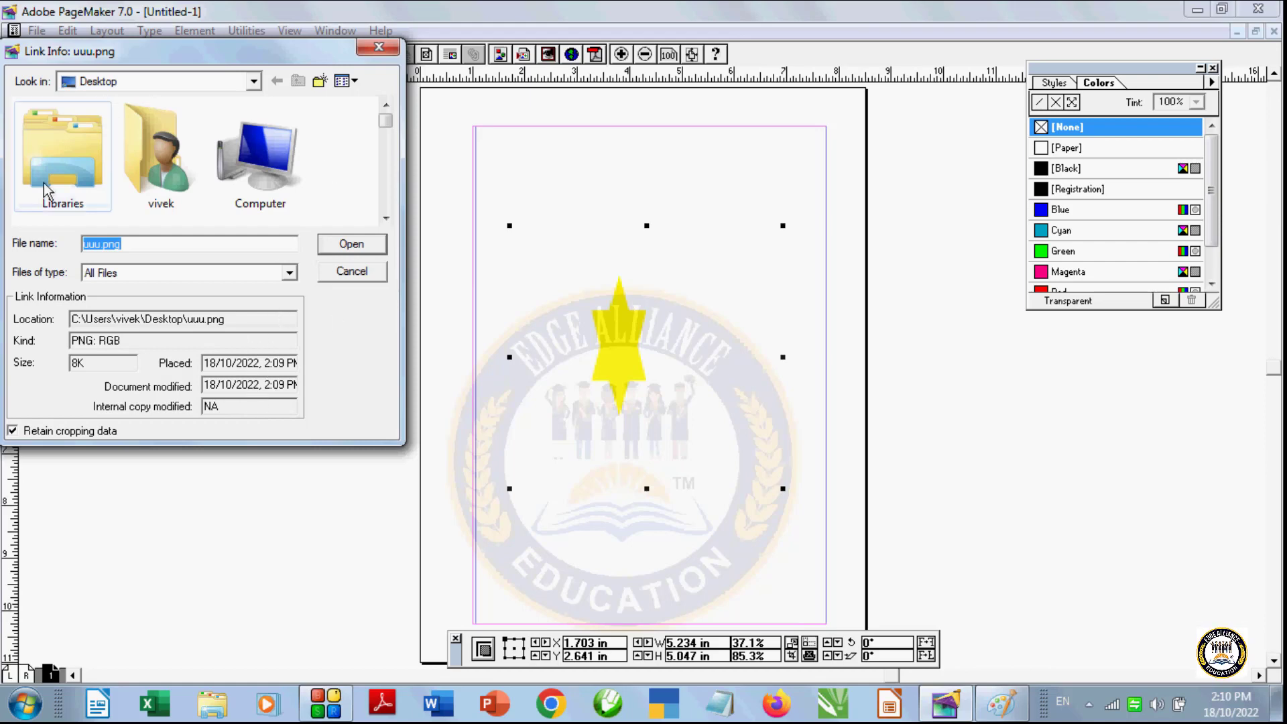
{"action": "left_click", "coordinate": [342, 272]}
{"action": "left_click", "coordinate": [203, 32]}
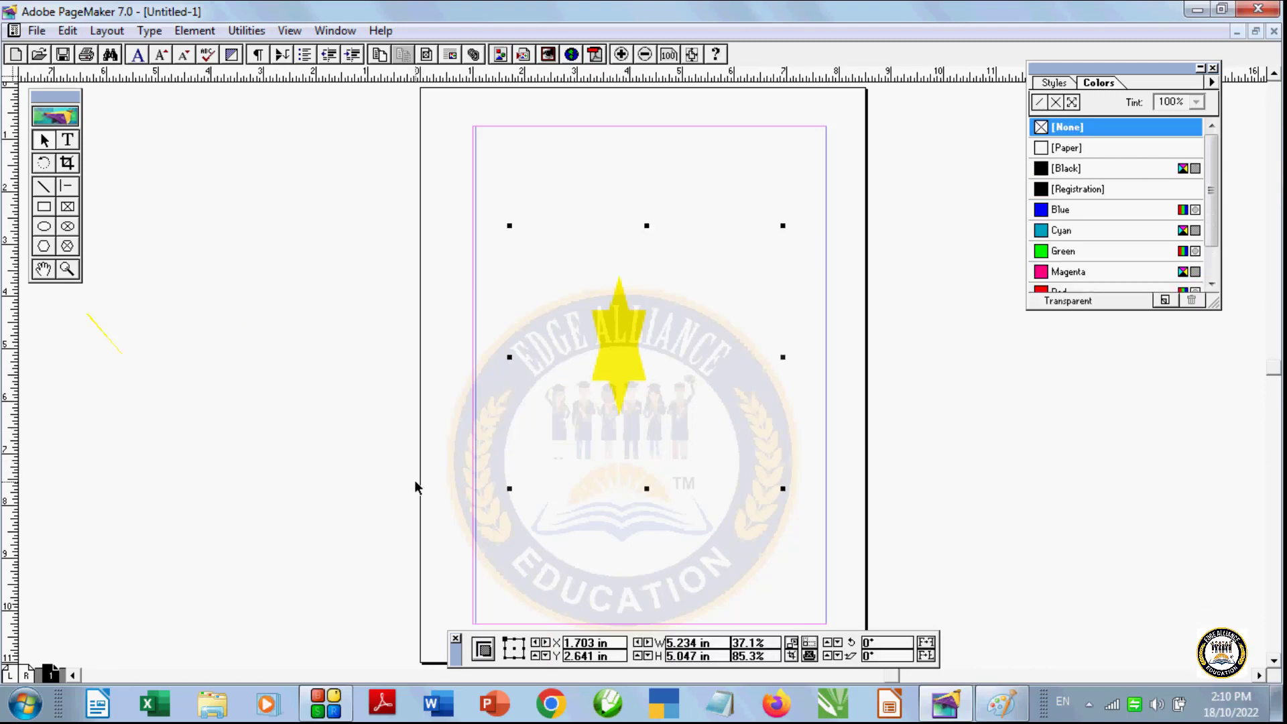
{"action": "left_click", "coordinate": [36, 31]}
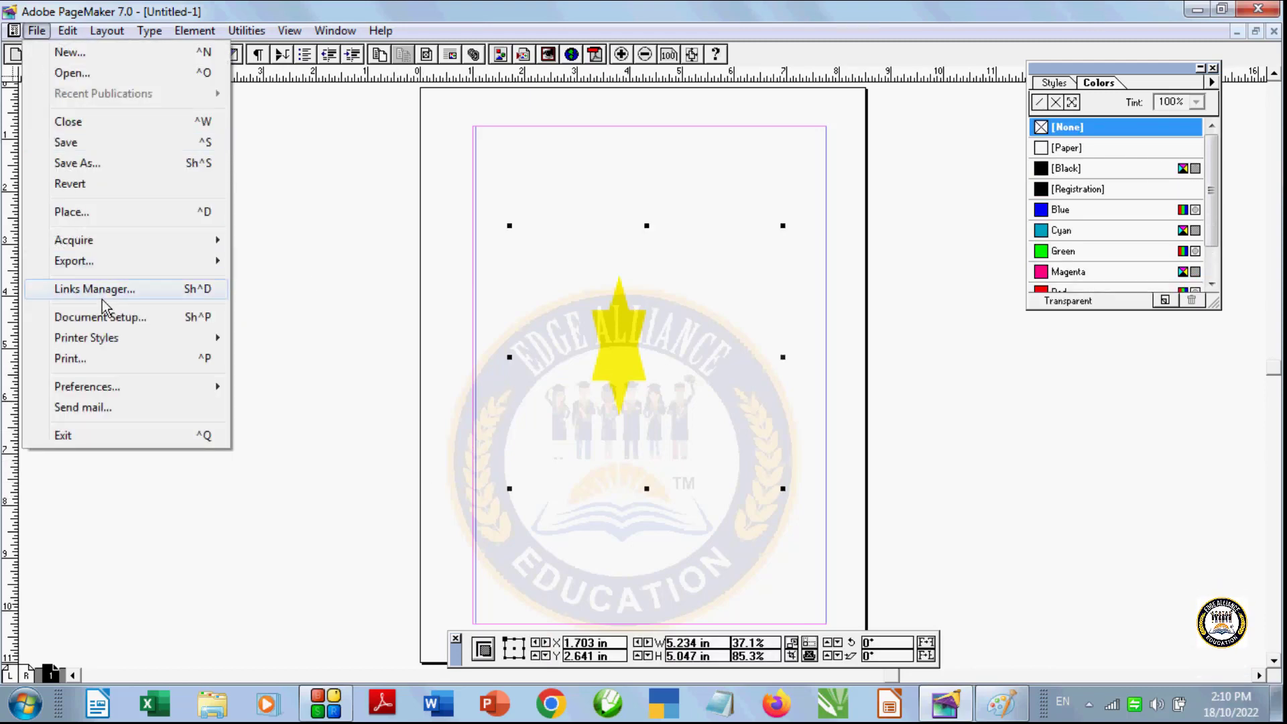
{"action": "left_click", "coordinate": [476, 462]}
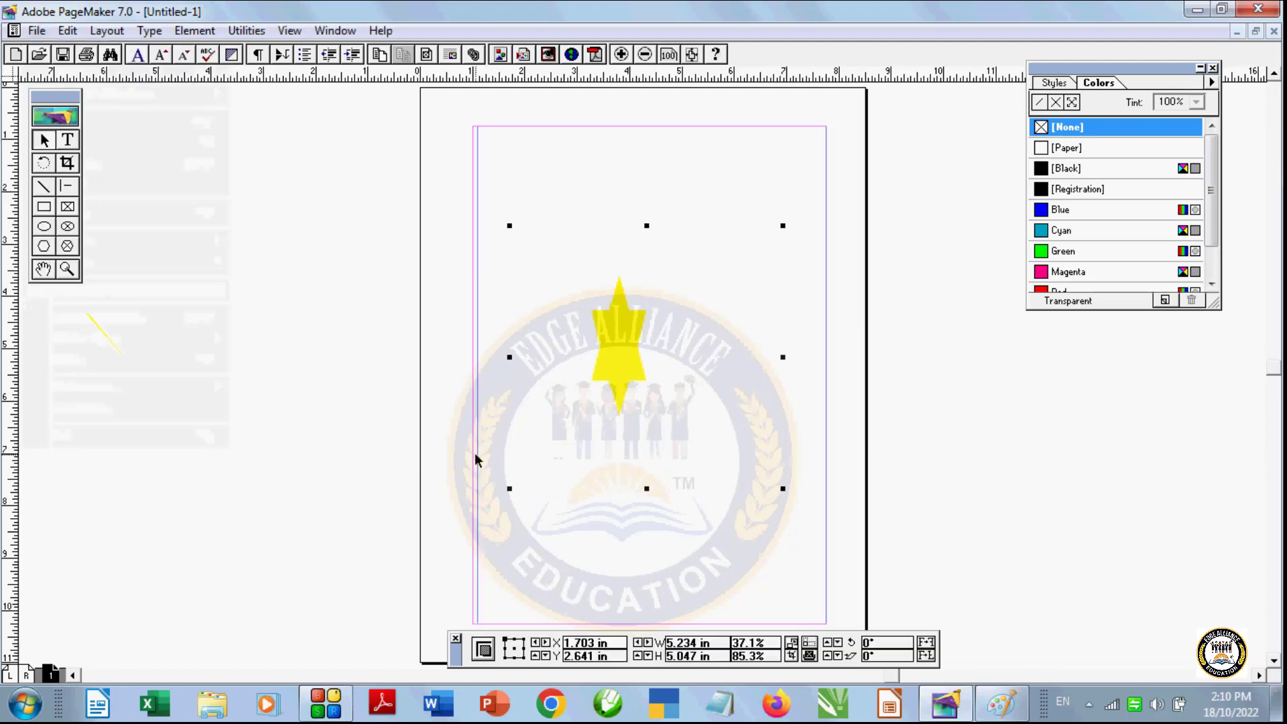
Step: Set the placed image's Link Options to update automatically and to alert before updating
{"action": "left_click", "coordinate": [246, 32]}
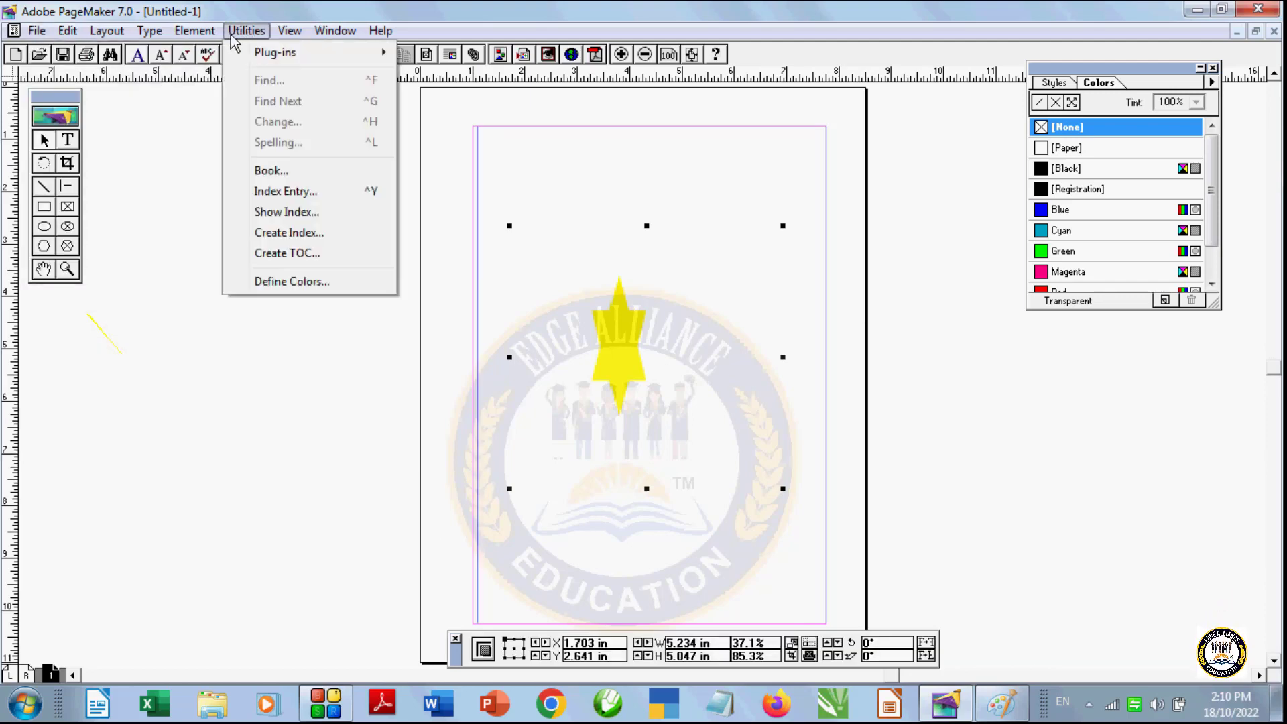
{"action": "mouse_move", "coordinate": [194, 31]}
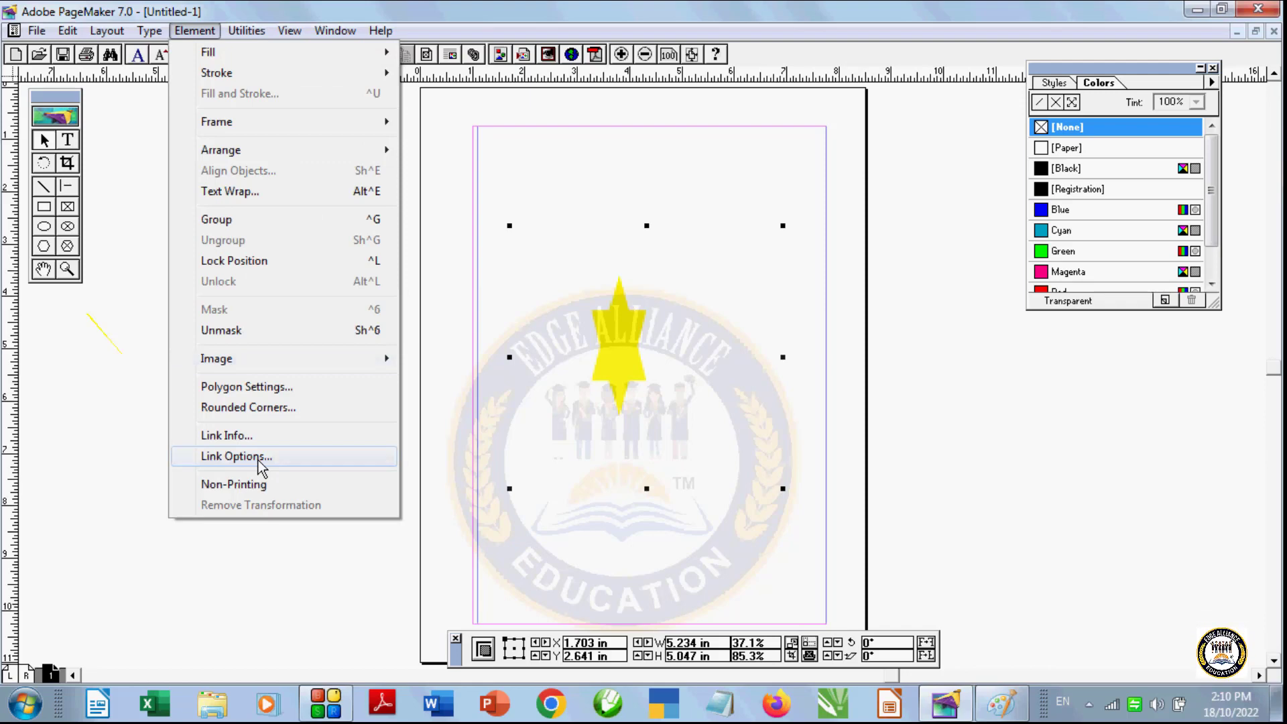
{"action": "left_click", "coordinate": [235, 456]}
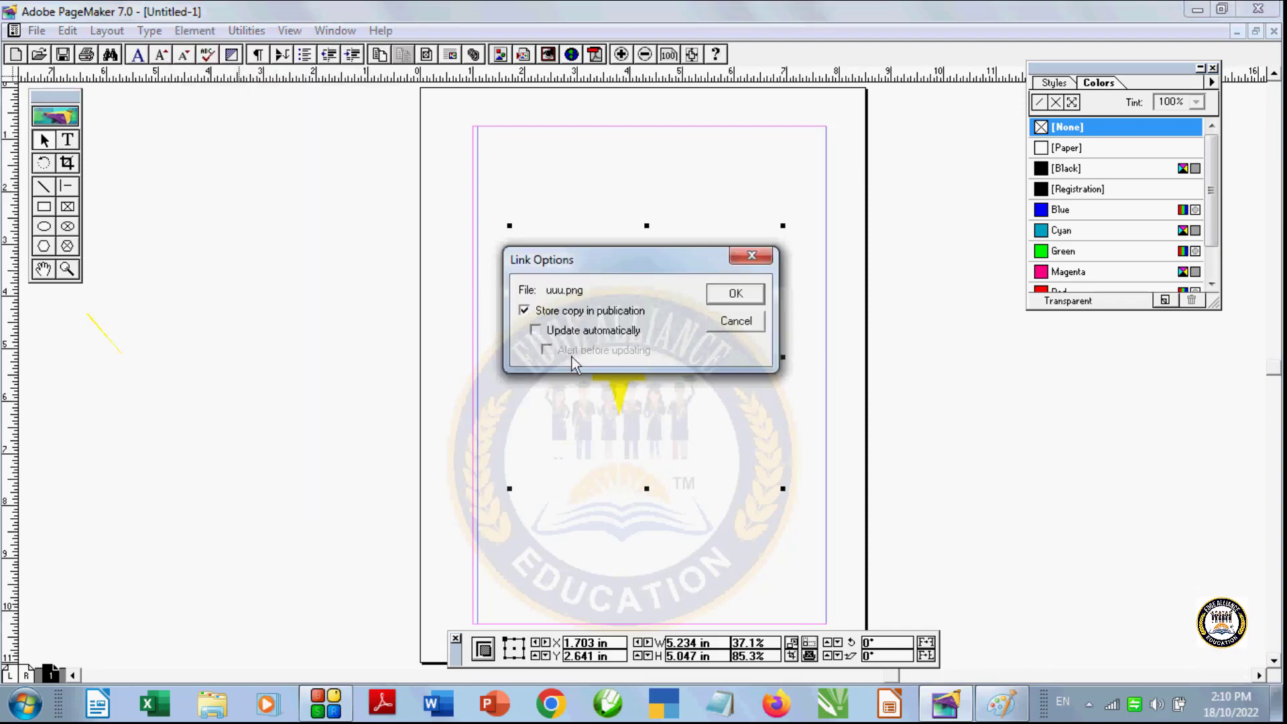
{"action": "left_click", "coordinate": [535, 330]}
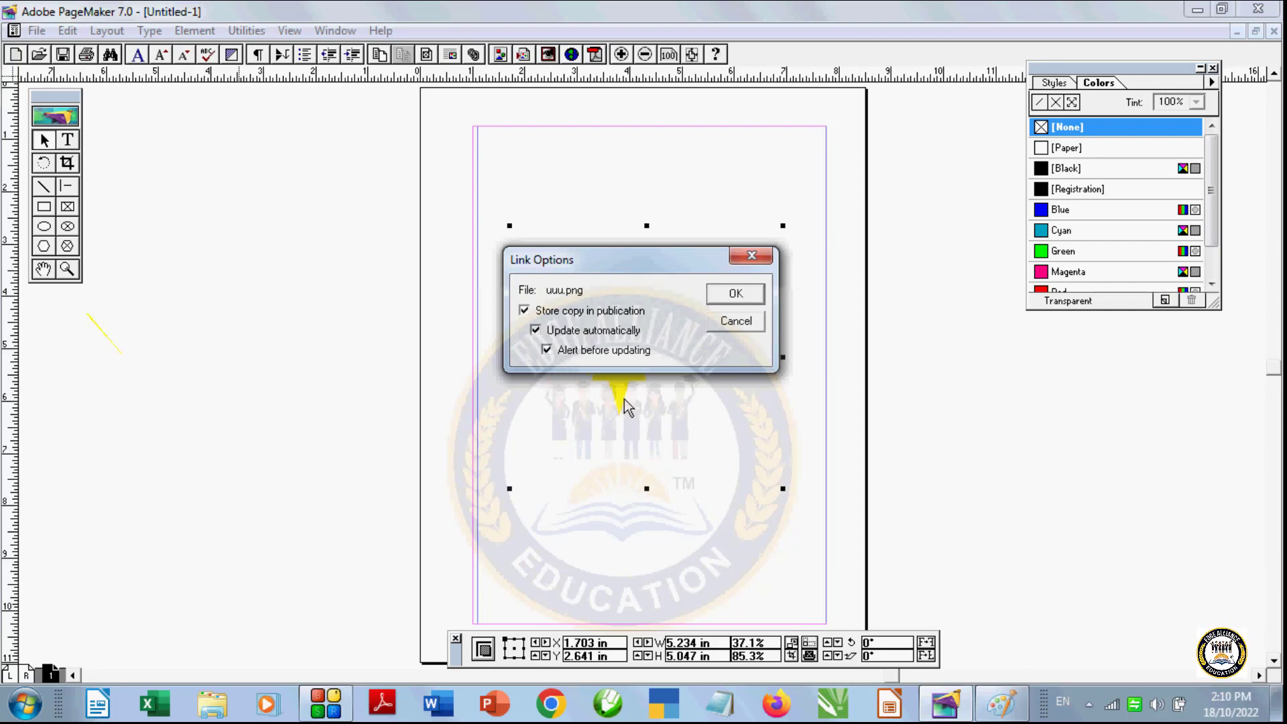
{"action": "left_click", "coordinate": [550, 354]}
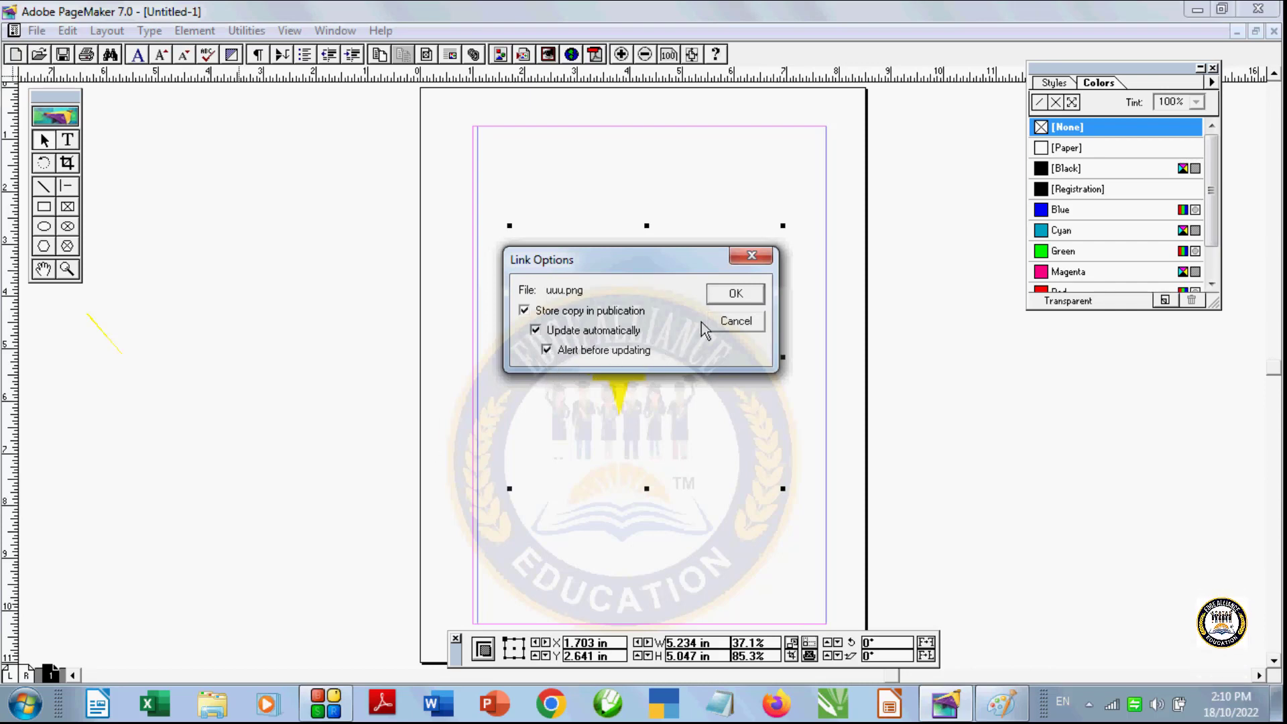
{"action": "left_click", "coordinate": [746, 305]}
Step: Switch to Paint, fill the star with green, save it to the same file and return to PageMaker
{"action": "left_click", "coordinate": [1002, 705]}
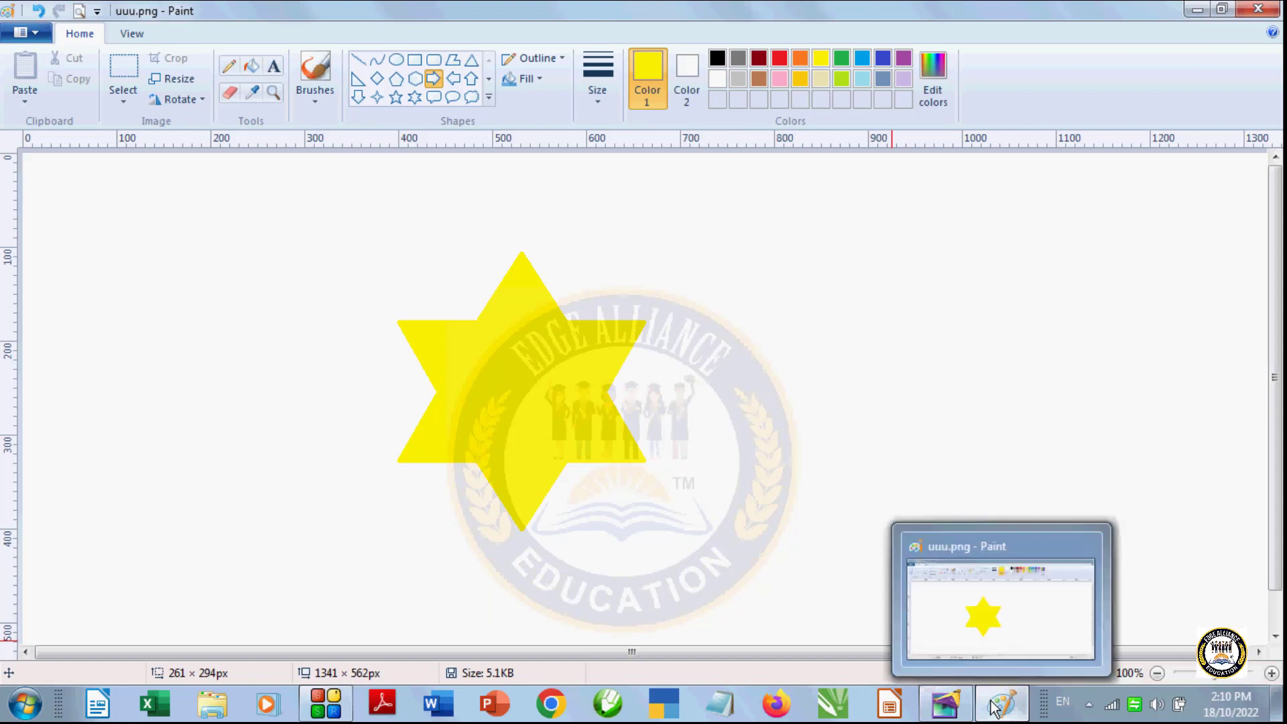
{"action": "left_click", "coordinate": [253, 70]}
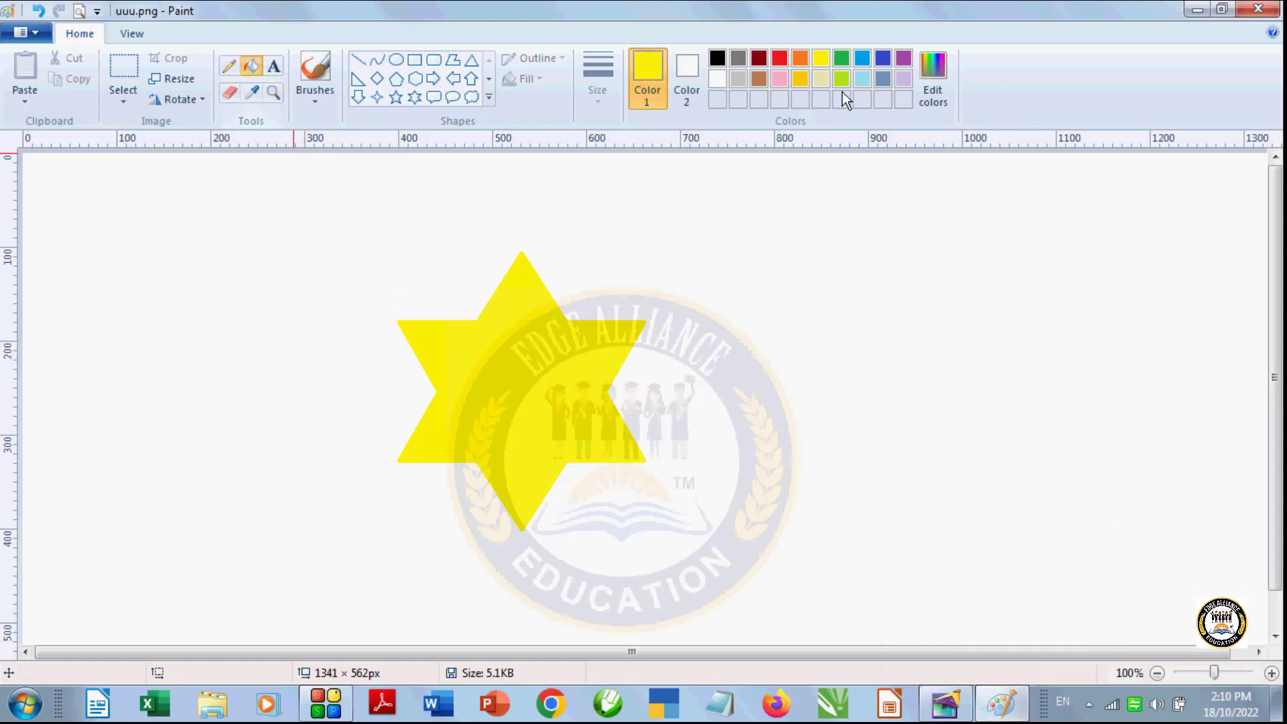
{"action": "left_click", "coordinate": [841, 58]}
{"action": "left_click", "coordinate": [534, 369]}
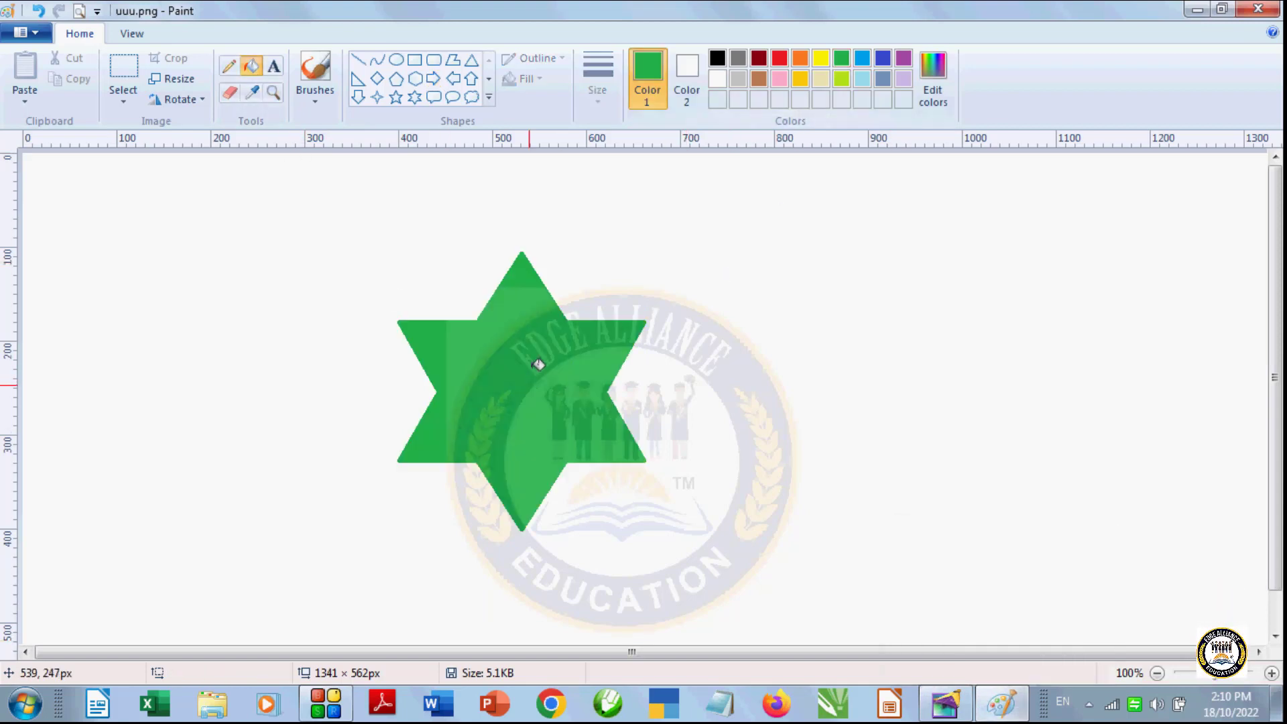
{"action": "left_click", "coordinate": [451, 98]}
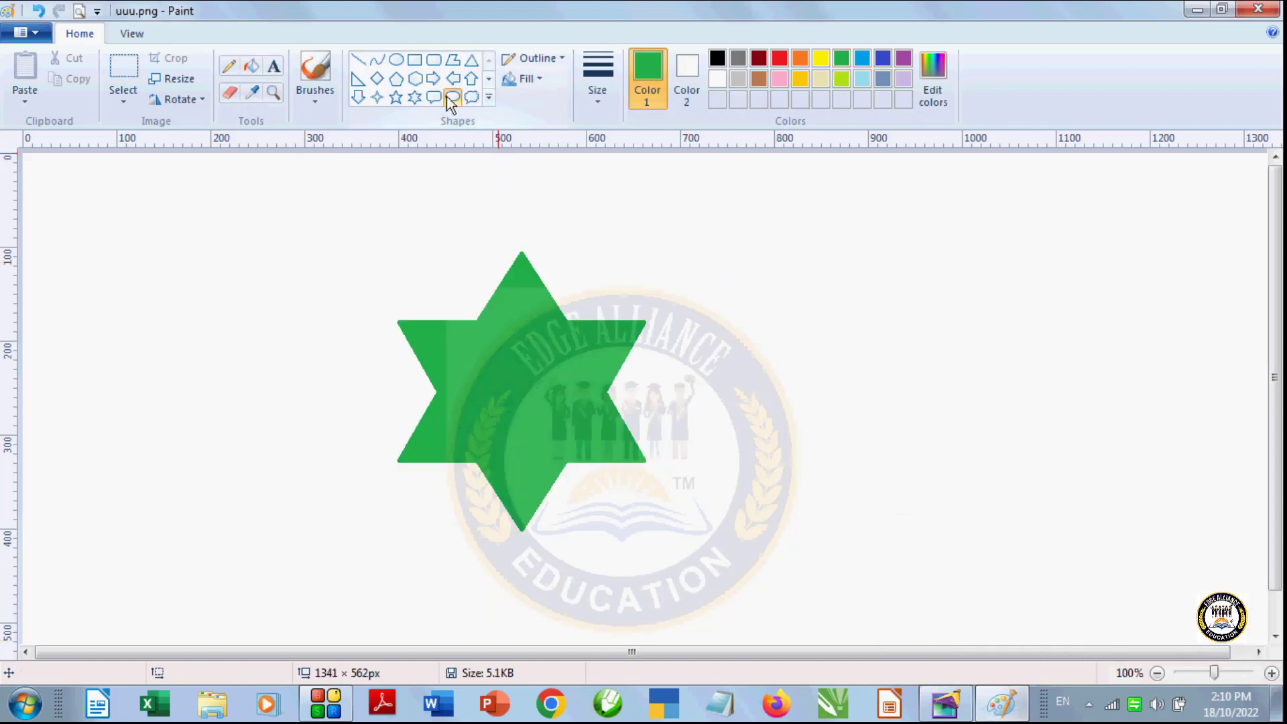
{"action": "left_click", "coordinate": [39, 34]}
{"action": "left_click", "coordinate": [71, 148]}
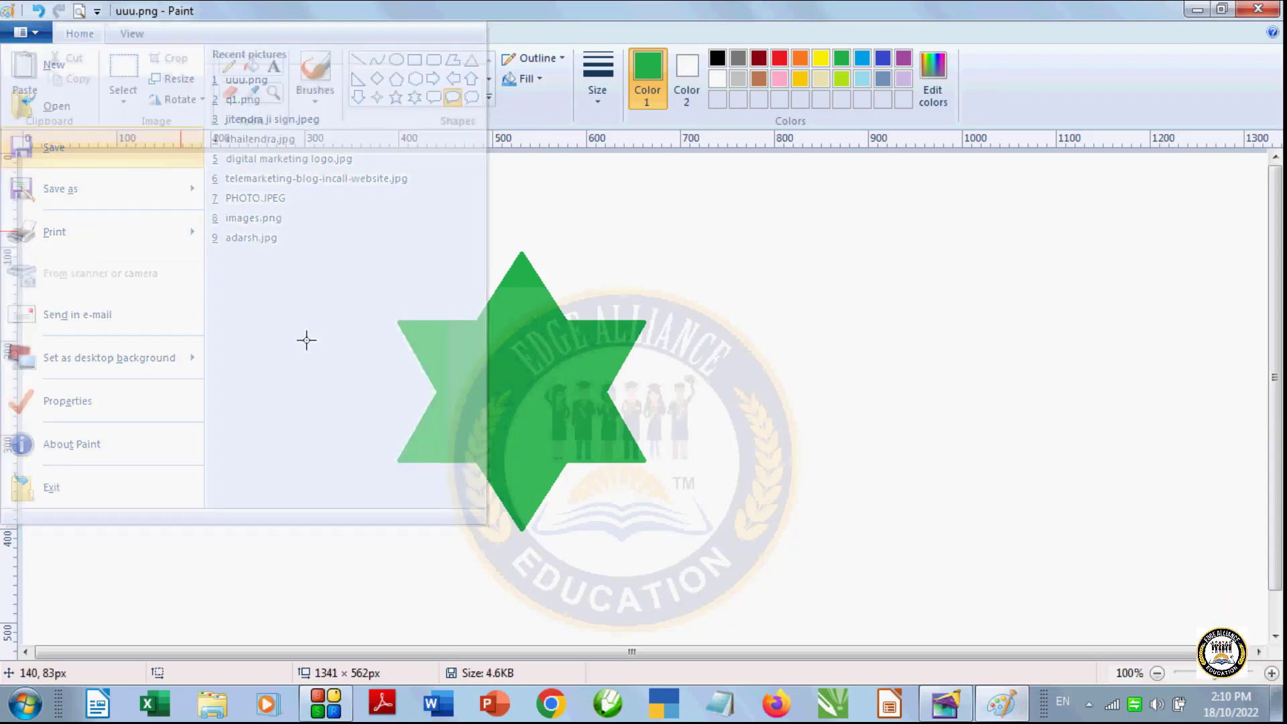
{"action": "left_click", "coordinate": [942, 704]}
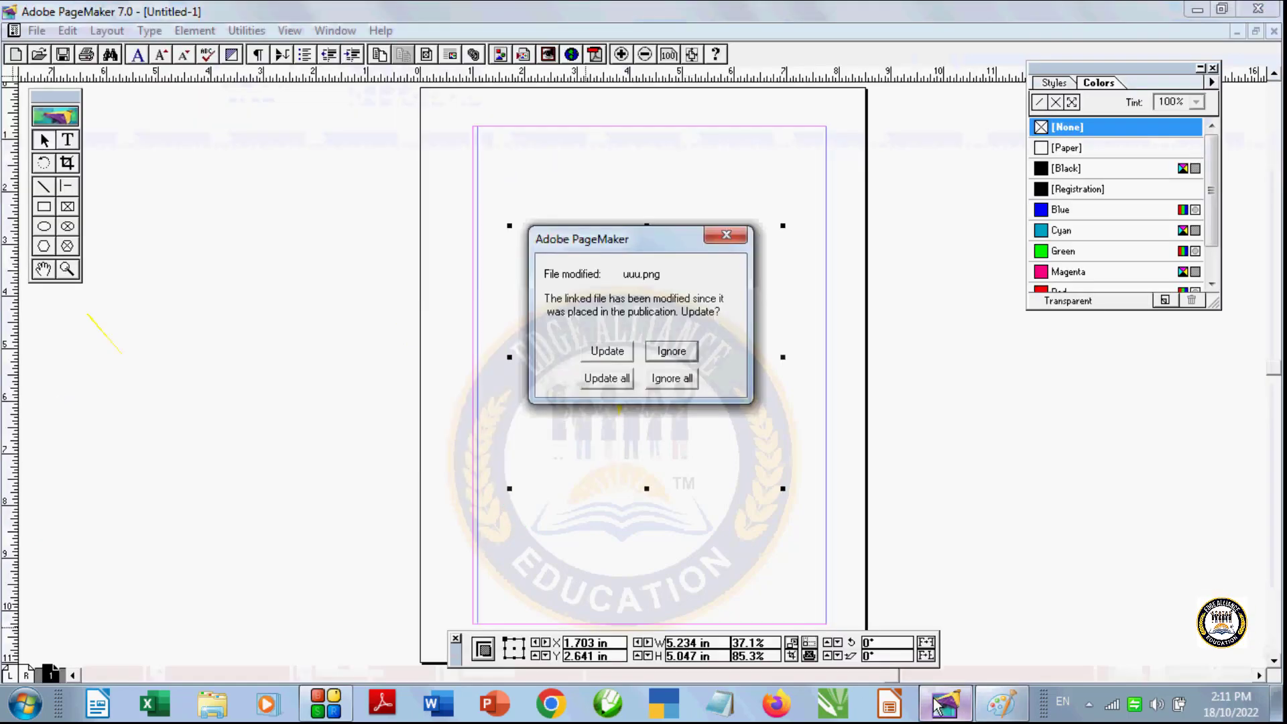
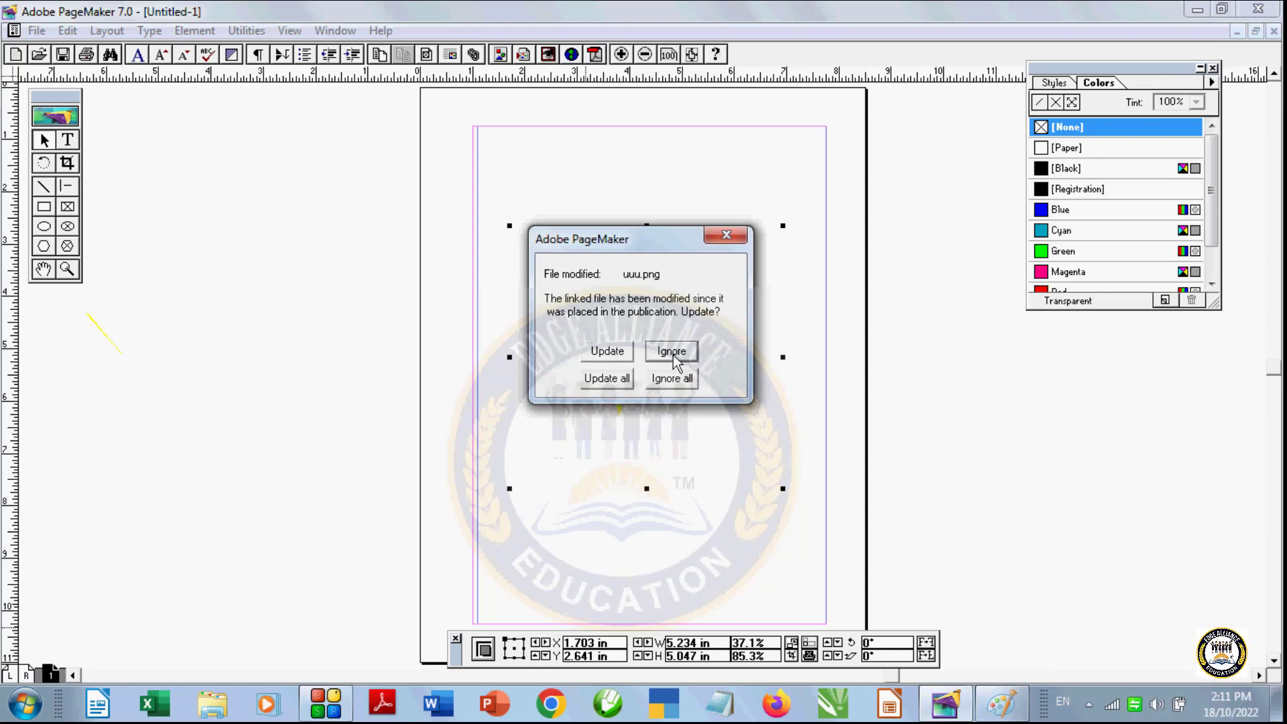
Step: Update the modified linked image uuu.png and move it slightly right and down on the page
{"action": "left_click", "coordinate": [600, 352]}
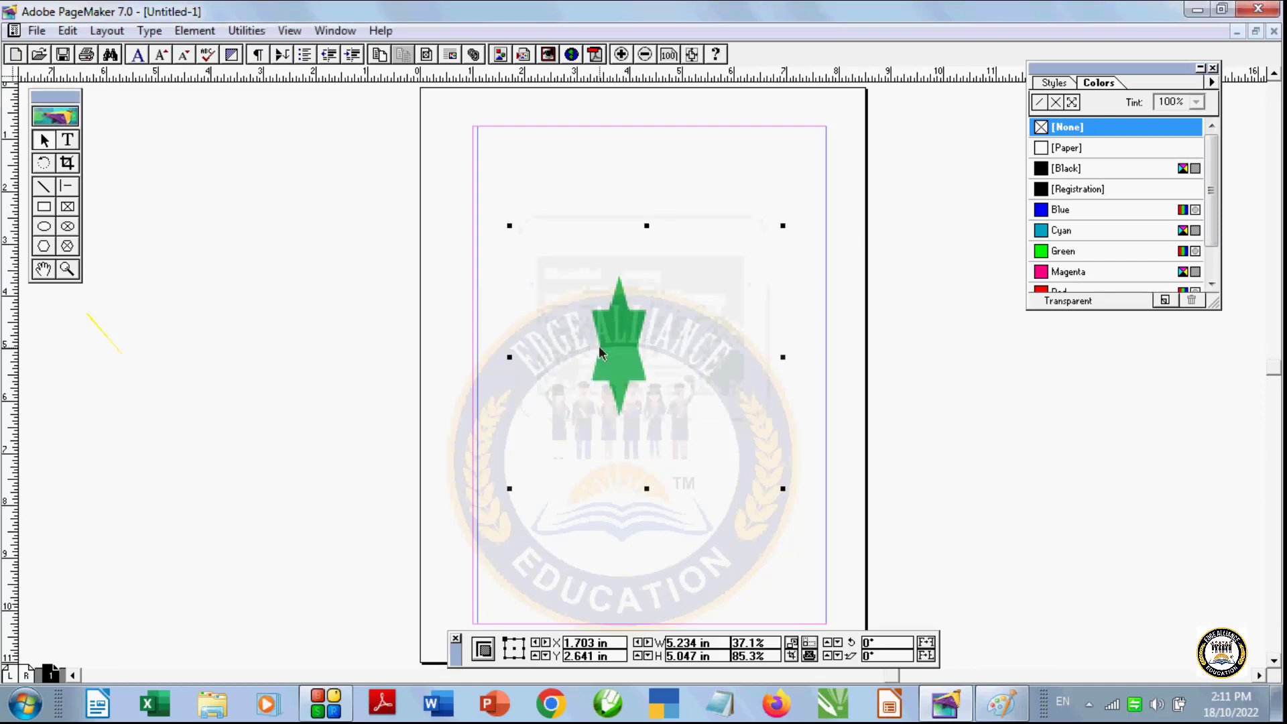
{"action": "left_click", "coordinate": [621, 379]}
{"action": "mouse_move", "coordinate": [621, 378]}
{"action": "left_mouse_down"}
{"action": "mouse_move", "coordinate": [586, 375]}
{"action": "mouse_move", "coordinate": [667, 370]}
{"action": "mouse_move", "coordinate": [640, 367]}
{"action": "left_mouse_up"}
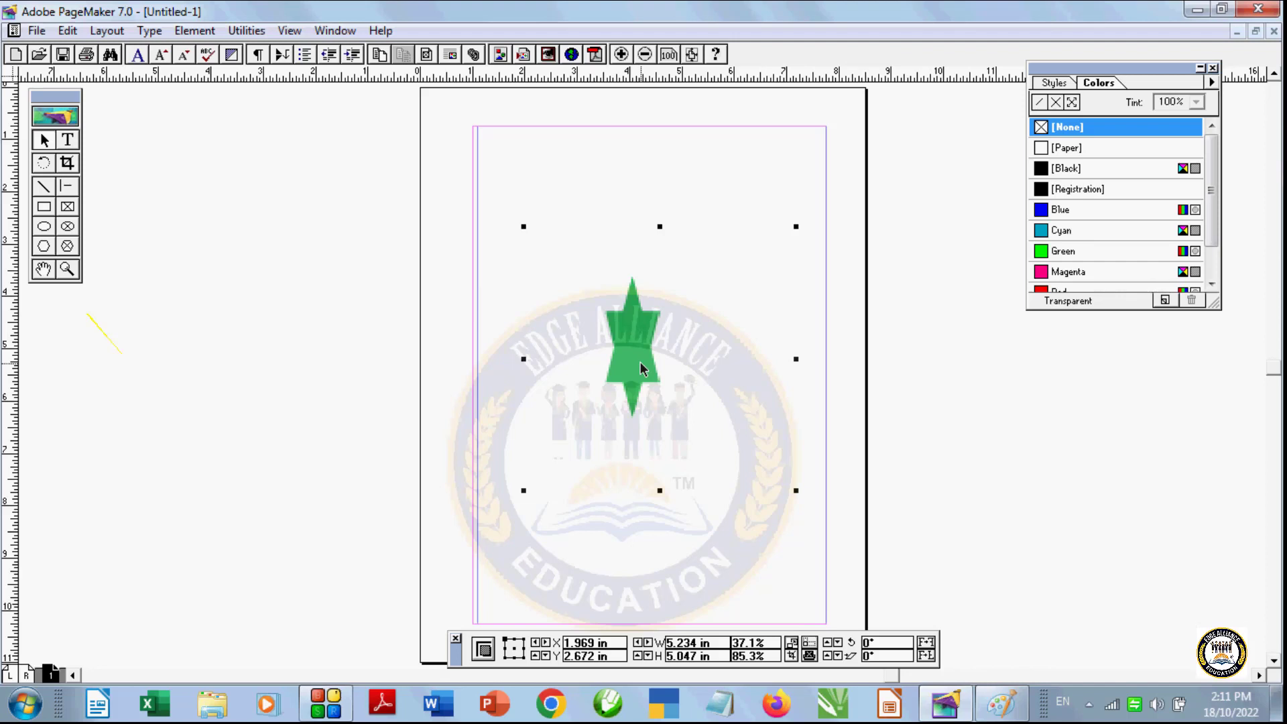
Step: Delete the placed green star image from the page
{"action": "left_click", "coordinate": [205, 32]}
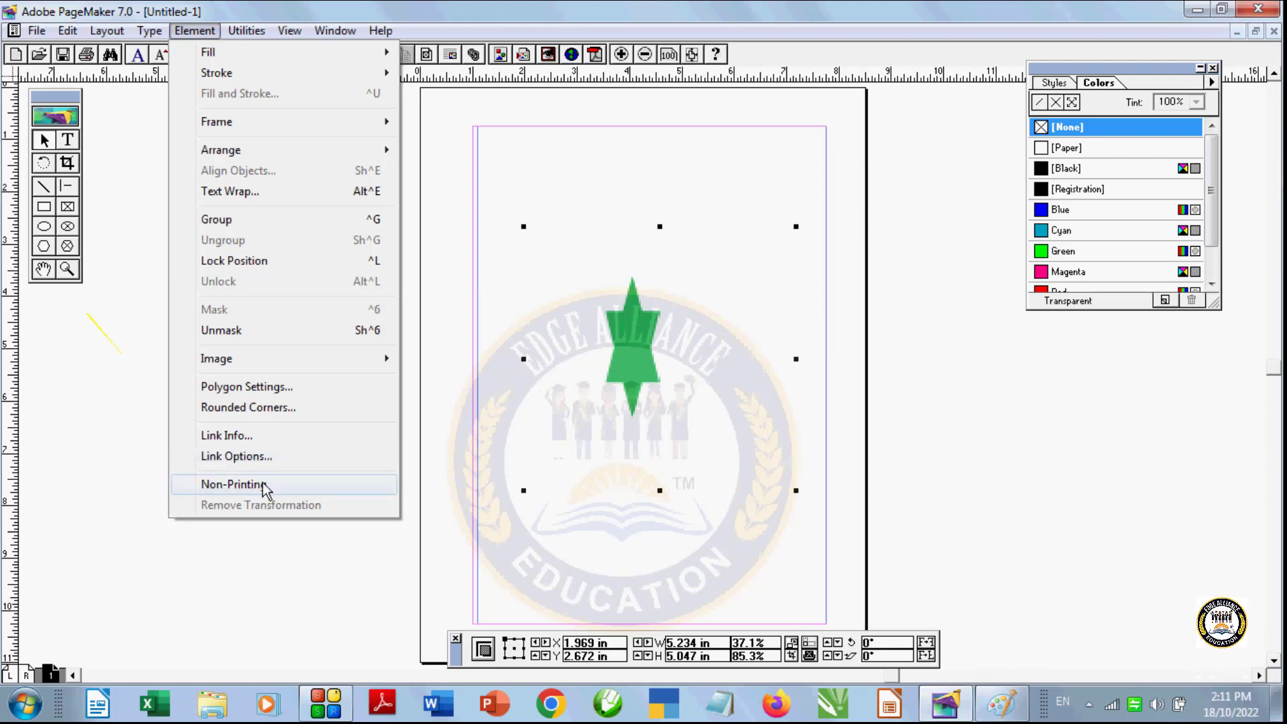
{"action": "left_click", "coordinate": [267, 551]}
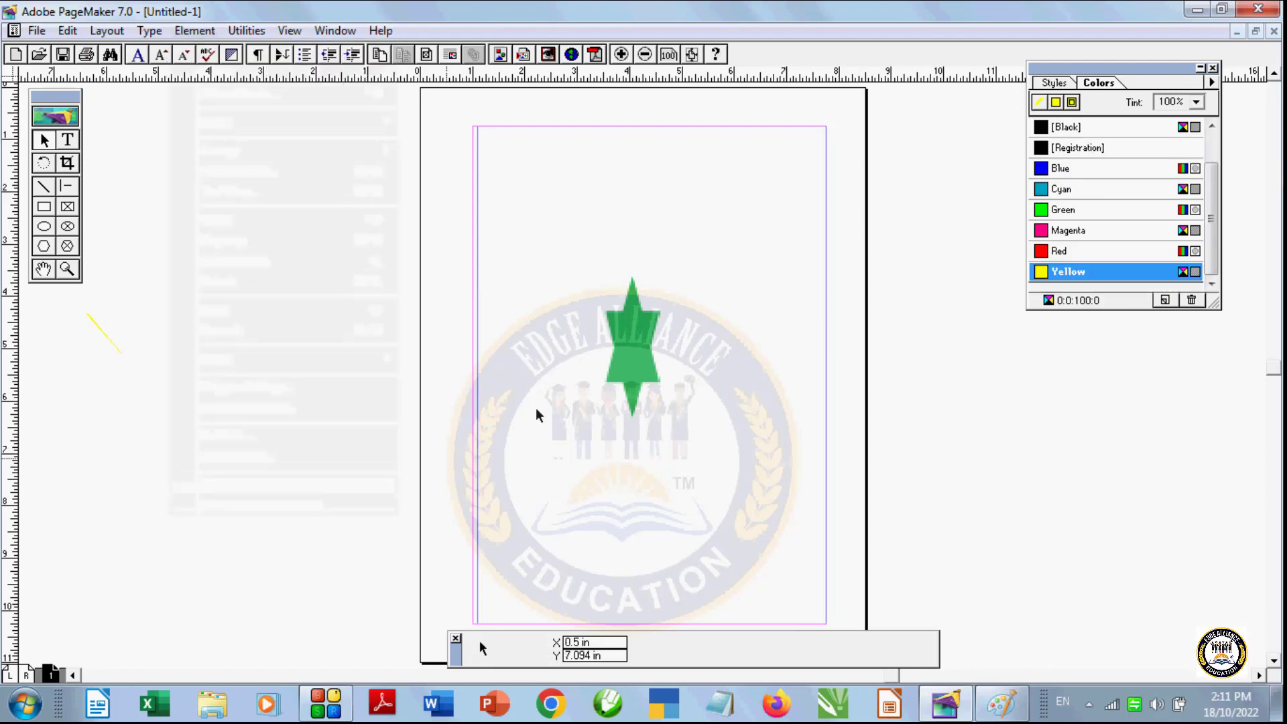
{"action": "left_click", "coordinate": [611, 379]}
{"action": "key", "text": "Delete"}
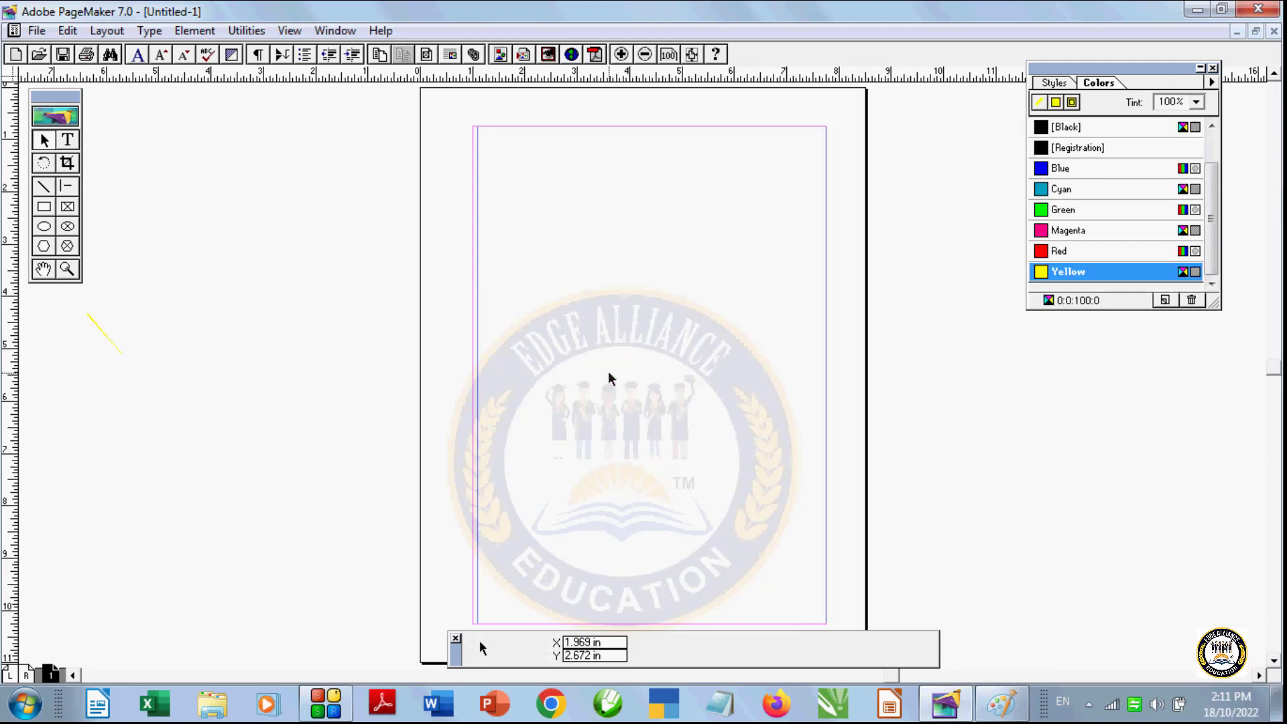
Step: Draw a cyan star polygon about 2.02 by 1.98 in near the page's upper left and a magenta one about 2.77 by 2.78 in near its lower right
{"action": "left_click", "coordinate": [43, 246]}
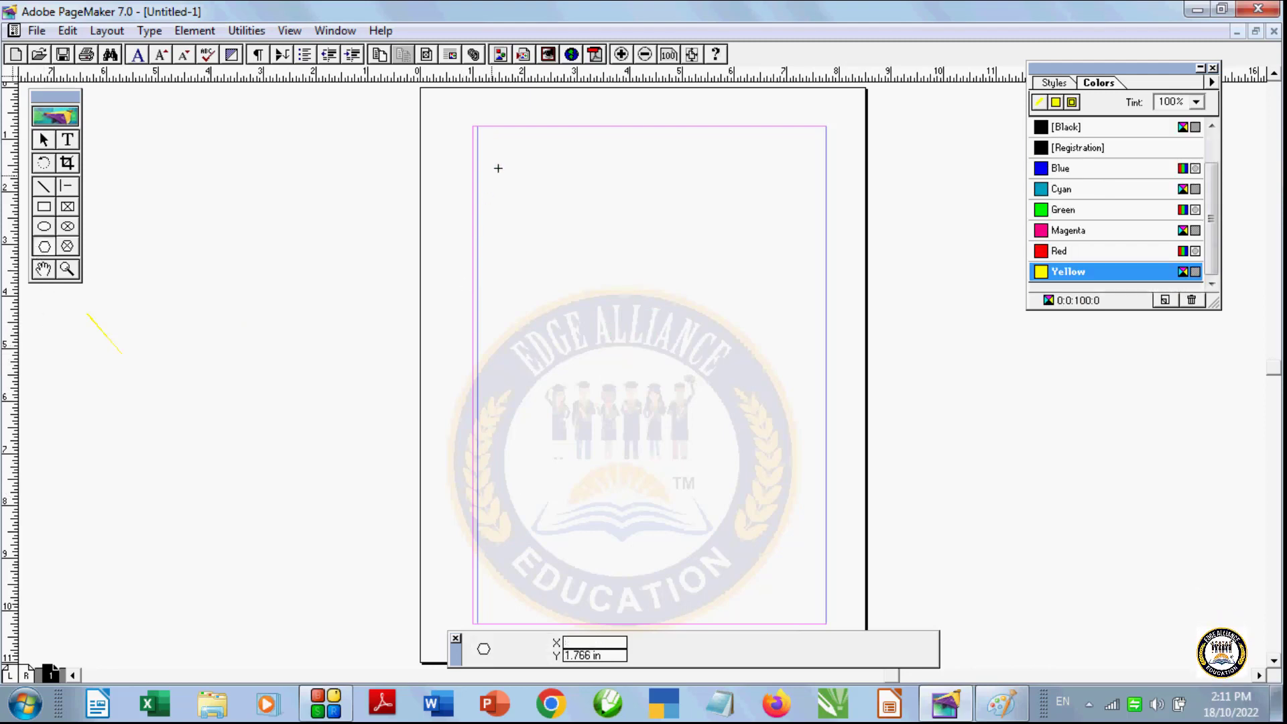
{"action": "left_click_drag", "start_coordinate": [498, 165], "coordinate": [603, 269]}
{"action": "left_click", "coordinate": [1140, 189]}
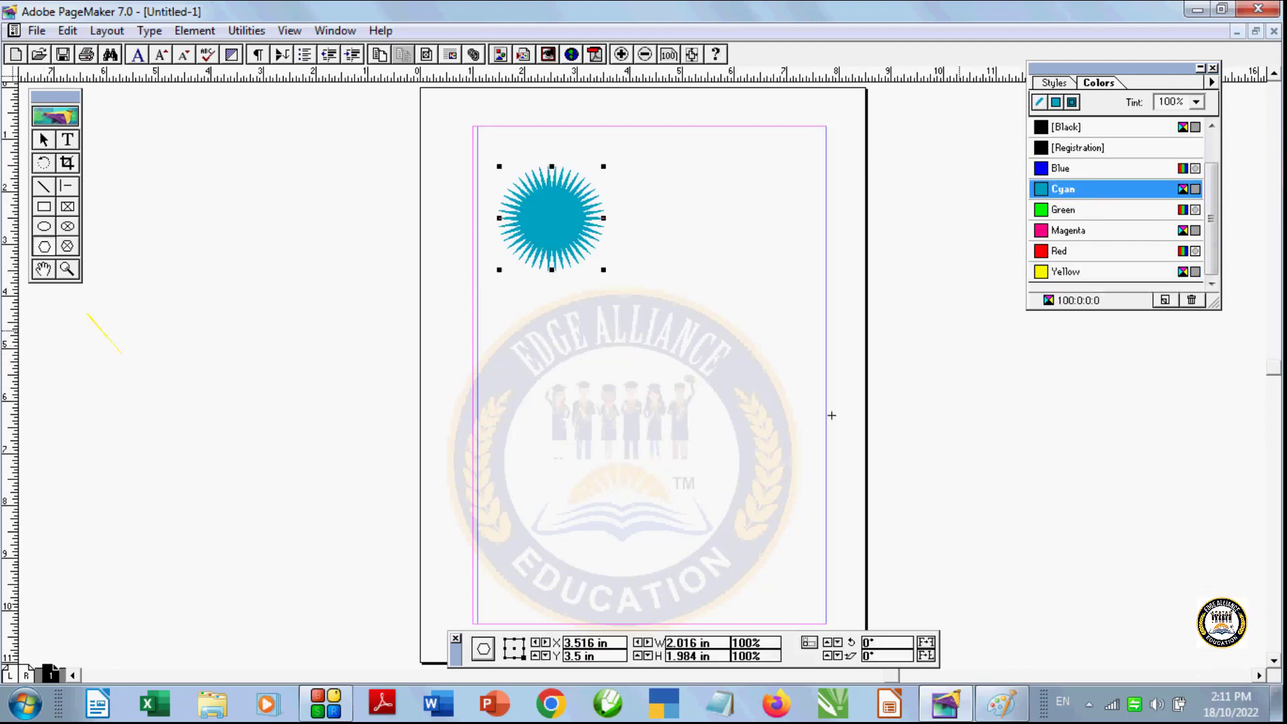
{"action": "left_click_drag", "start_coordinate": [648, 438], "coordinate": [792, 582]}
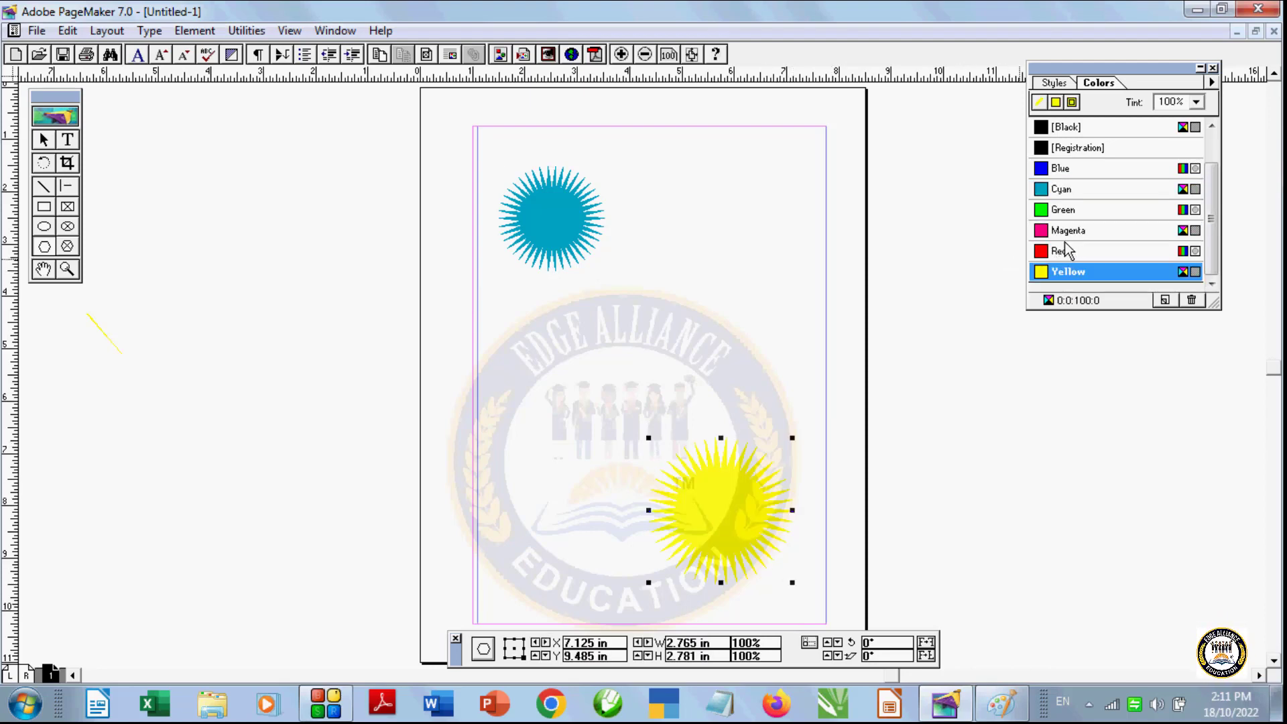
{"action": "left_click", "coordinate": [1085, 231]}
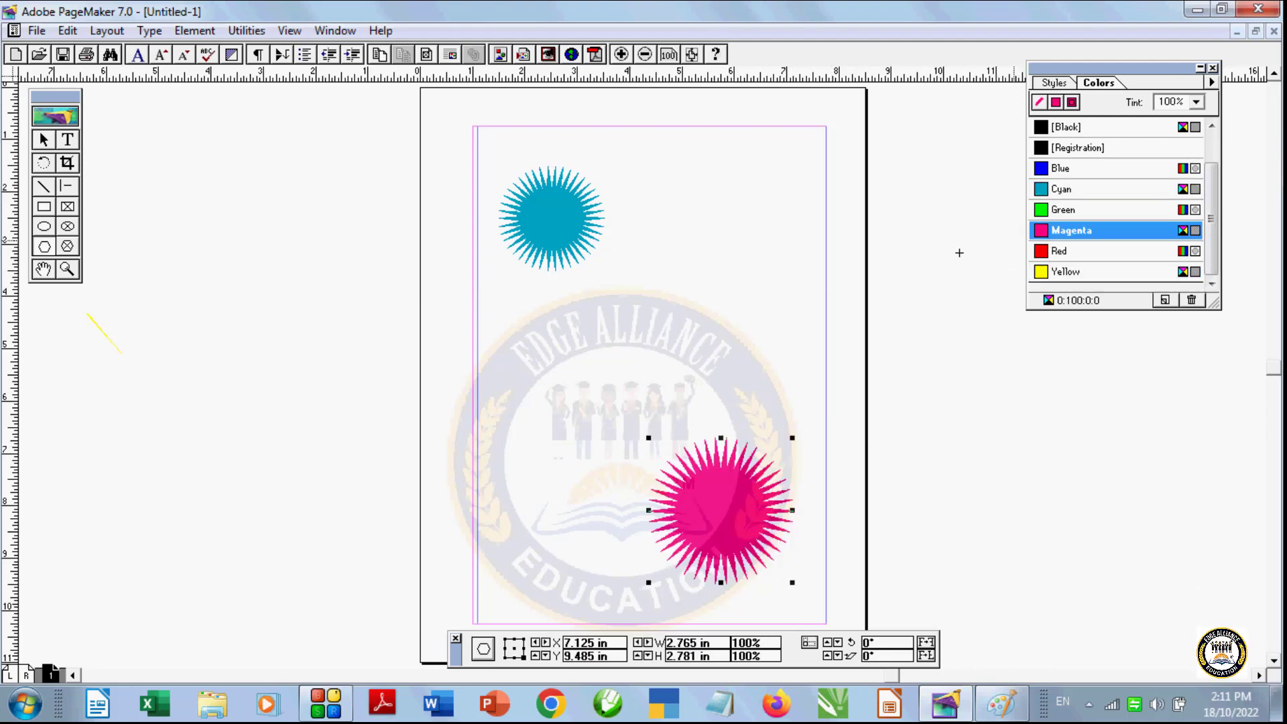
Step: Draw a star polygon about 2.31 by 2.38 in near the page's upper right and colour it Green
{"action": "left_click_drag", "start_coordinate": [652, 192], "coordinate": [773, 314]}
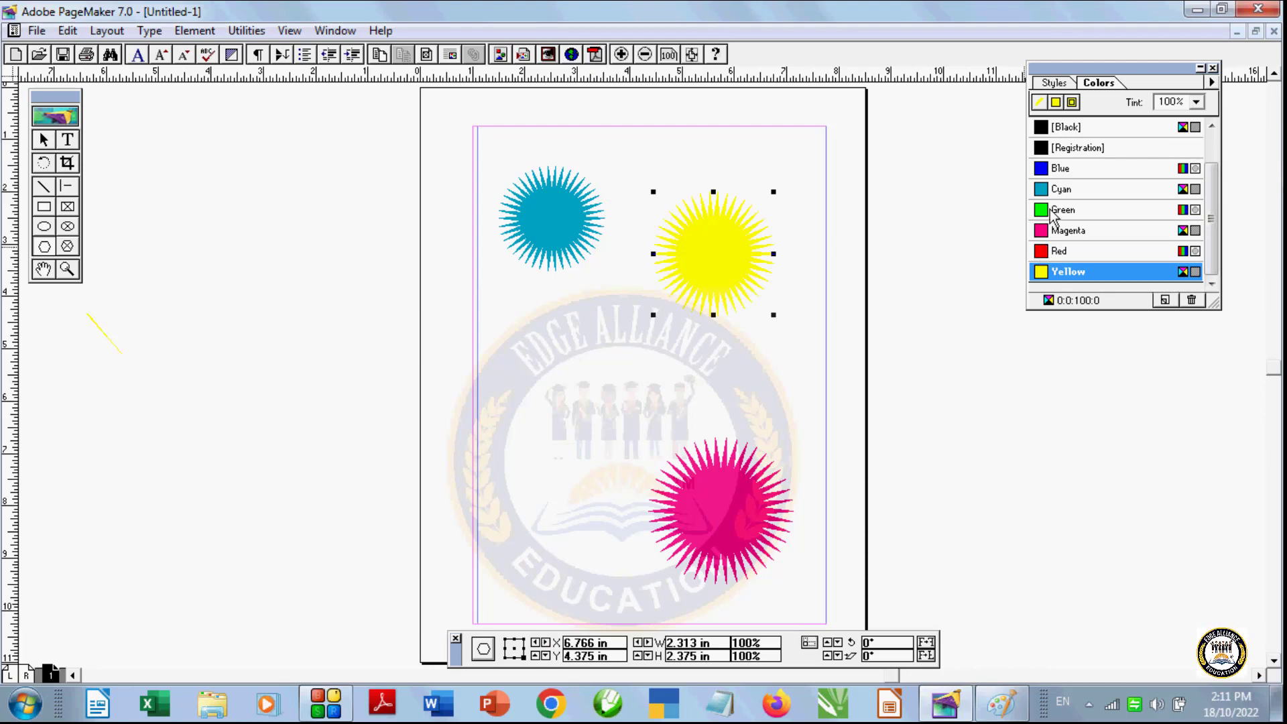
{"action": "left_click", "coordinate": [1053, 173]}
{"action": "left_click", "coordinate": [1056, 193]}
{"action": "left_click", "coordinate": [1069, 213]}
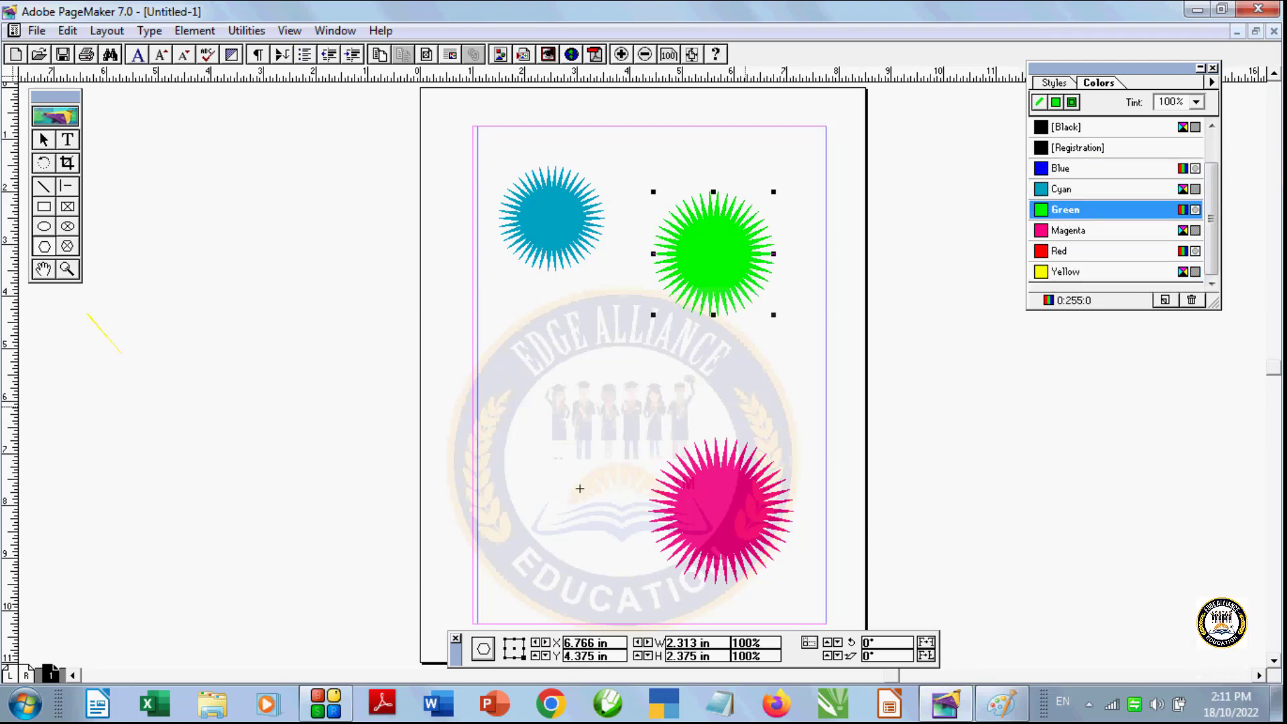
{"action": "left_click", "coordinate": [356, 411]}
{"action": "mouse_move", "coordinate": [475, 368]}
{"action": "left_mouse_down"}
{"action": "mouse_move", "coordinate": [526, 504]}
{"action": "mouse_move", "coordinate": [514, 487]}
{"action": "left_mouse_up"}
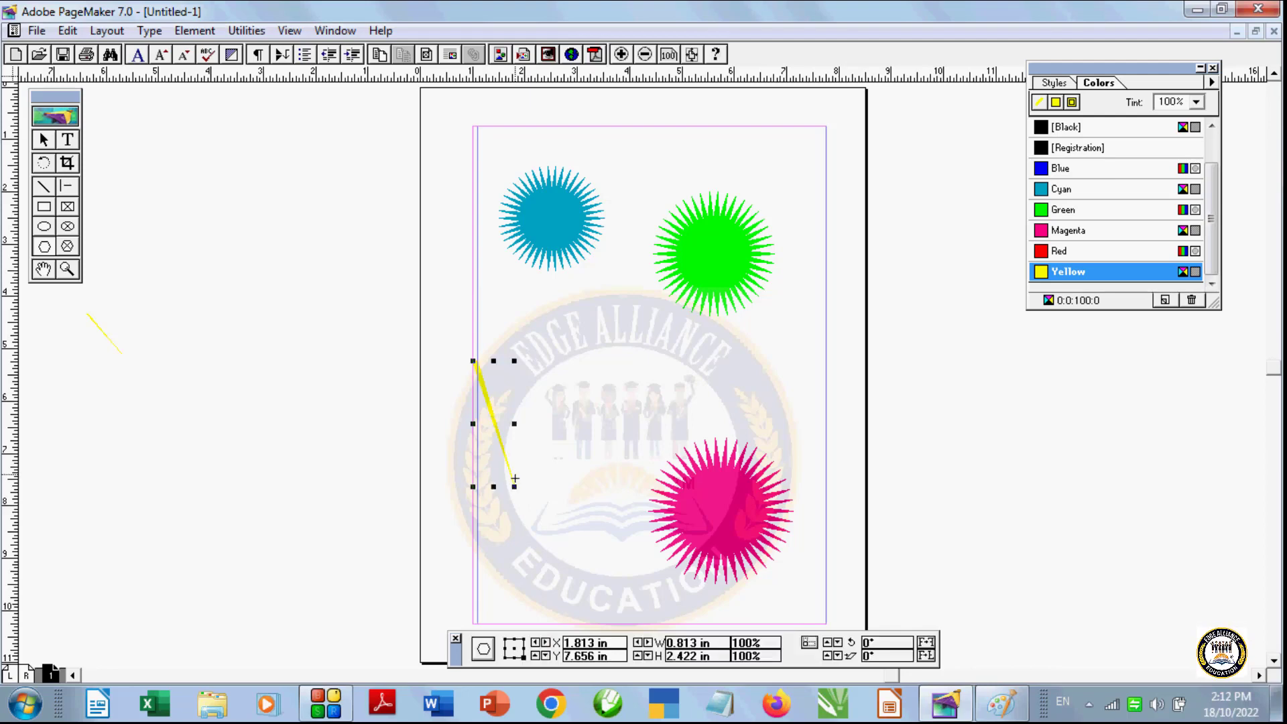
{"action": "key", "text": "Delete"}
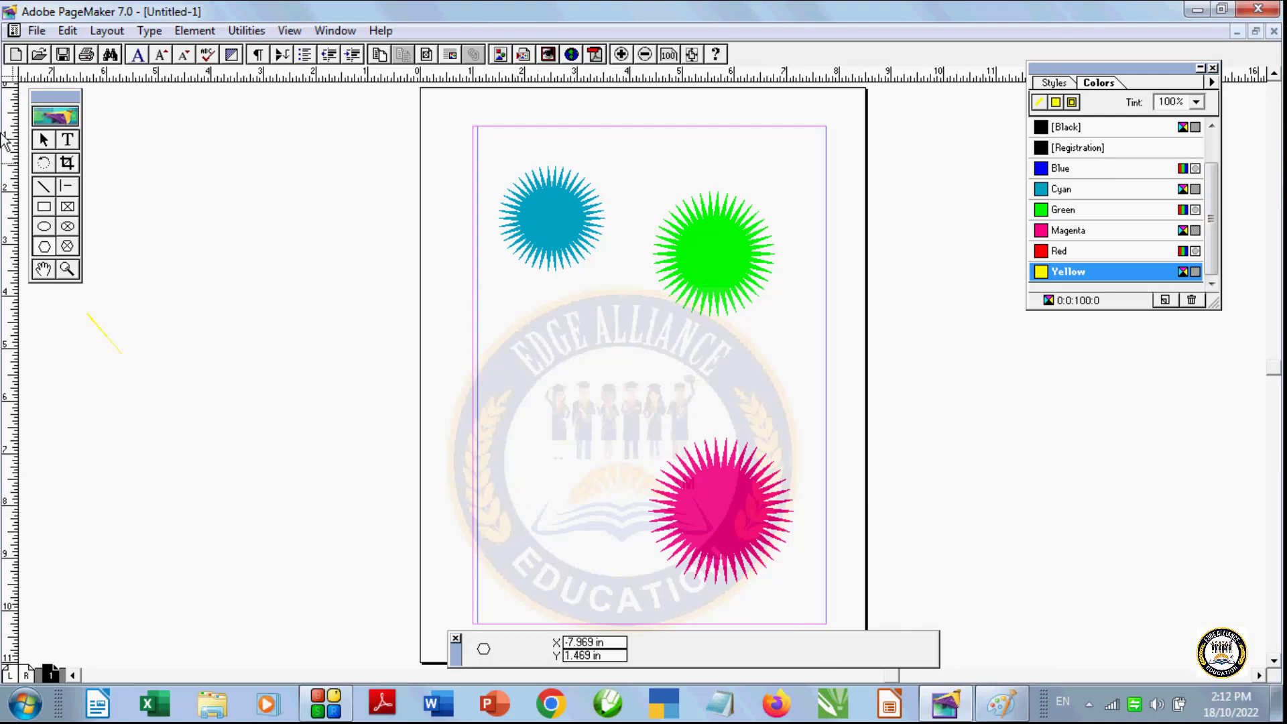
Step: Mark the cyan star as Non-Printing
{"action": "left_click", "coordinate": [548, 216]}
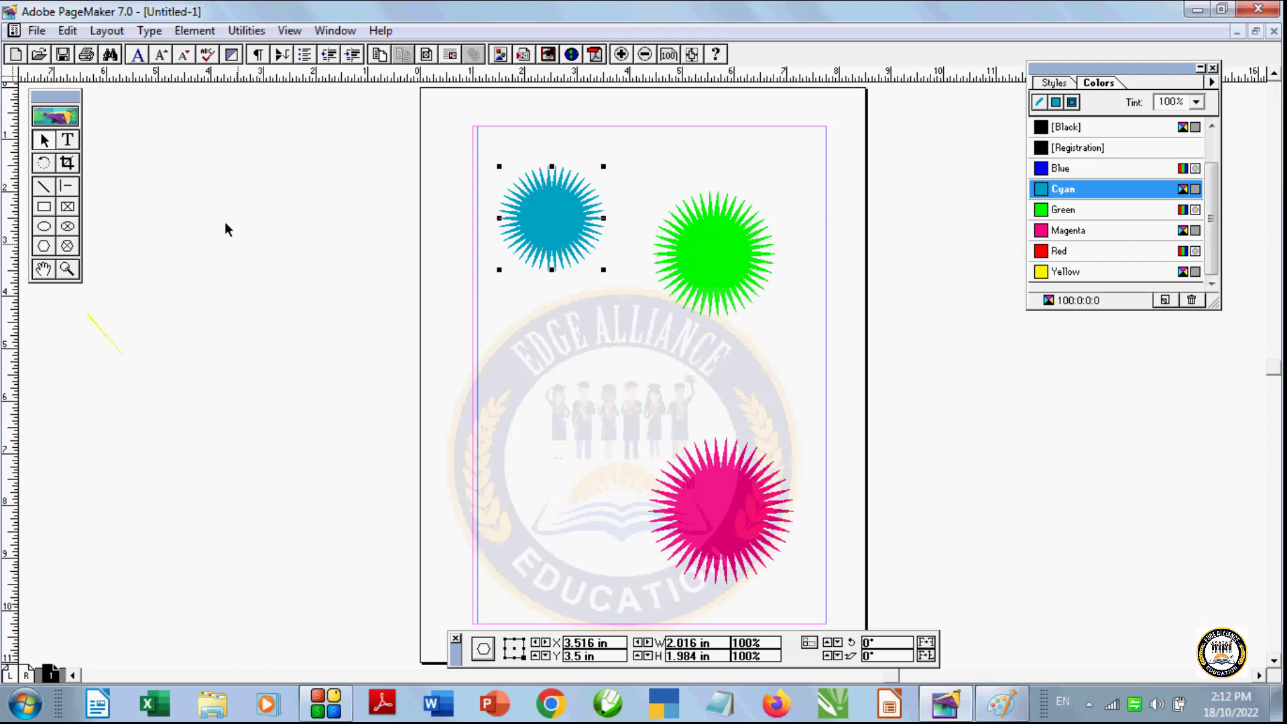
{"action": "left_click", "coordinate": [188, 32]}
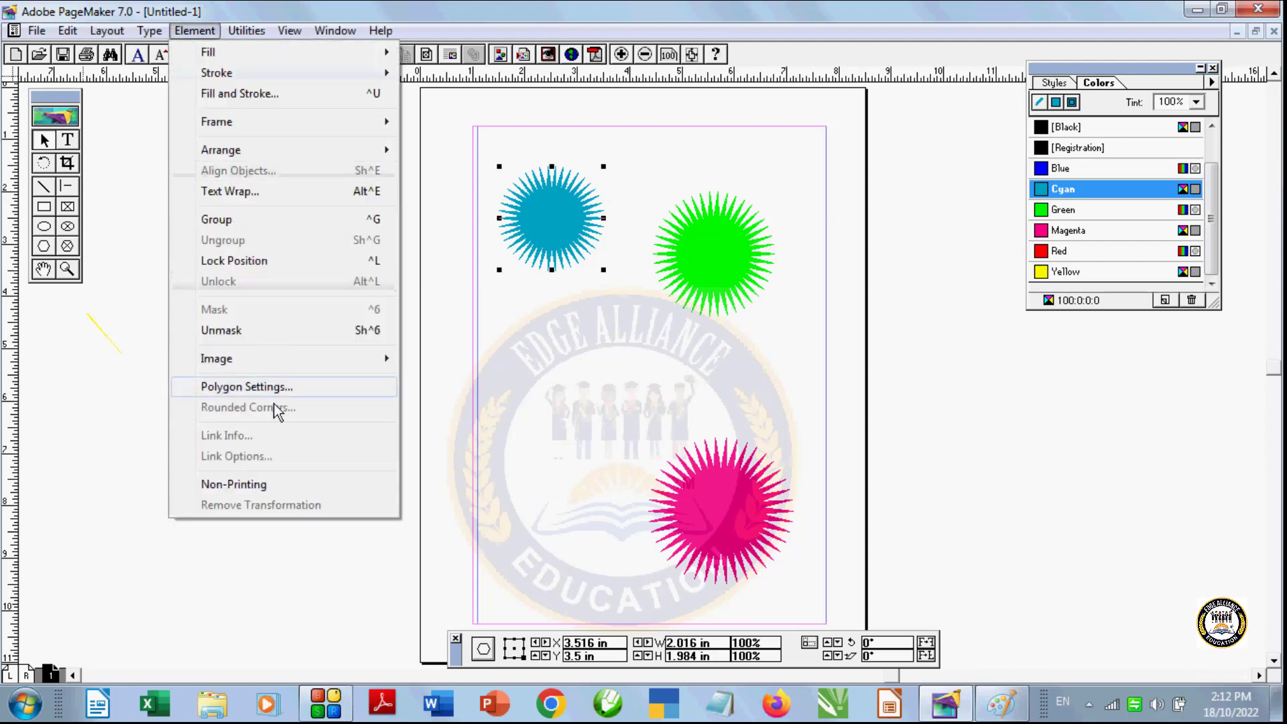
{"action": "left_click", "coordinate": [241, 483]}
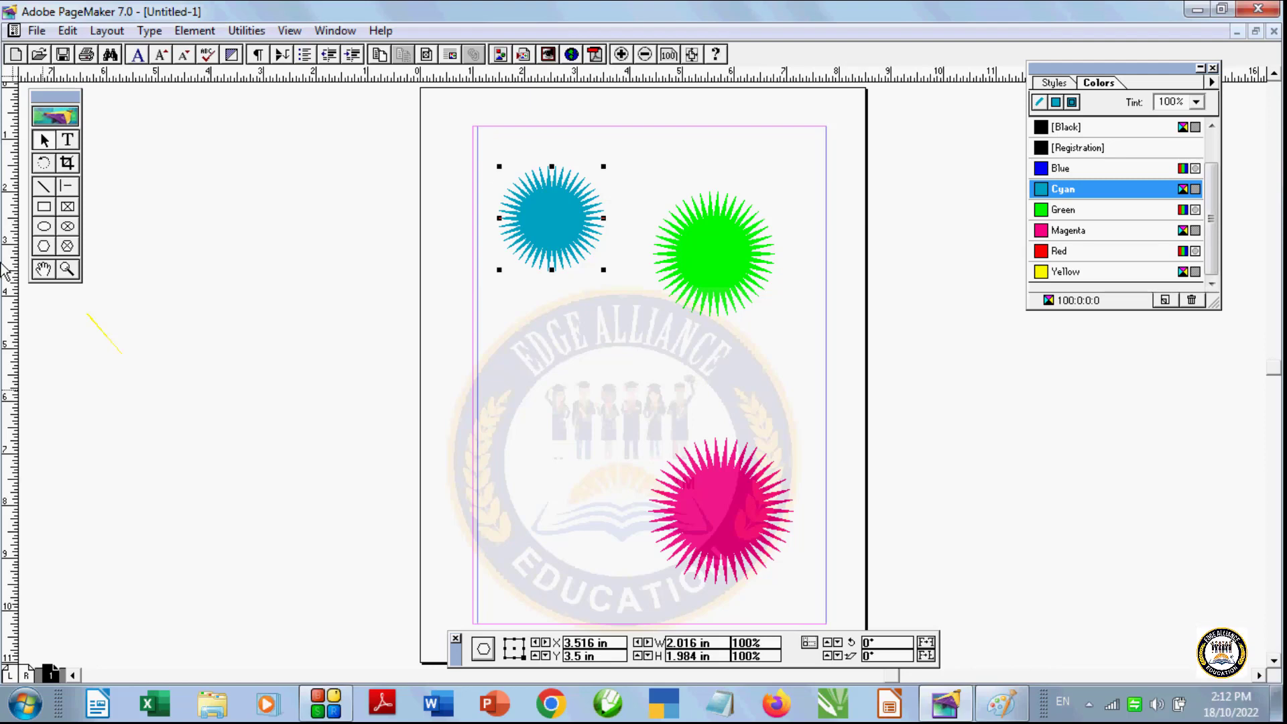
Step: Turn off the display of non-printing items
{"action": "left_click", "coordinate": [258, 34]}
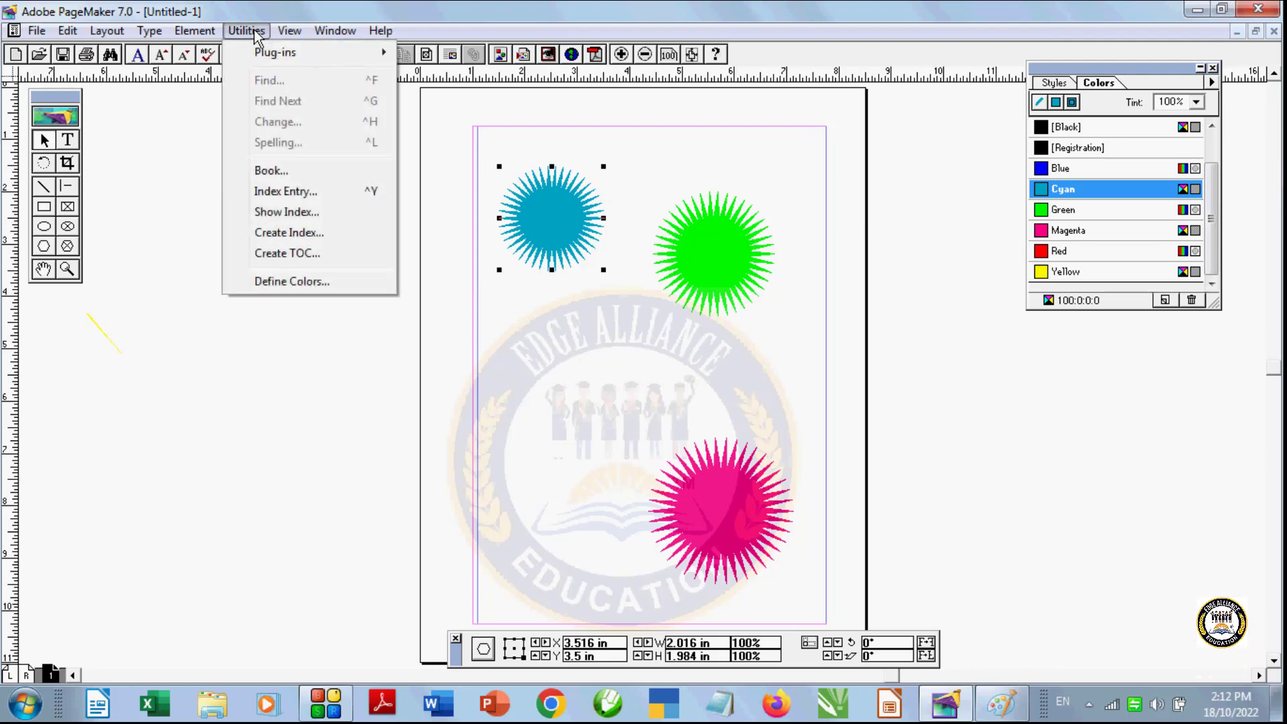
{"action": "mouse_move", "coordinate": [291, 34]}
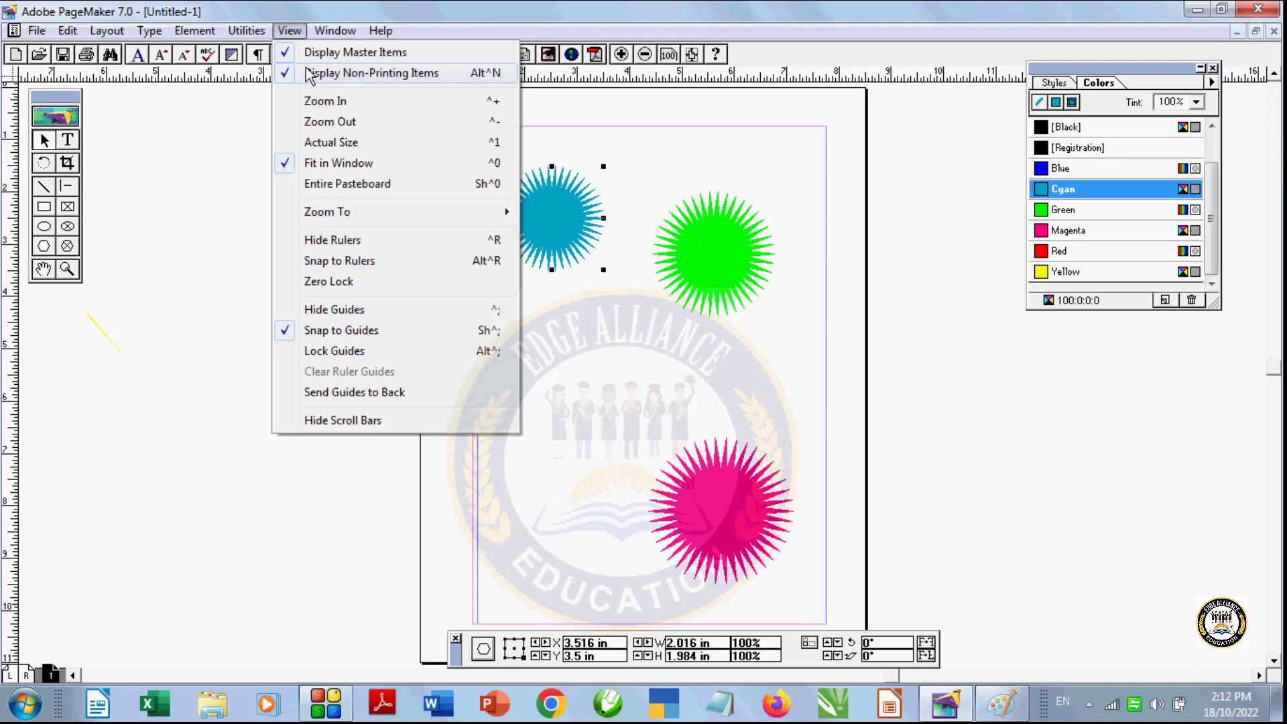
{"action": "left_click", "coordinate": [307, 73]}
{"action": "left_click", "coordinate": [289, 31]}
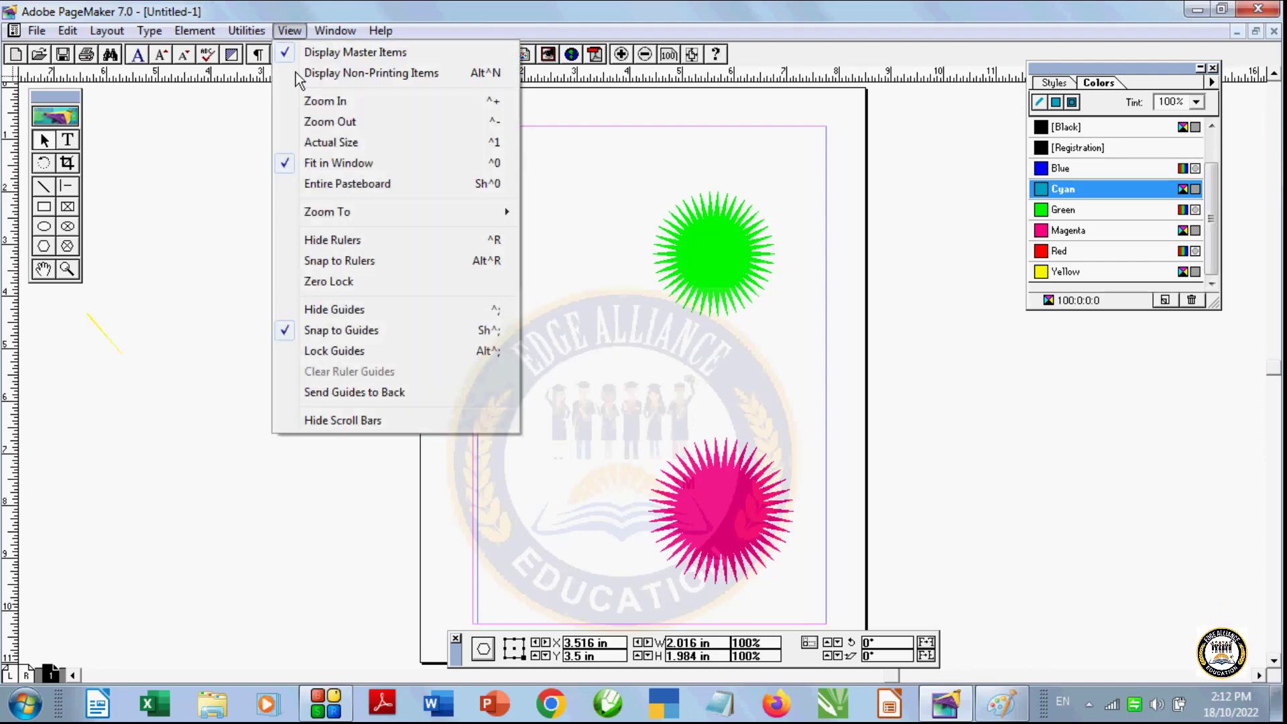
{"action": "left_click", "coordinate": [674, 354]}
{"action": "left_click", "coordinate": [674, 351]}
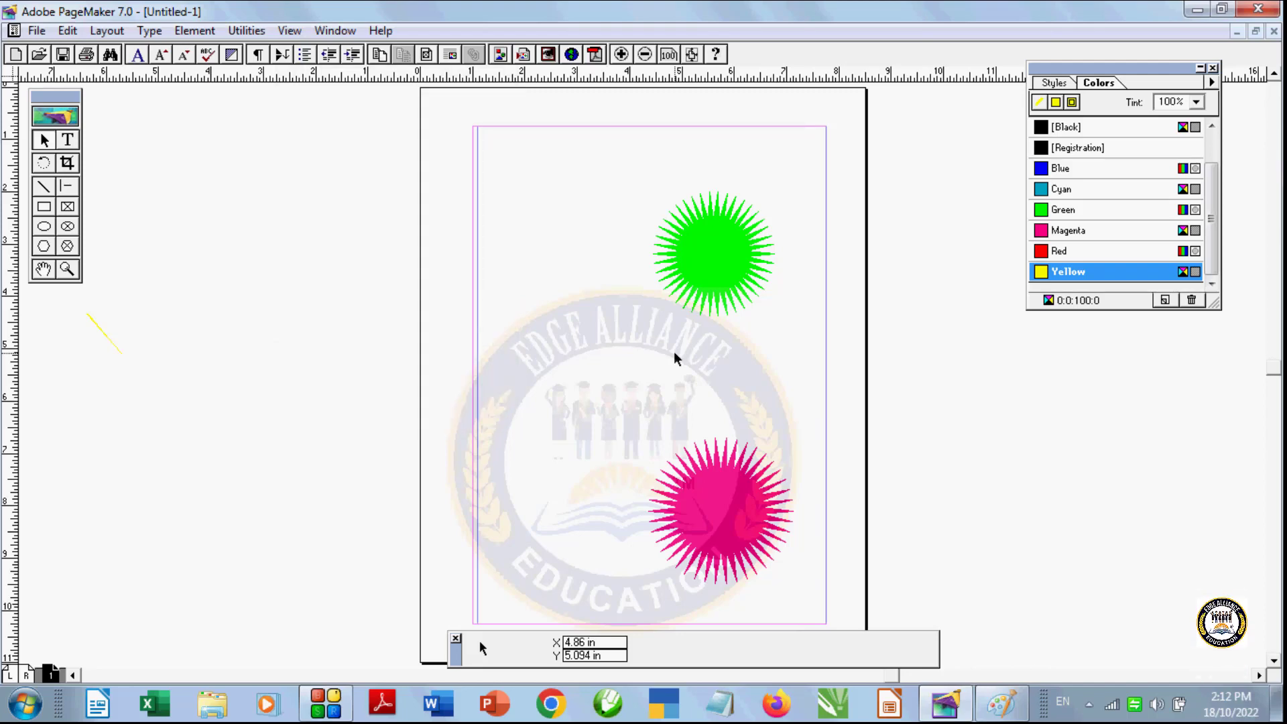
Step: Turn the display of non-printing items back on
{"action": "left_click", "coordinate": [210, 33]}
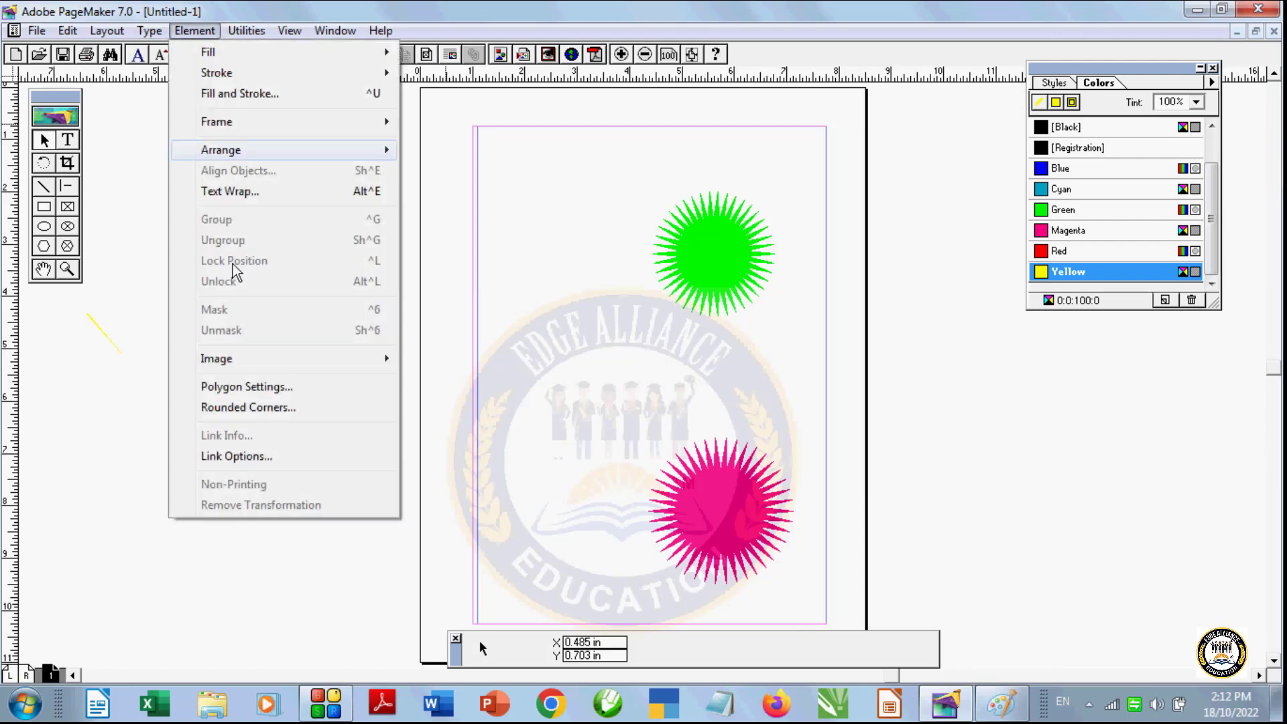
{"action": "left_click", "coordinate": [431, 315]}
{"action": "left_click", "coordinate": [290, 31]}
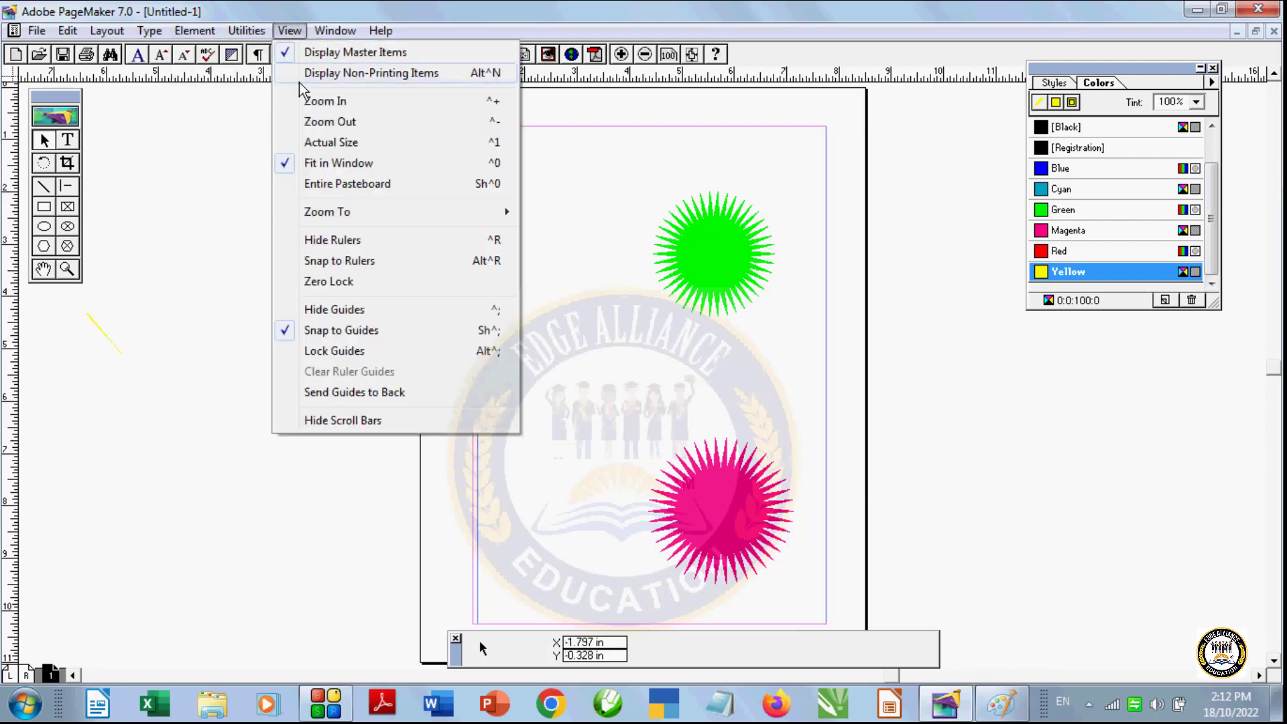
{"action": "left_click", "coordinate": [299, 74]}
Step: Delete all objects from the page and the pasteboard
{"action": "left_click", "coordinate": [190, 32]}
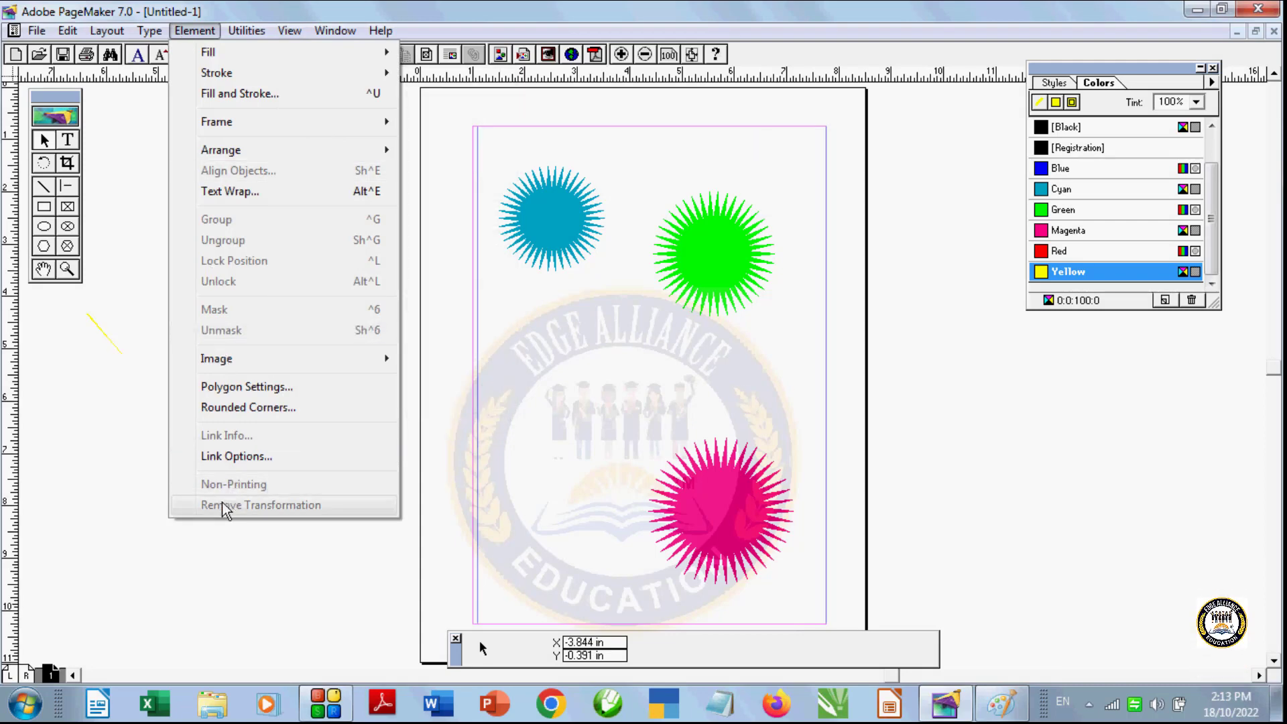
{"action": "left_click", "coordinate": [273, 568]}
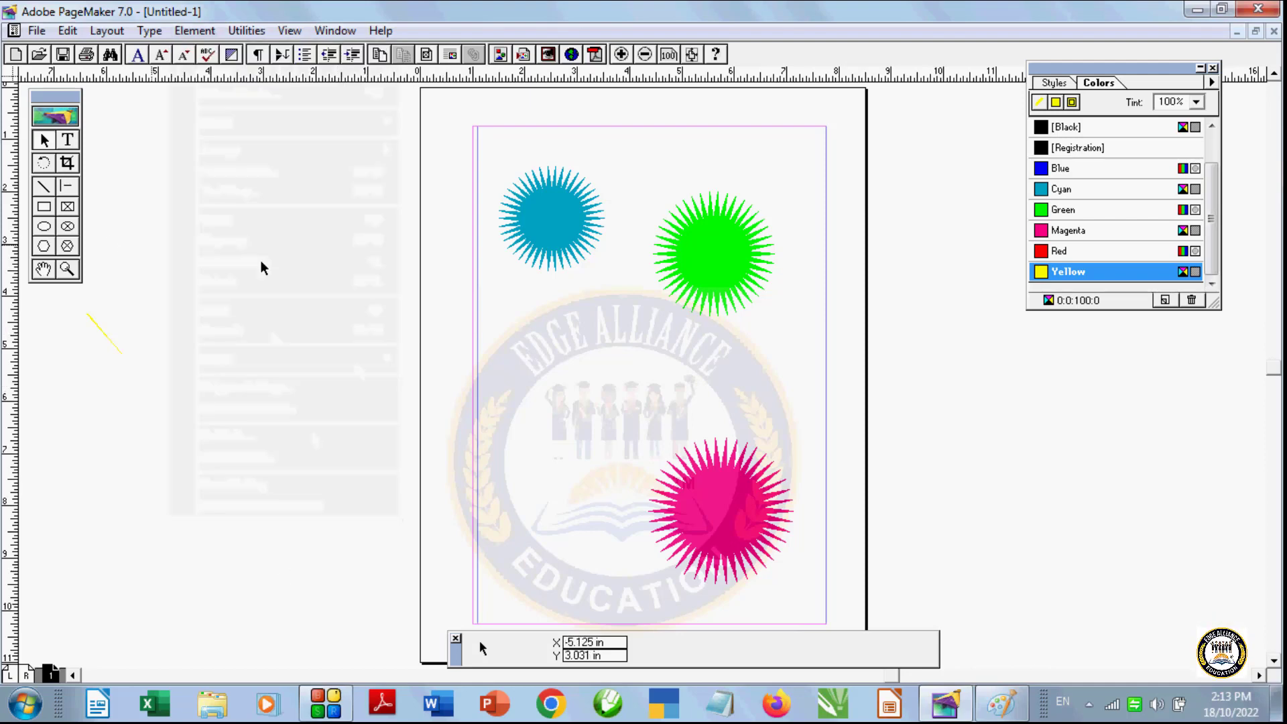
{"action": "key", "text": "ctrl+a"}
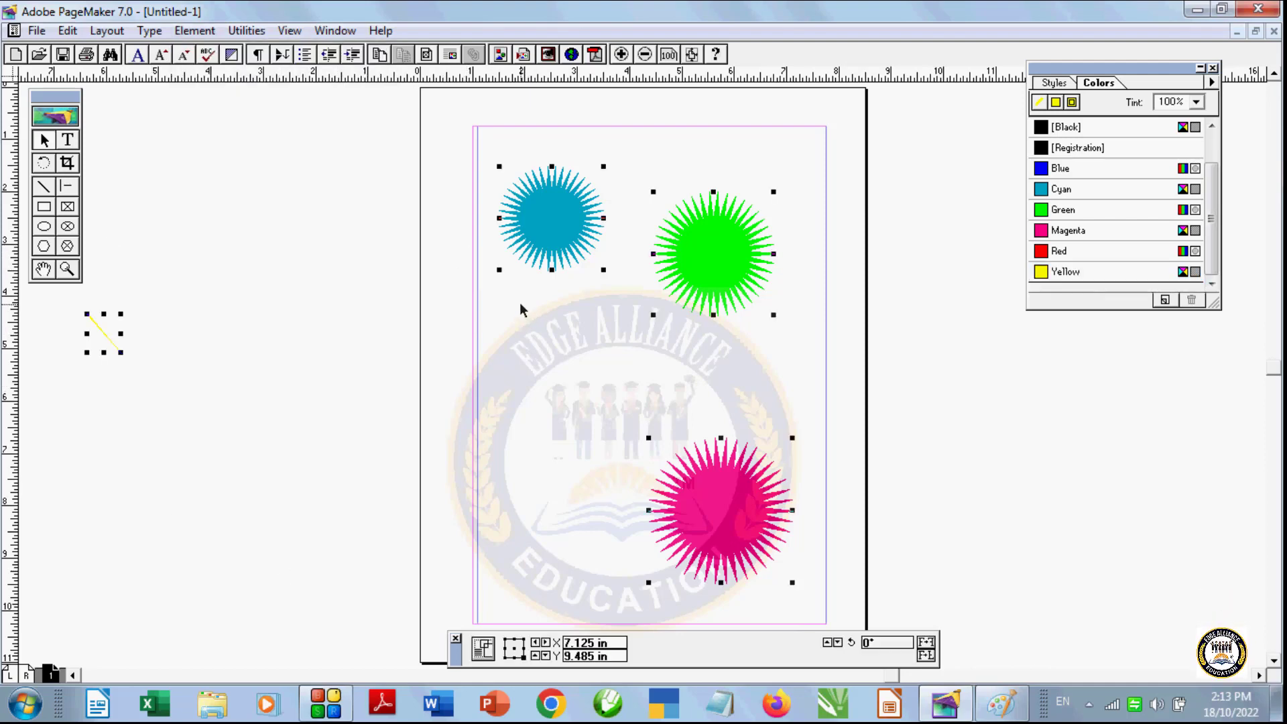
{"action": "key", "text": "Delete"}
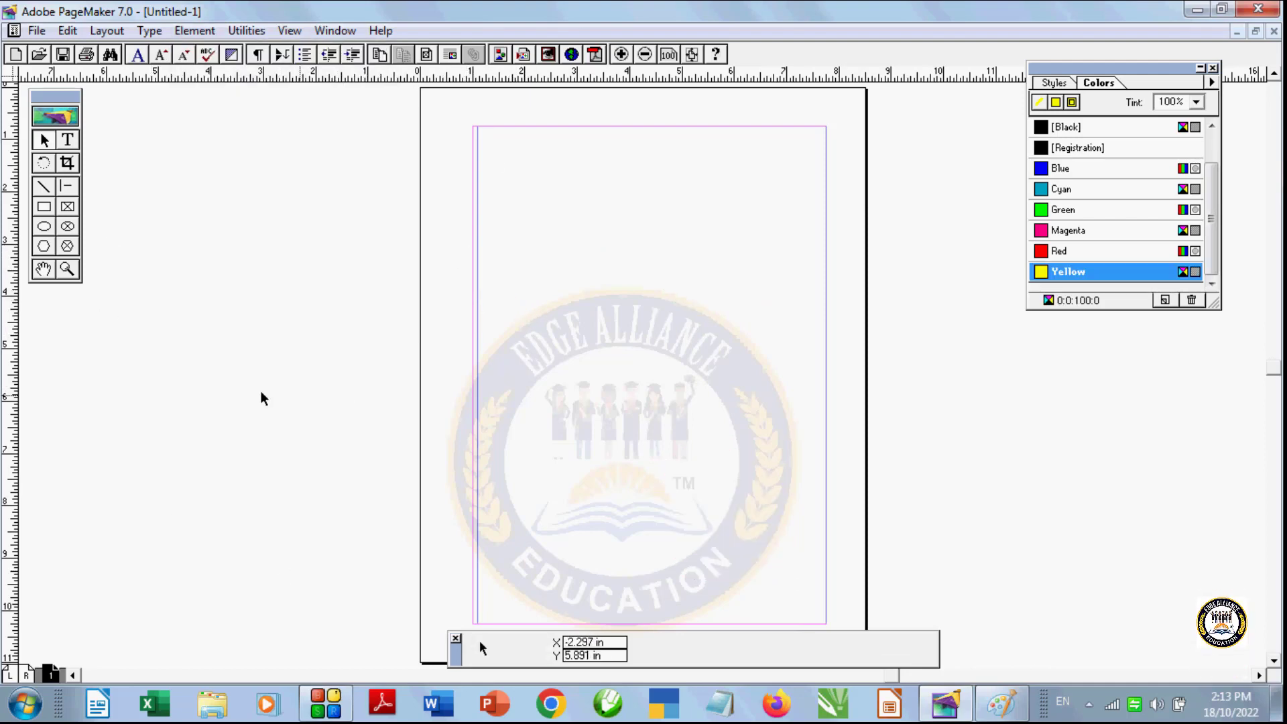
{"action": "left_click", "coordinate": [177, 32]}
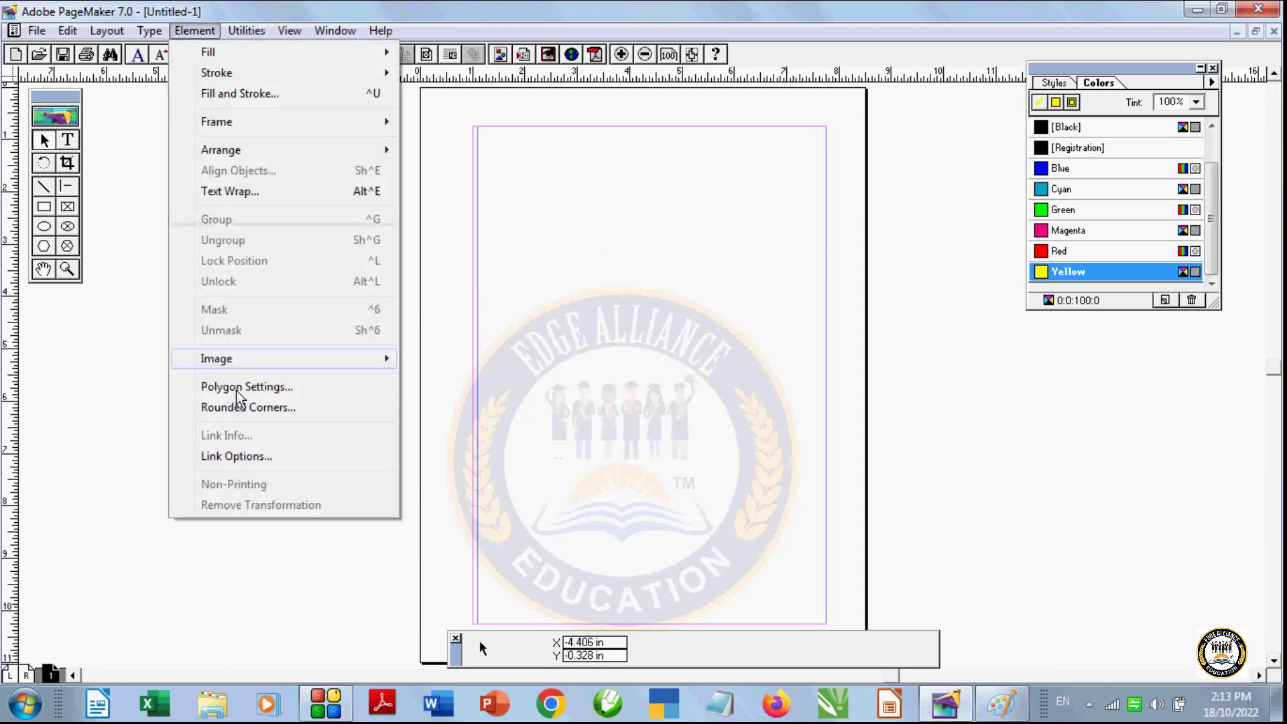
{"action": "left_click", "coordinate": [280, 555]}
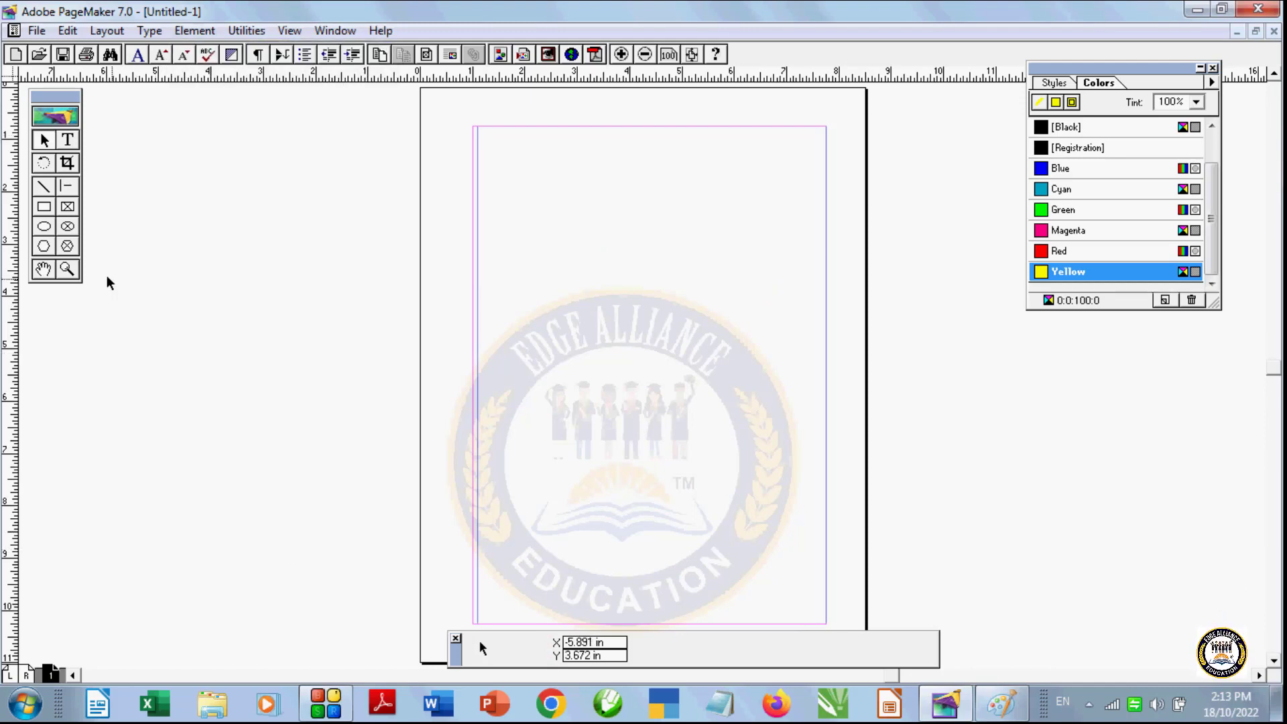
{"action": "left_click", "coordinate": [43, 246]}
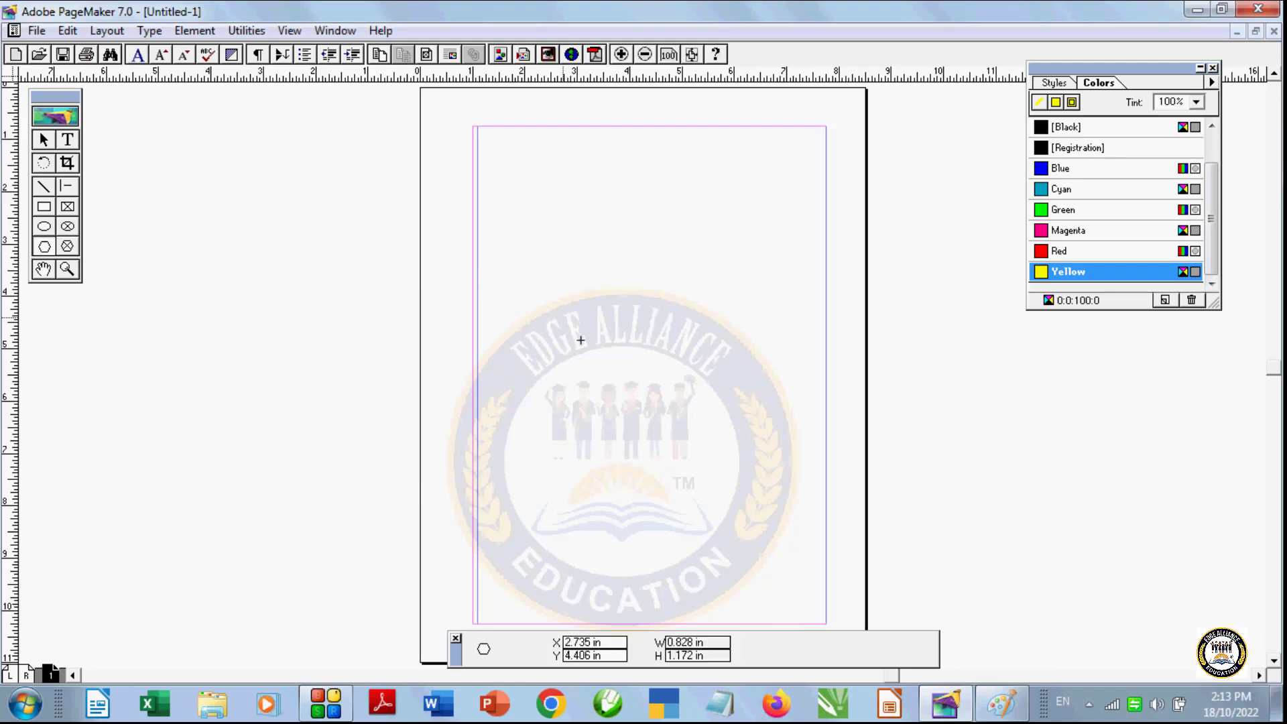
{"action": "left_click_drag", "start_coordinate": [520, 256], "coordinate": [681, 431]}
{"action": "key", "text": "Delete"}
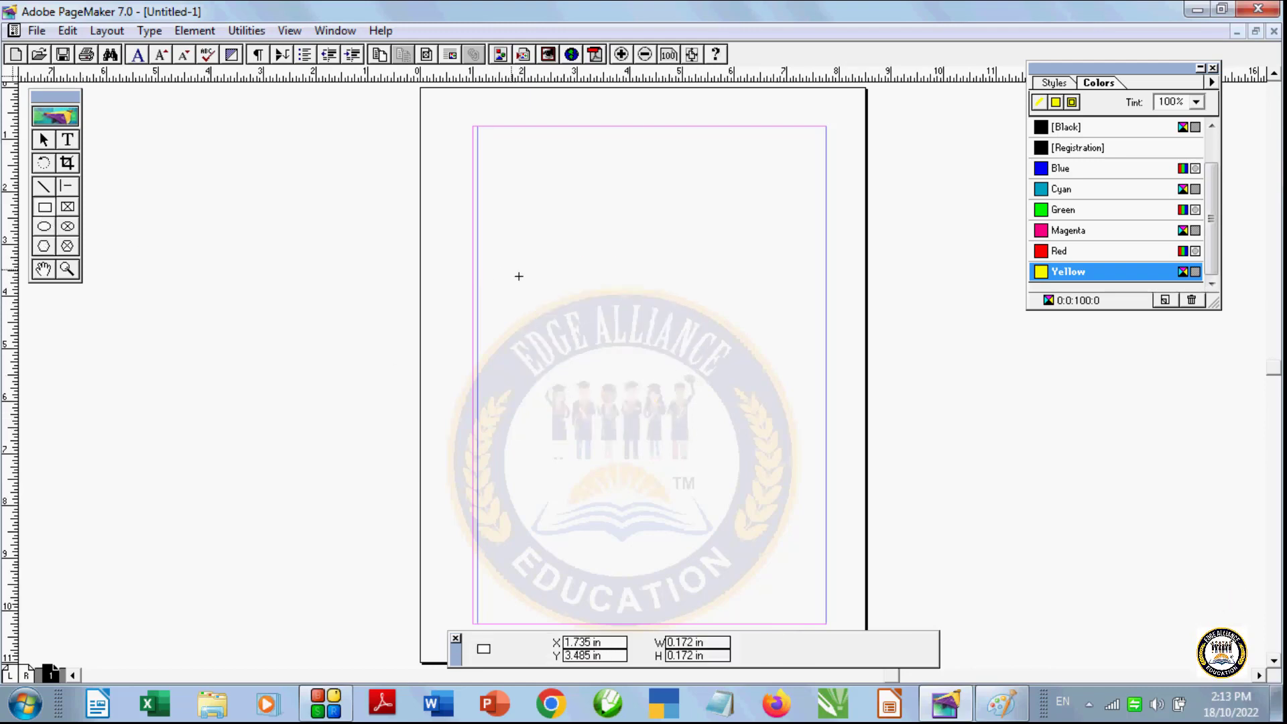
Step: Draw a magenta rounded rectangle about 2.78 by 2.09 in on the page and rotate it to about -139°
{"action": "left_click_drag", "start_coordinate": [501, 260], "coordinate": [647, 369]}
{"action": "left_click", "coordinate": [1070, 230]}
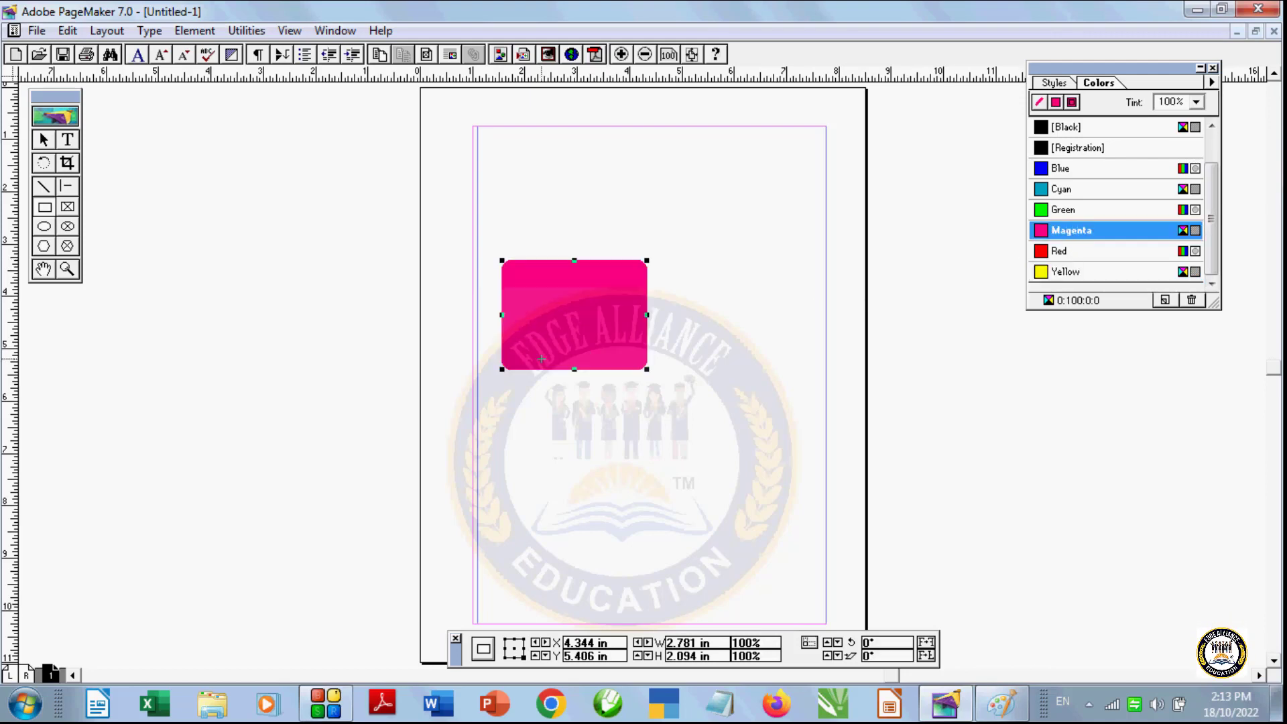
{"action": "left_click", "coordinate": [65, 187]}
{"action": "left_click_drag", "start_coordinate": [515, 259], "coordinate": [395, 335]}
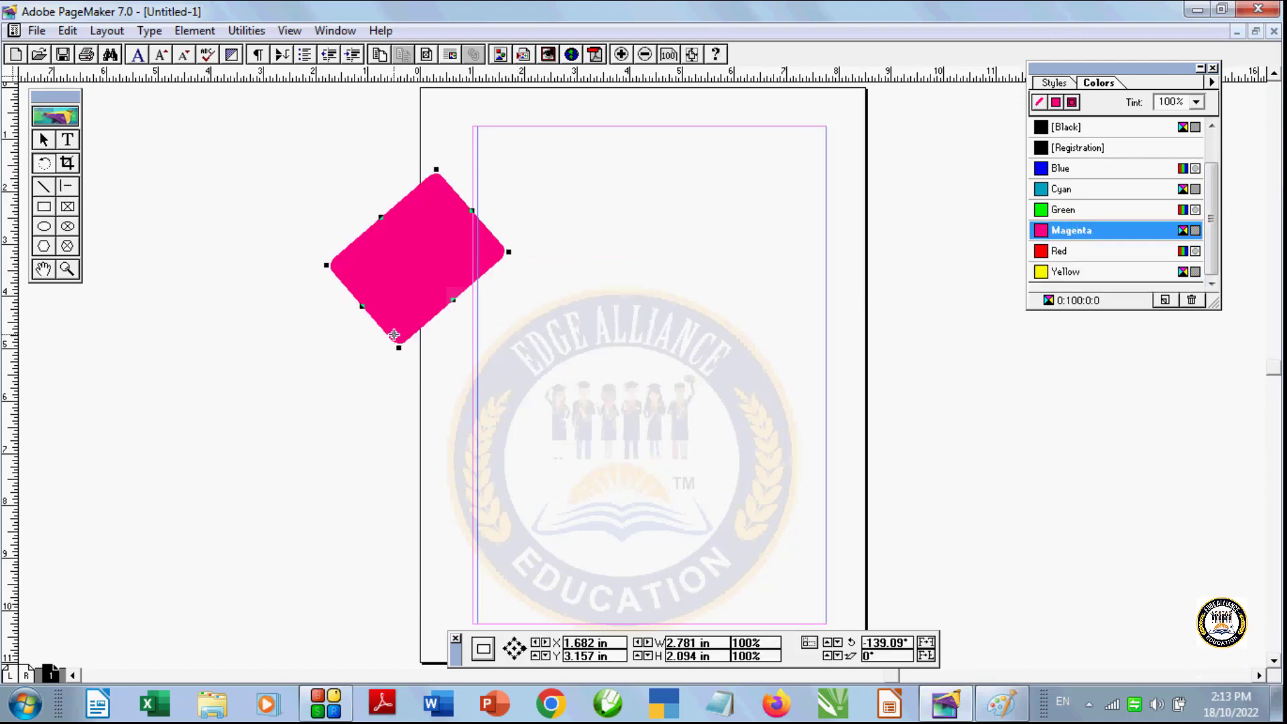
Step: Remove the transformation from the rotated magenta rectangle and deselect it
{"action": "left_click", "coordinate": [195, 31]}
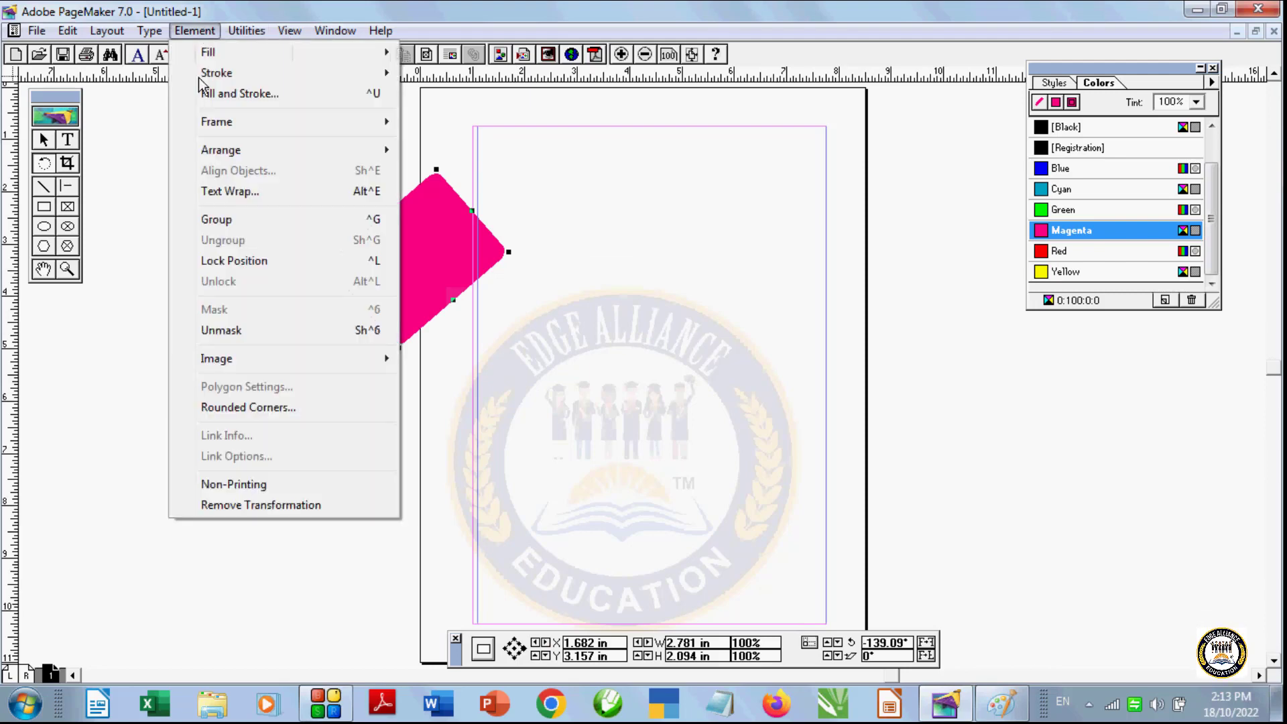
{"action": "left_click", "coordinate": [299, 506]}
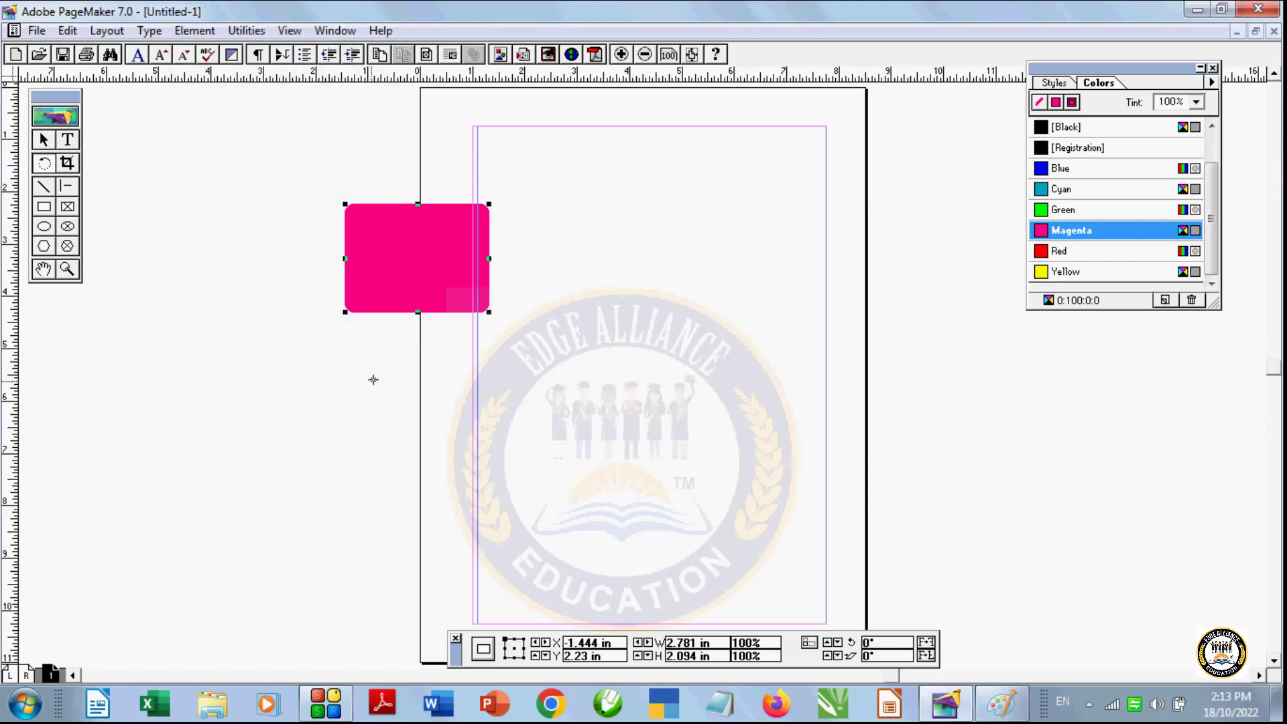
{"action": "left_click", "coordinate": [45, 140]}
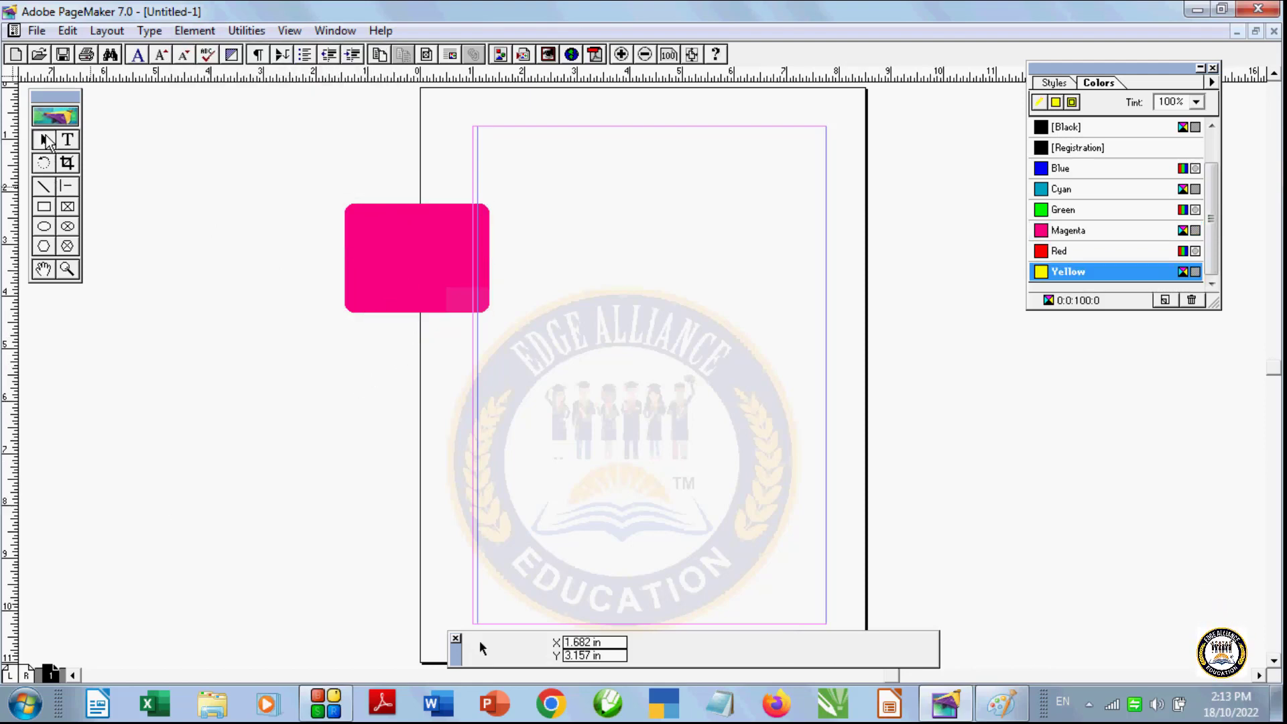
Step: Reposition the magenta rounded rectangle on the page, move it out to the pasteboard and delete it
{"action": "left_click_drag", "start_coordinate": [374, 241], "coordinate": [583, 292]}
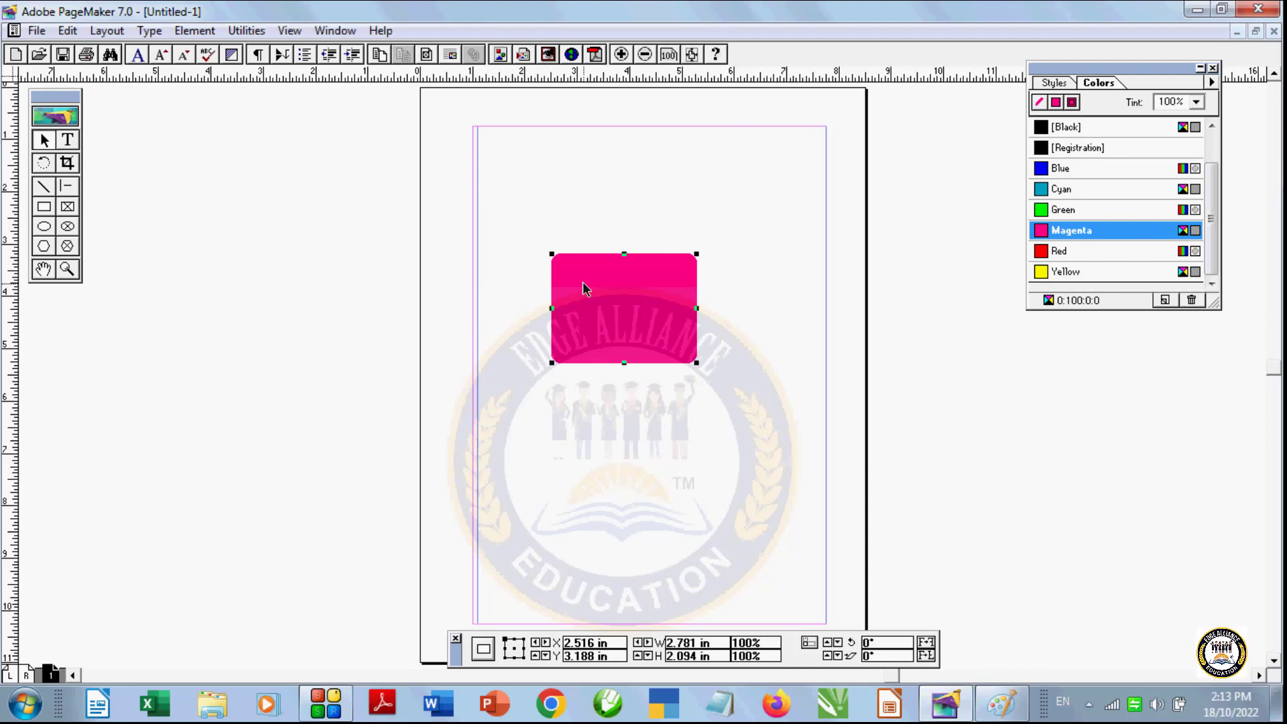
{"action": "left_click", "coordinate": [209, 35]}
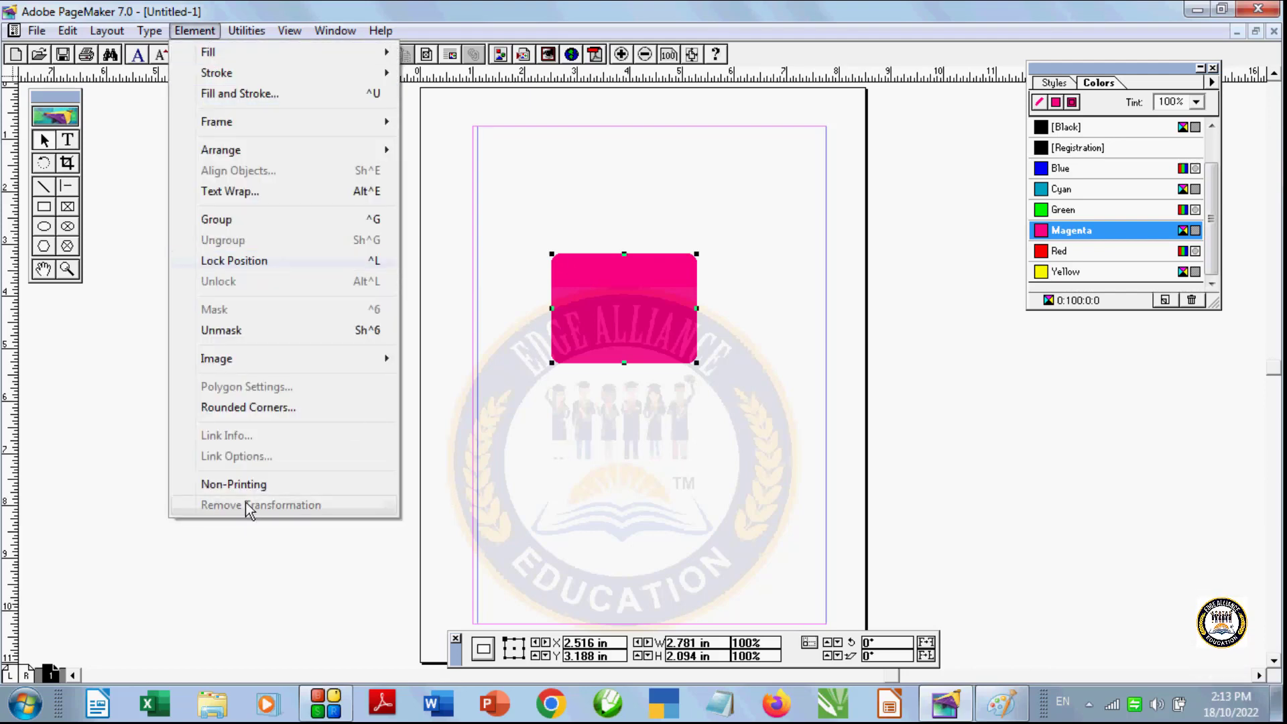
{"action": "left_click", "coordinate": [618, 331]}
{"action": "left_click_drag", "start_coordinate": [615, 331], "coordinate": [647, 343]}
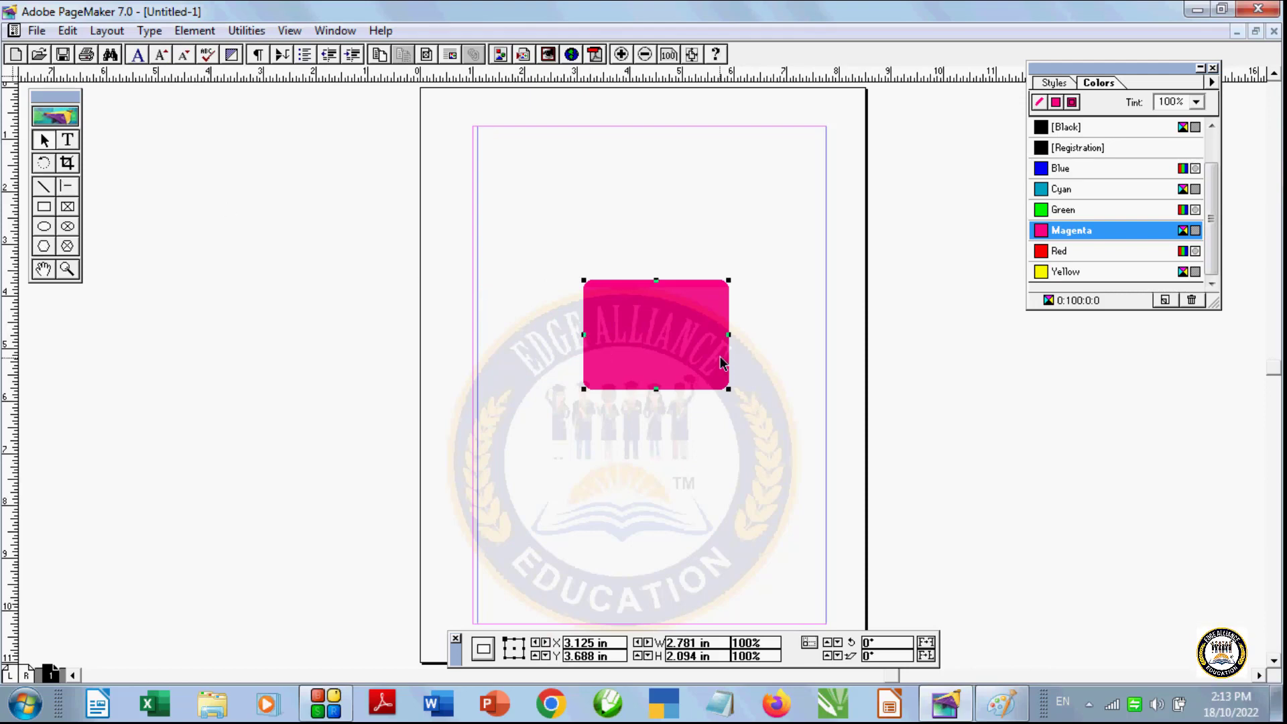
{"action": "left_click_drag", "start_coordinate": [720, 362], "coordinate": [399, 408]}
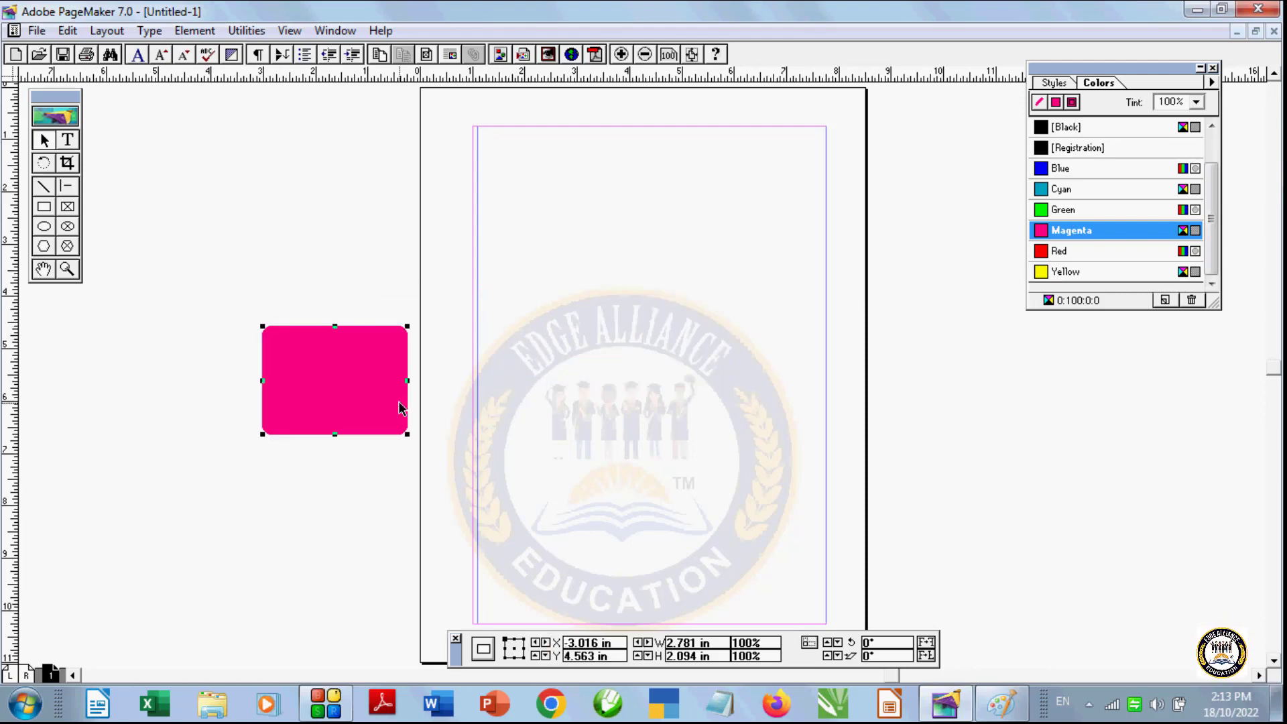
{"action": "key", "text": "Delete"}
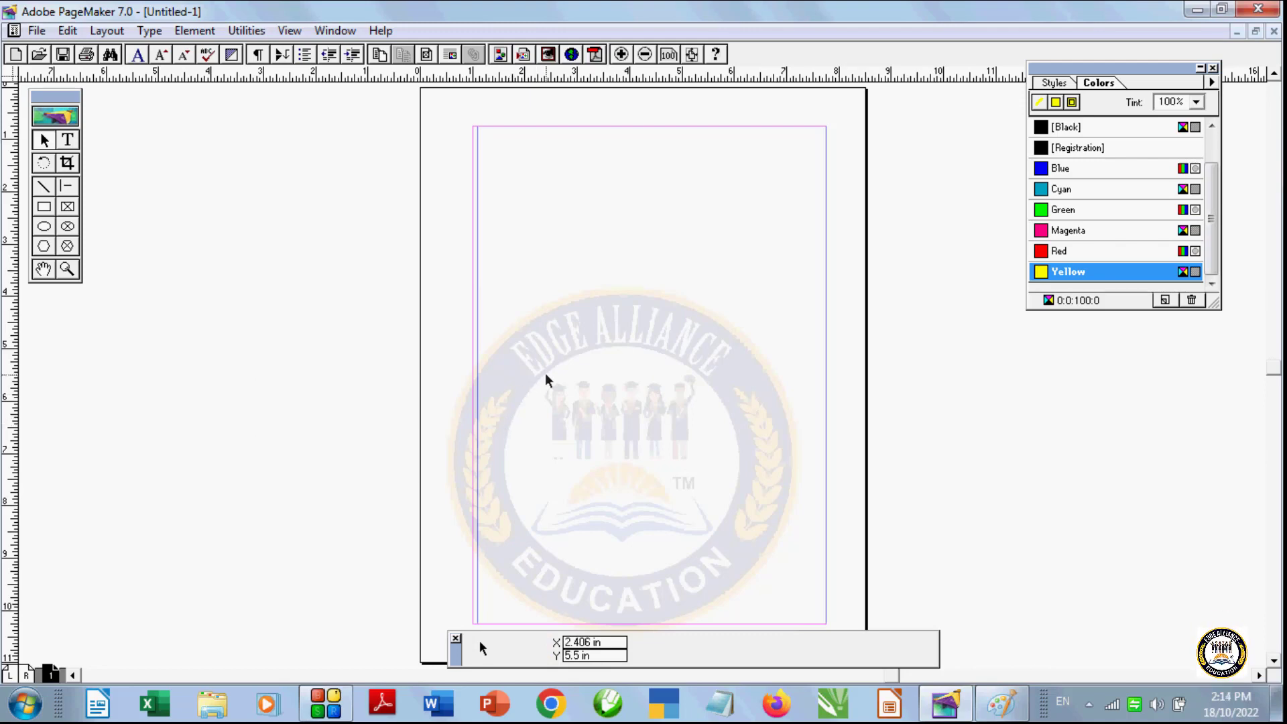
Step: Place the image 1715.tmp.jpg from the Pictures library on the page at about 4.75 by 5.23 in
{"action": "key", "text": "ctrl+d"}
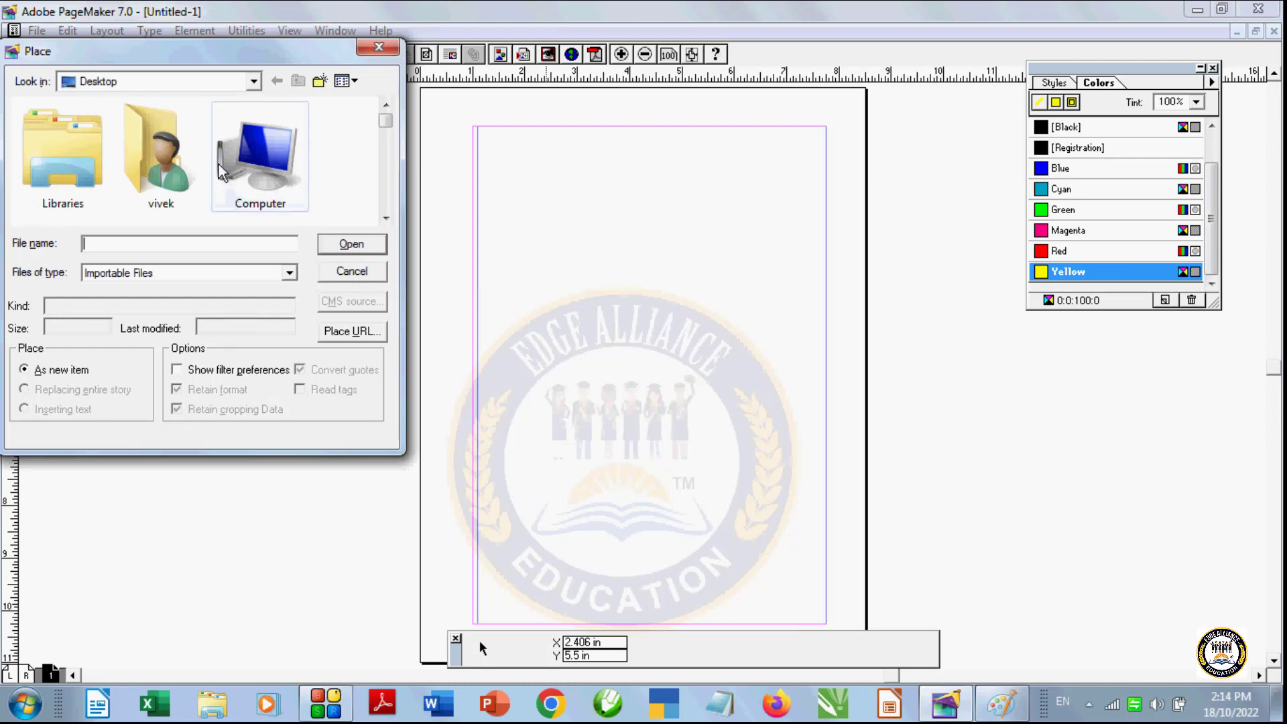
{"action": "left_click", "coordinate": [241, 85]}
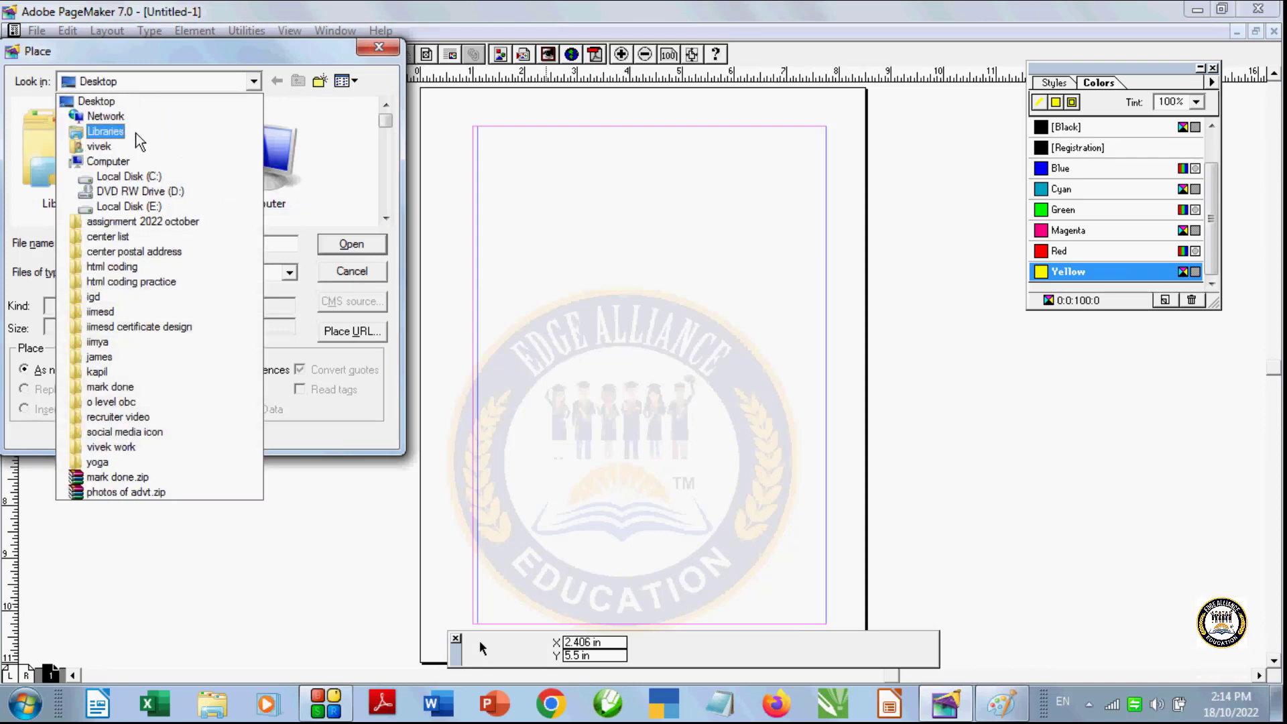
{"action": "left_click", "coordinate": [101, 127]}
{"action": "double_click", "coordinate": [82, 215]}
{"action": "left_click", "coordinate": [75, 213]}
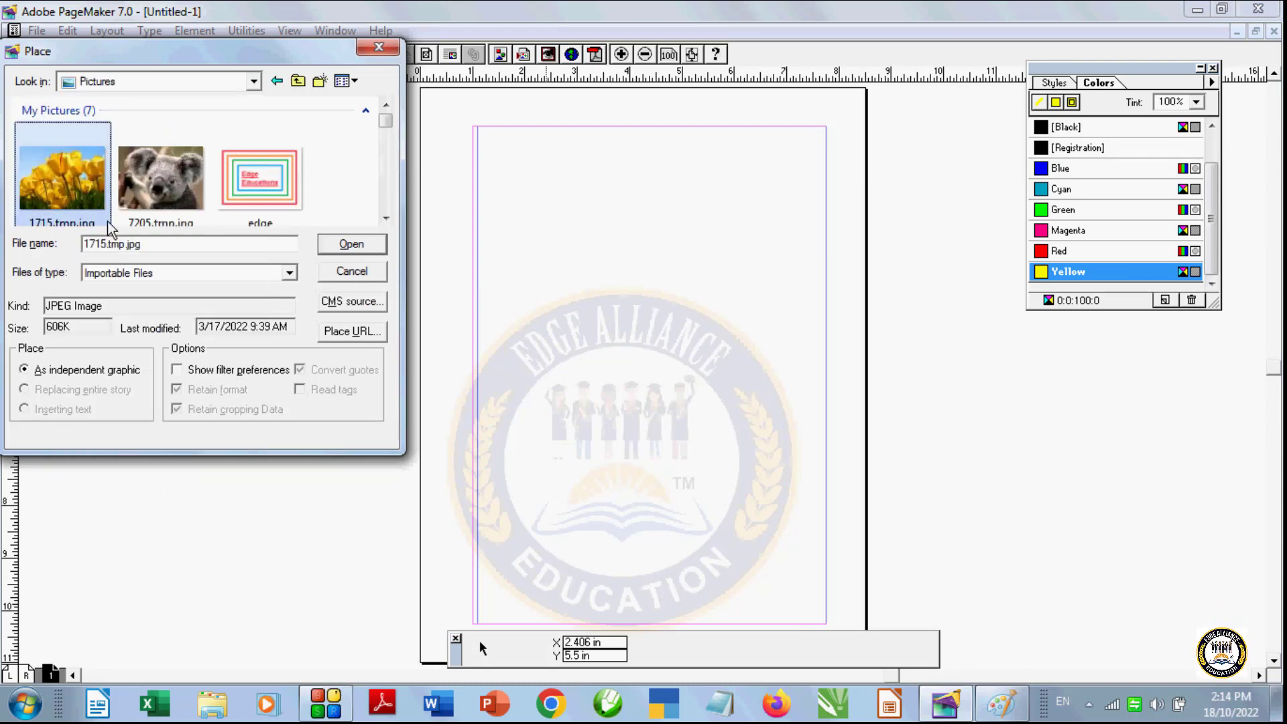
{"action": "left_click", "coordinate": [354, 252]}
{"action": "left_click", "coordinate": [623, 387]}
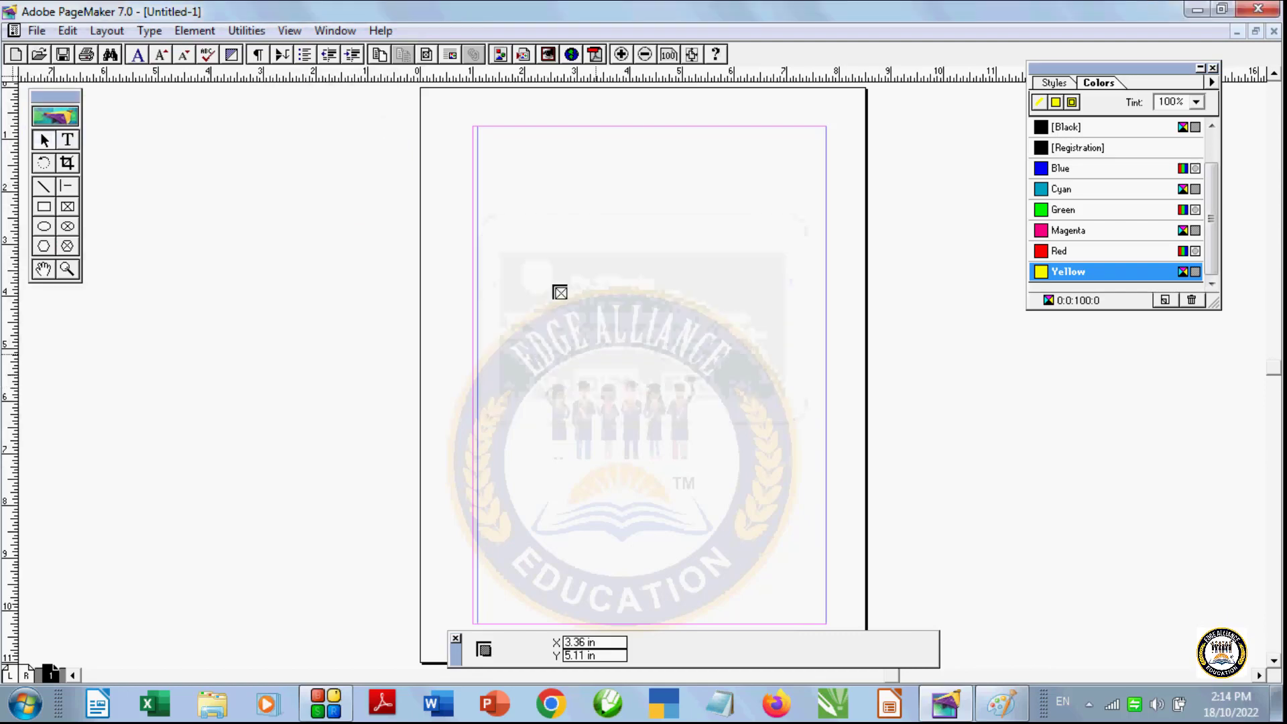
{"action": "left_click_drag", "start_coordinate": [534, 230], "coordinate": [783, 503]}
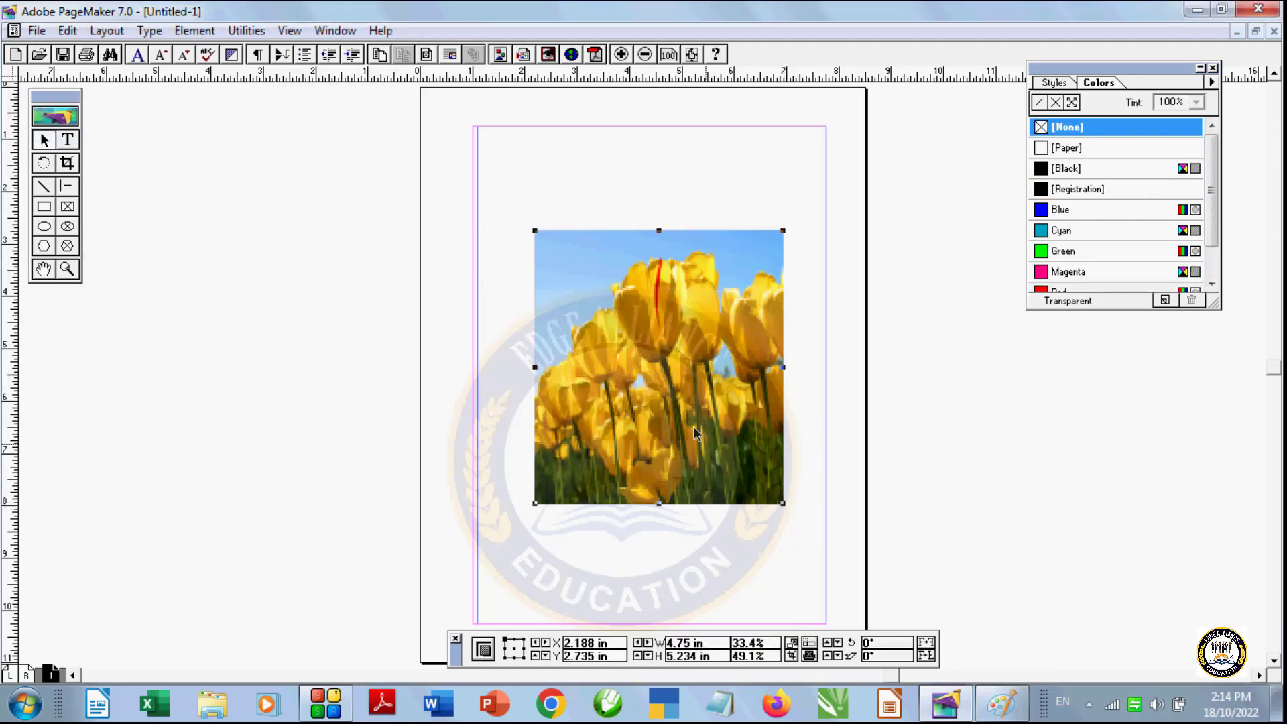
Step: Rotate the tulip image to about -124° and remove its transformation
{"action": "left_click", "coordinate": [44, 163]}
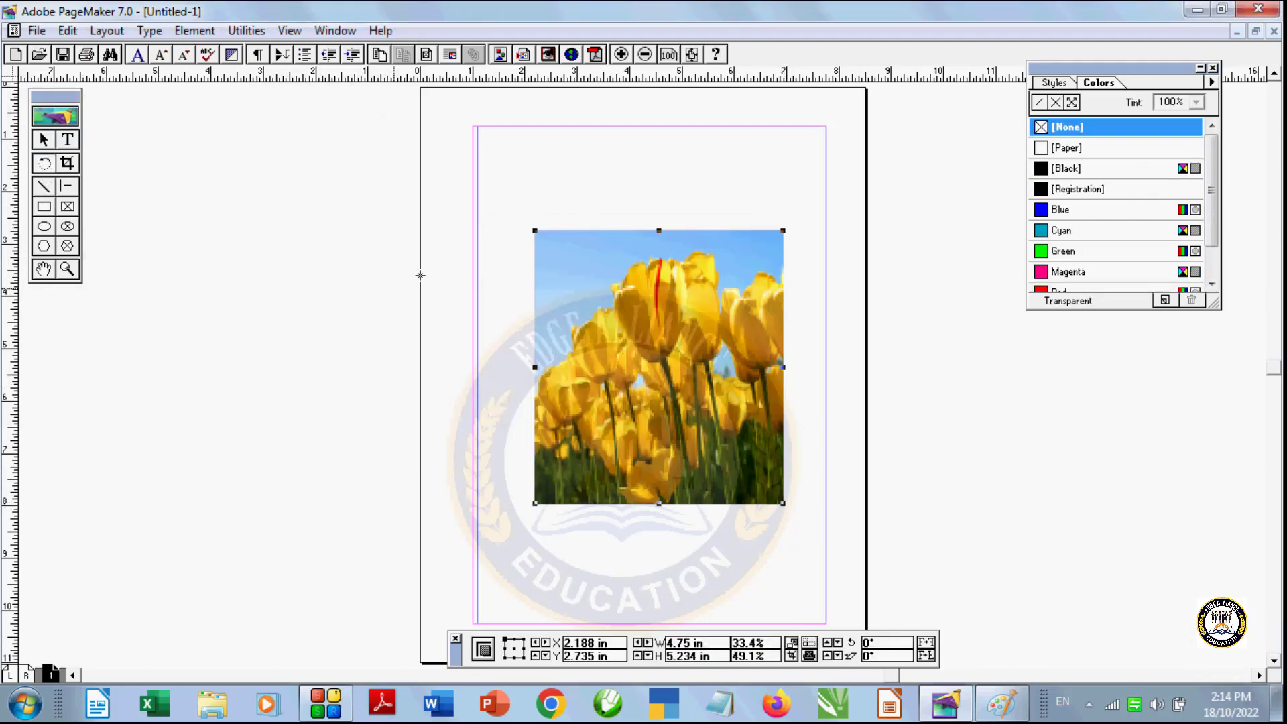
{"action": "left_click_drag", "start_coordinate": [536, 230], "coordinate": [426, 401]}
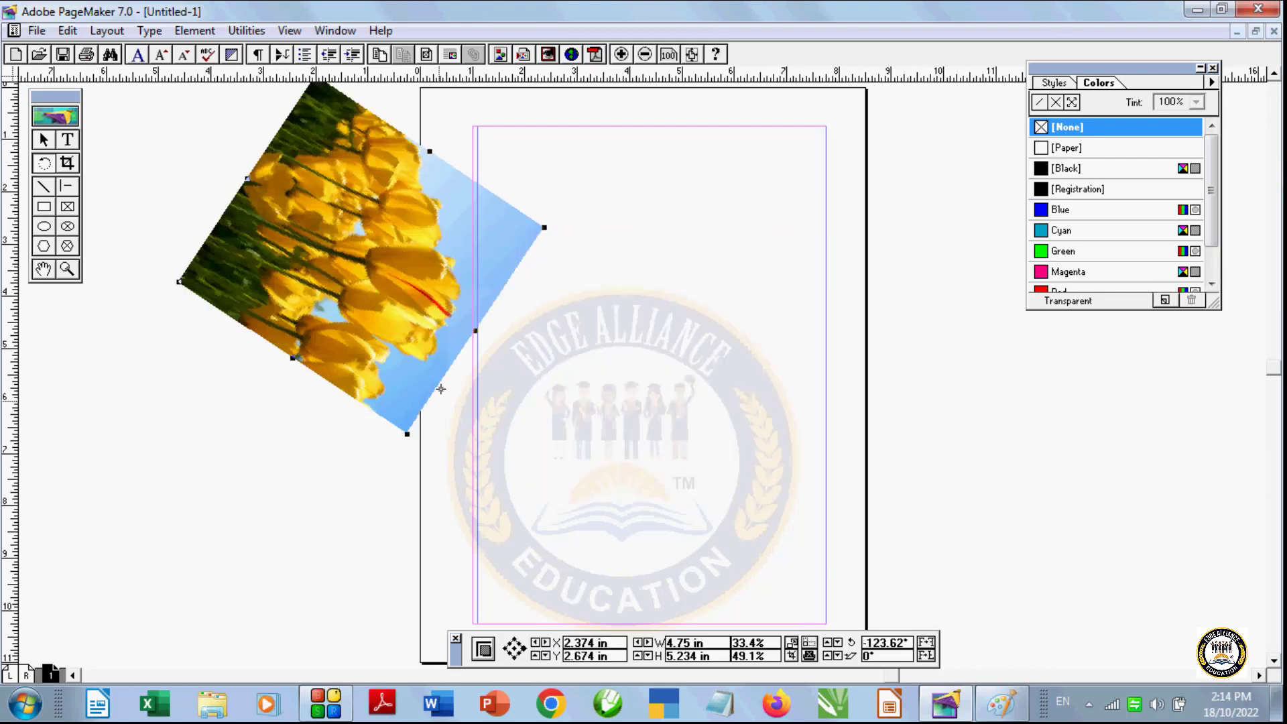
{"action": "left_click", "coordinate": [192, 31]}
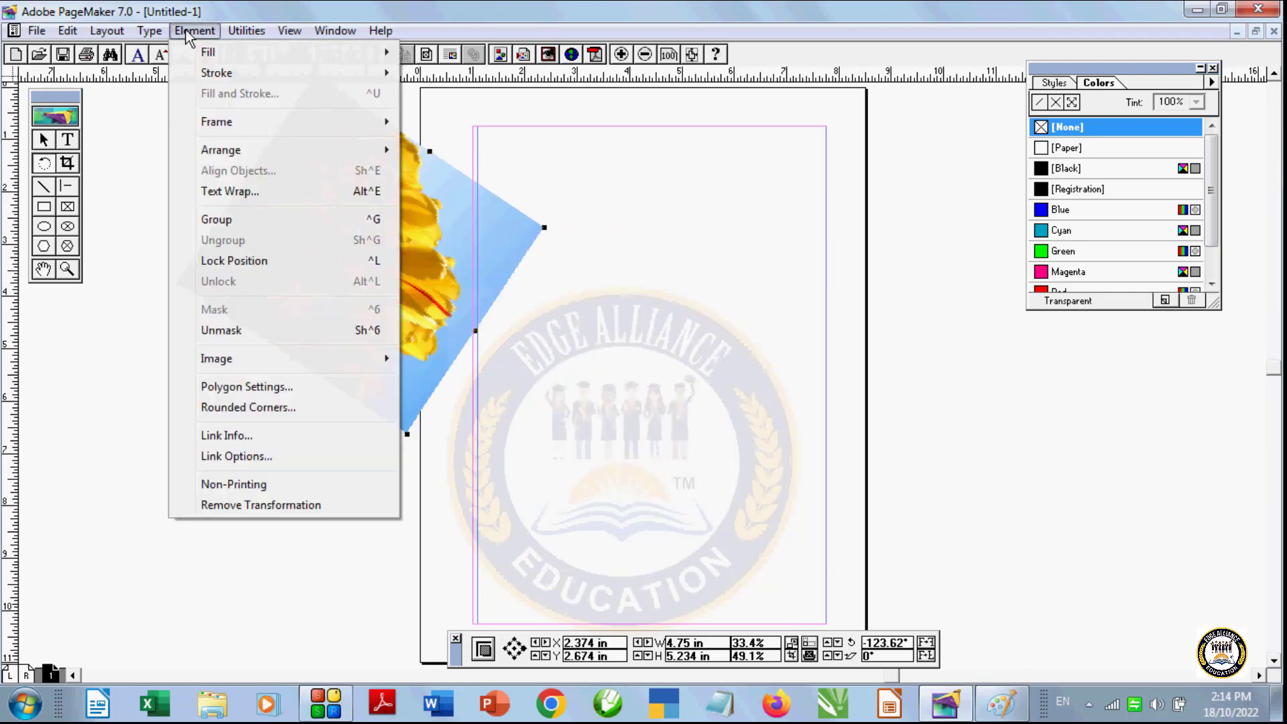
{"action": "left_click", "coordinate": [269, 504]}
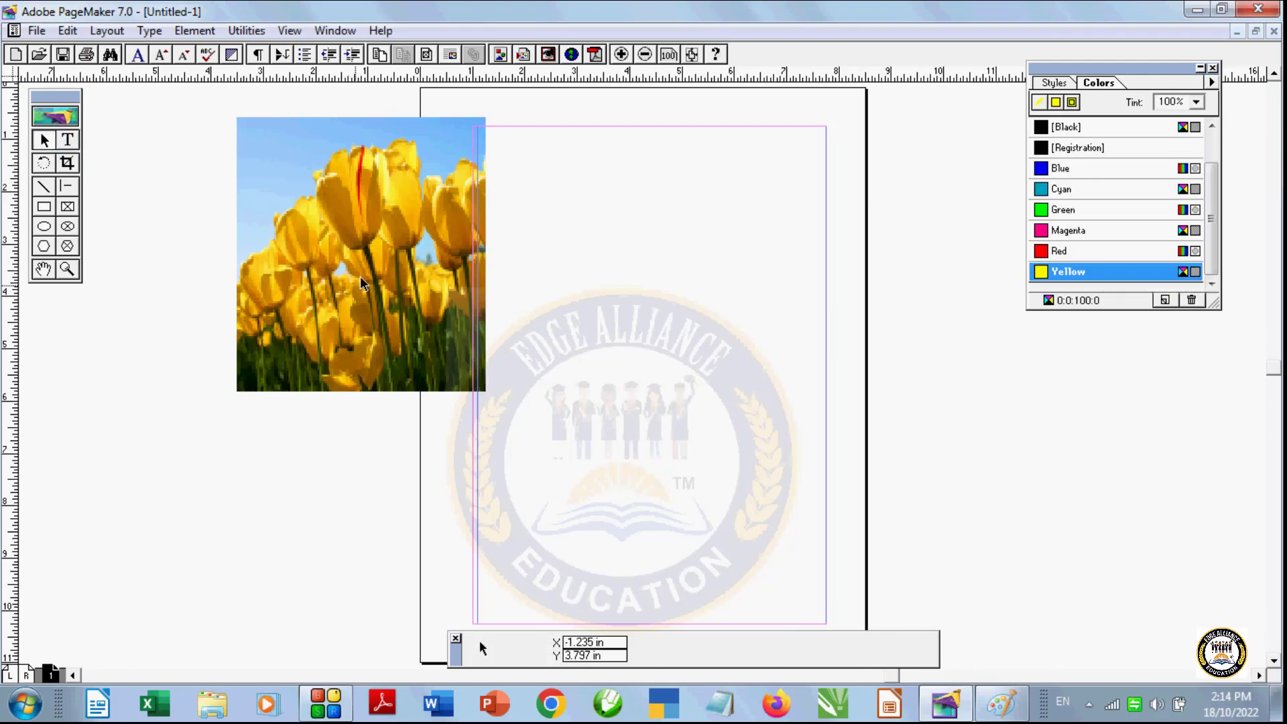
Step: Move the tulip image back onto the page to about X 2.25 in, Y 2.44 in
{"action": "left_click_drag", "start_coordinate": [362, 270], "coordinate": [611, 360]}
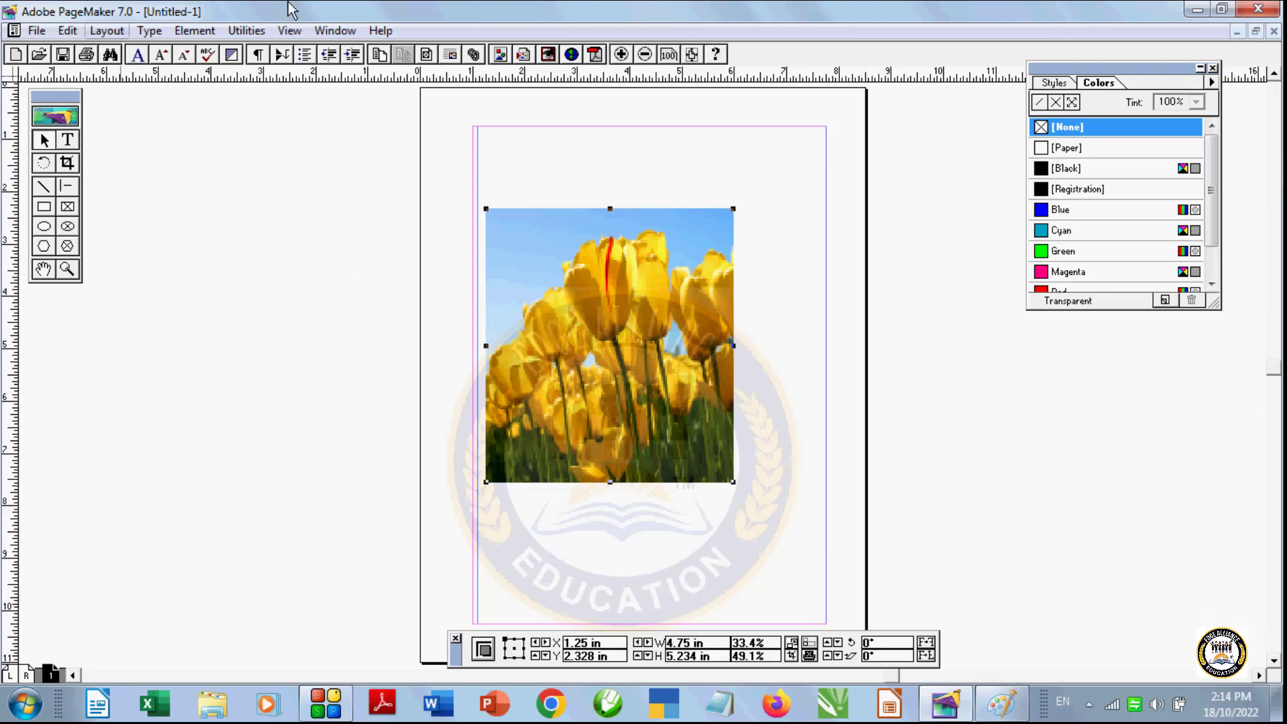
{"action": "left_click_drag", "start_coordinate": [611, 361], "coordinate": [686, 358]}
{"action": "left_click_drag", "start_coordinate": [730, 440], "coordinate": [706, 447]}
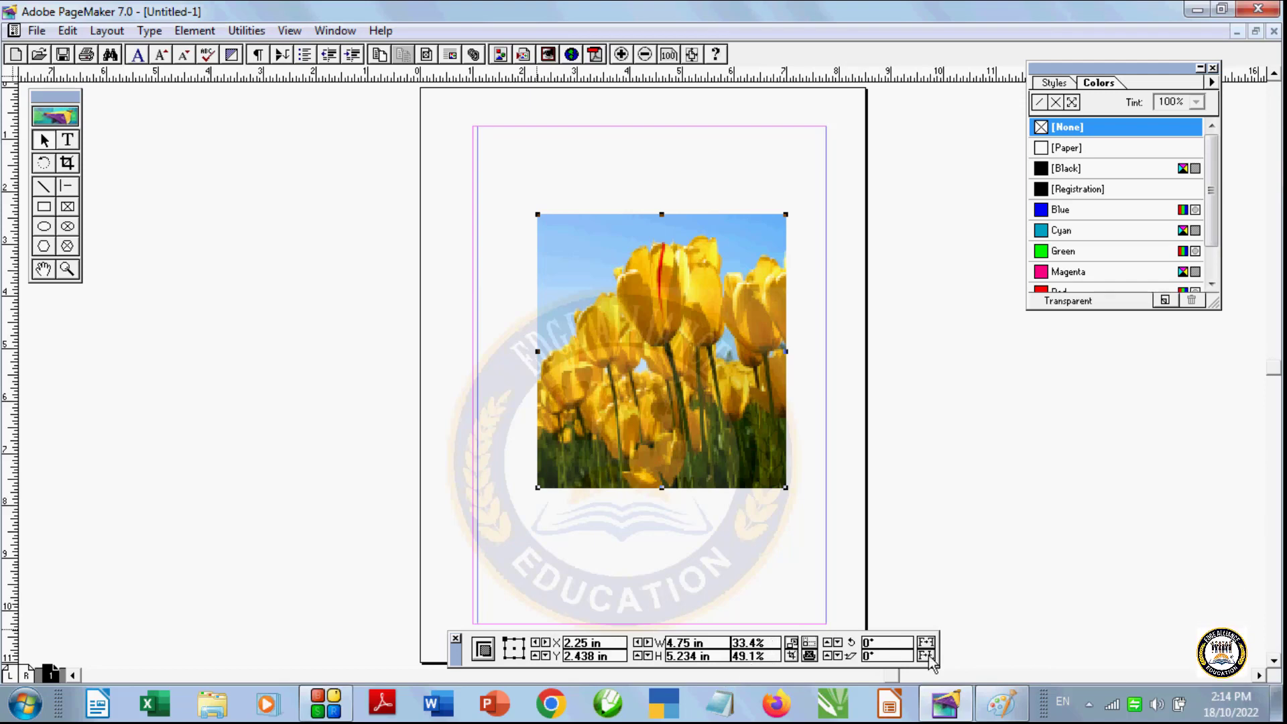
Step: Try applying the colors Green, Blue and Cyan to the tulip image
{"action": "left_click", "coordinate": [1082, 254]}
{"action": "left_click", "coordinate": [1080, 252]}
{"action": "left_click", "coordinate": [1086, 209]}
{"action": "left_click", "coordinate": [1079, 230]}
{"action": "left_click", "coordinate": [1077, 209]}
Step: Delete the tulip image from the page
{"action": "left_click_drag", "start_coordinate": [651, 285], "coordinate": [617, 344]}
{"action": "key", "text": "Delete"}
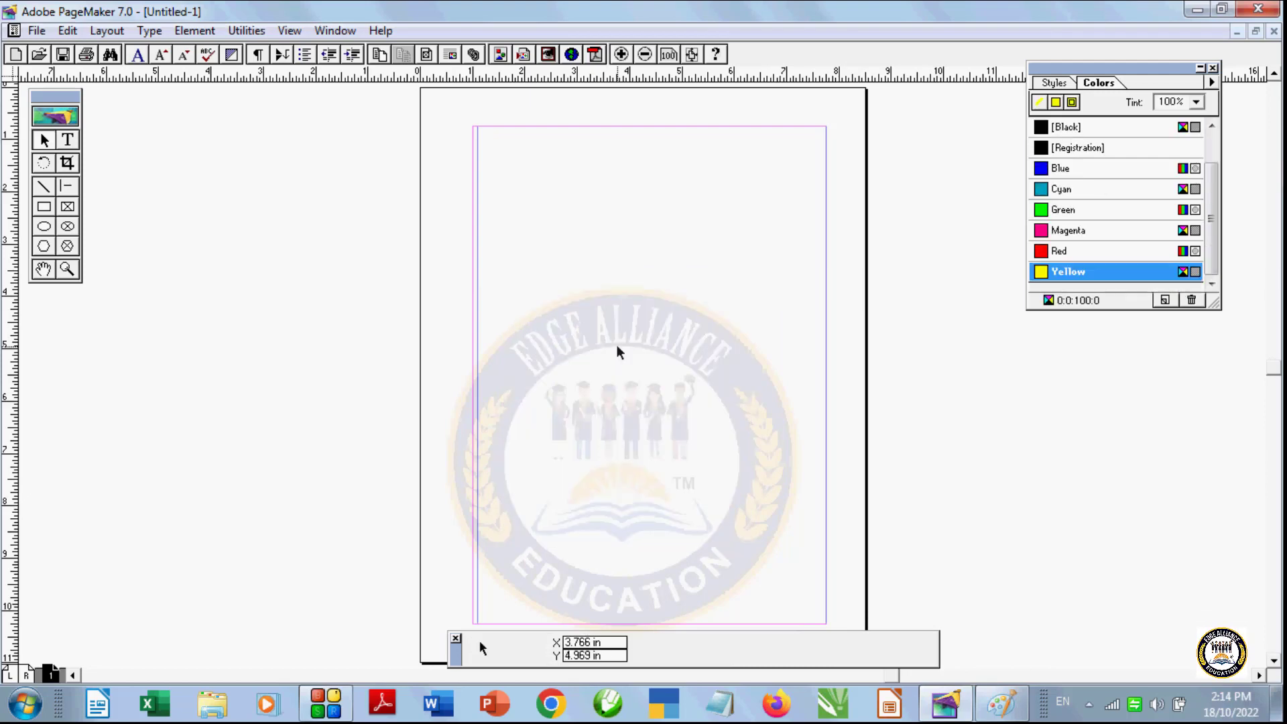
{"action": "left_click", "coordinate": [195, 30]}
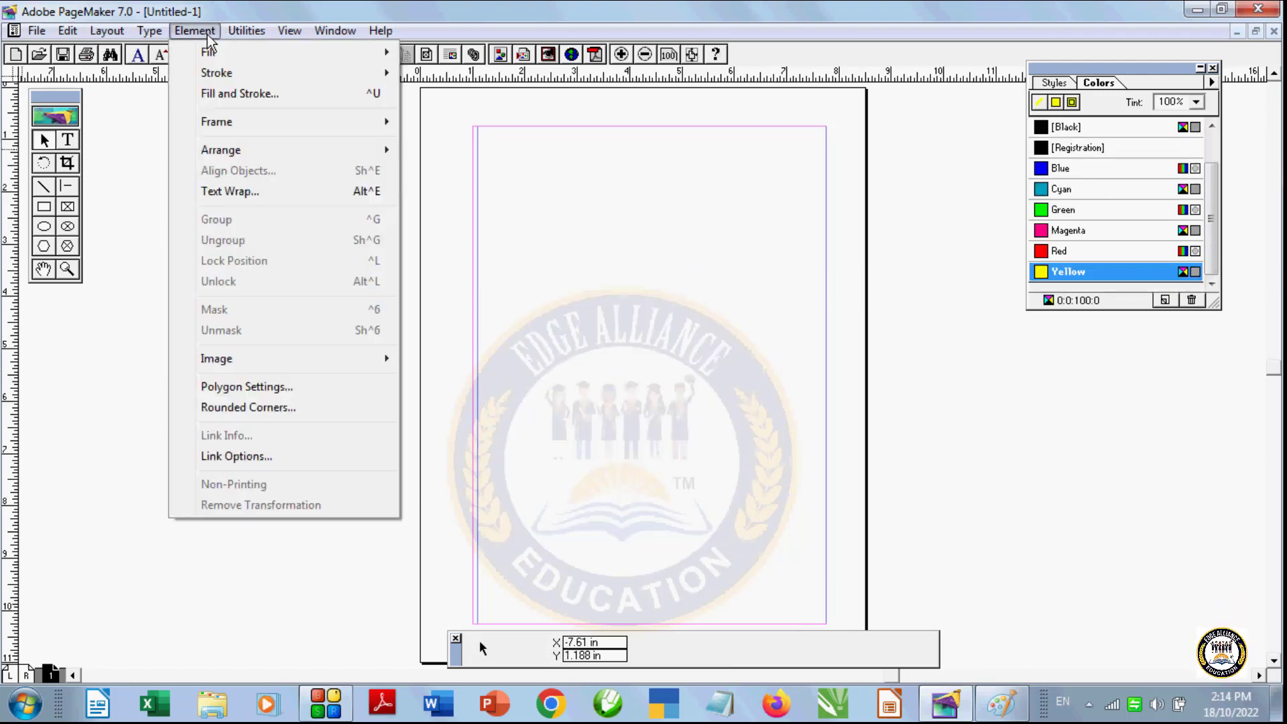
{"action": "mouse_move", "coordinate": [231, 32]}
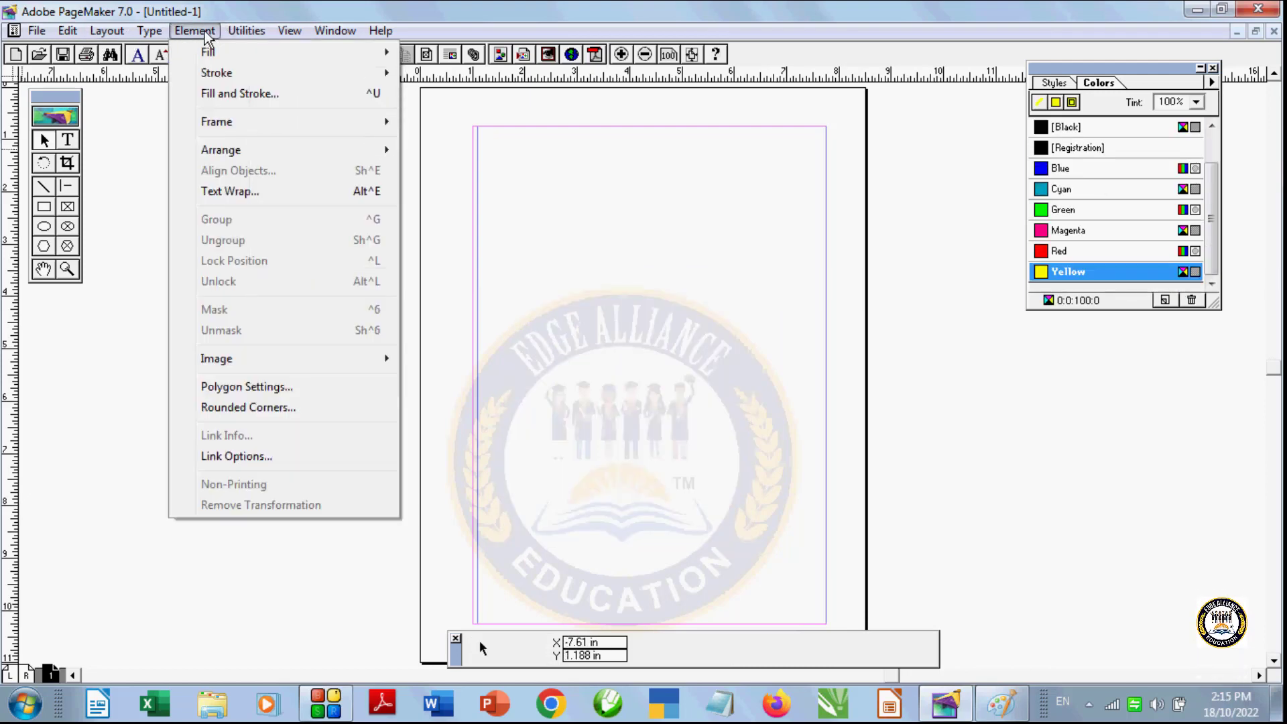